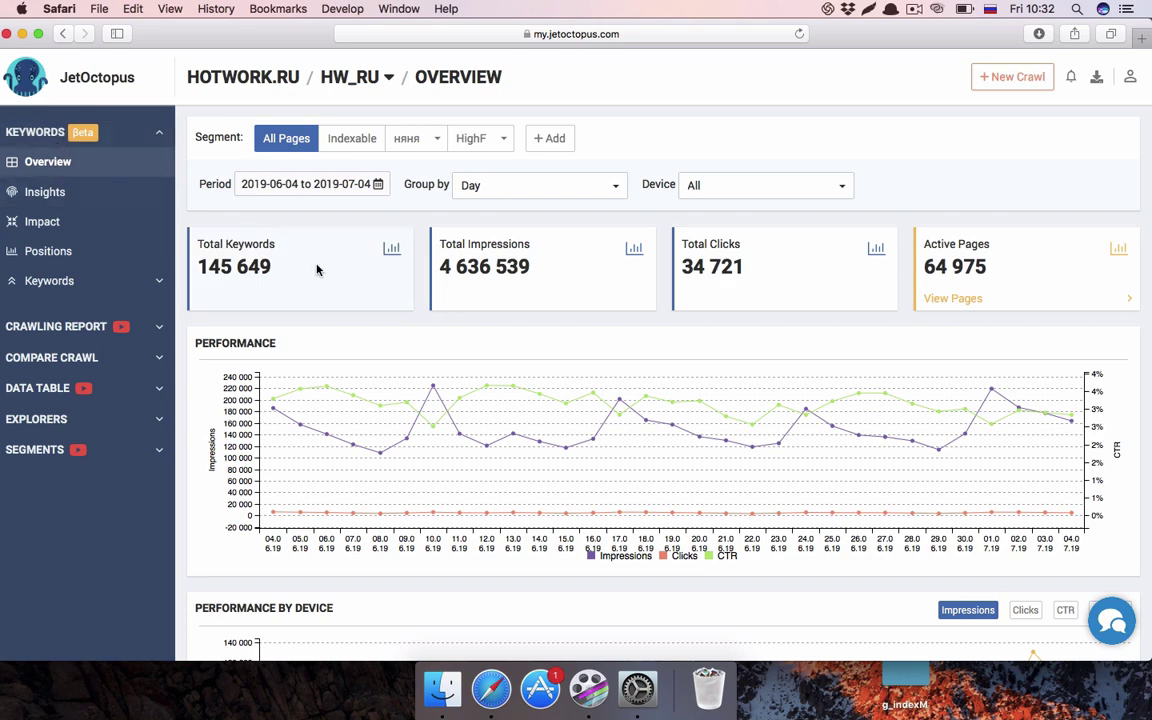
- Apply the last-month period, 2019-06-04 to 2019-07-04, to the keywords overview and examine the Performance chart's daily impressions, clicks and CTR
click(375, 185)
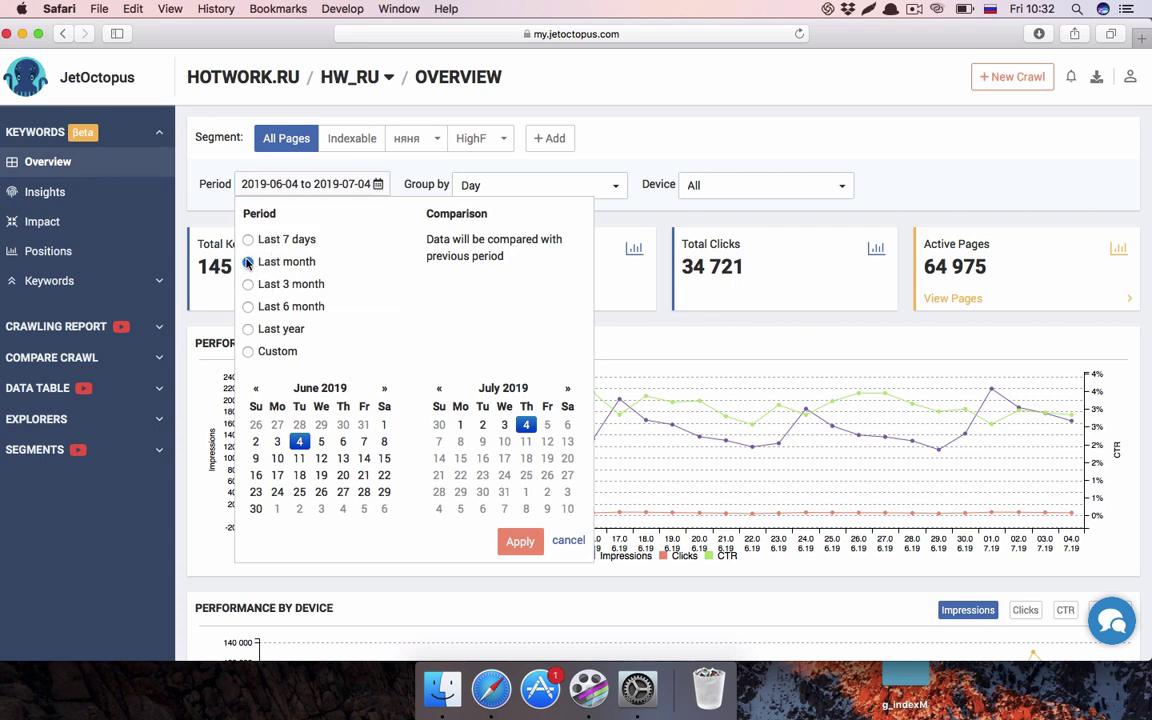
click(520, 541)
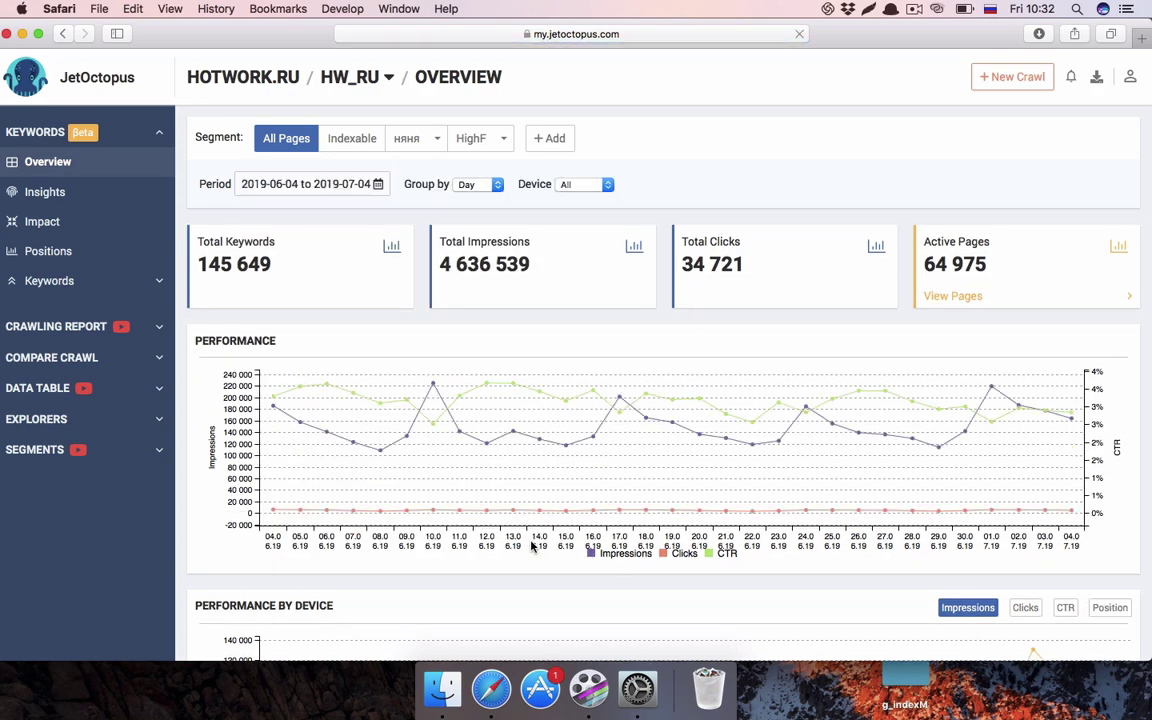
scroll(679, 375, down, 2)
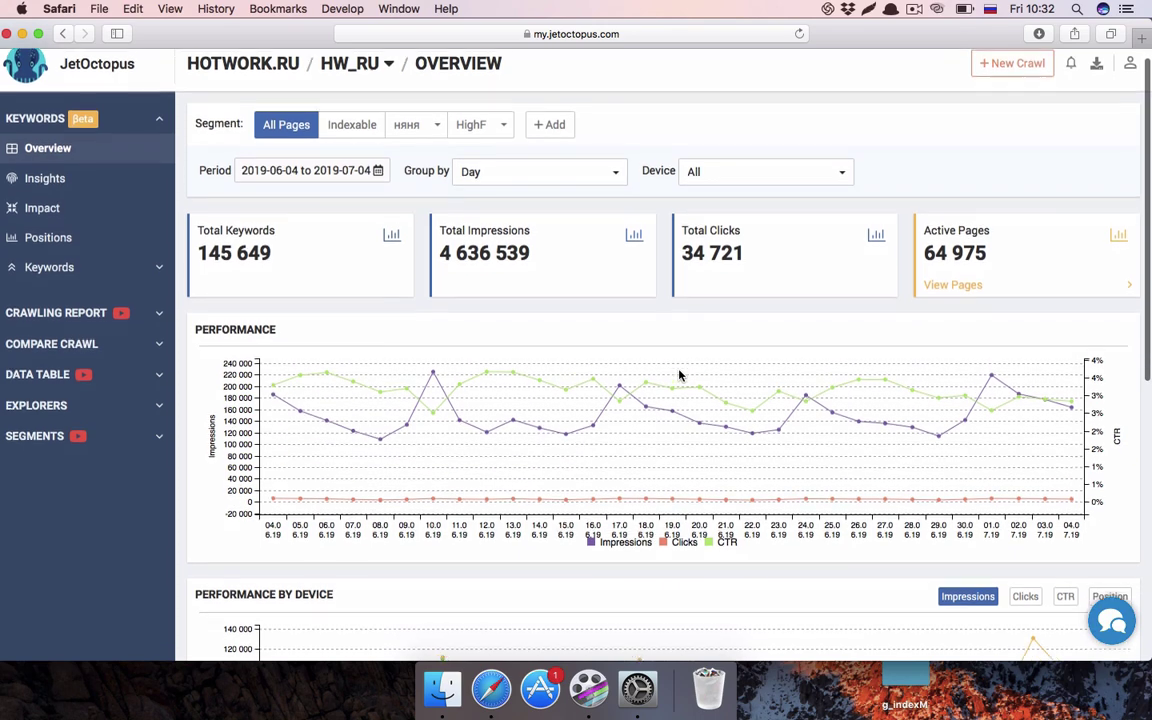
scroll(679, 375, down, 3)
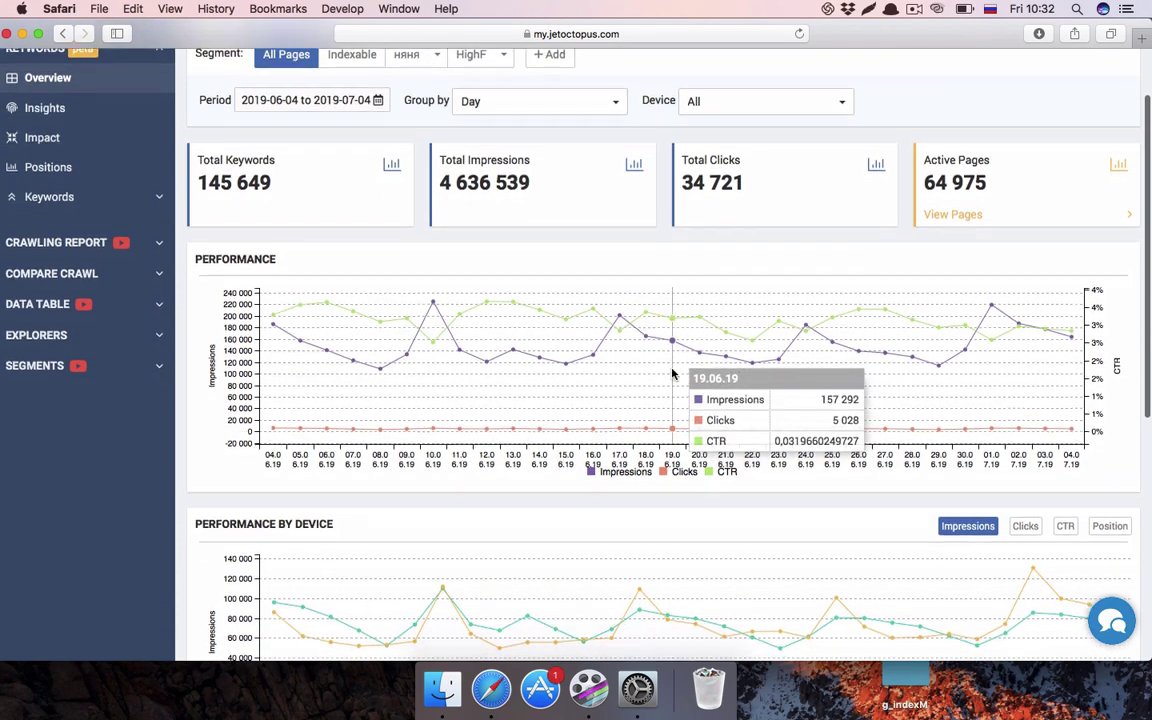
scroll(672, 375, down, 1)
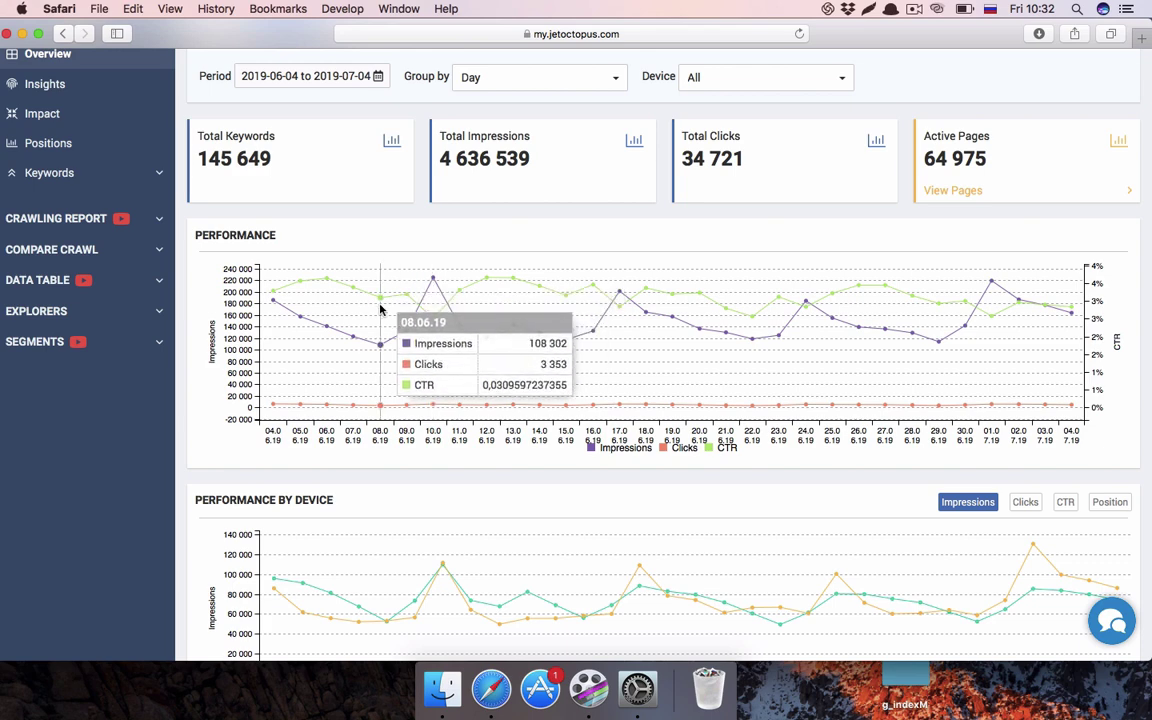
- Examine the Performance by Device chart by impressions and switch it to show clicks
scroll(362, 305, down, 3)
scroll(362, 308, down, 4)
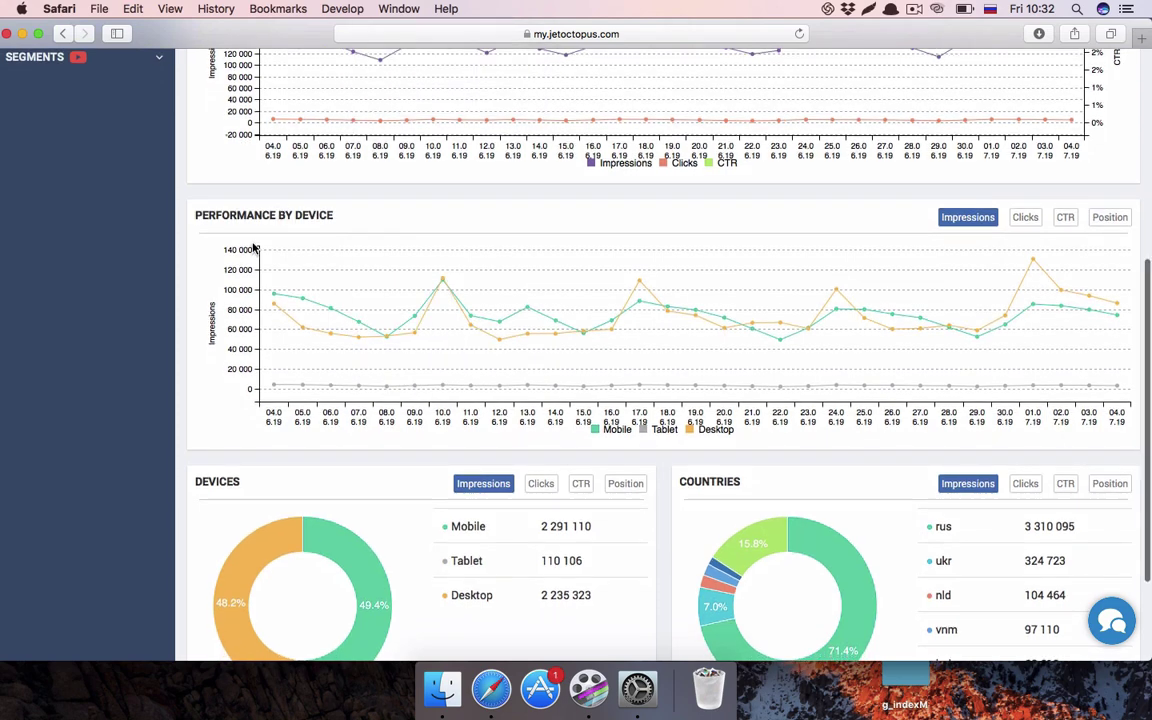
scroll(260, 255, down, 1)
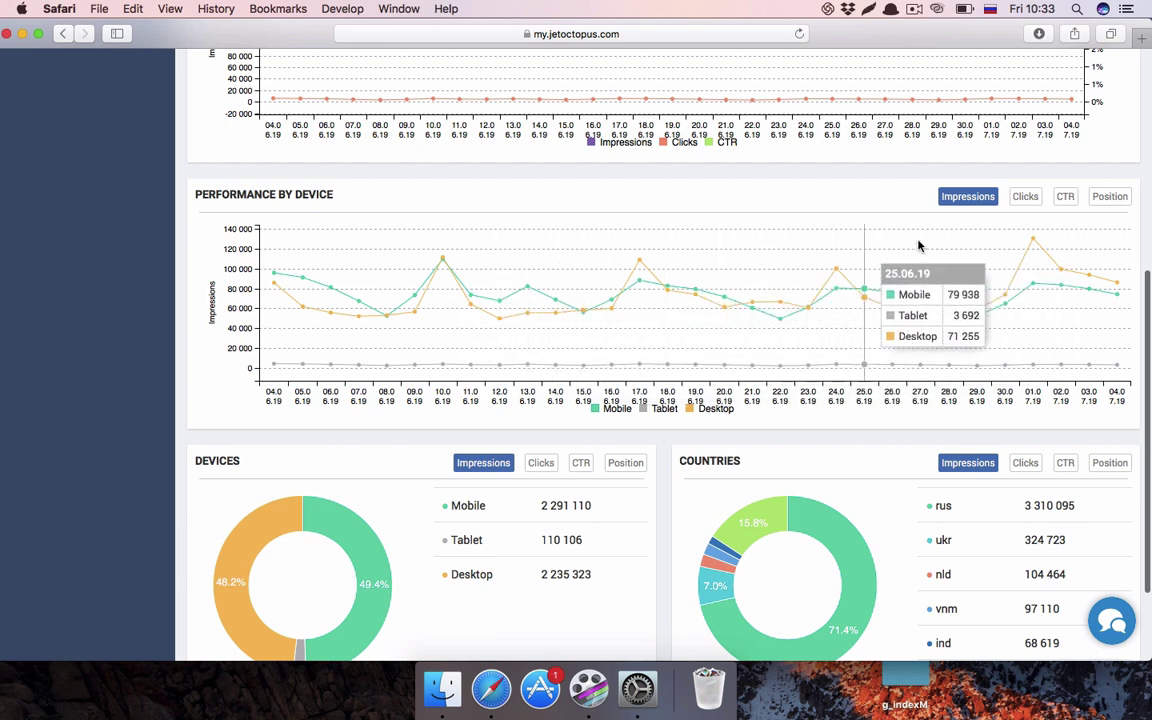
click(1028, 198)
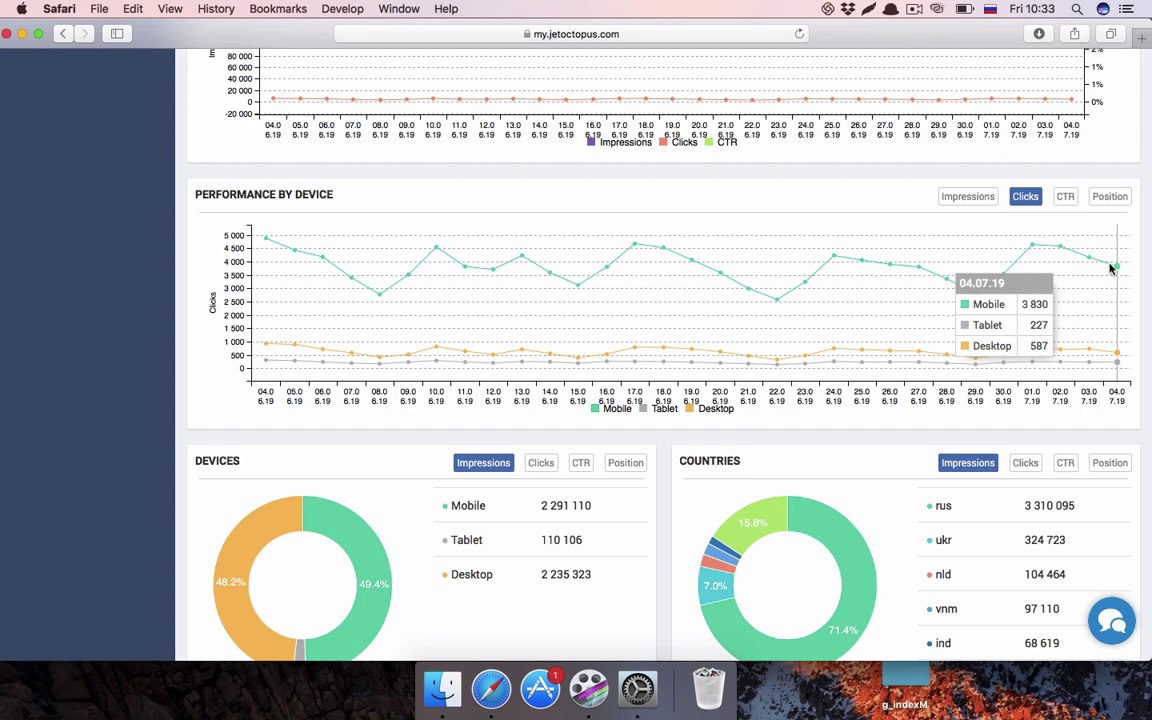
- Inspect the mobile share of impressions in the Devices chart and switch that chart to clicks
scroll(1110, 268, down, 3)
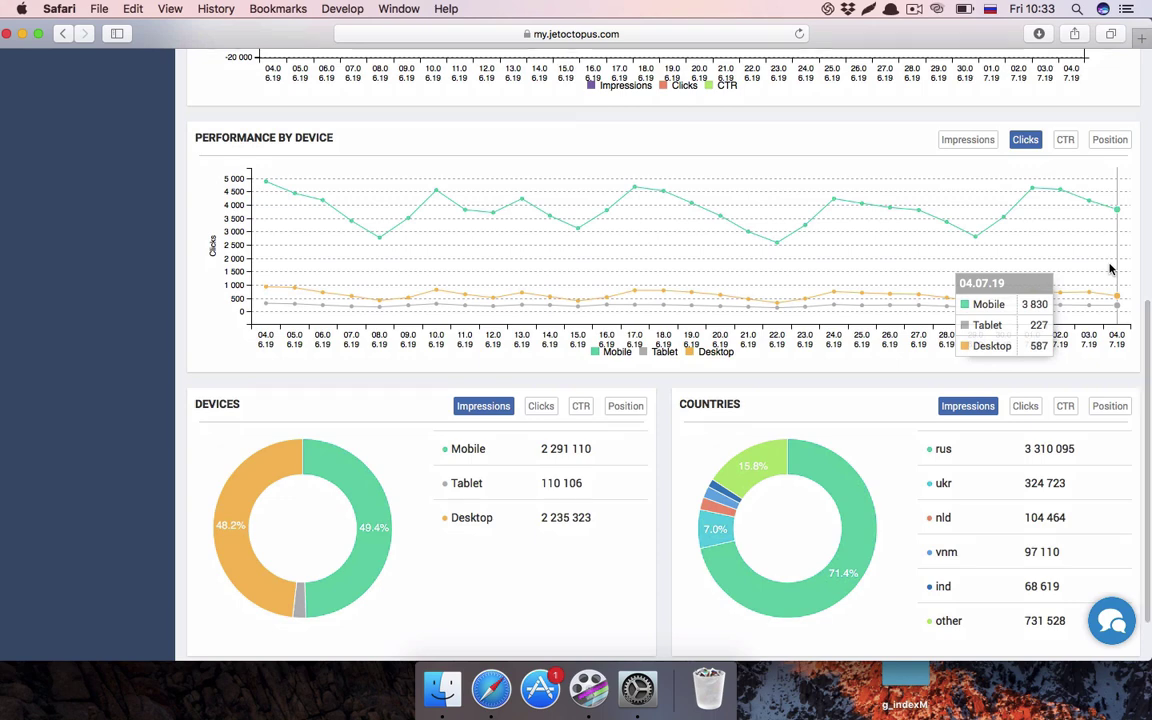
scroll(1110, 268, down, 2)
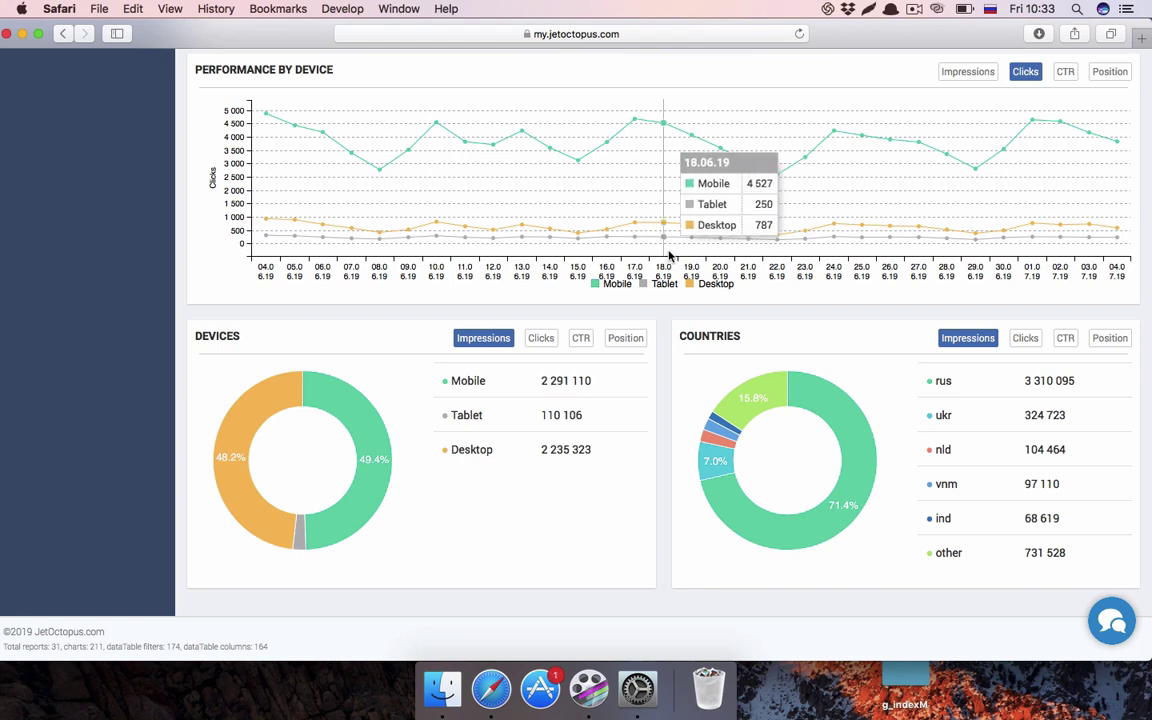
mouse_move(339, 404)
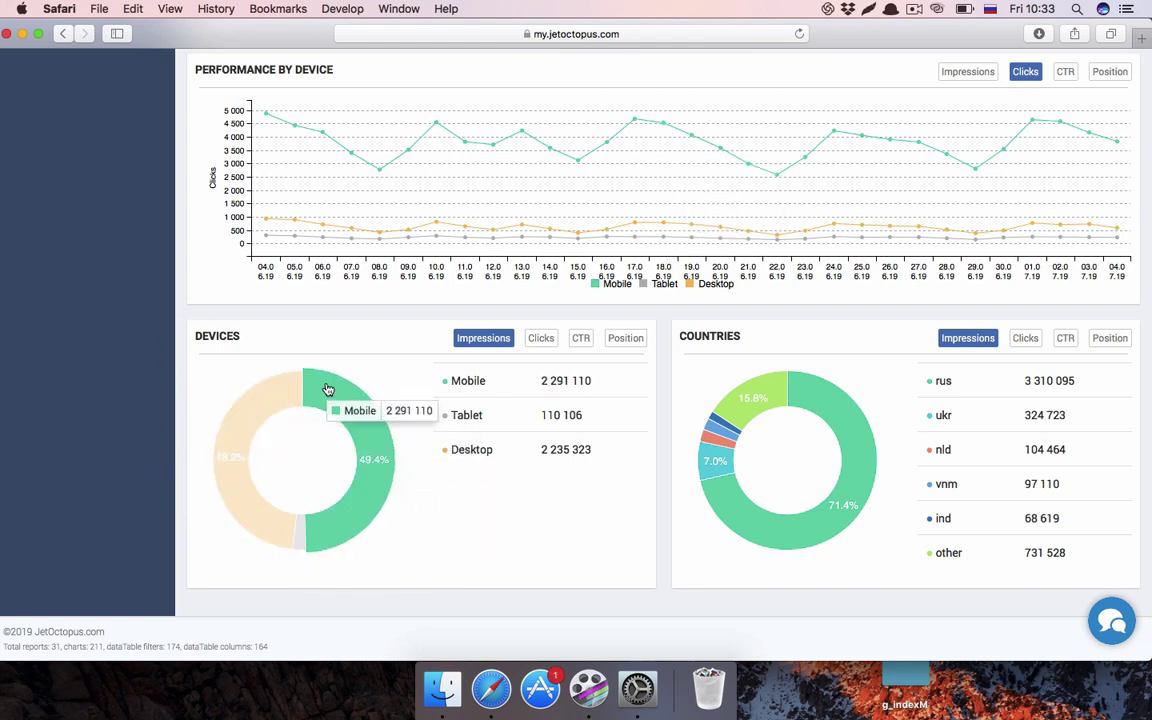
click(540, 338)
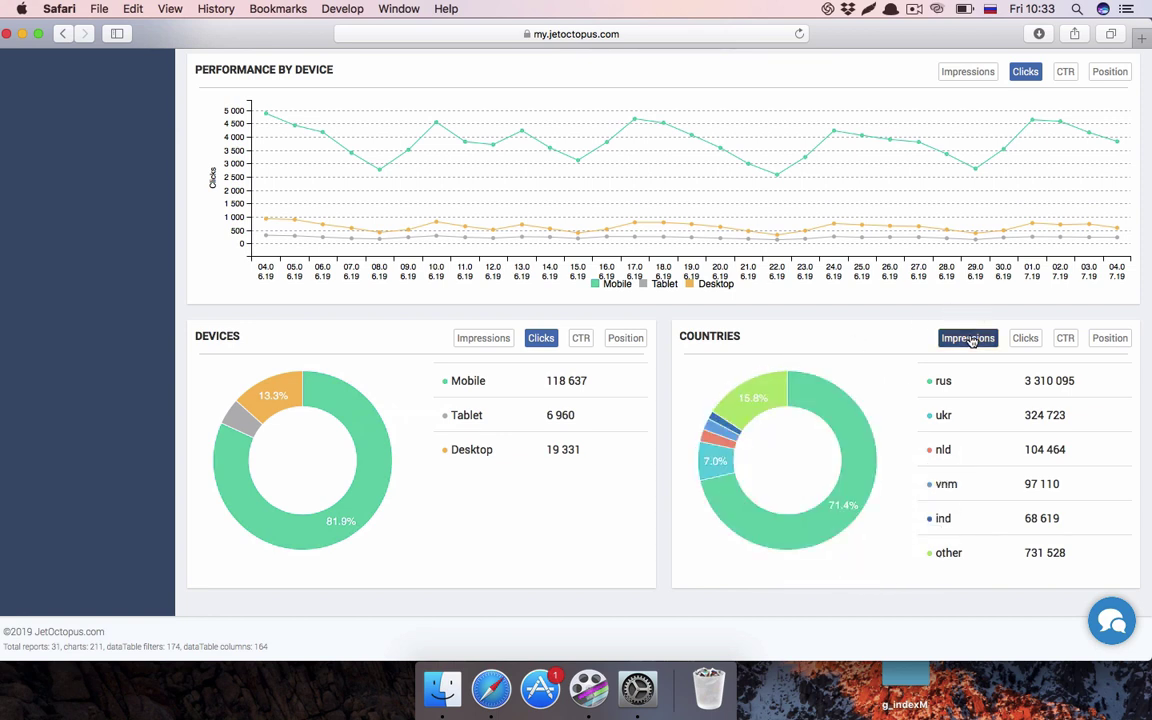
- Show the Countries chart by clicks and then by CTR
click(1026, 338)
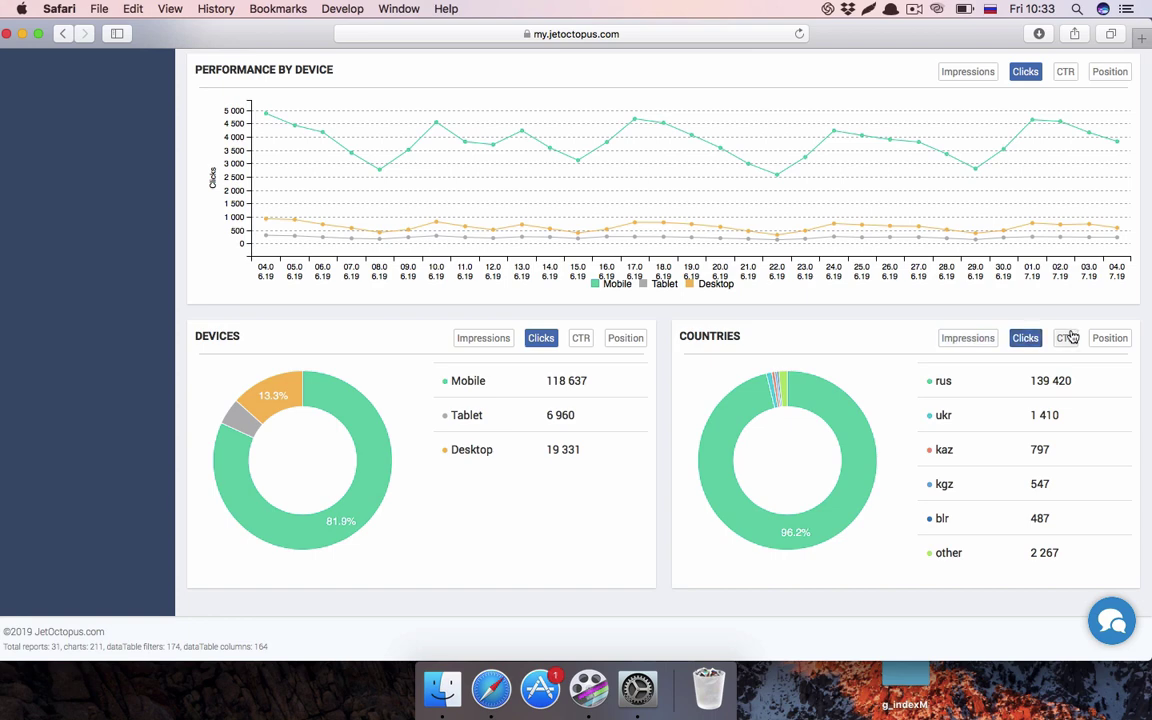
click(1065, 338)
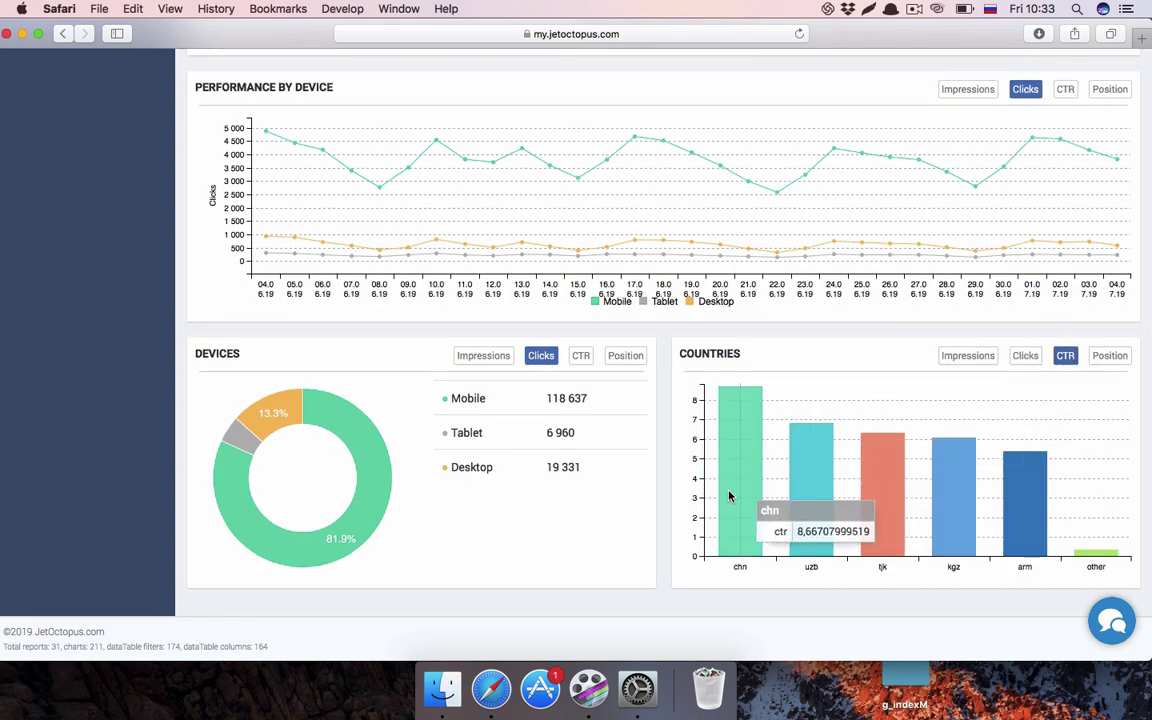
scroll(967, 505, up, 1)
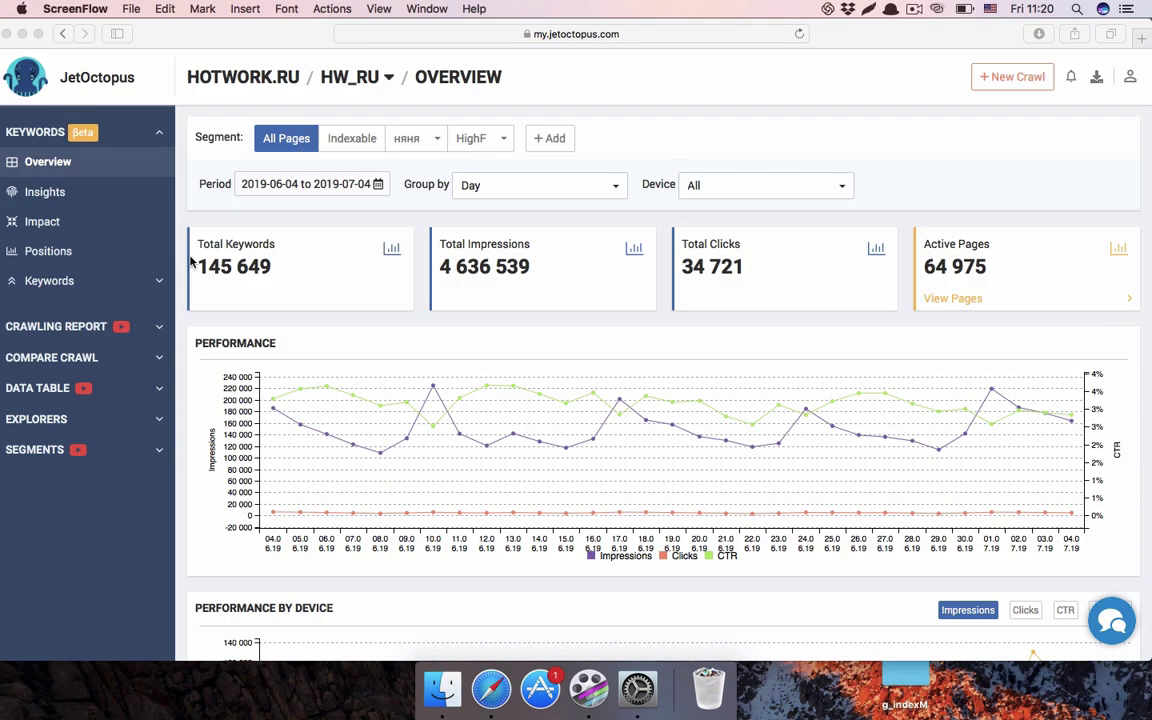
- Open the keywords Insights report and examine the charts by position and by number of query words
click(39, 198)
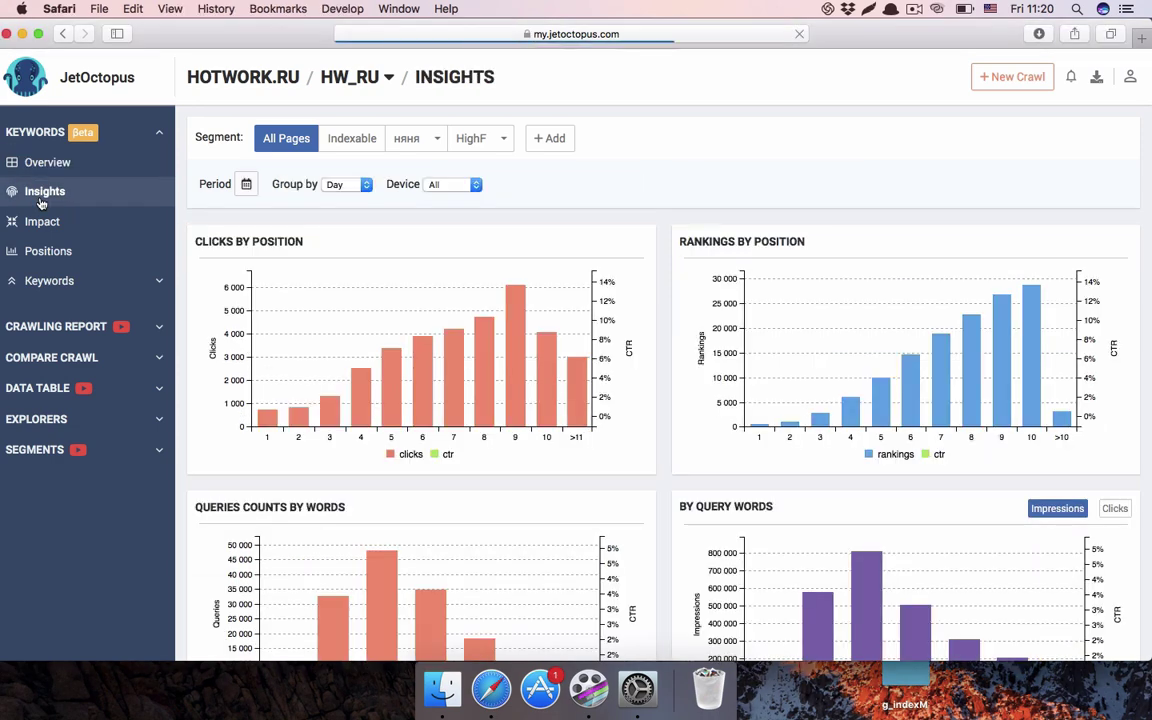
scroll(715, 118, down, 3)
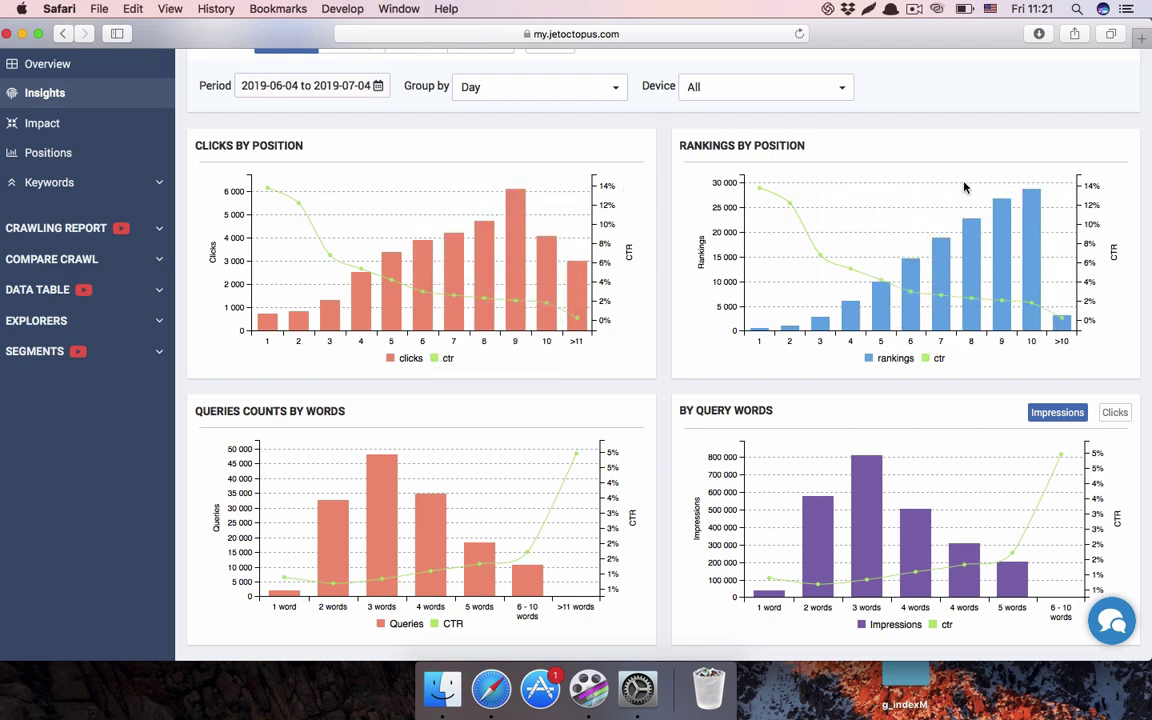
scroll(928, 220, down, 5)
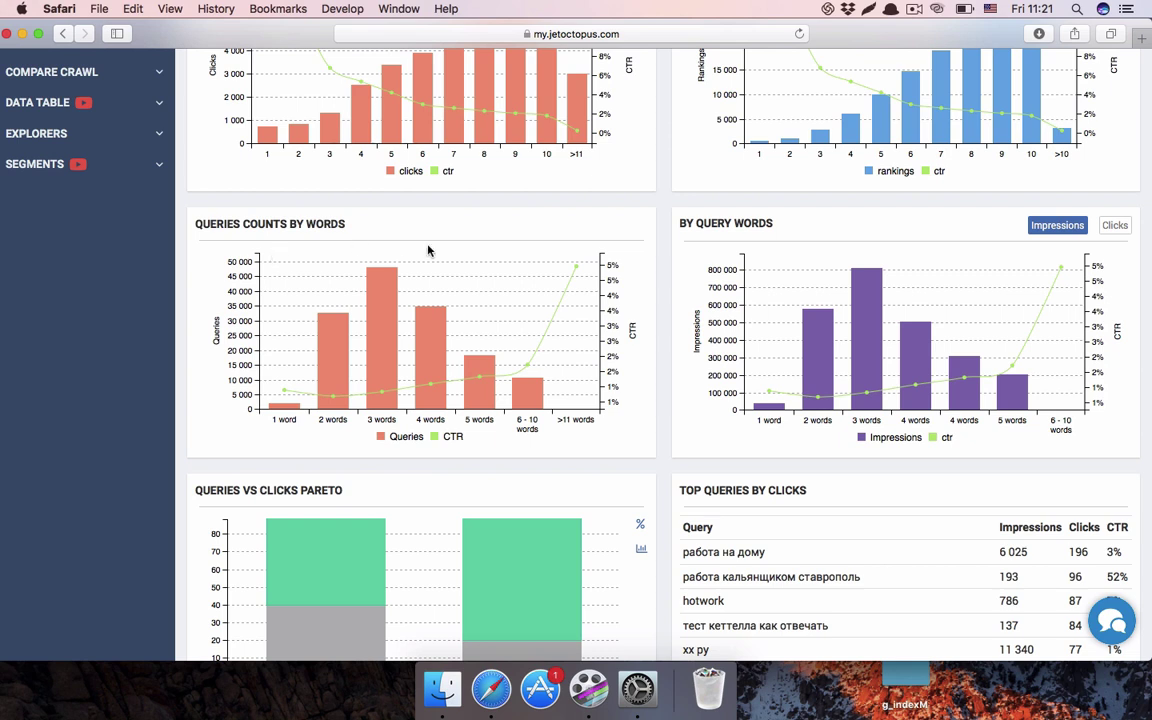
scroll(428, 250, down, 2)
mouse_move(388, 263)
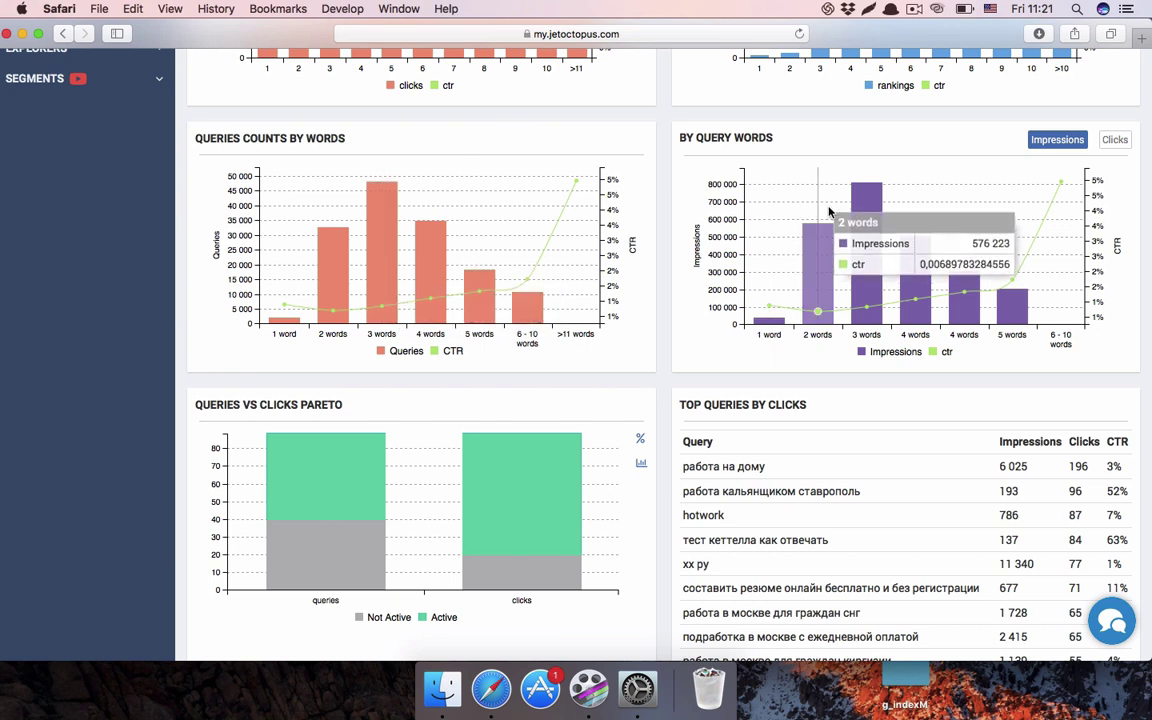
mouse_move(878, 225)
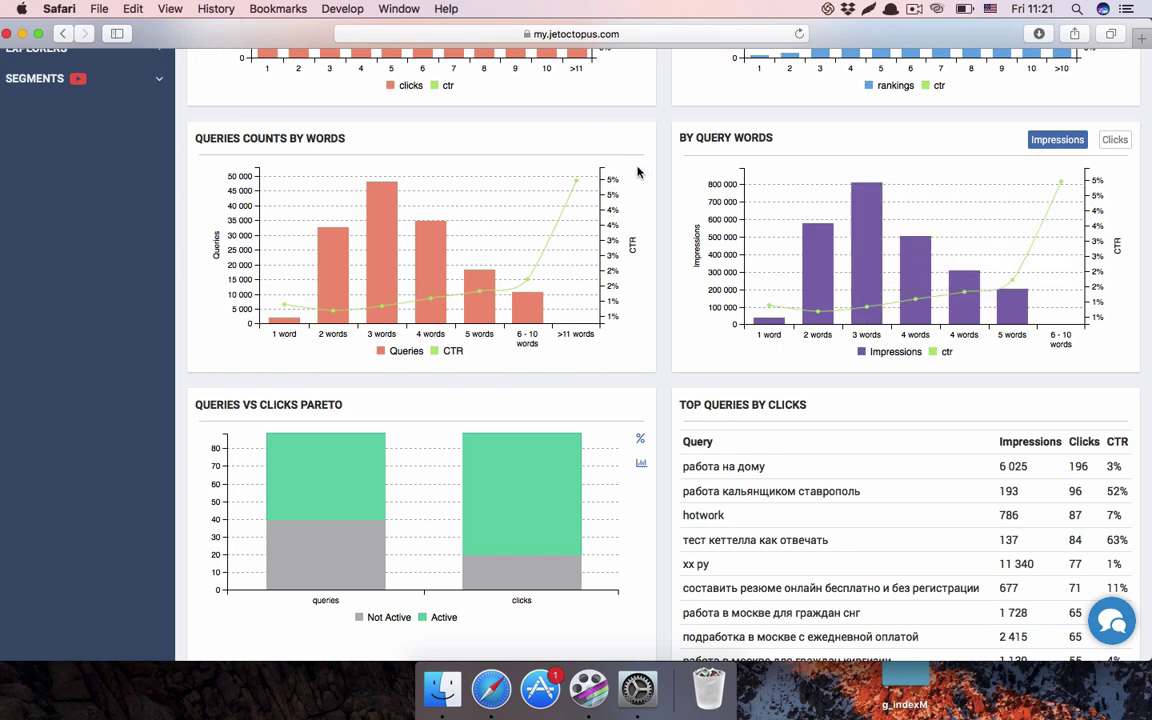
- Compare the active and non-active shares of queries and clicks in the Queries vs Clicks Pareto chart
scroll(638, 172, down, 3)
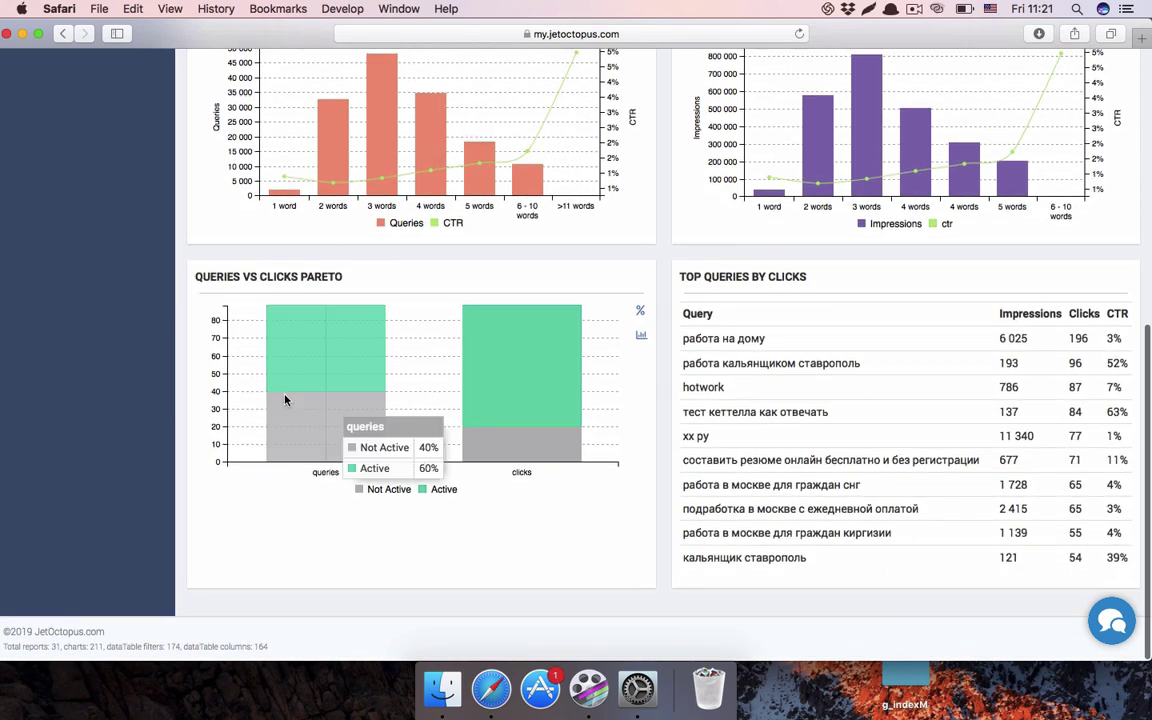
mouse_move(536, 402)
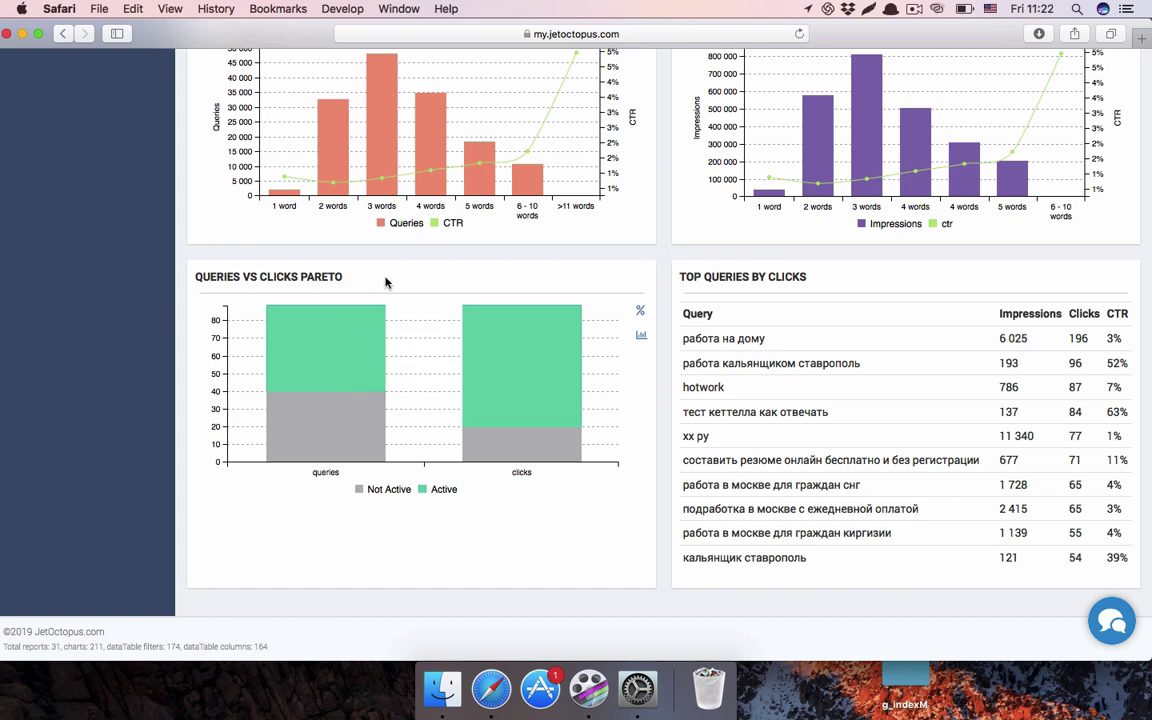
mouse_move(338, 364)
mouse_move(259, 353)
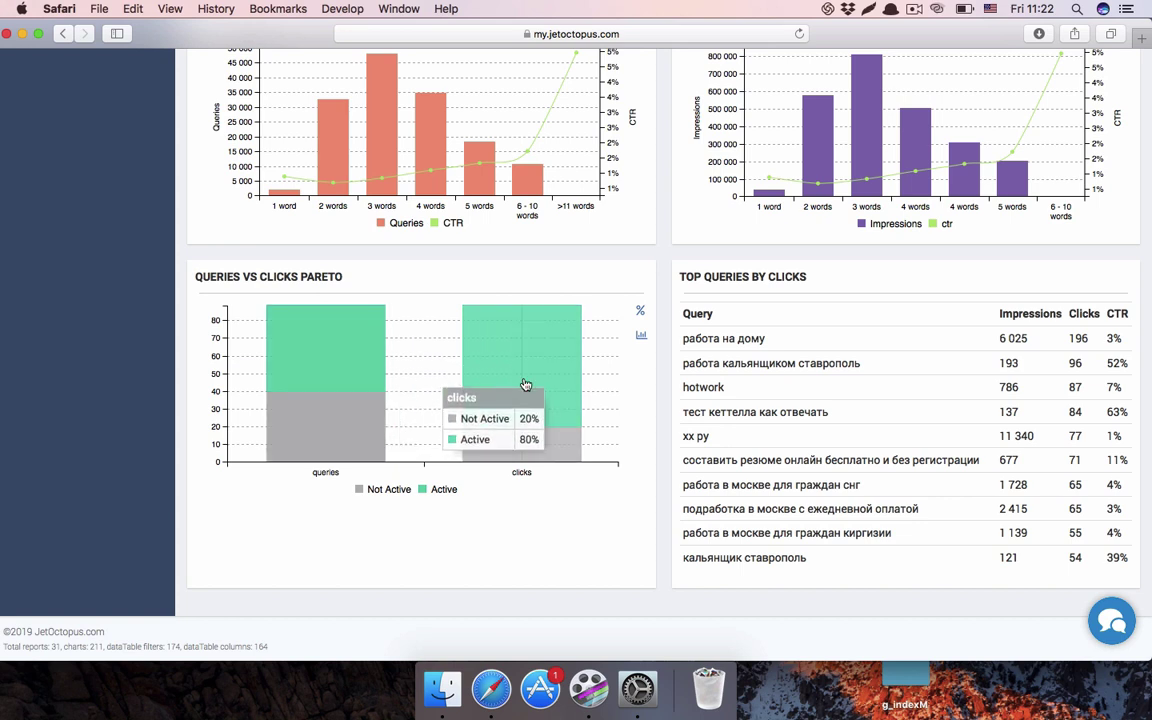
scroll(524, 385, down, 2)
scroll(524, 385, up, 10)
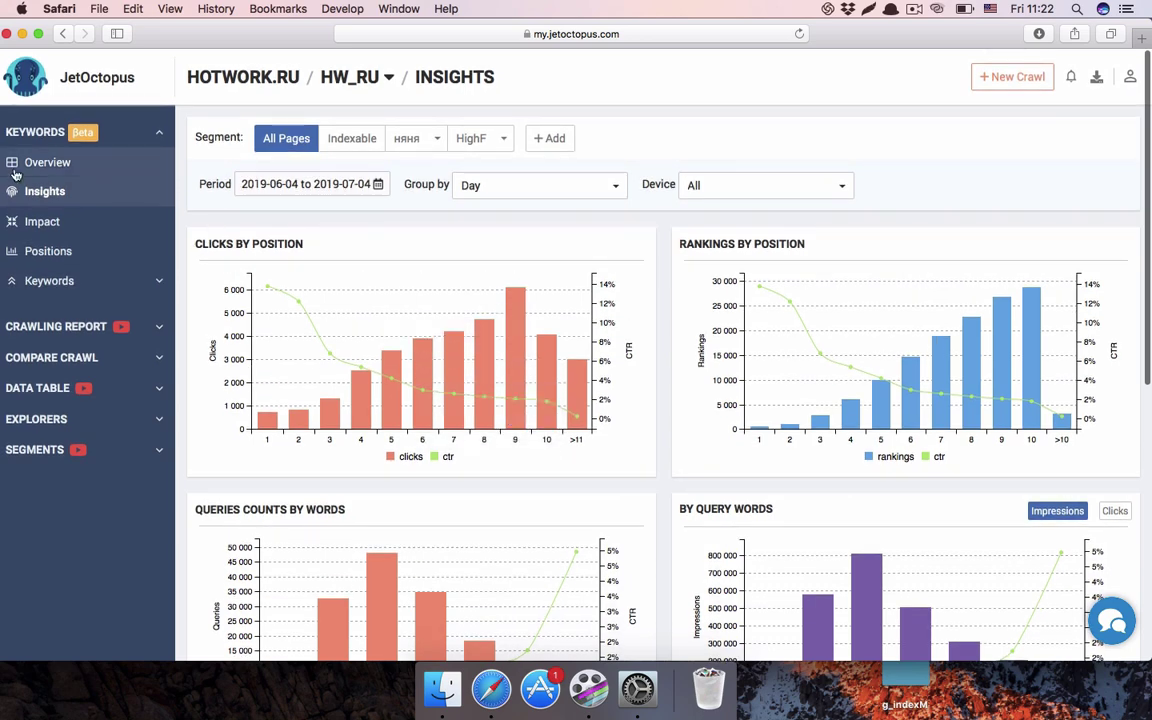
- Open the Impact report and inspect crawled pages, indexable pages and pages receiving impressions in the Structure chart
click(38, 222)
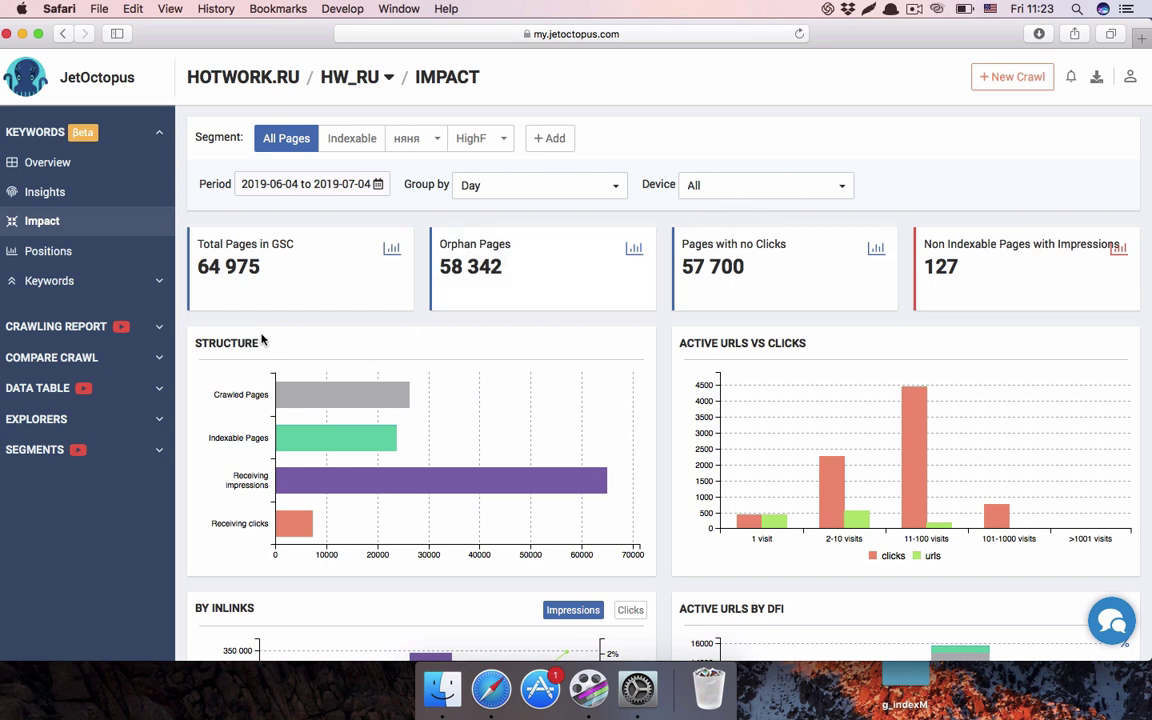
scroll(248, 345, down, 1)
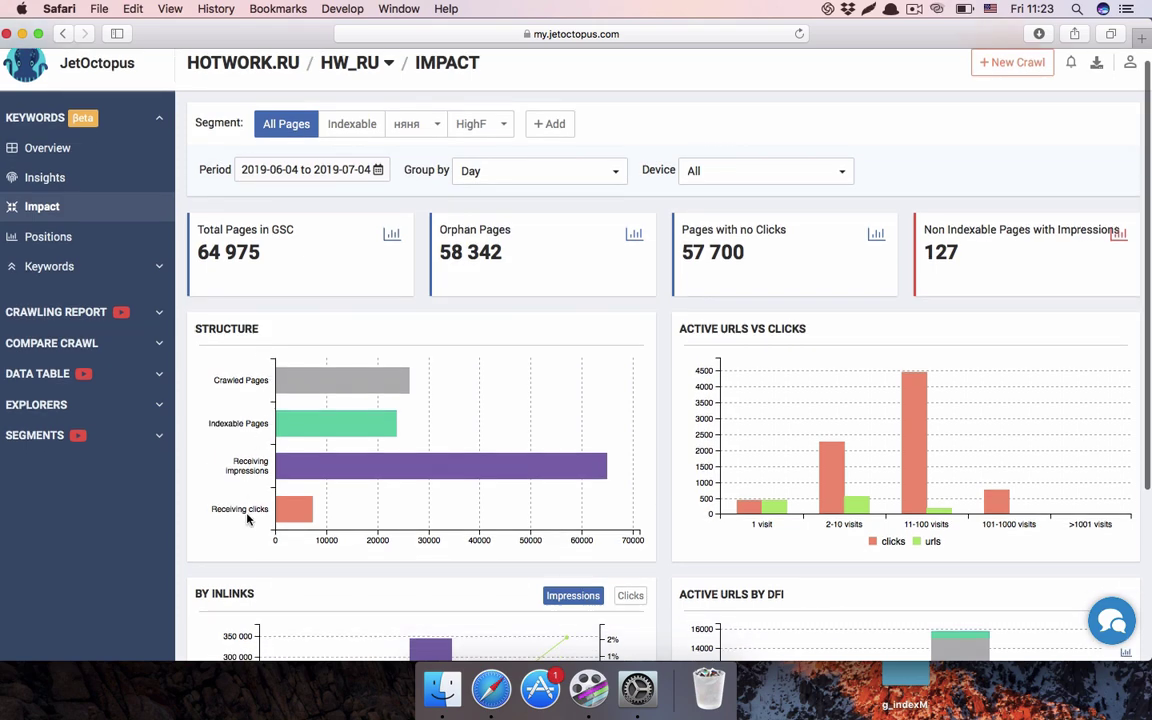
mouse_move(288, 387)
scroll(425, 381, down, 3)
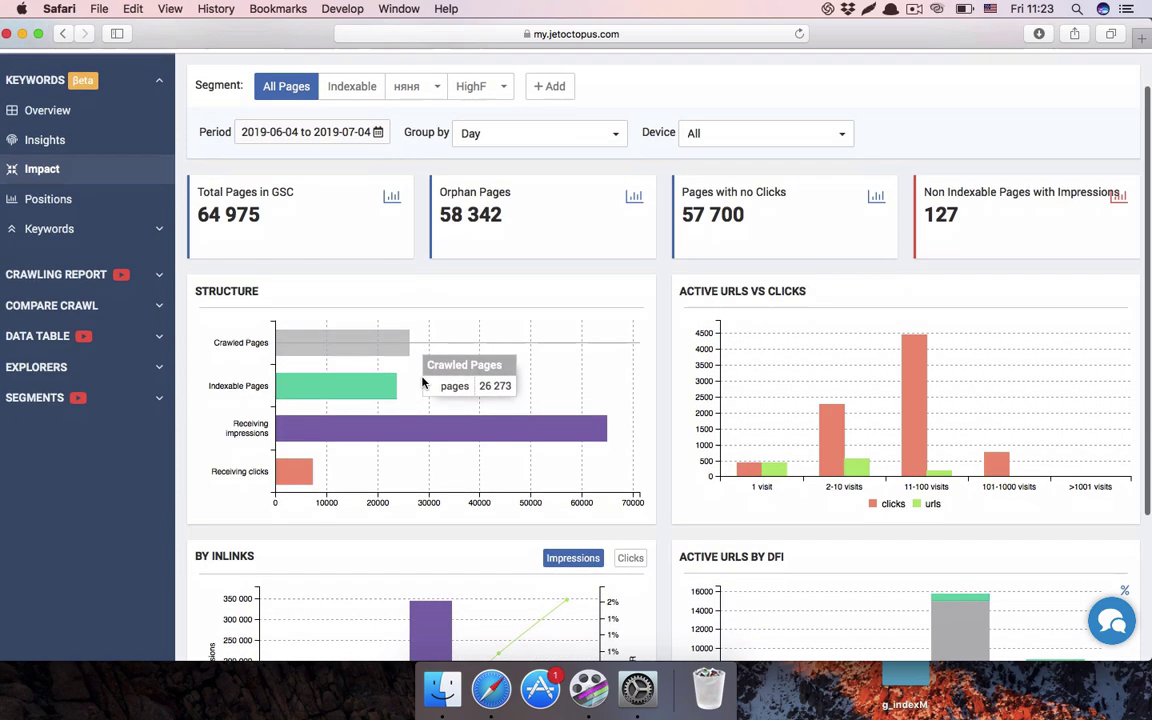
mouse_move(303, 360)
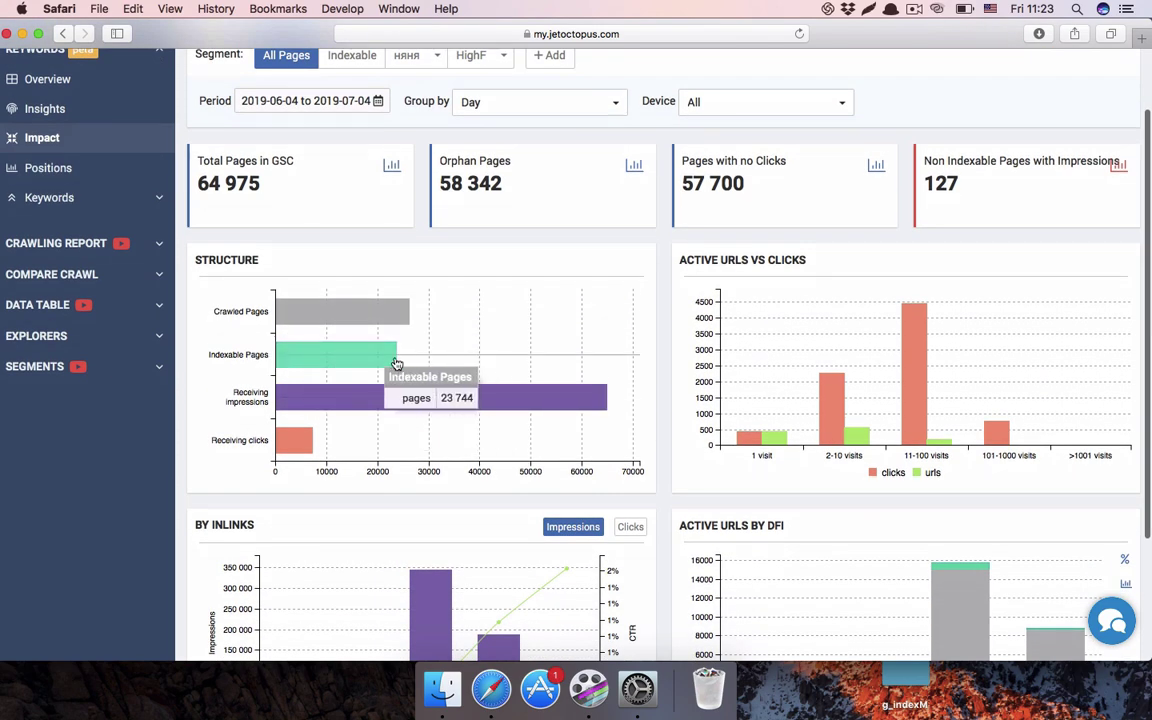
scroll(395, 355, down, 3)
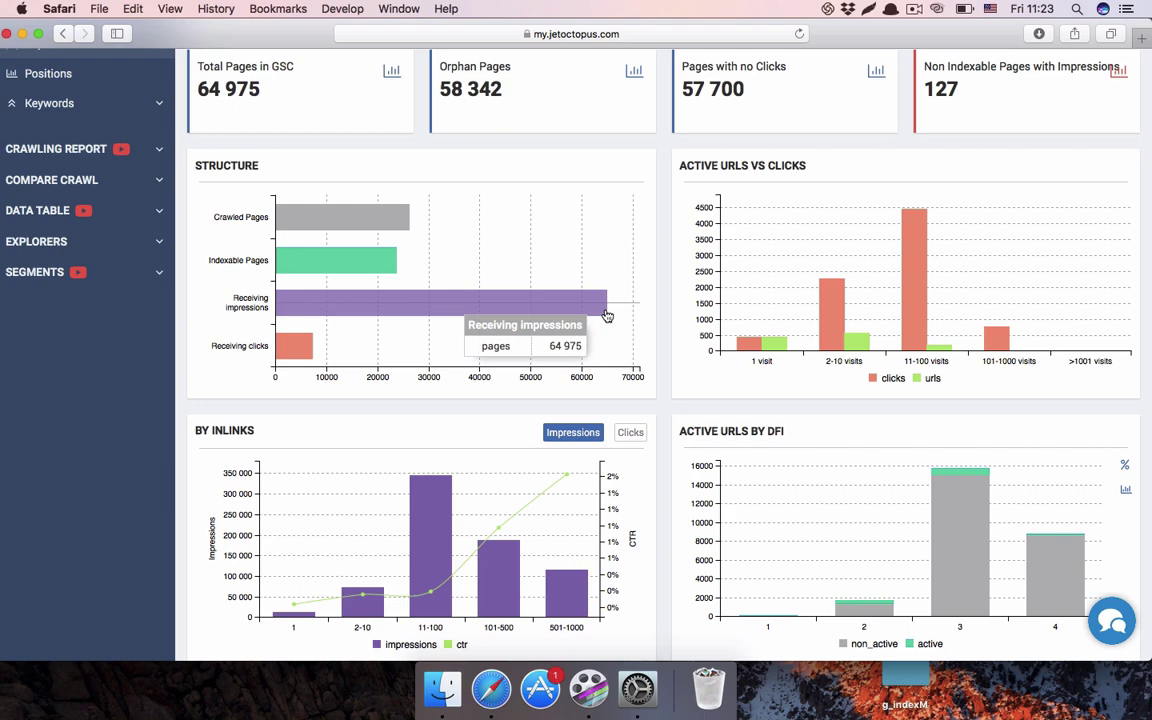
- Open the list of URLs behind the 11-100 visits group in the Active URLs vs Clicks chart and review its data table
scroll(607, 316, down, 3)
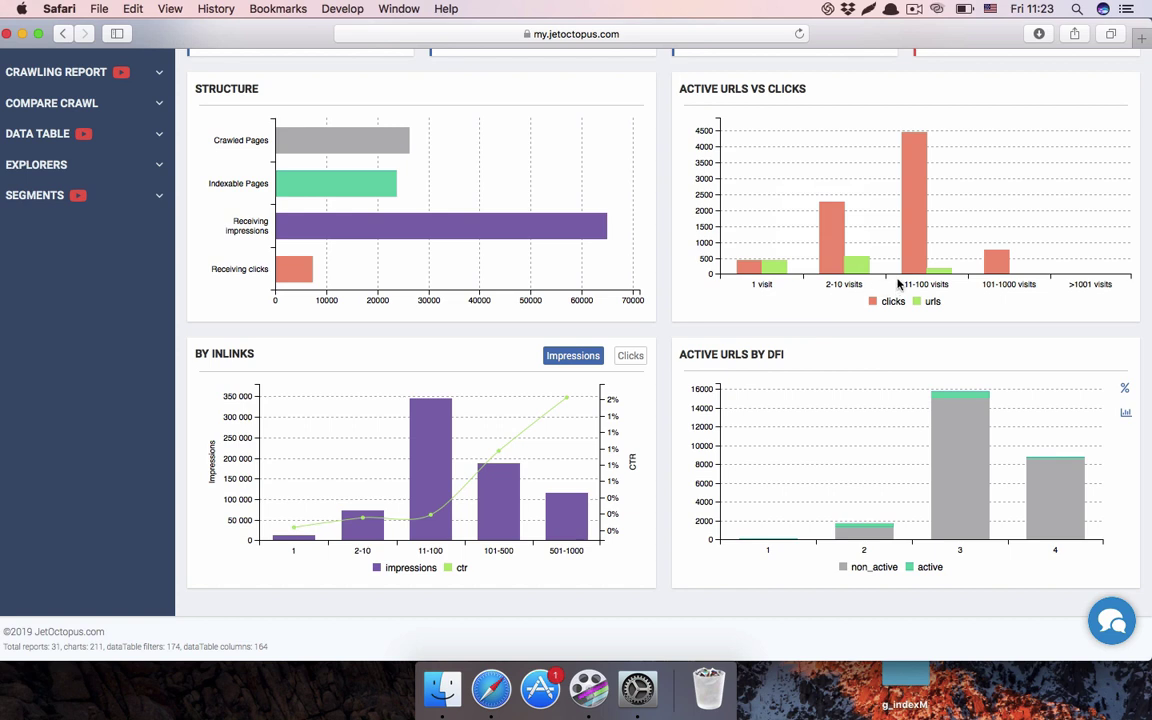
mouse_move(919, 209)
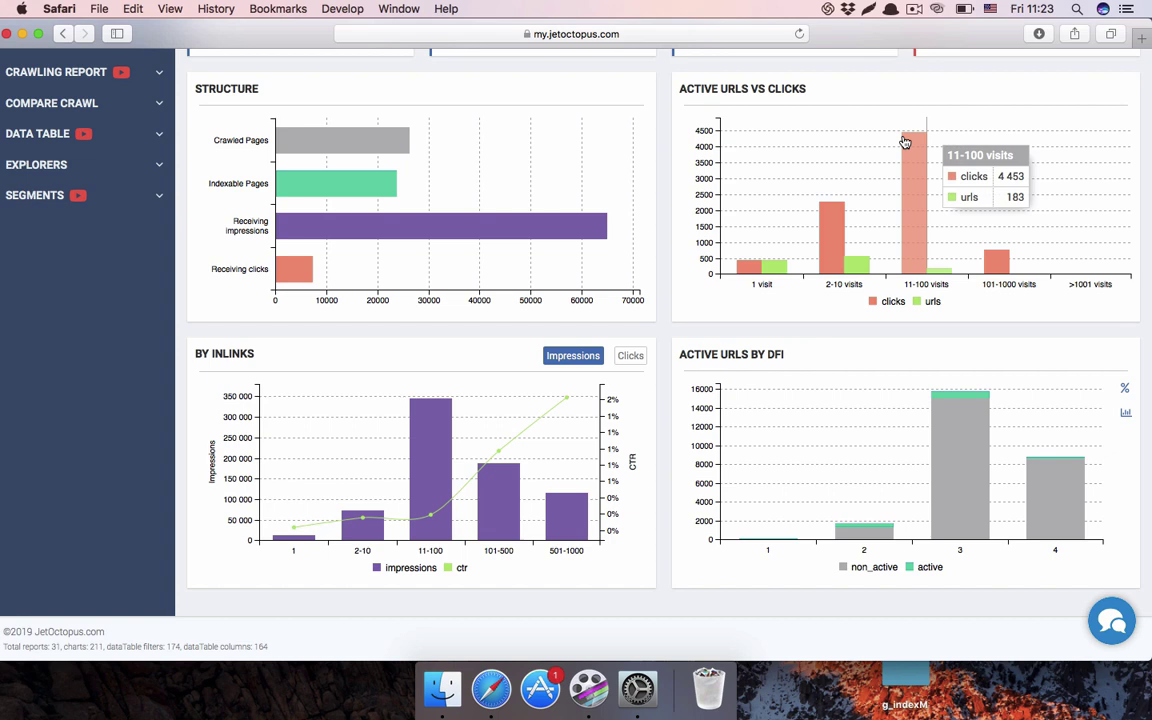
click(937, 278)
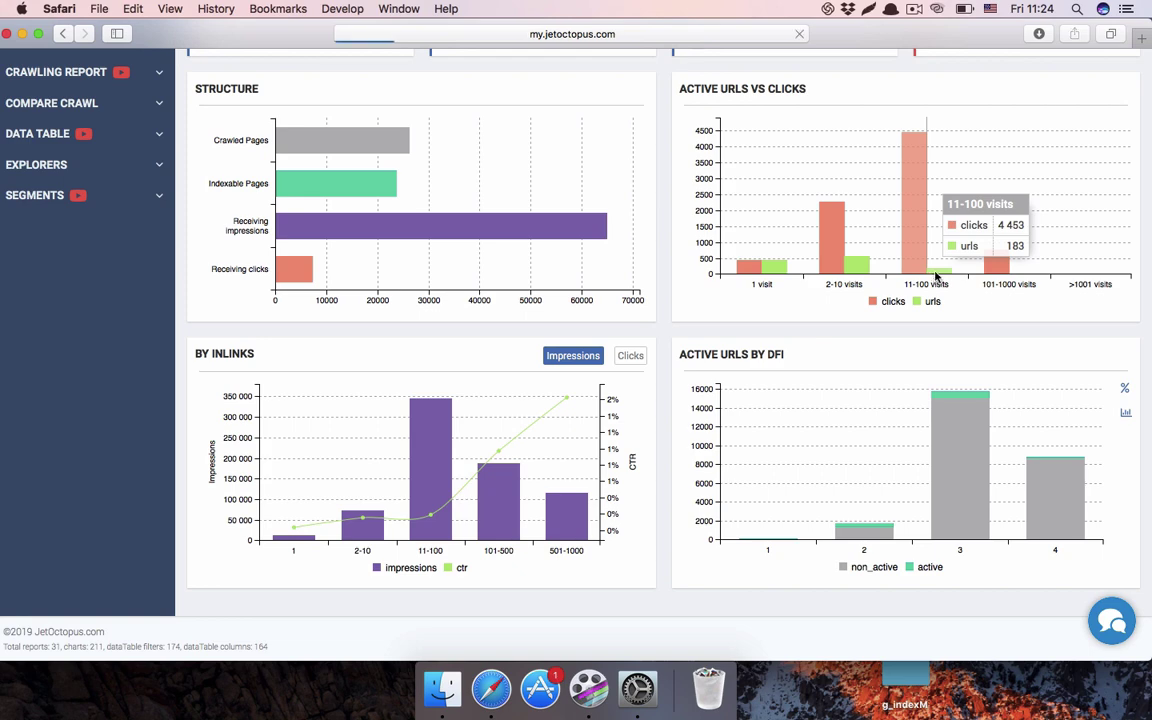
scroll(937, 277, down, 2)
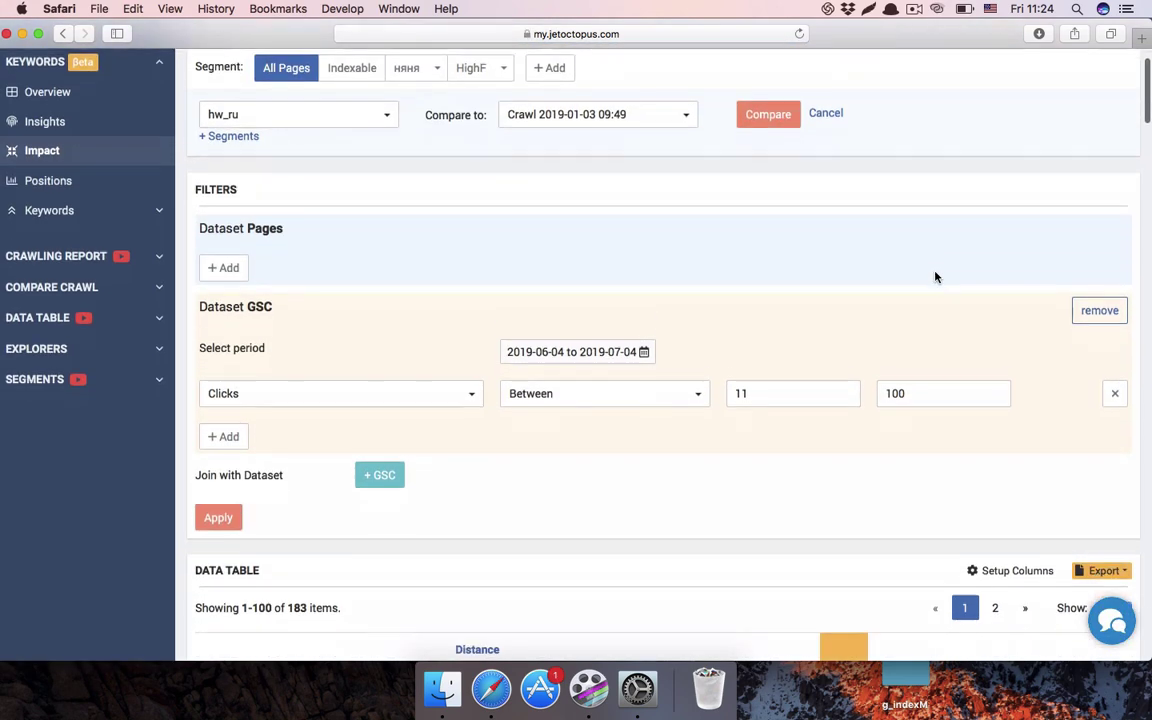
scroll(937, 277, down, 10)
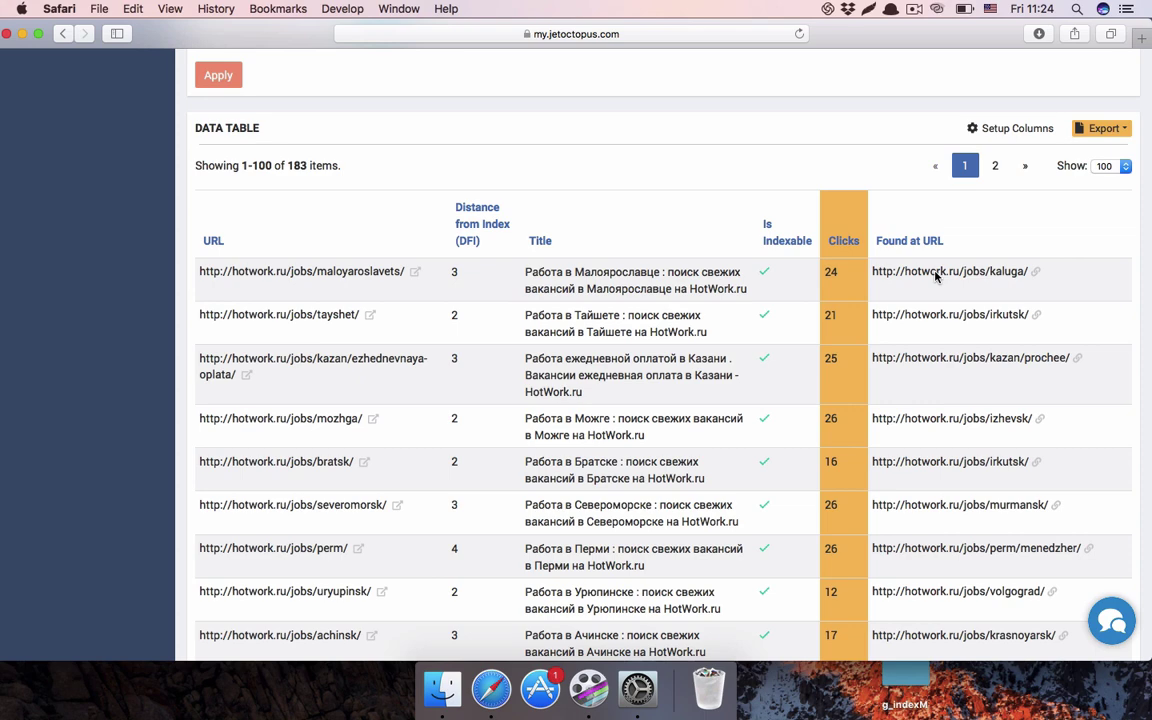
scroll(900, 272, down, 2)
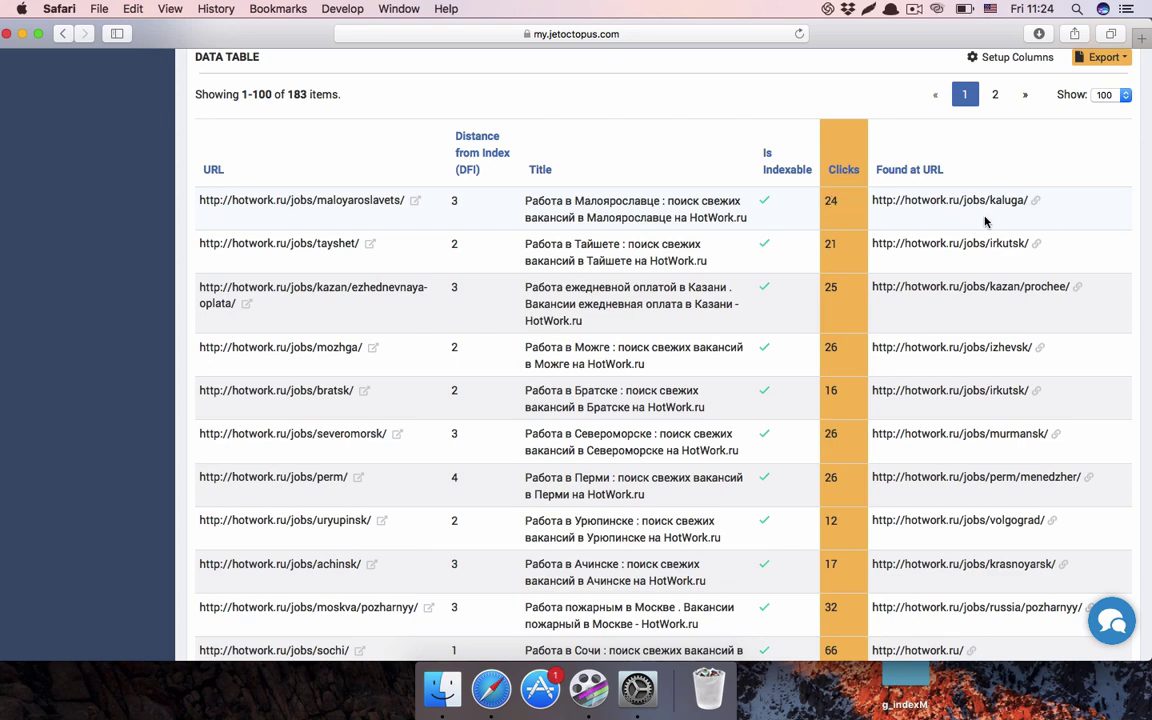
- Add the In Links All column to the pages data table and review its values
scroll(443, 202, up, 3)
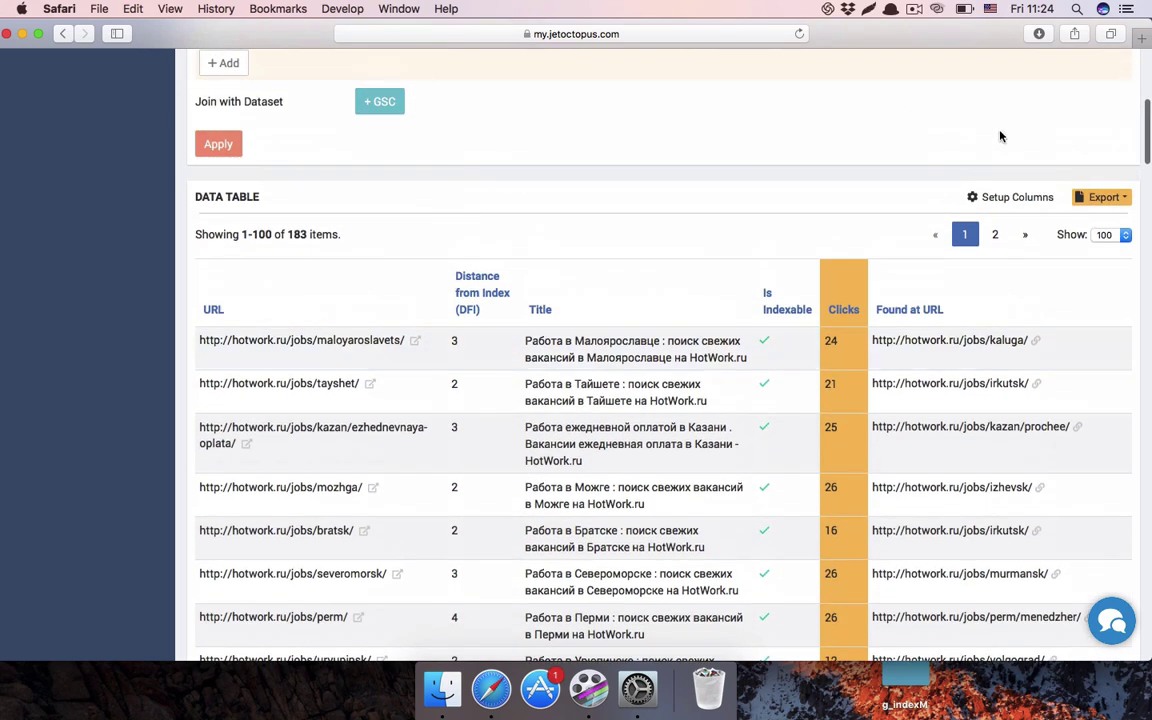
click(1001, 196)
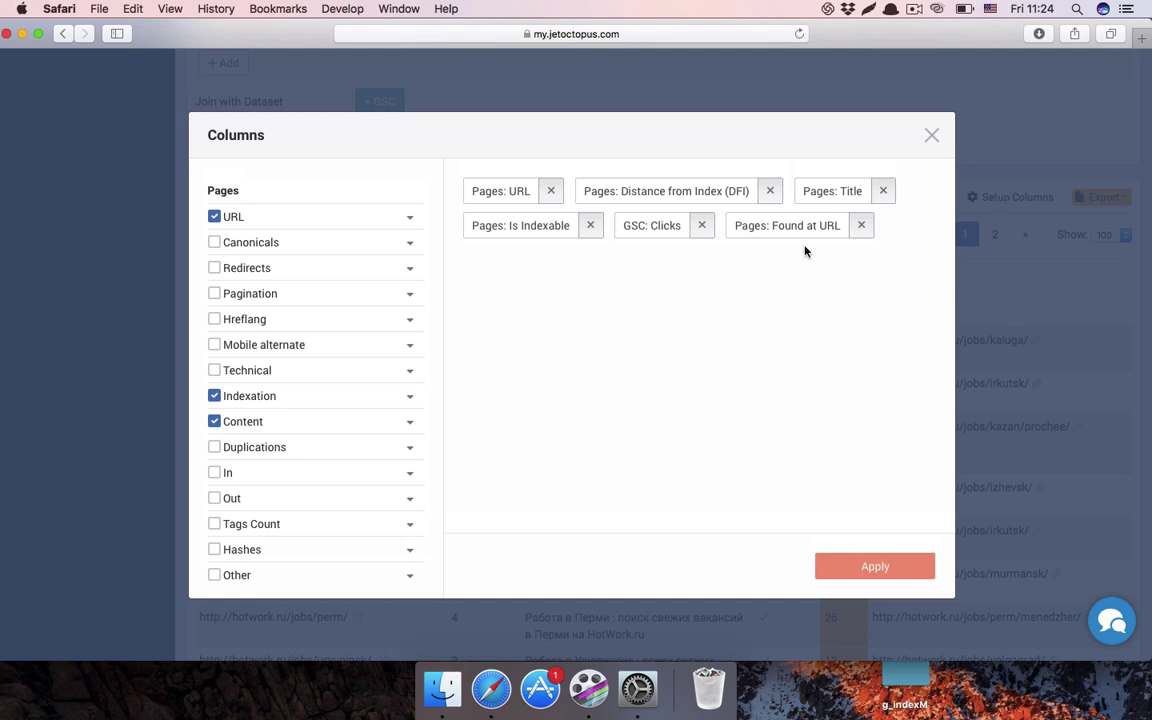
scroll(375, 399, down, 2)
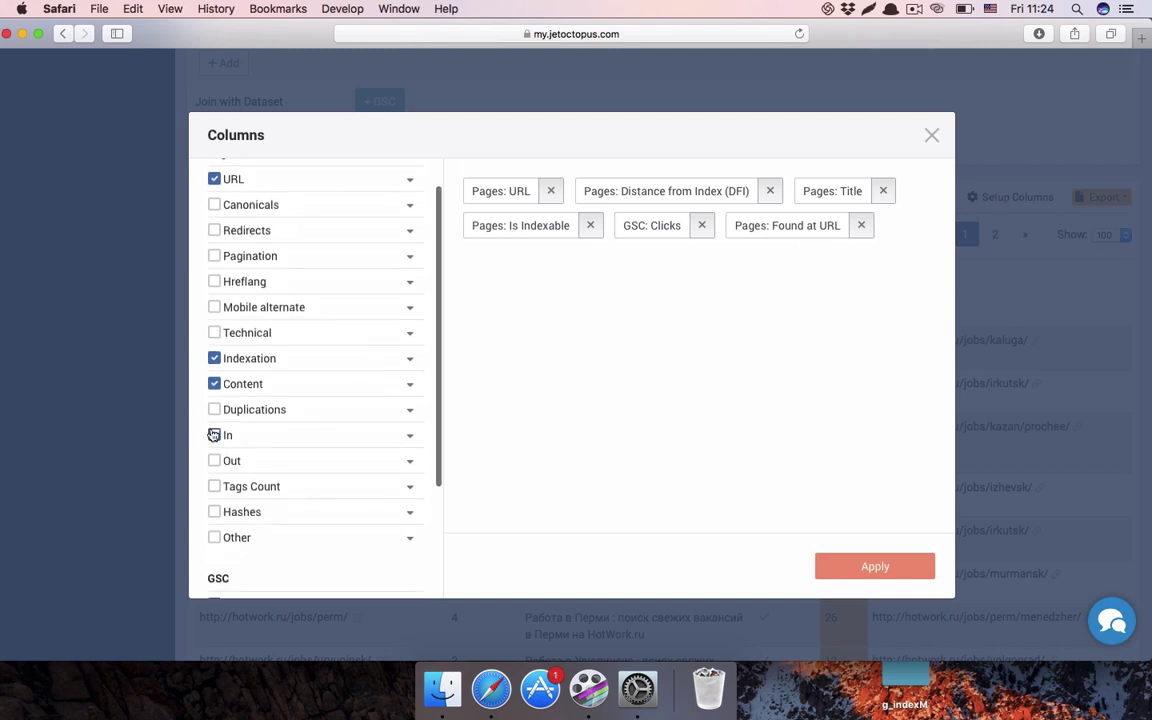
click(416, 437)
scroll(418, 438, down, 5)
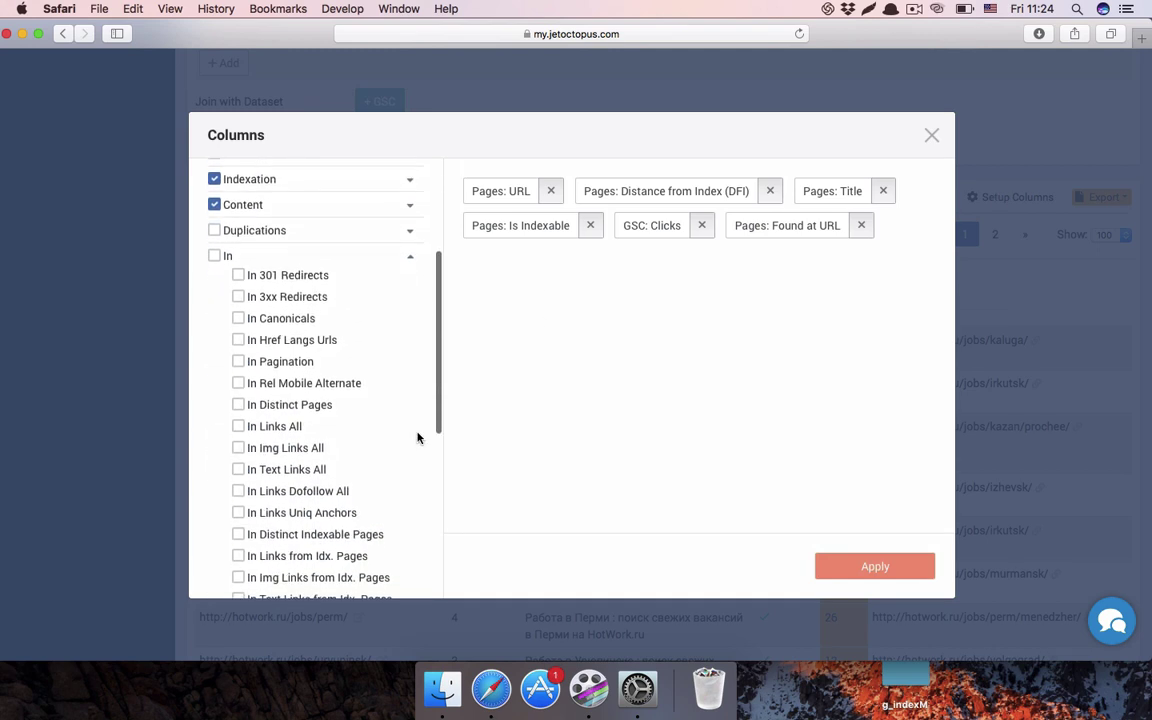
click(239, 425)
click(913, 572)
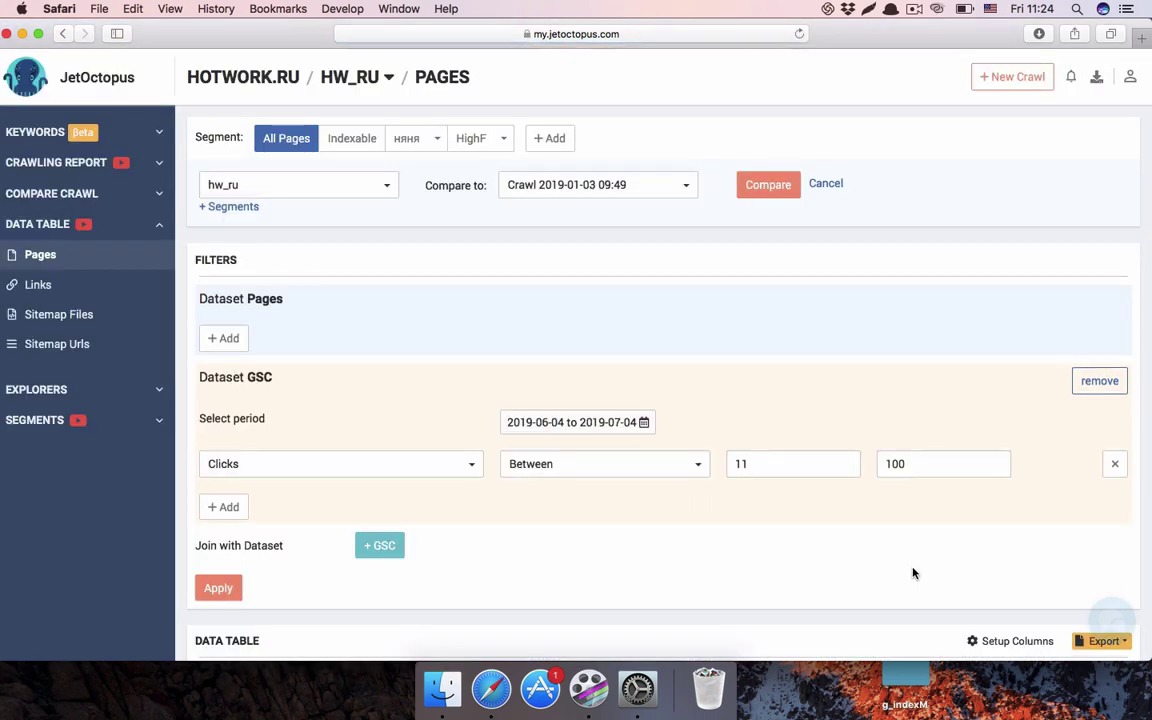
scroll(913, 572, down, 1)
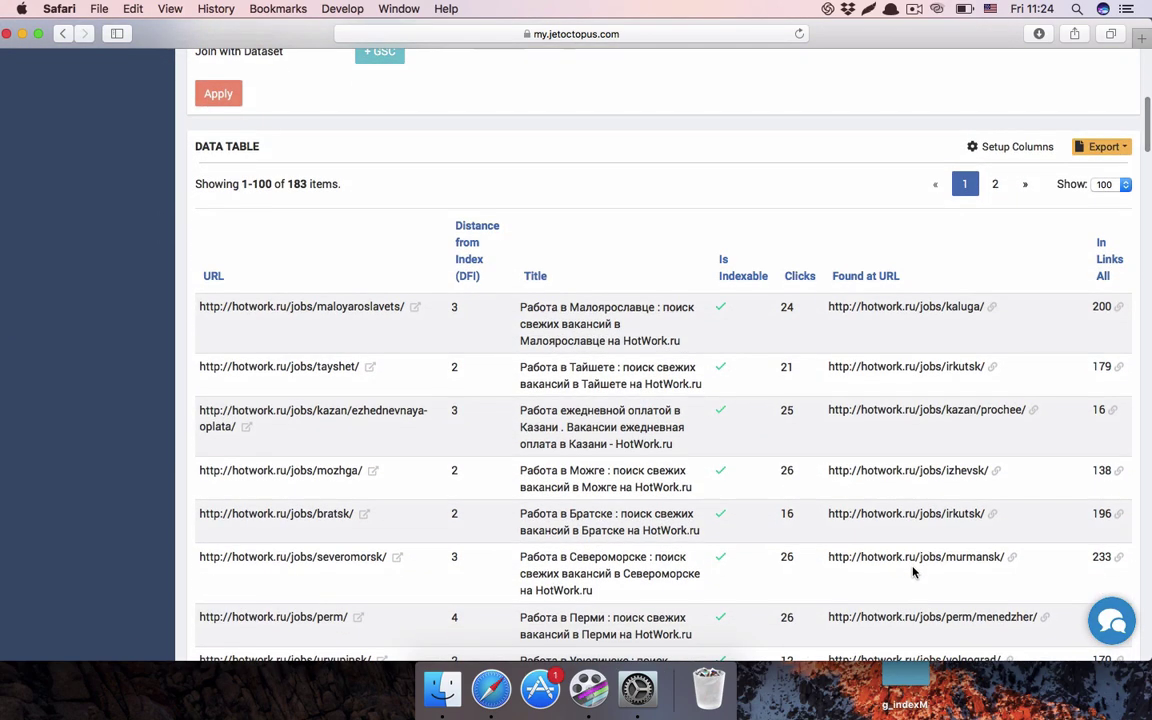
scroll(967, 397, down, 2)
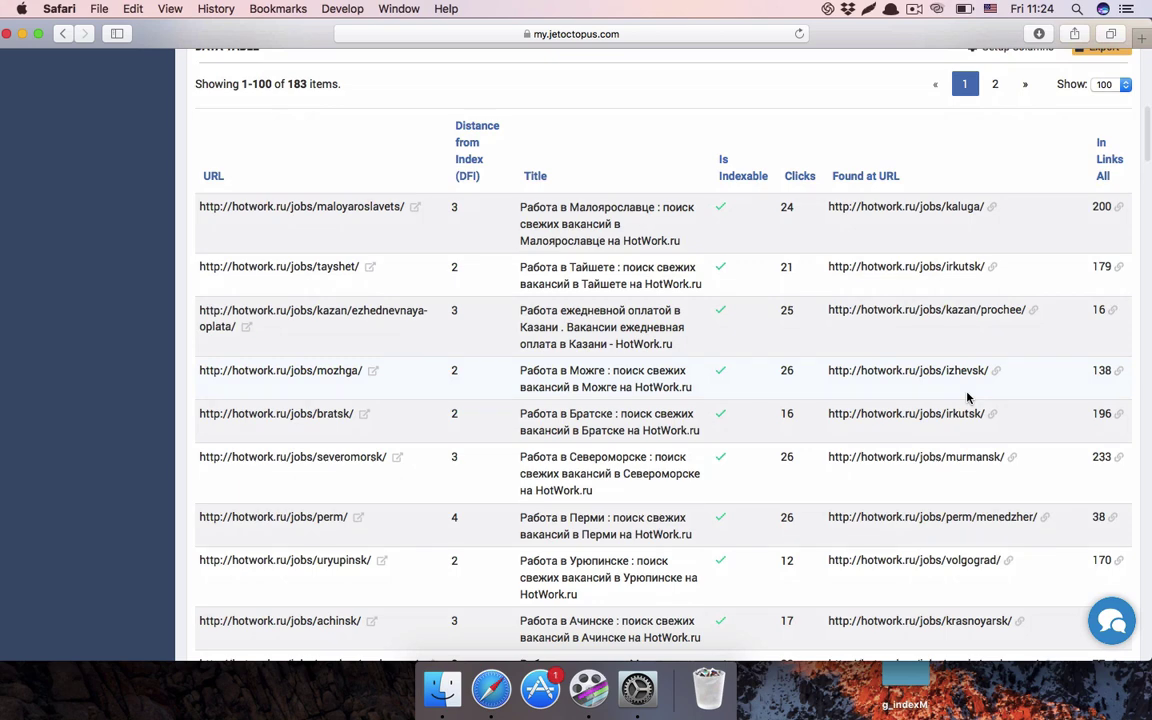
- Return to the keywords Impact report
scroll(967, 397, up, 9)
scroll(964, 398, up, 3)
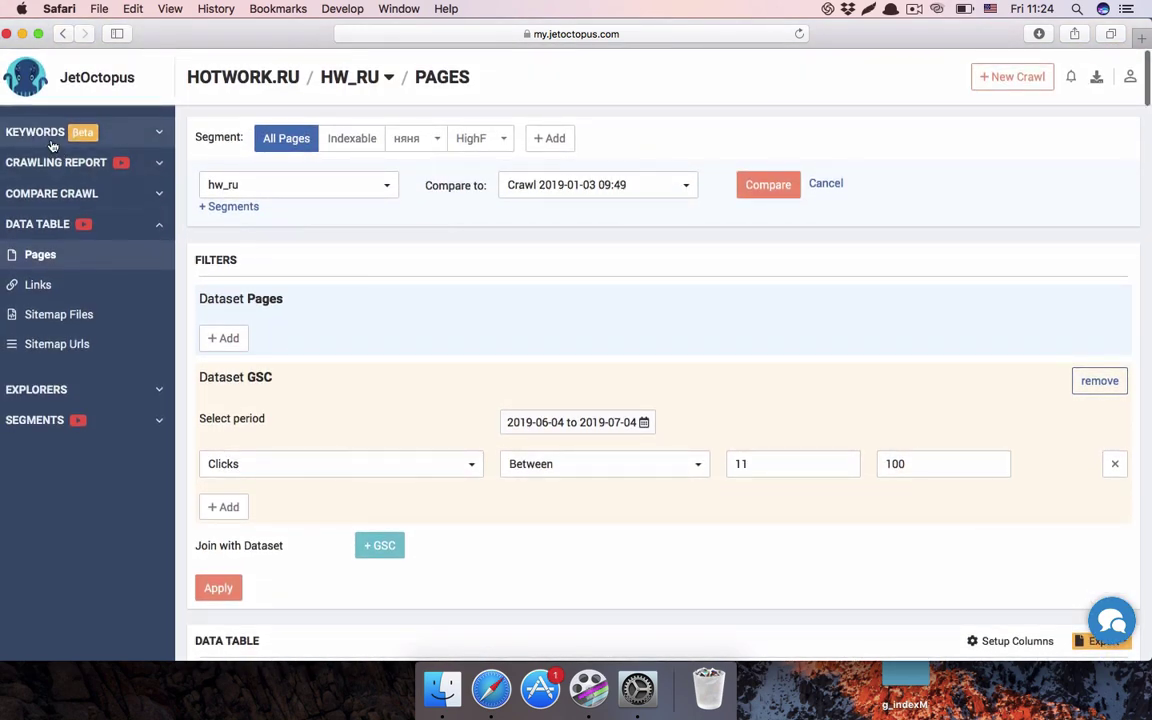
click(45, 132)
click(44, 170)
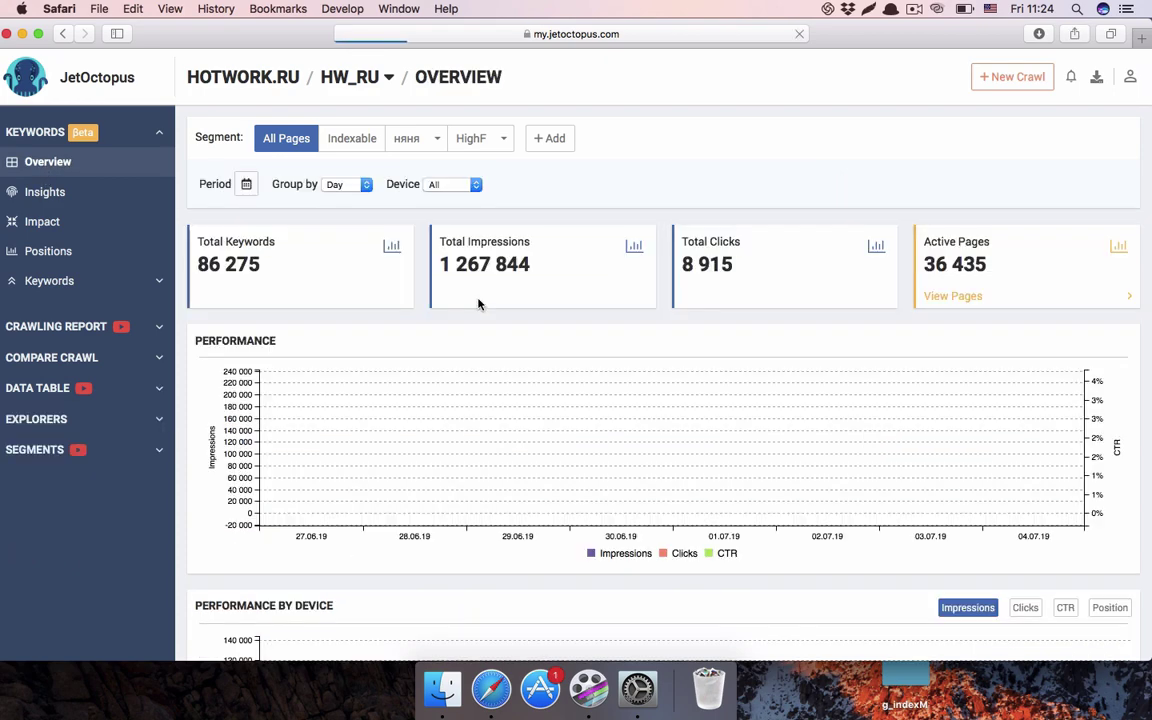
click(45, 221)
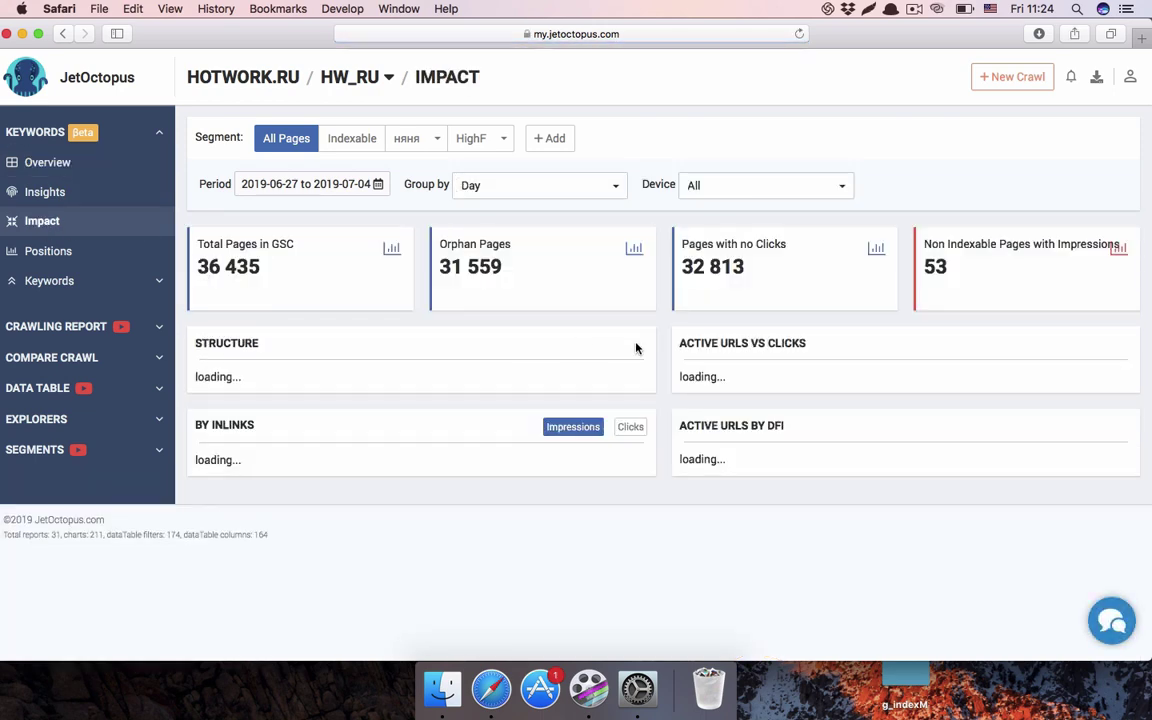
- Examine the By Inlinks and Active URLs by DFI charts and switch the DFI chart to percentages
scroll(638, 345, down, 3)
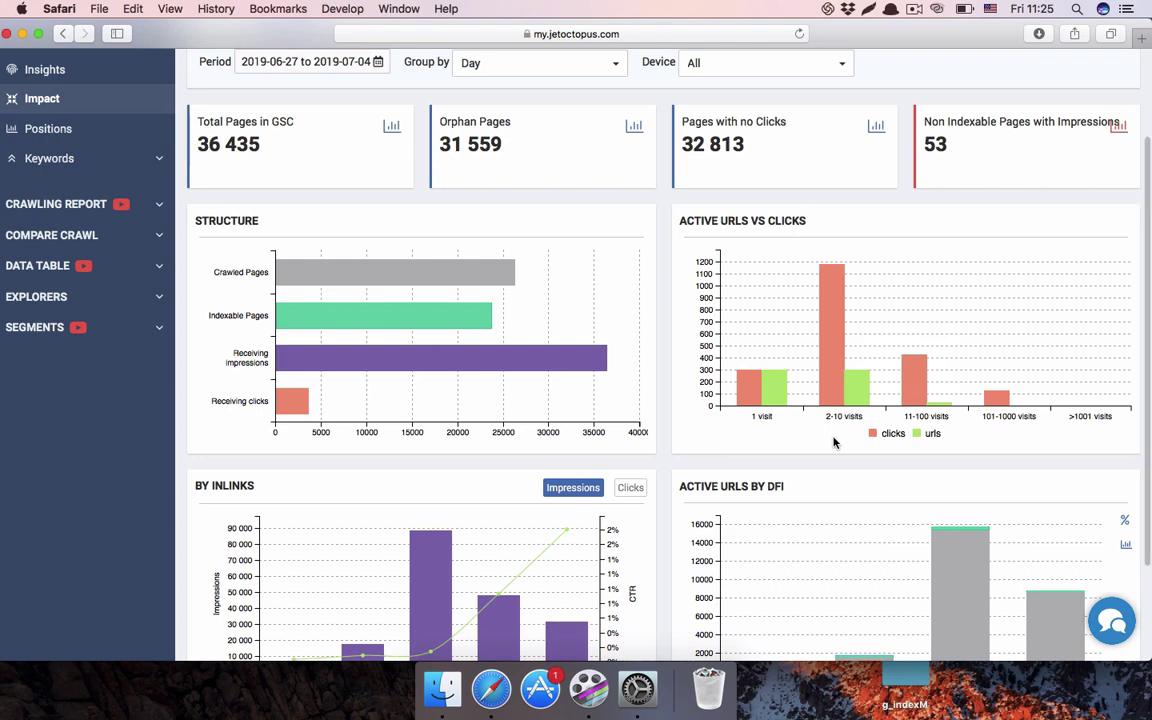
scroll(833, 440, up, 3)
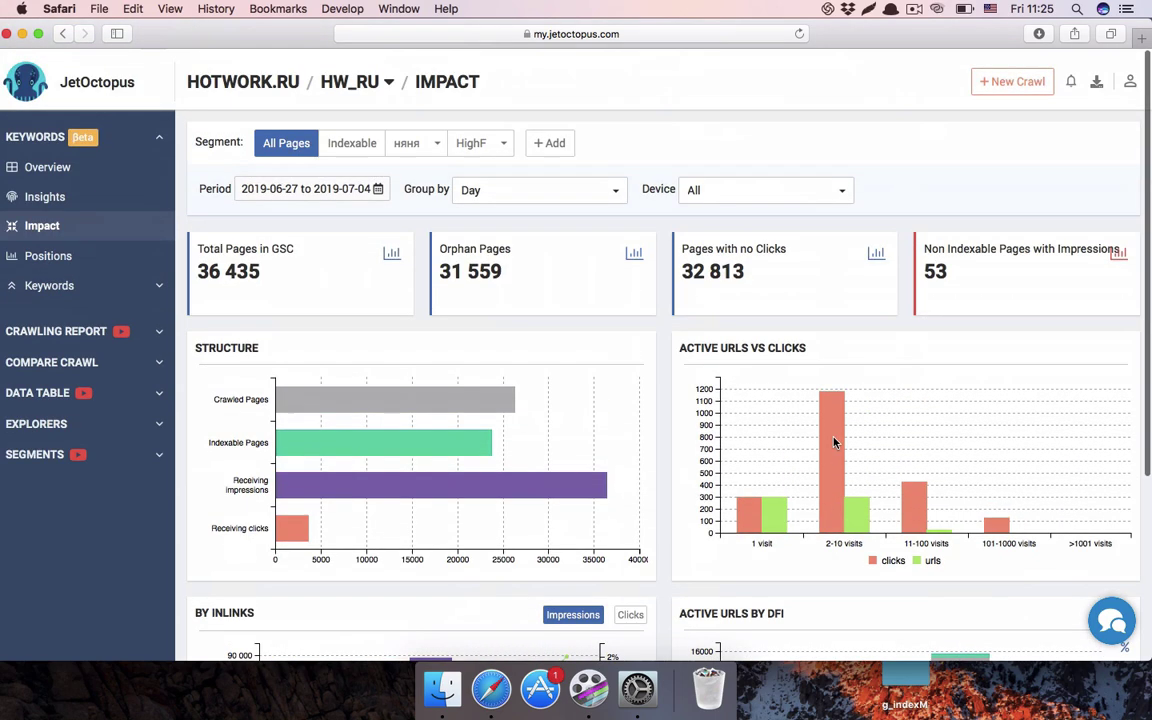
scroll(378, 260, down, 6)
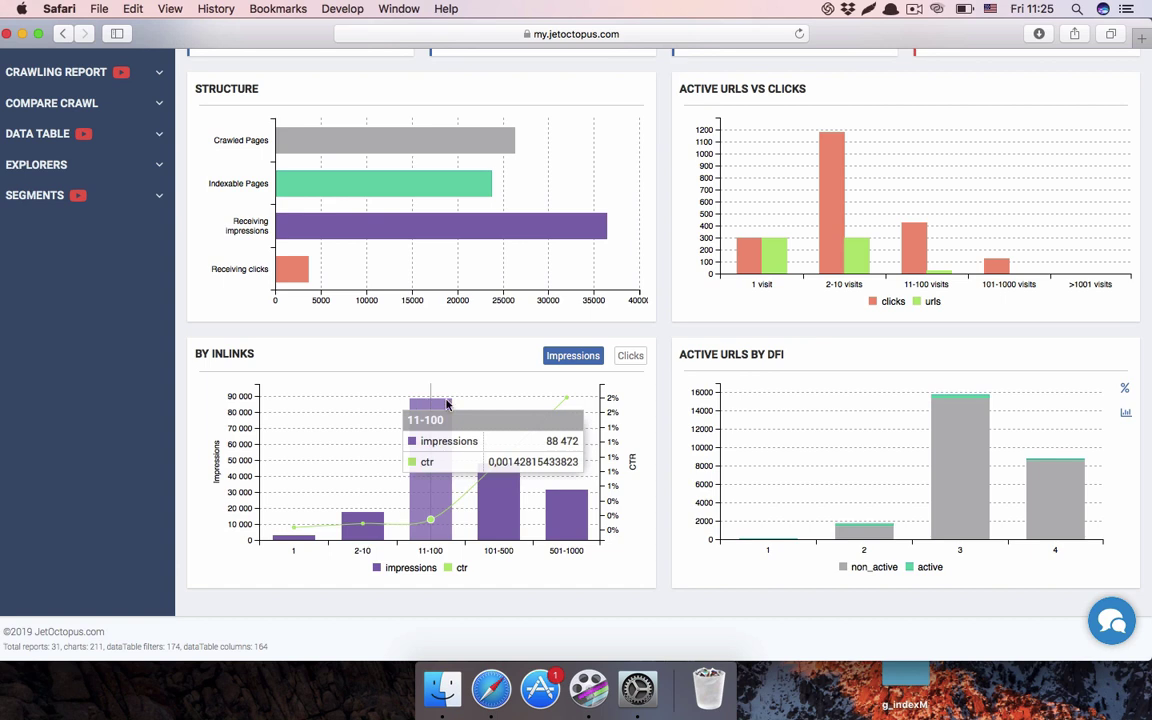
mouse_move(848, 535)
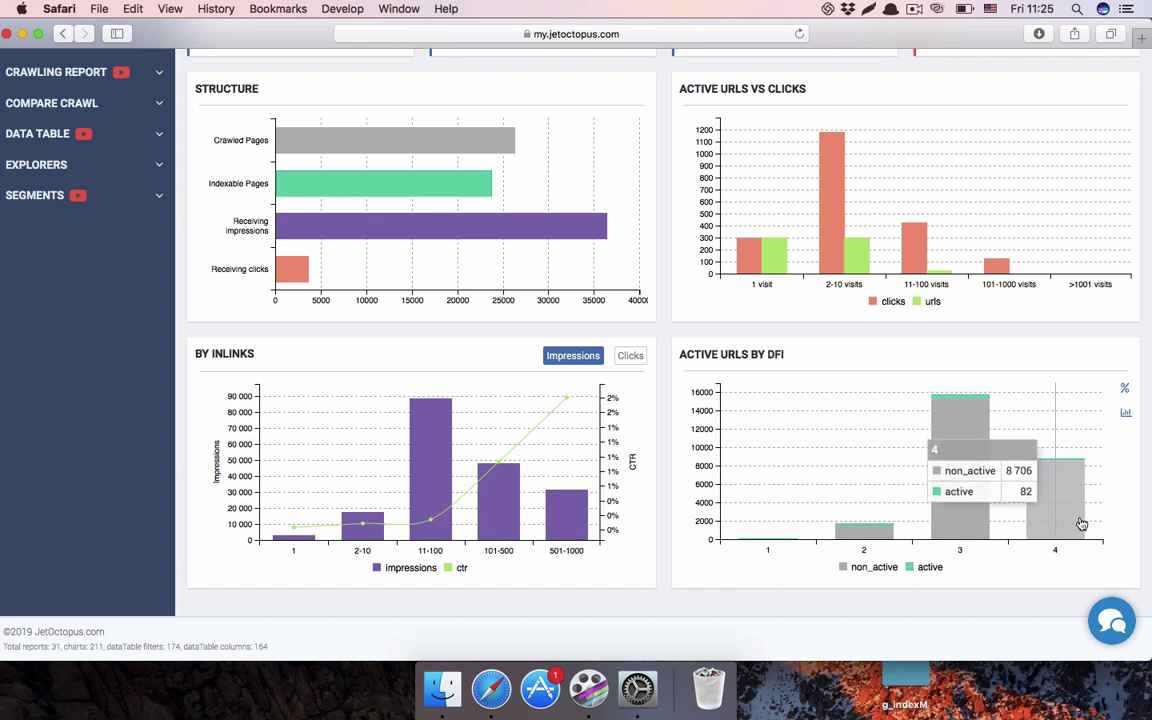
click(1123, 389)
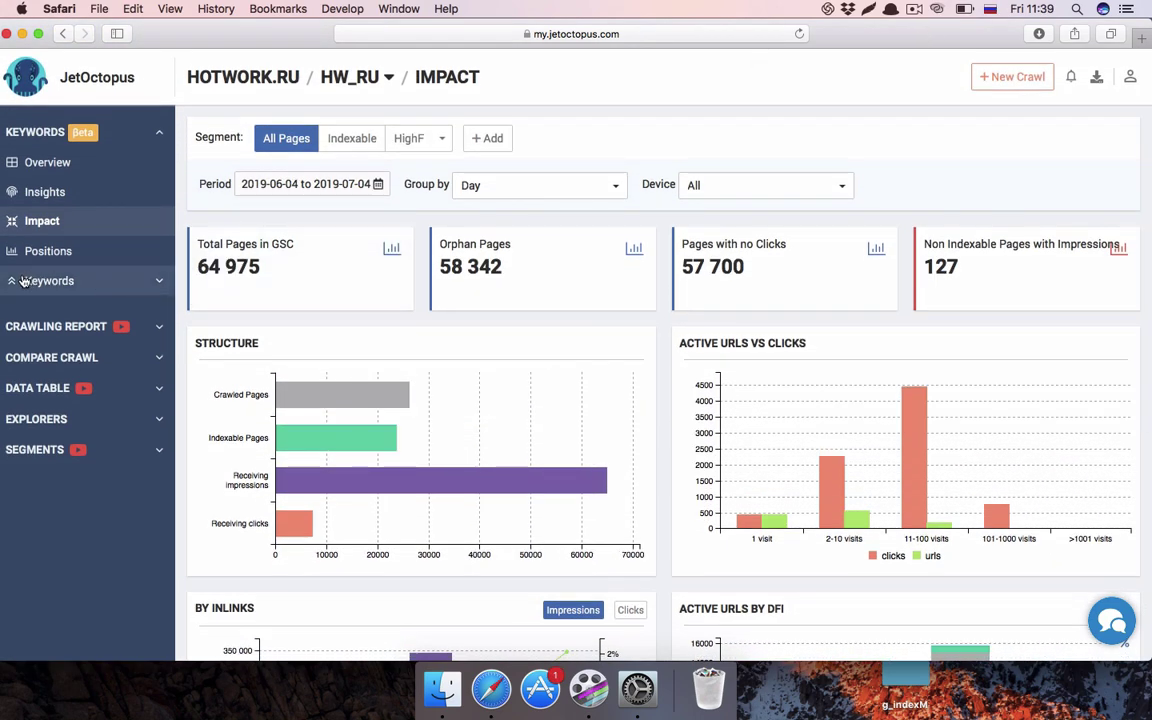
- Open the All Keywords report and apply the Last month period, 2019-06-04 to 2019-07-04
click(24, 283)
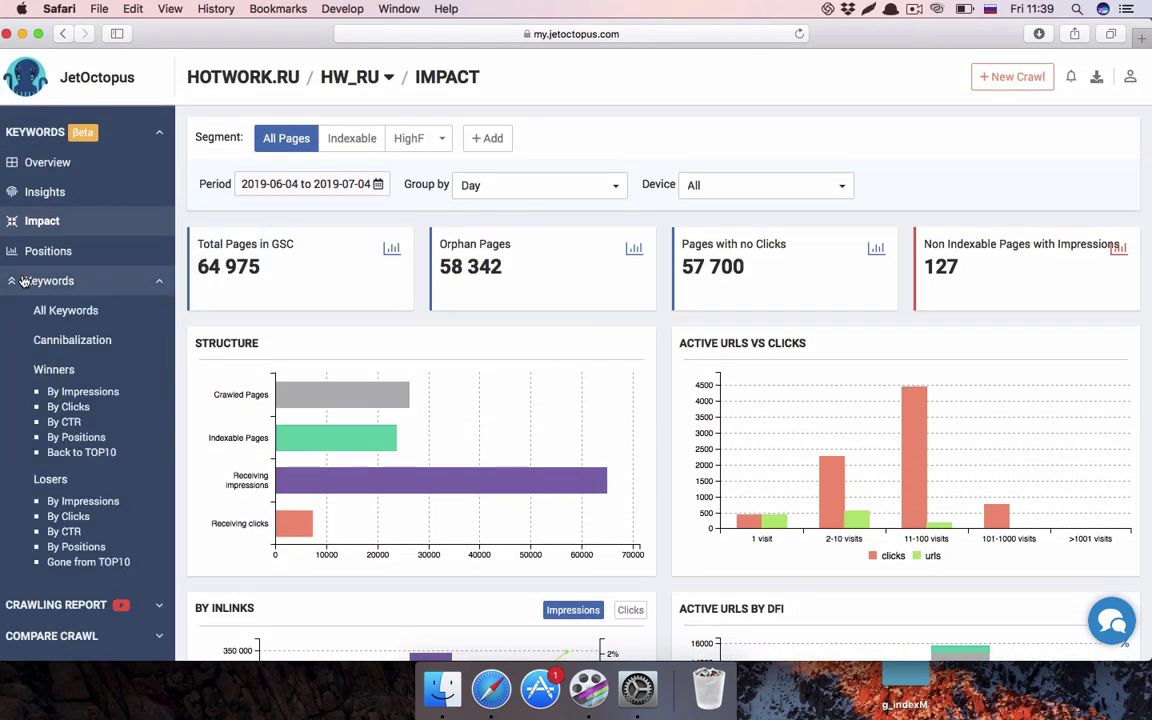
click(66, 312)
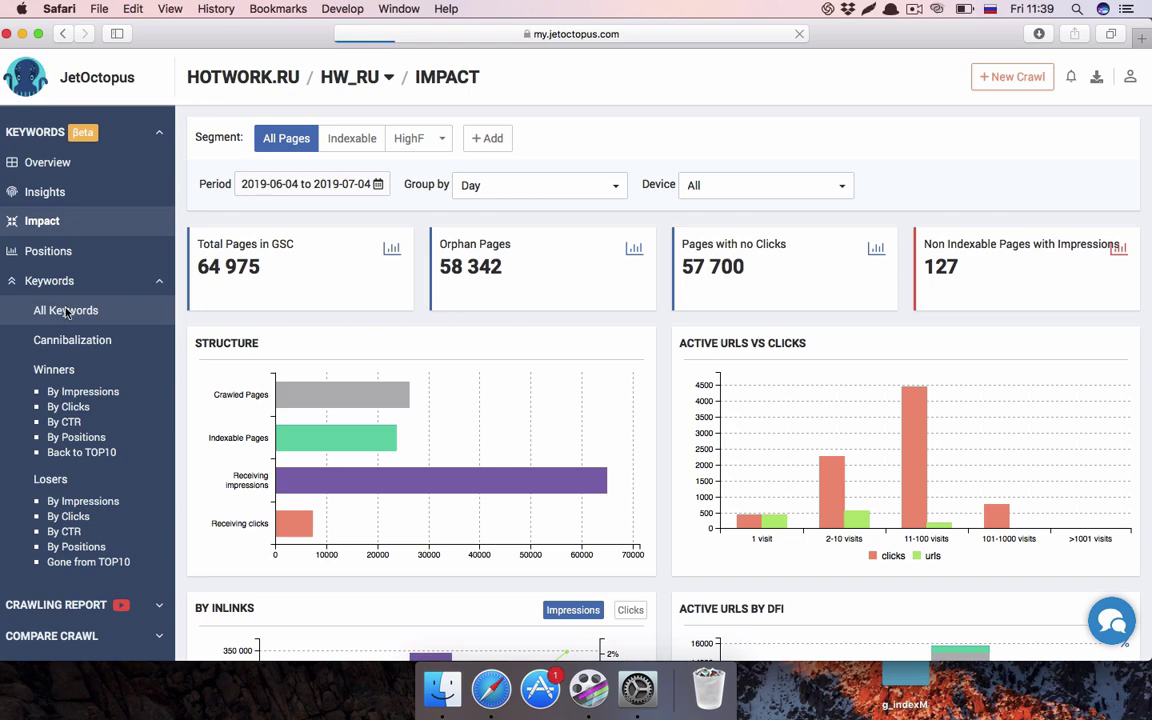
scroll(540, 240, down, 5)
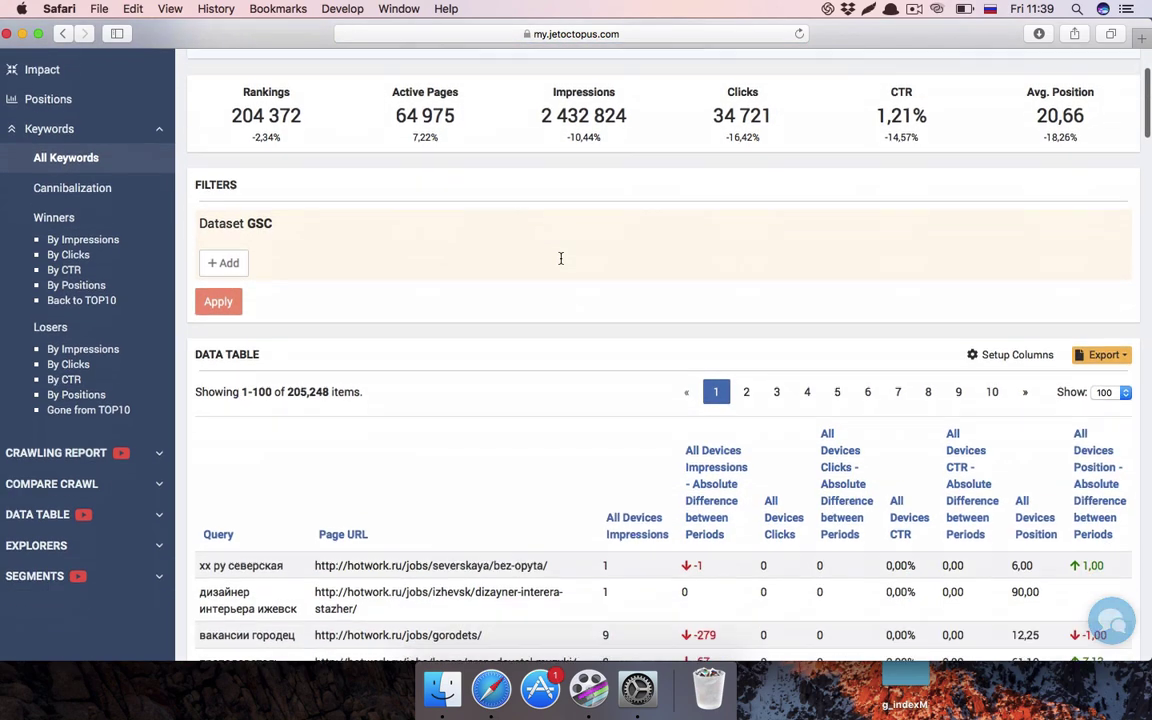
scroll(560, 260, up, 4)
scroll(560, 260, up, 1)
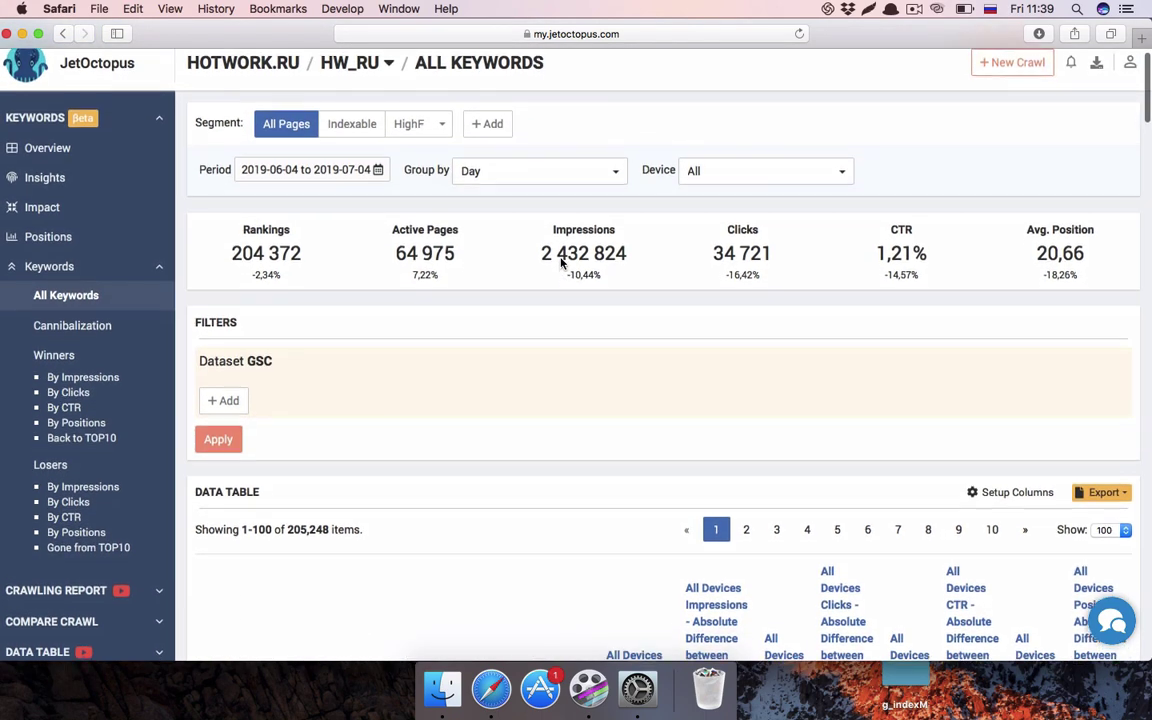
click(378, 166)
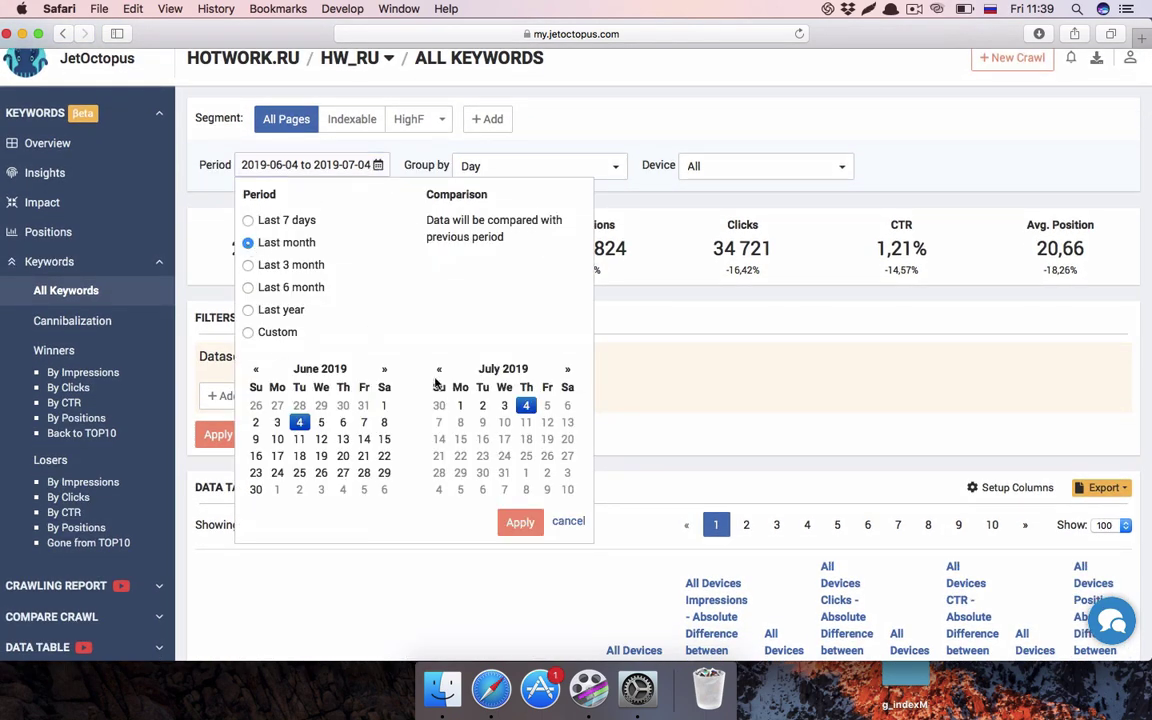
click(519, 523)
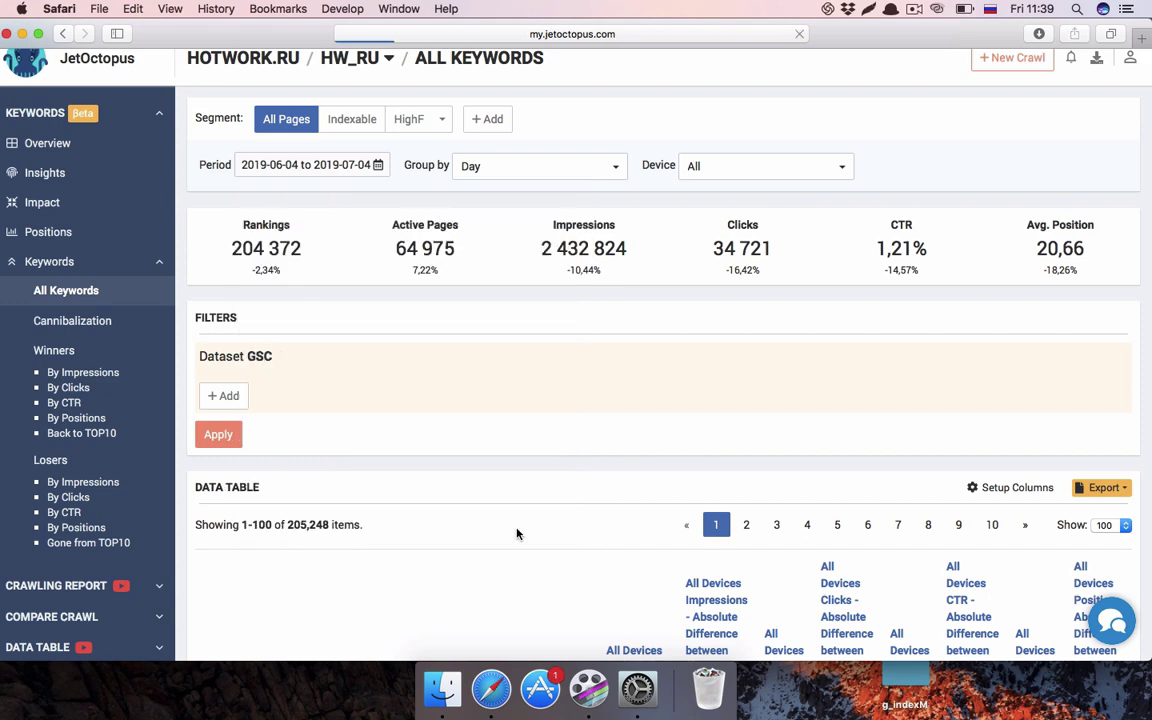
- Review impressions, clicks, CTR, position and their differences between periods in the keyword data table
scroll(517, 533, down, 4)
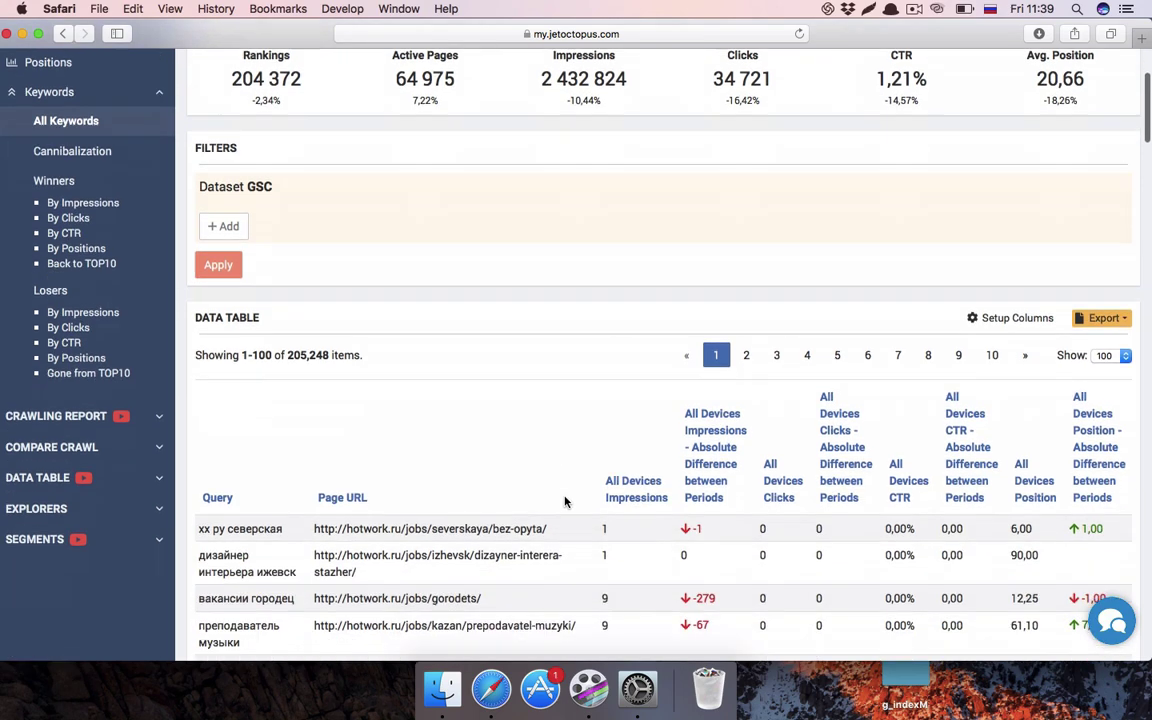
scroll(565, 502, down, 2)
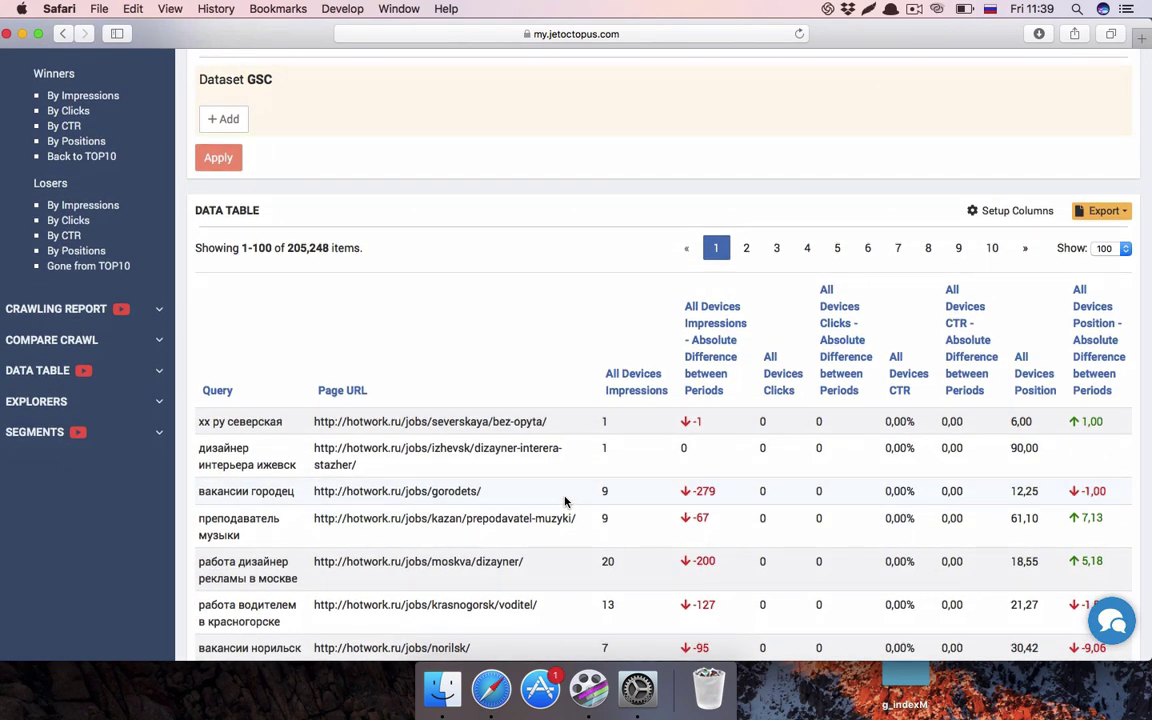
scroll(565, 502, up, 2)
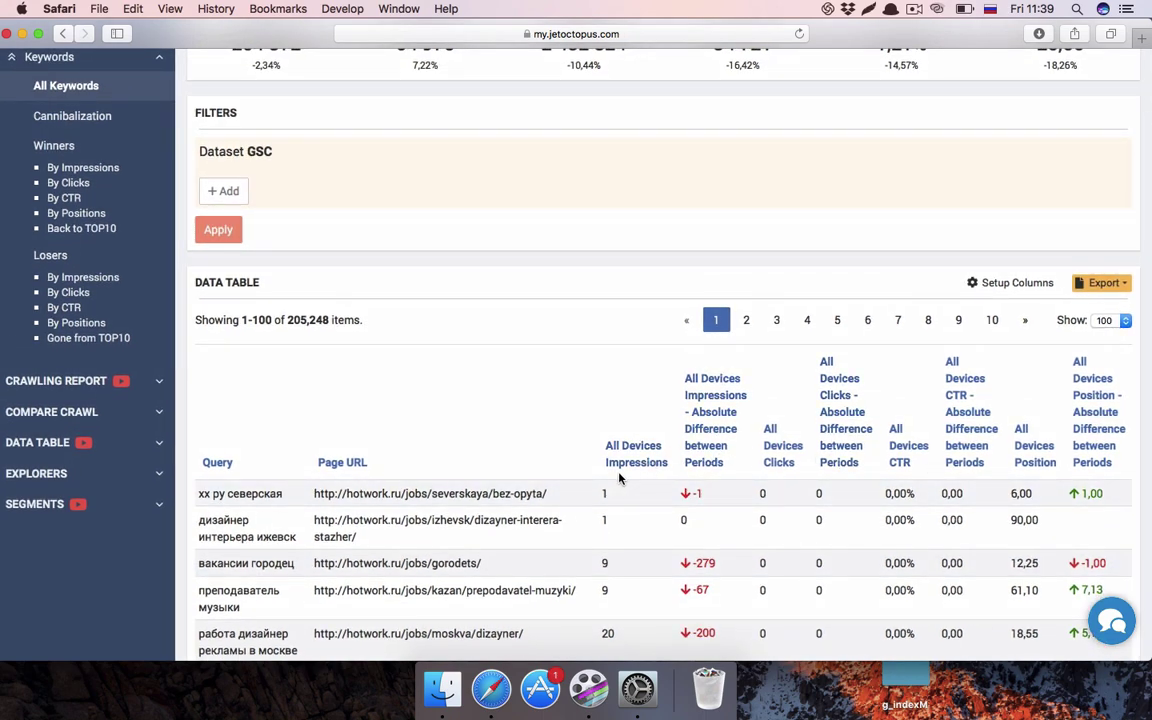
scroll(848, 464, down, 2)
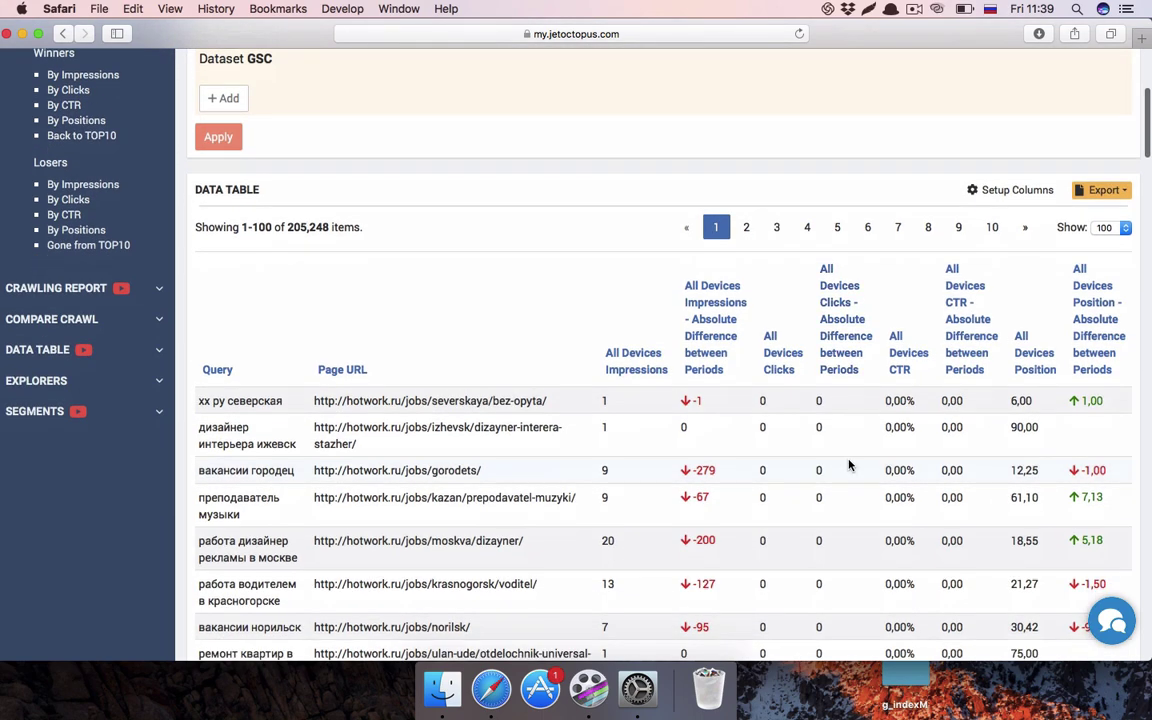
scroll(1053, 392, down, 1)
scroll(1053, 392, down, 1)
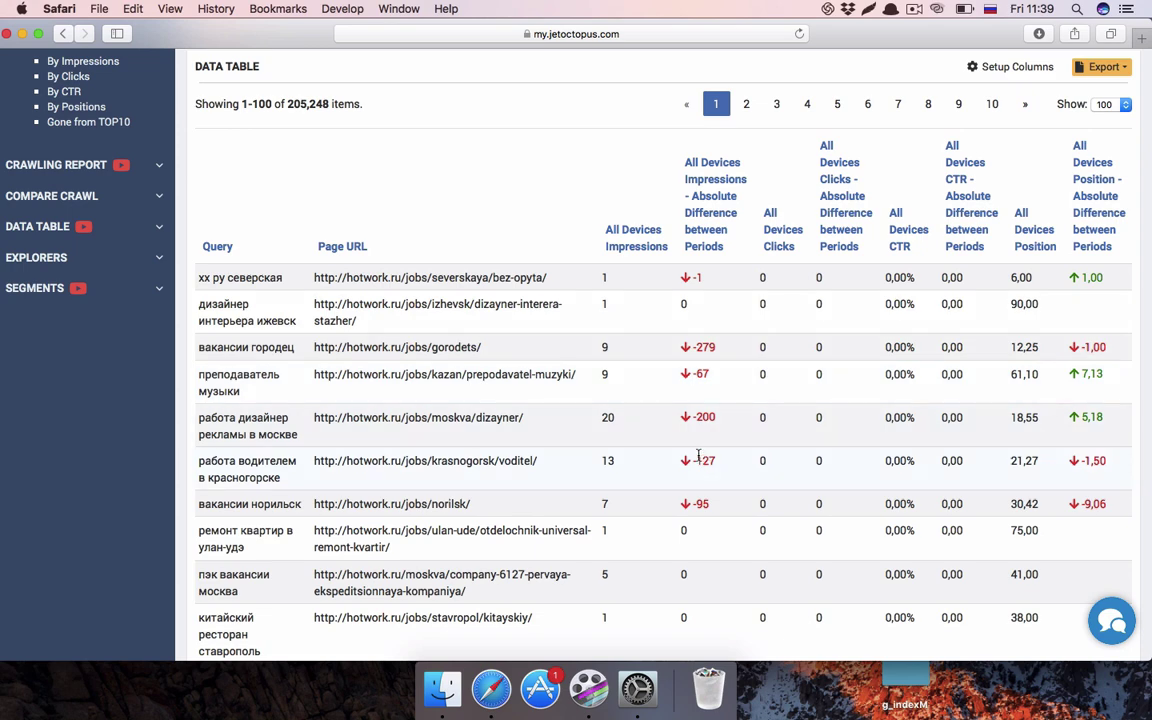
- Filter the keyword list to queries that contain "няня"
scroll(333, 500, up, 5)
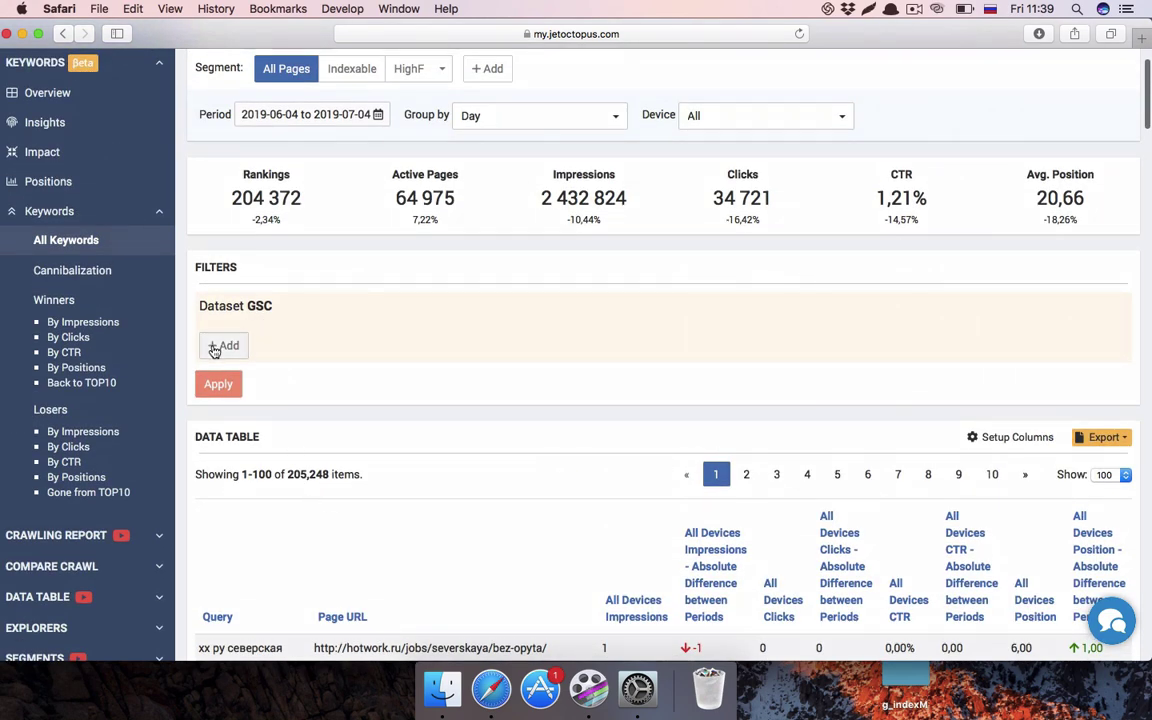
click(220, 346)
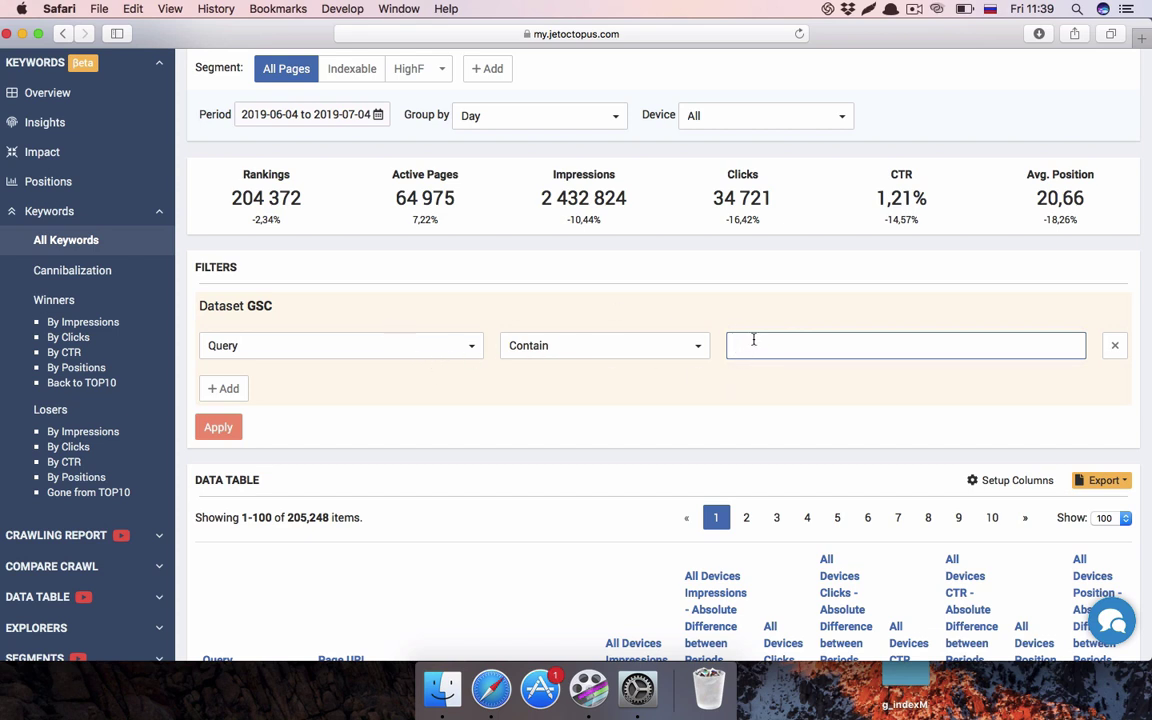
text(няня)
click(220, 429)
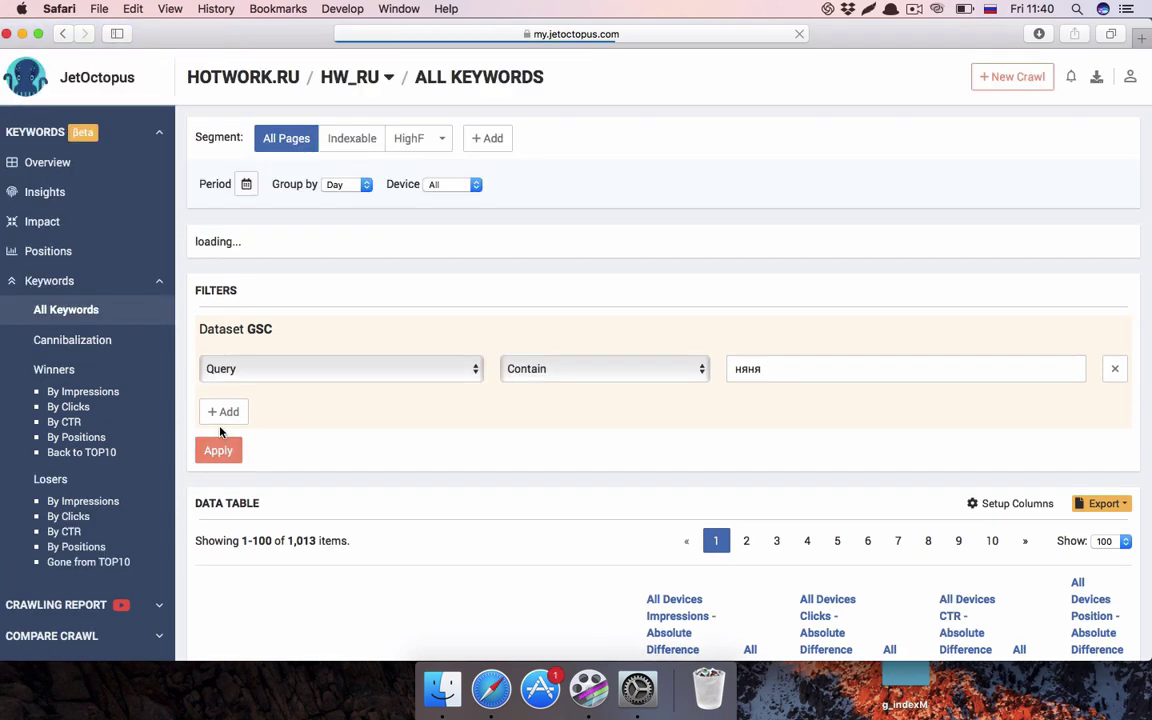
- Examine the filtered "няня" queries with their page URLs and changes between periods
scroll(220, 431, down, 5)
scroll(221, 430, down, 1)
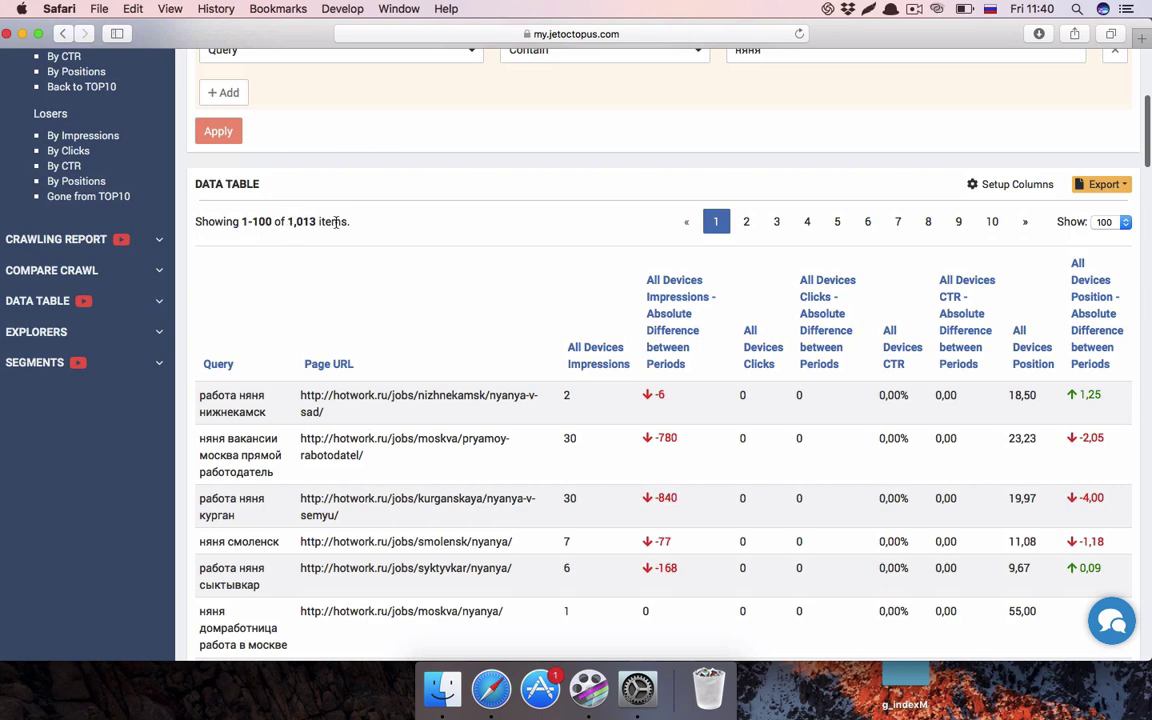
scroll(395, 232, down, 2)
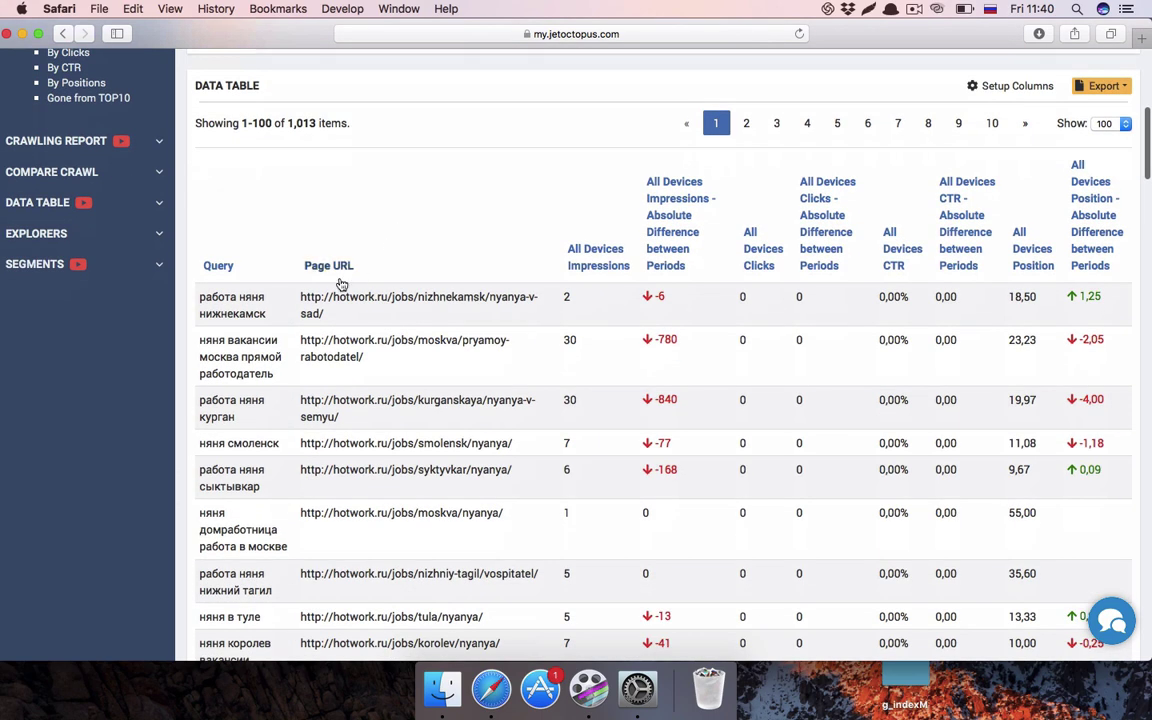
drag(239, 297, 268, 297)
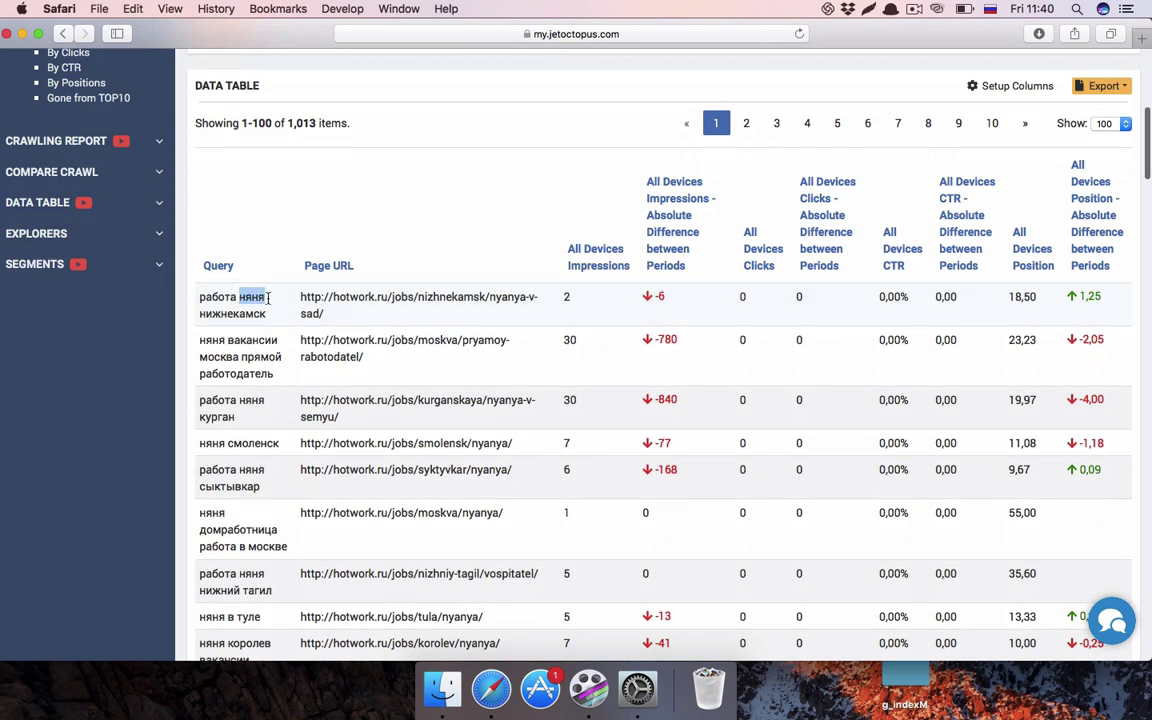
scroll(268, 297, down, 2)
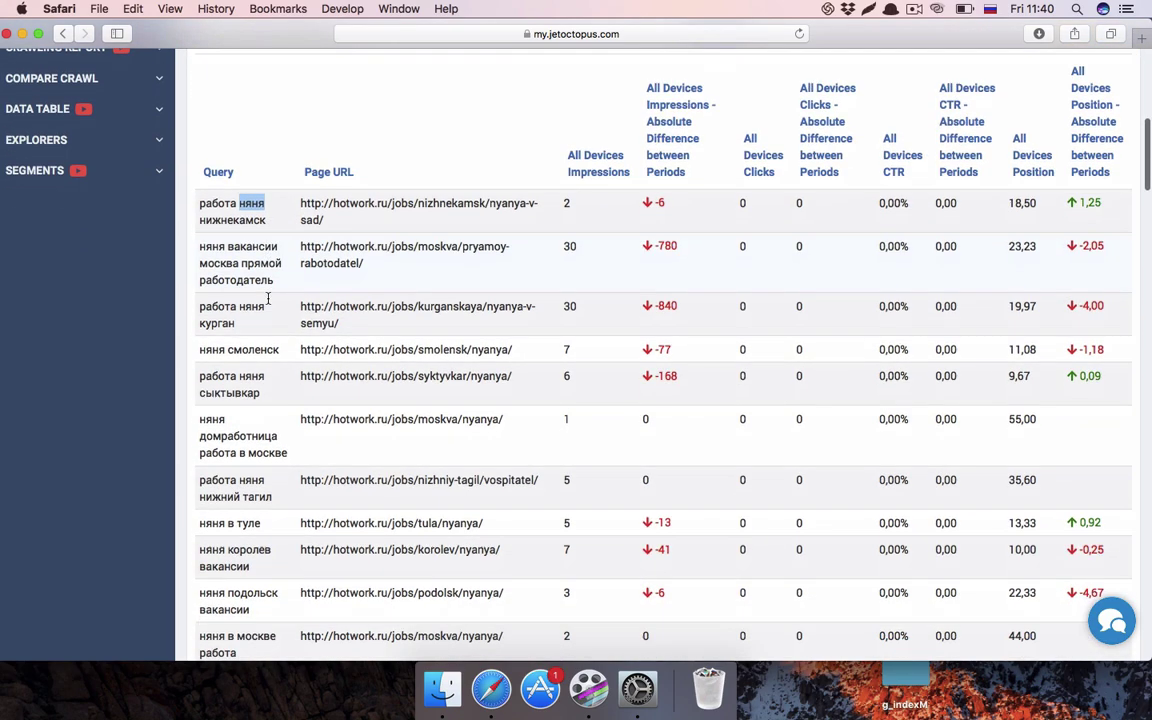
scroll(268, 303, down, 8)
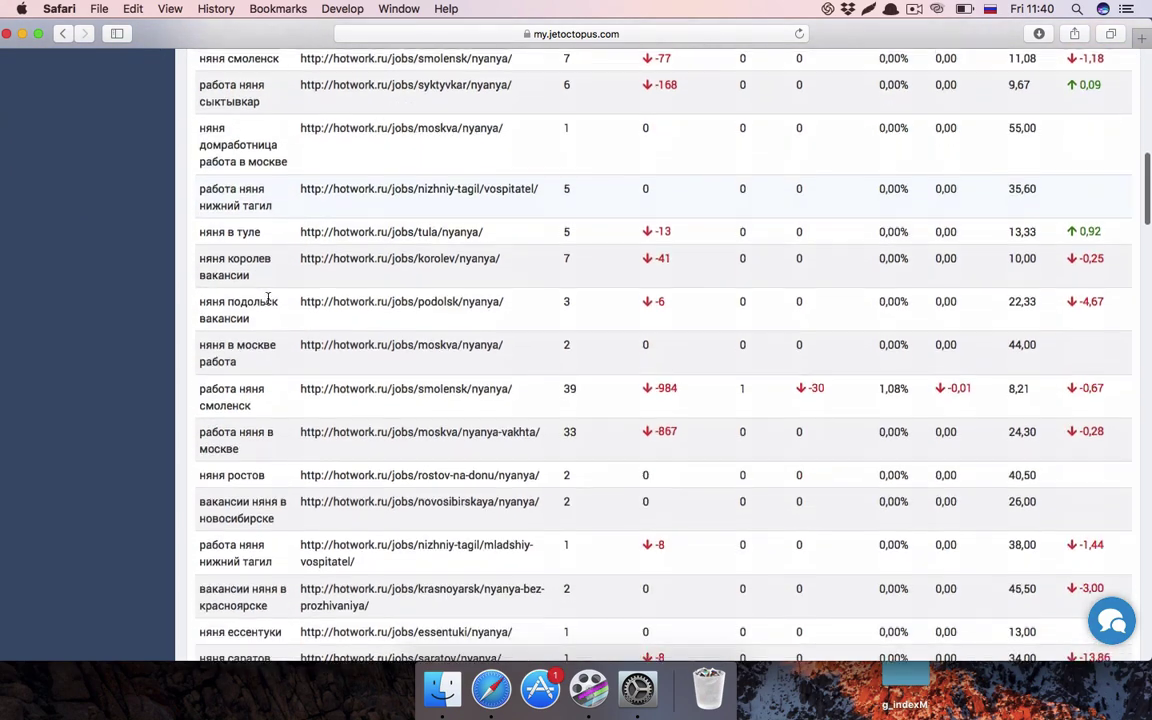
scroll(268, 300, down, 10)
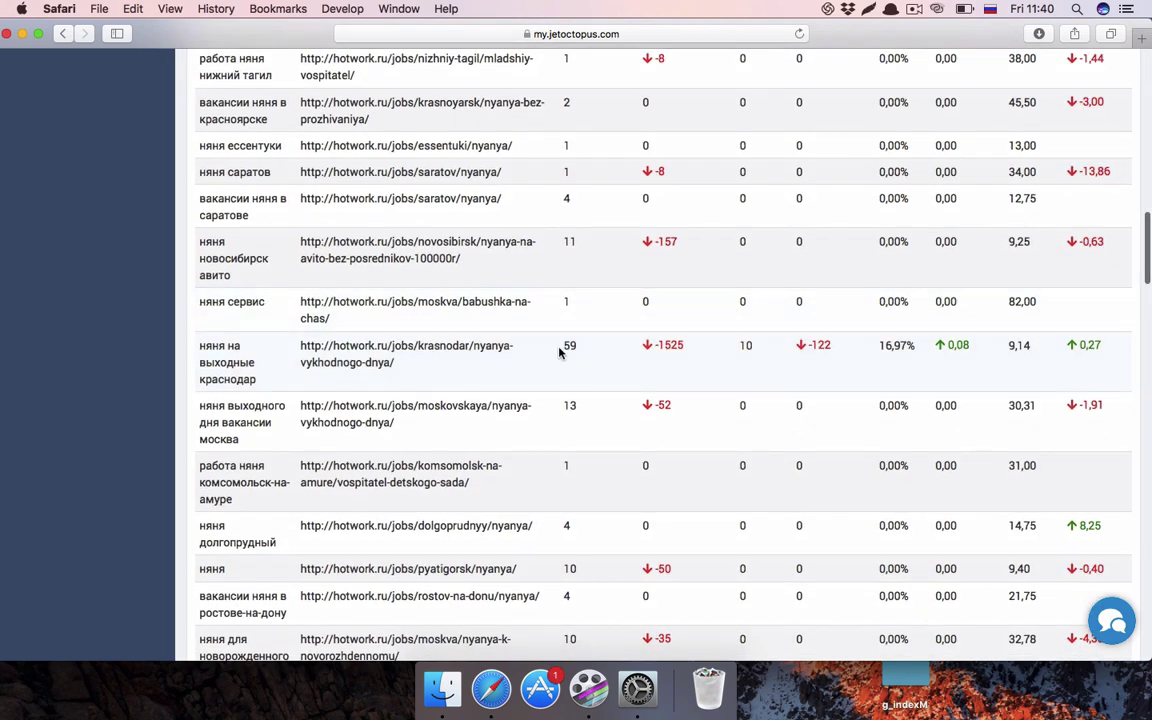
- Examine the impressions and their change between periods for the query "няня на выходные краснодар"
drag(514, 347, 573, 347)
scroll(585, 335, down, 1)
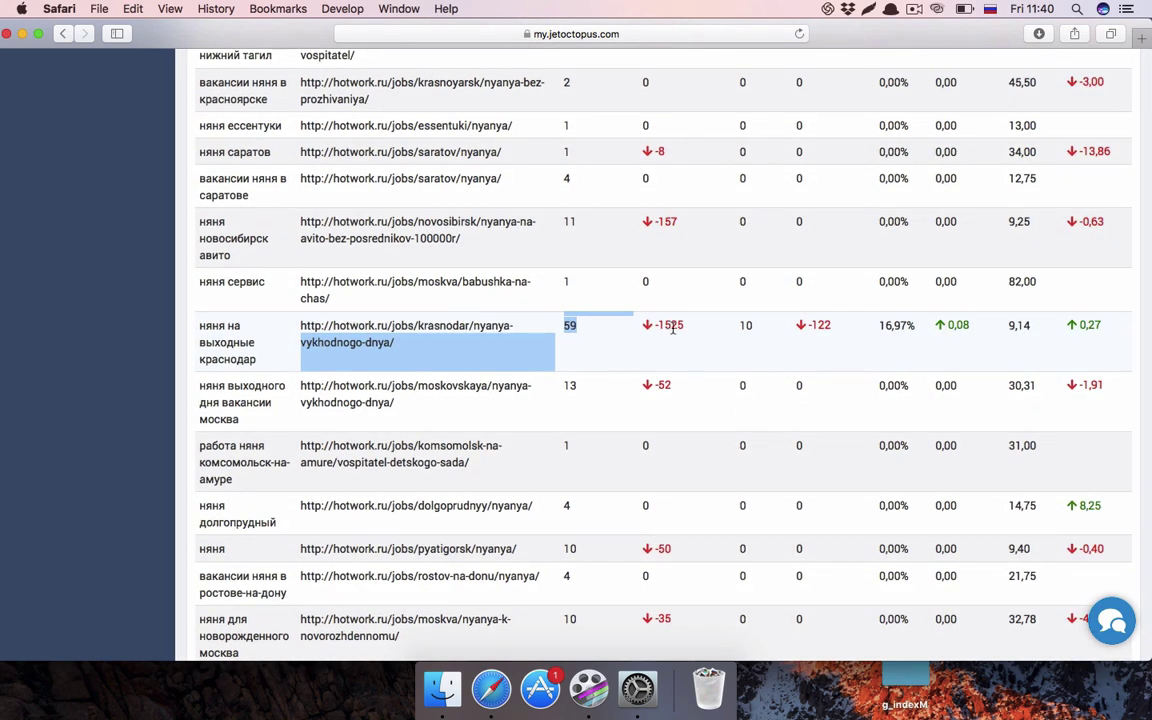
scroll(672, 330, up, 15)
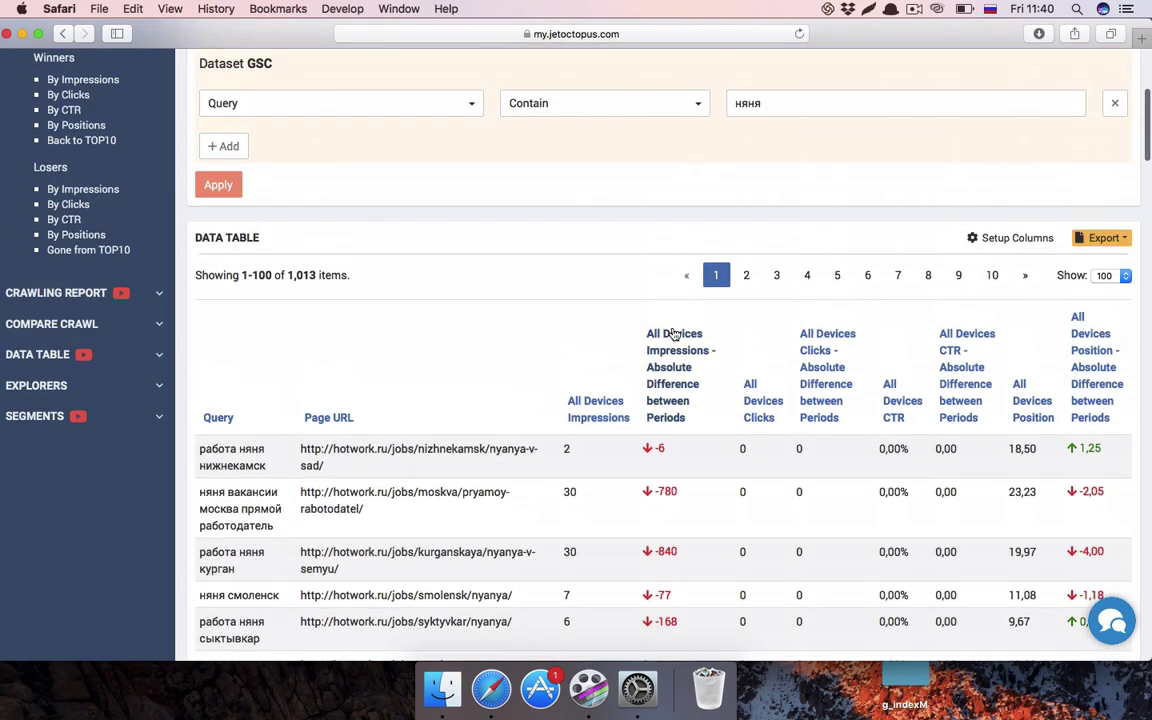
- Replace the "няня" query filter with a new GSC filter on All Devices Impressions
scroll(470, 319, up, 3)
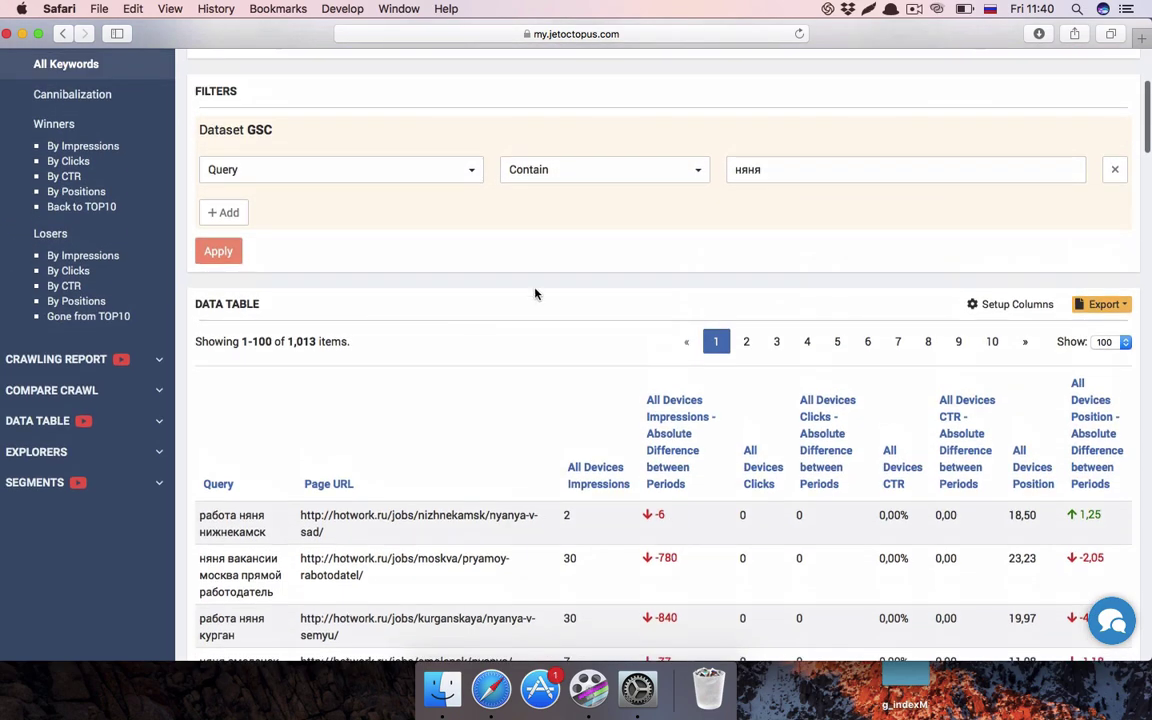
click(1117, 169)
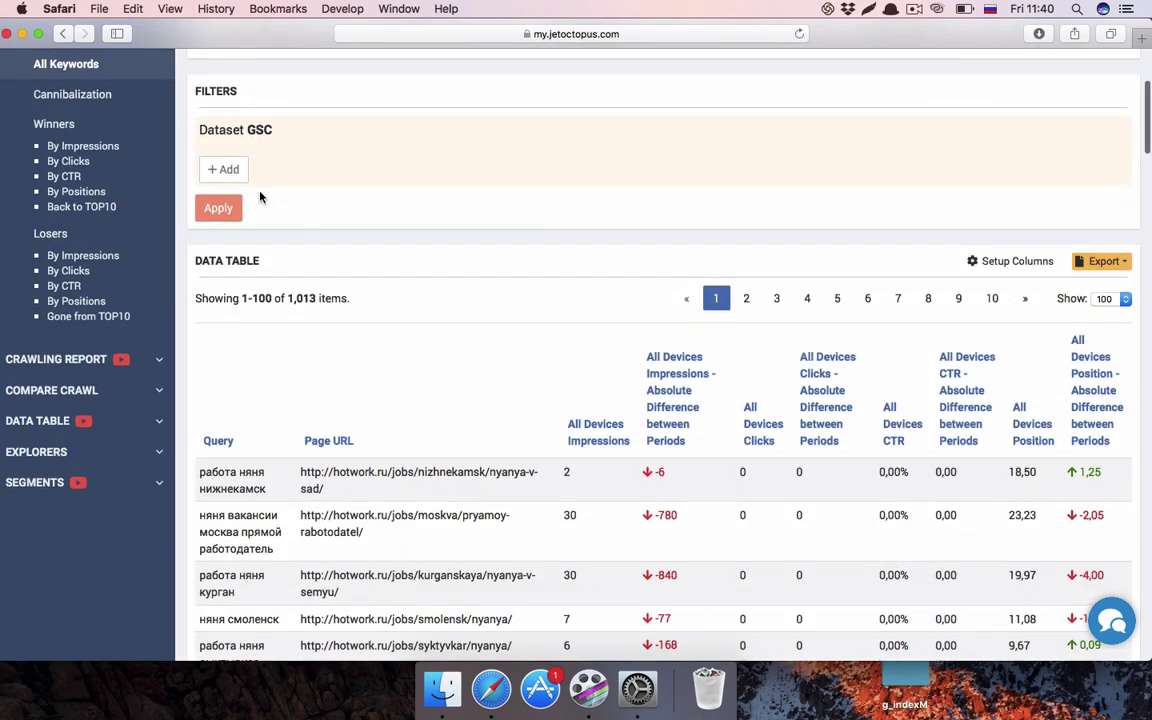
click(225, 170)
click(233, 172)
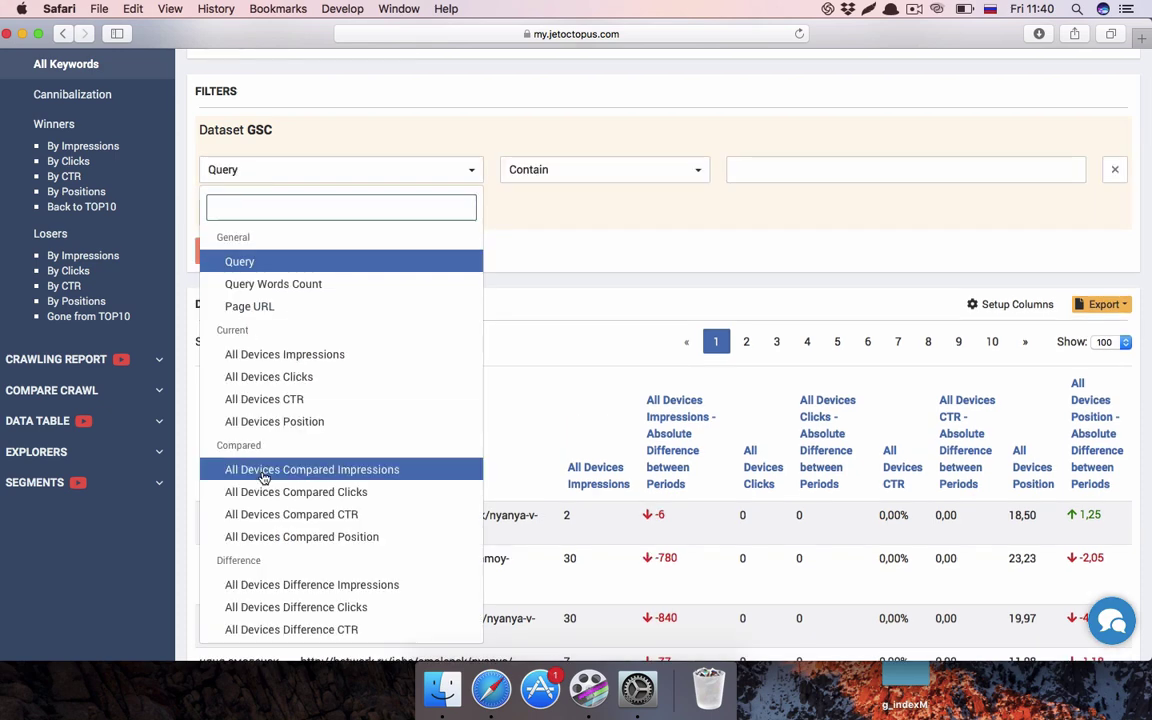
click(265, 354)
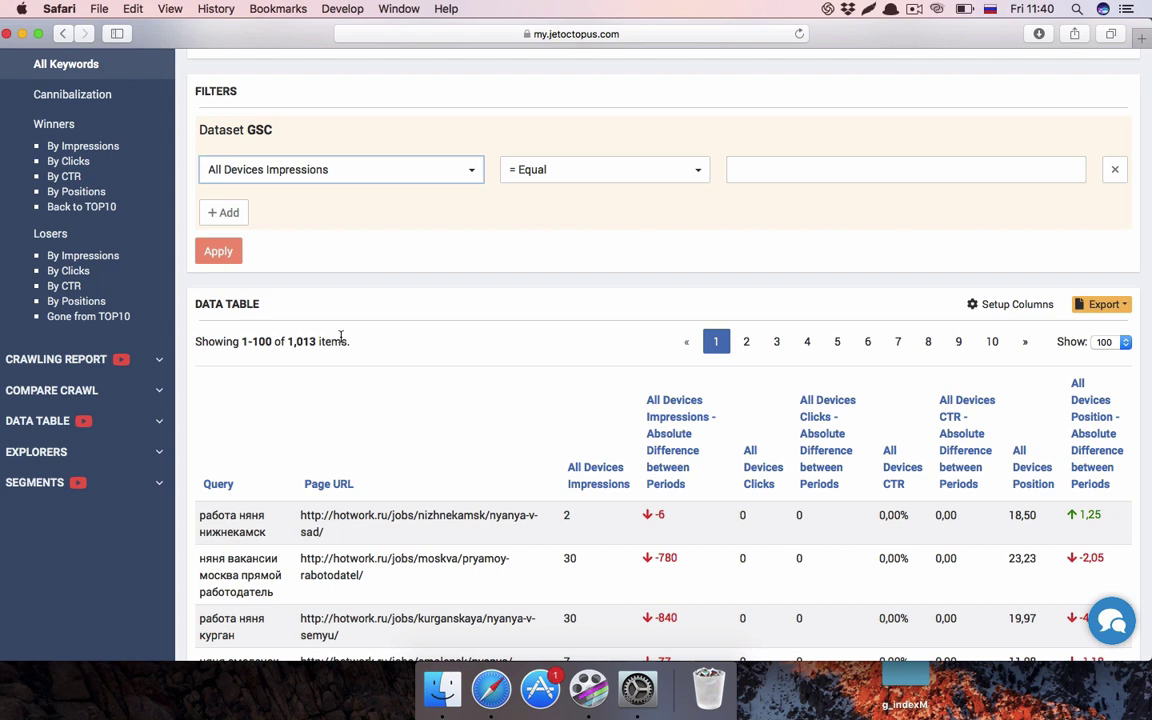
- Set the impressions filter to Less than 100 and apply it to the keyword table
click(684, 172)
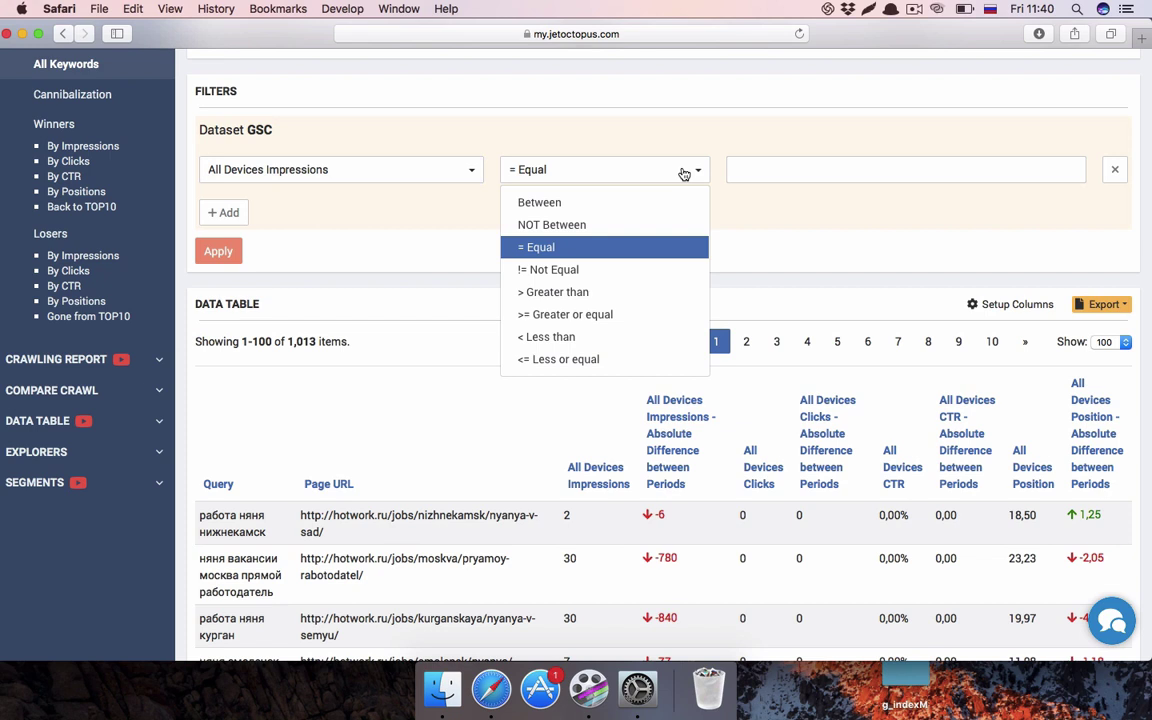
click(600, 292)
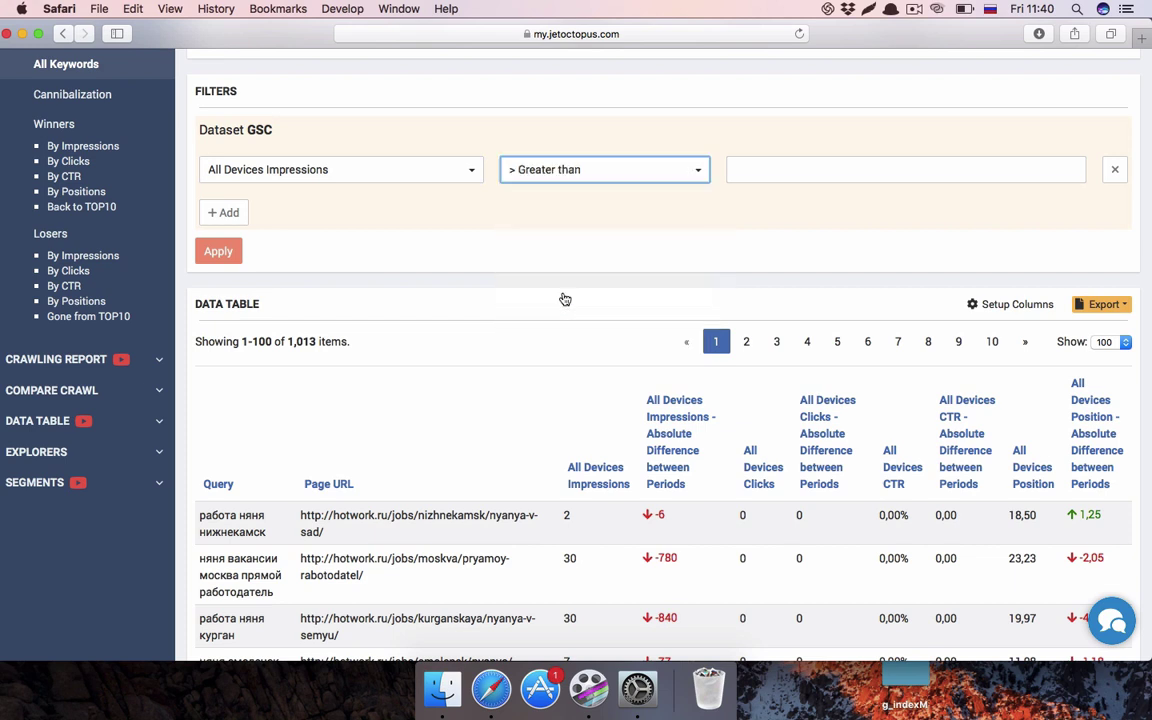
click(786, 170)
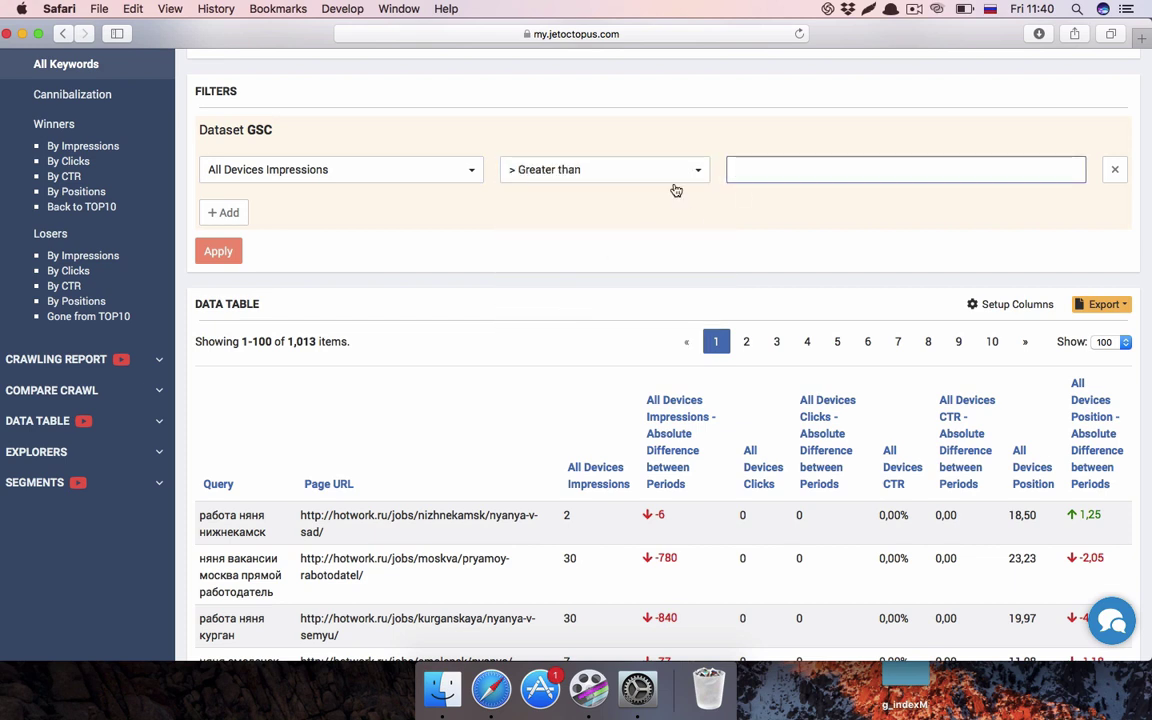
click(602, 182)
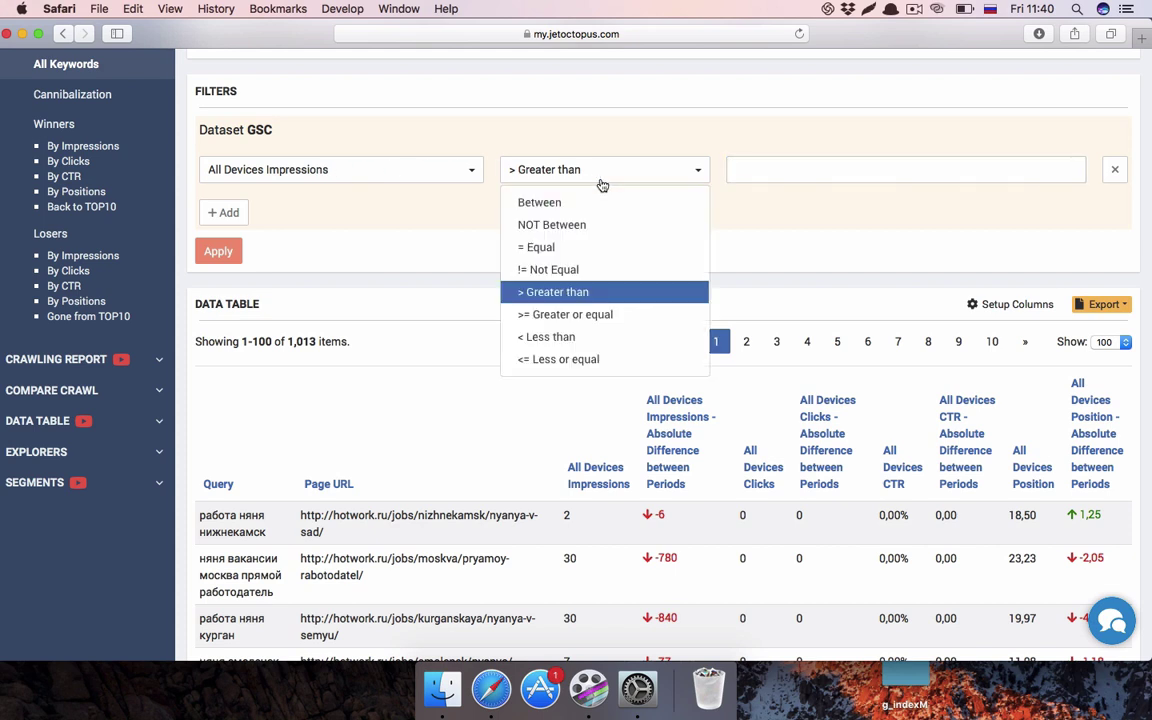
click(560, 337)
click(766, 167)
text(100)
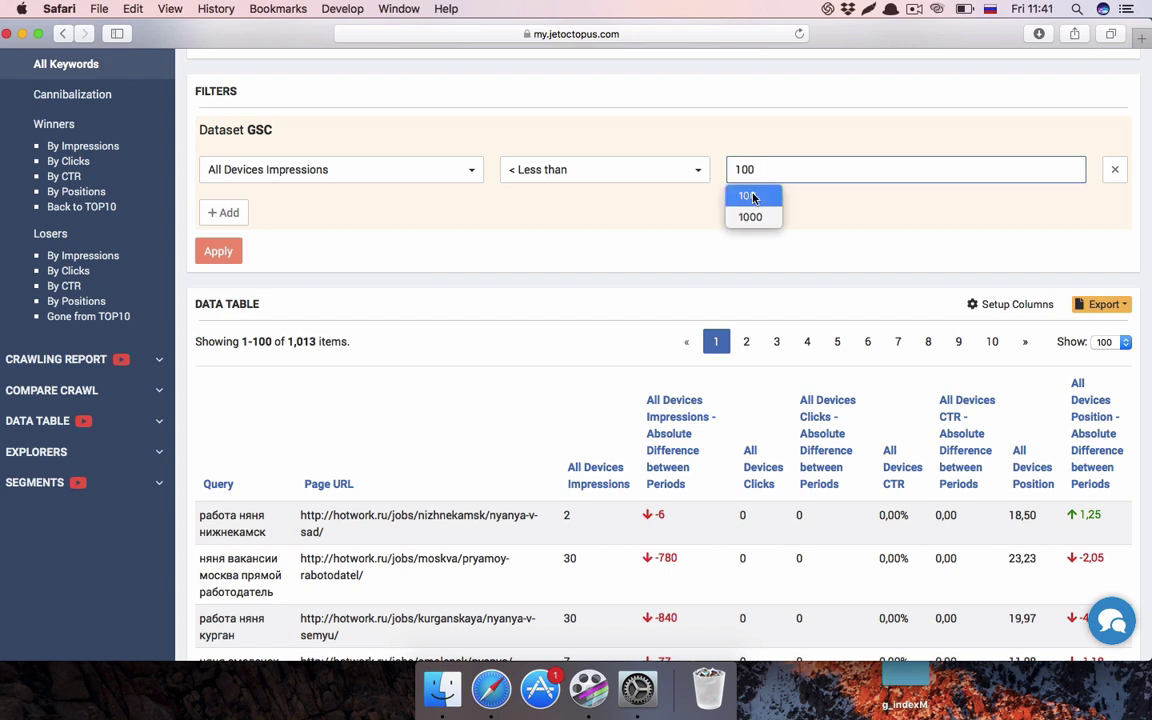
click(218, 251)
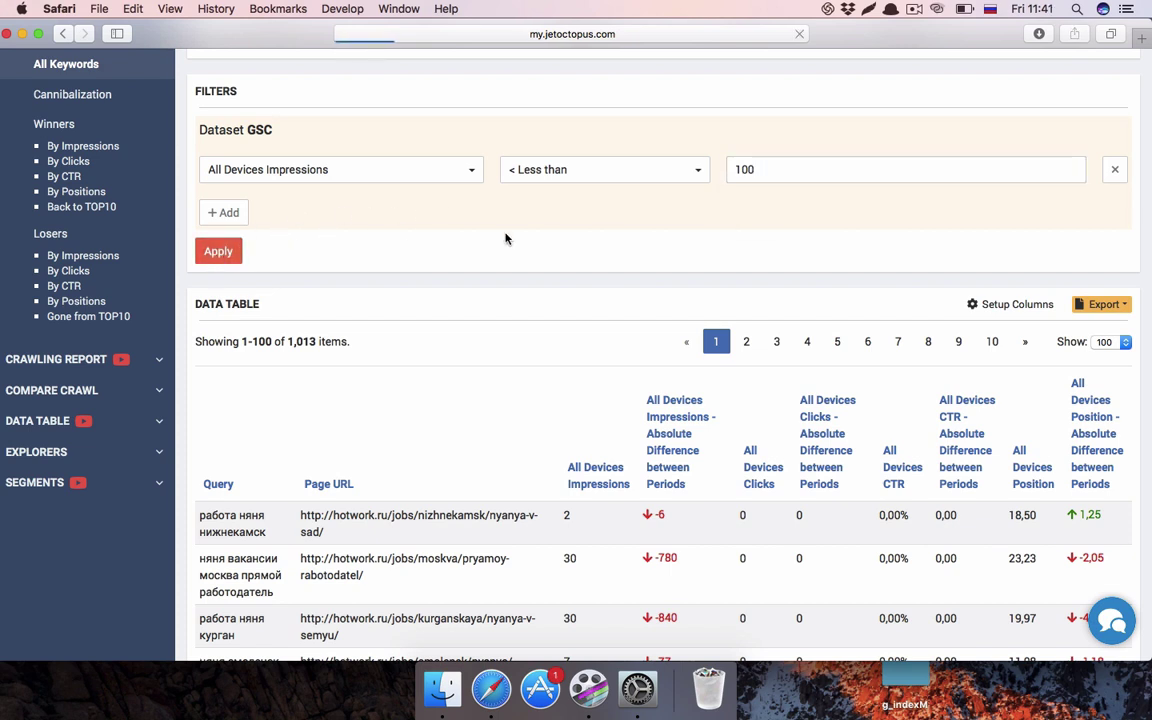
- Review the total number of queries below 100 impressions, along with their page URLs and changes between periods
scroll(505, 238, down, 5)
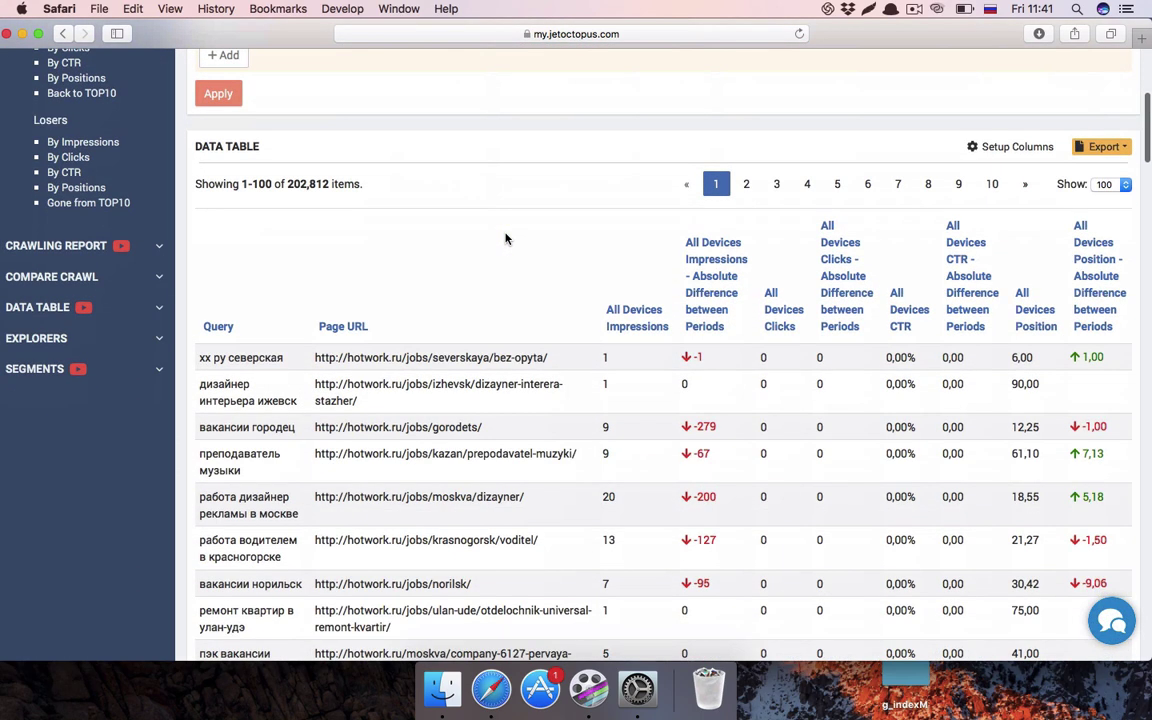
scroll(505, 238, up, 1)
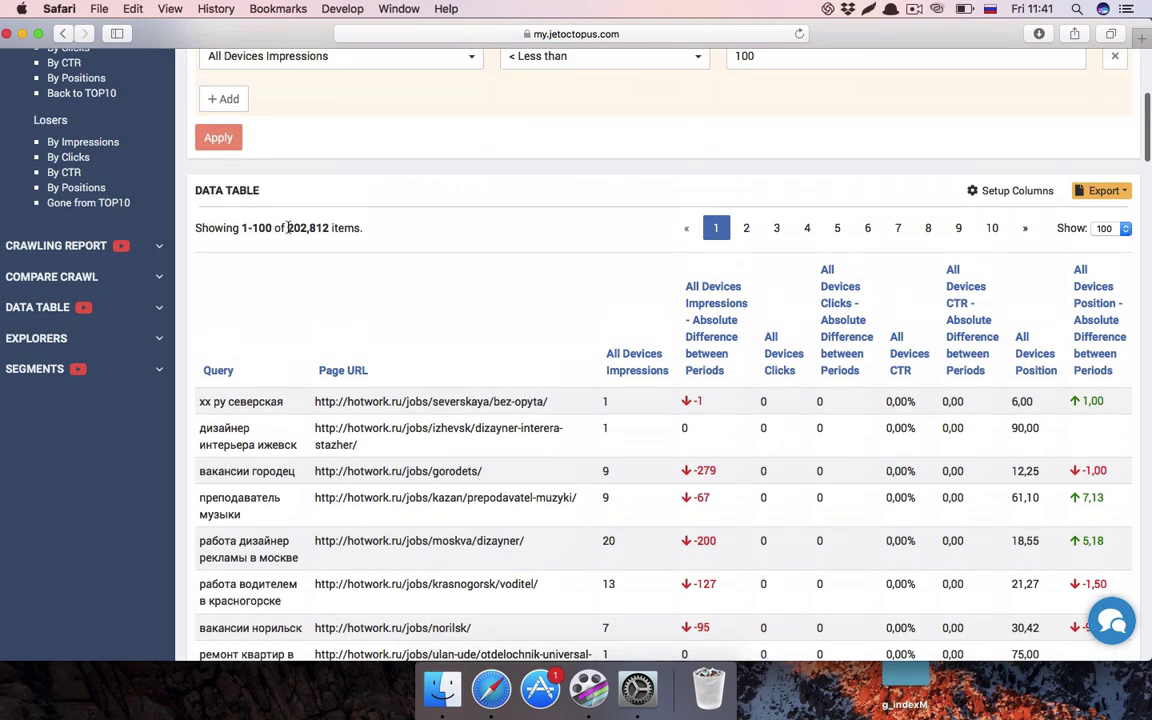
drag(287, 228, 368, 228)
scroll(367, 228, down, 1)
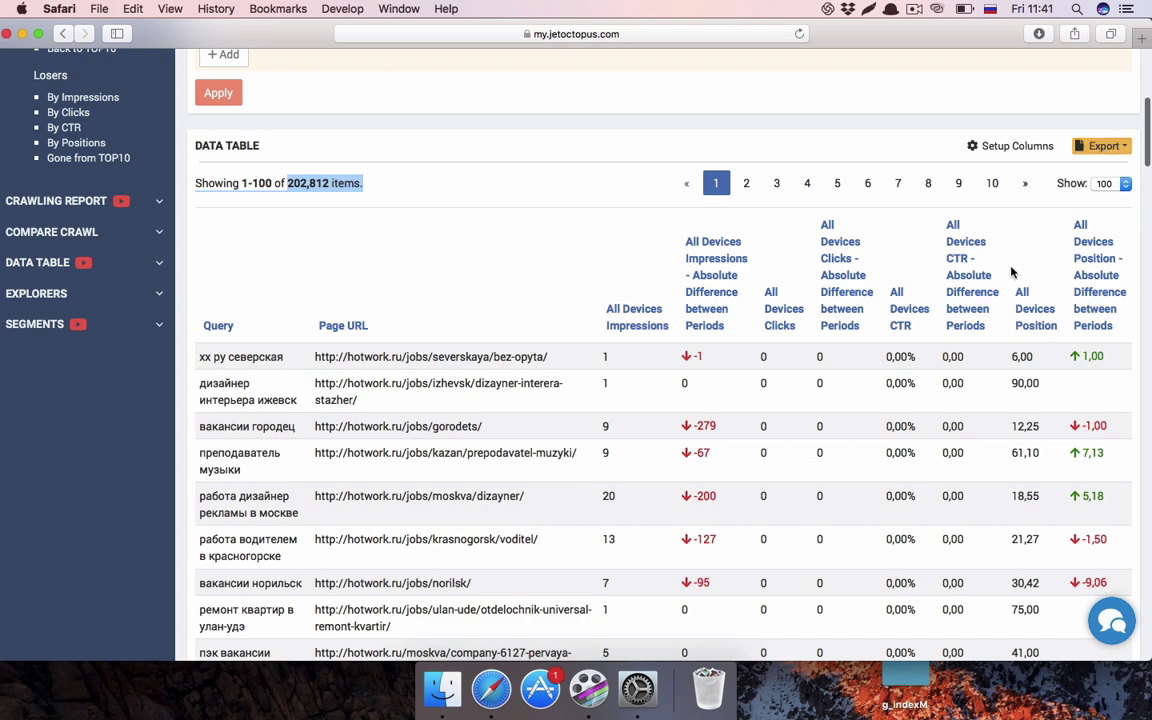
scroll(690, 360, down, 5)
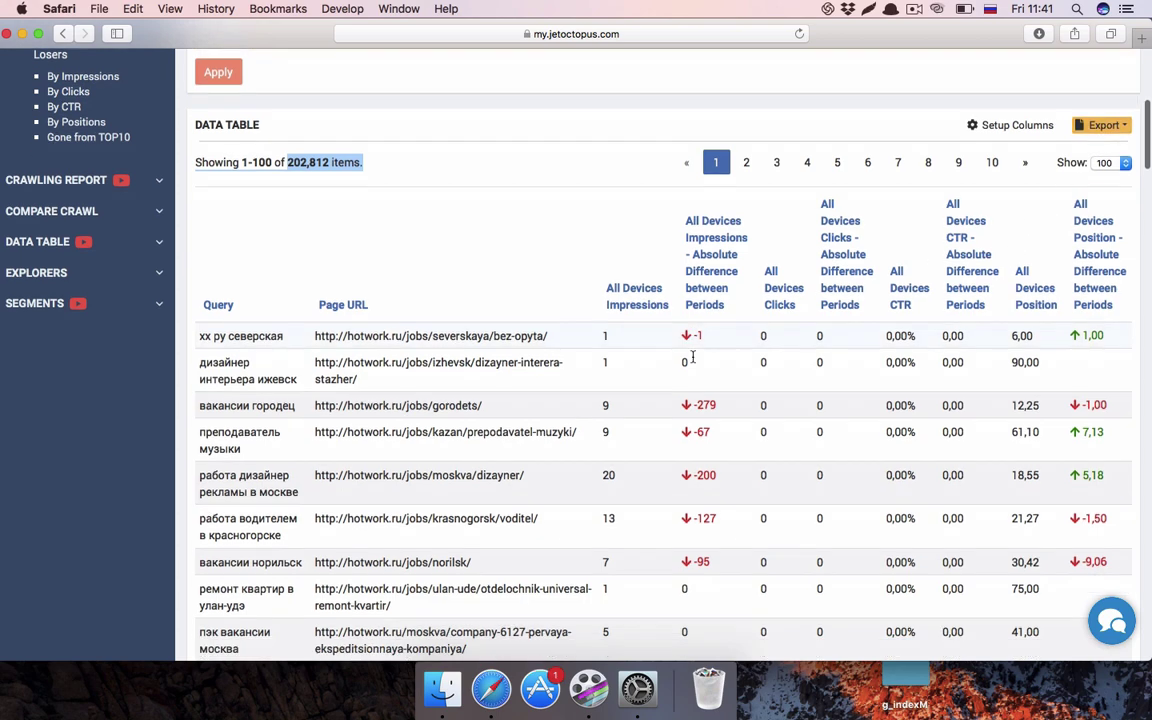
scroll(693, 362, up, 1)
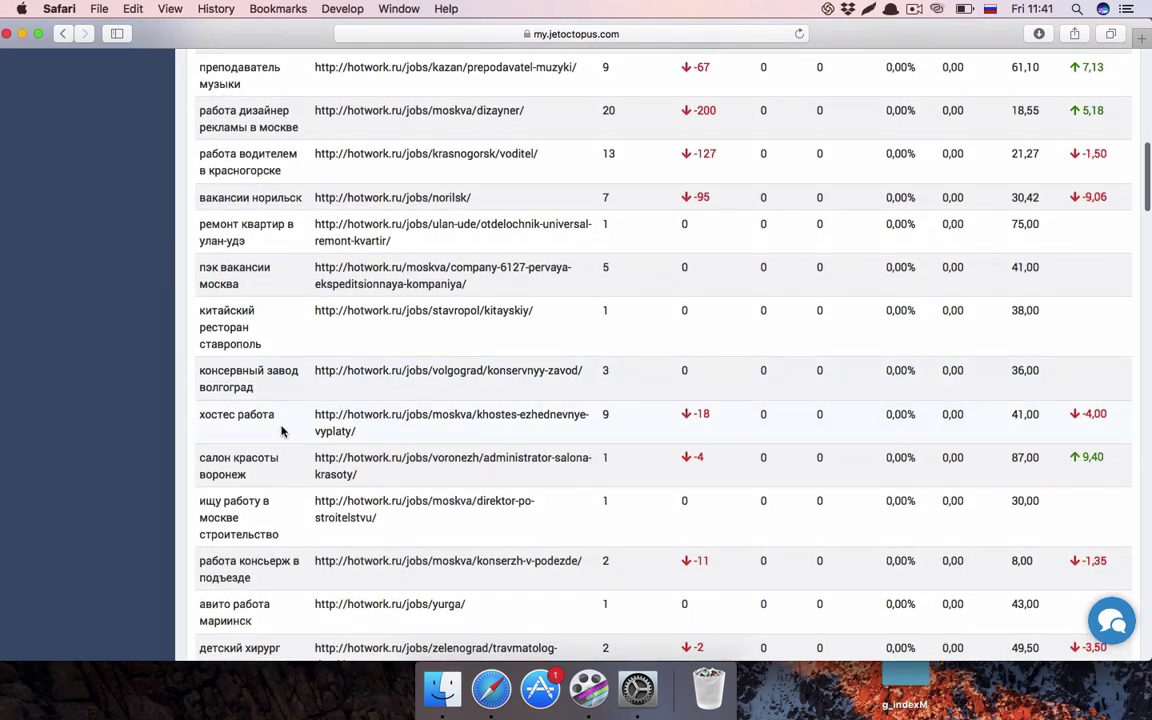
scroll(281, 431, up, 8)
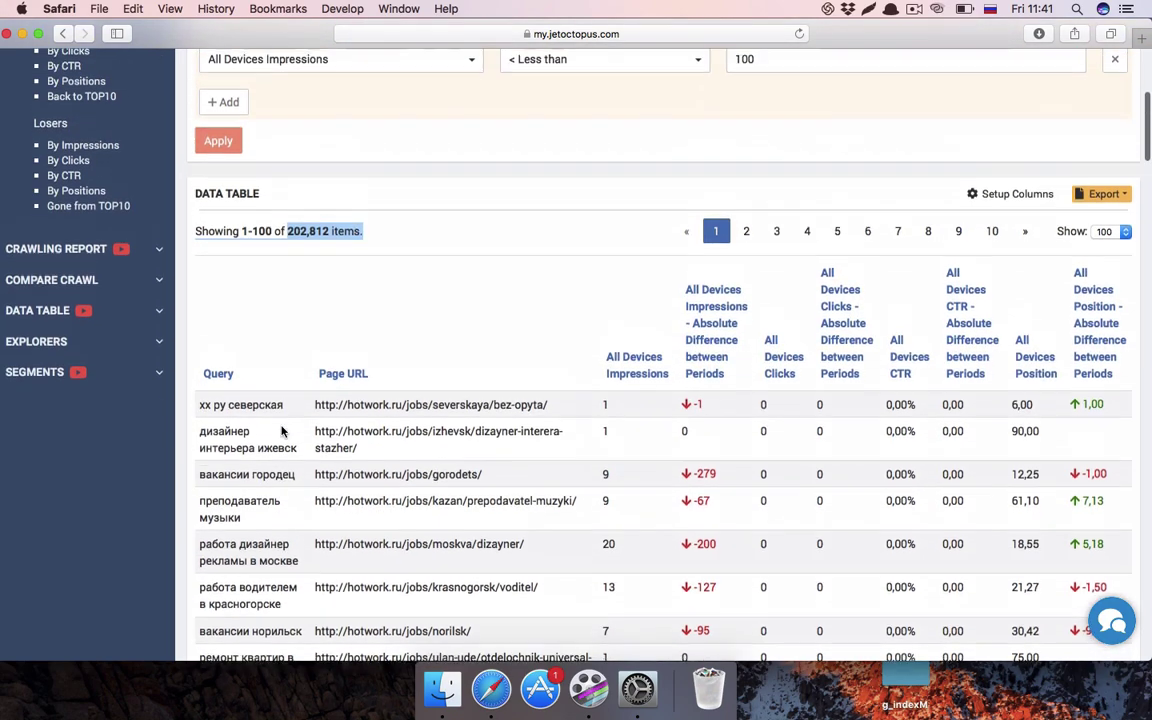
scroll(282, 429, up, 2)
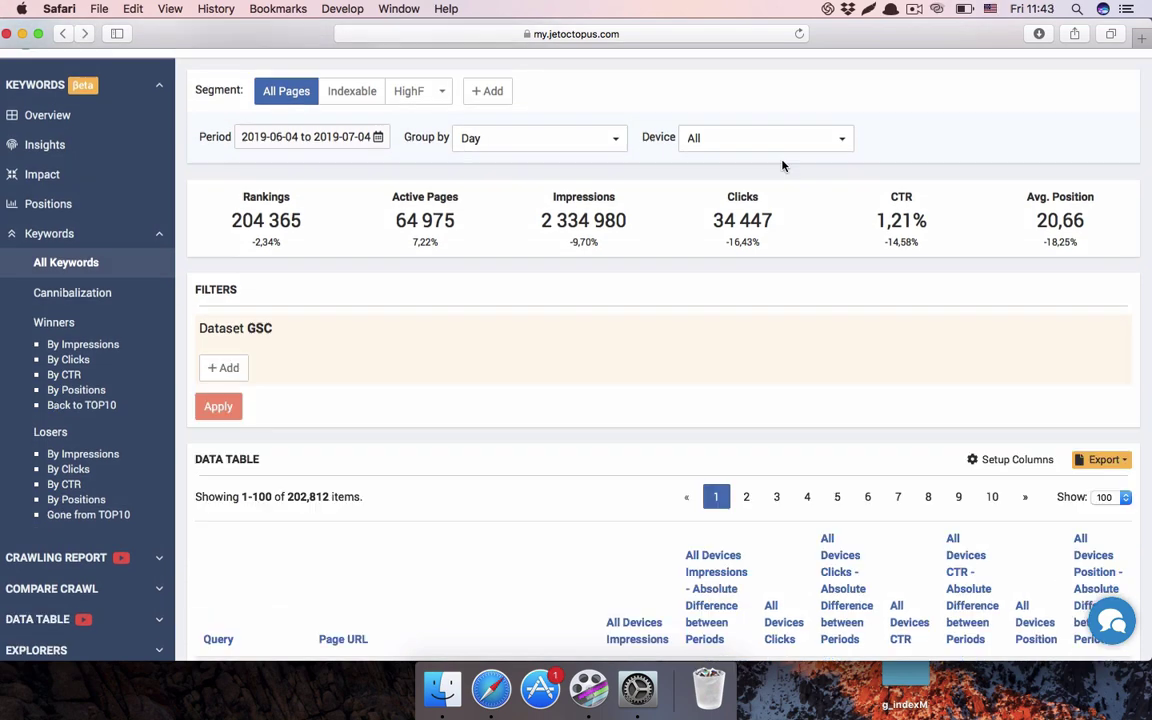
- Start a new segment from the All Keywords report and title it "LowF"
click(495, 91)
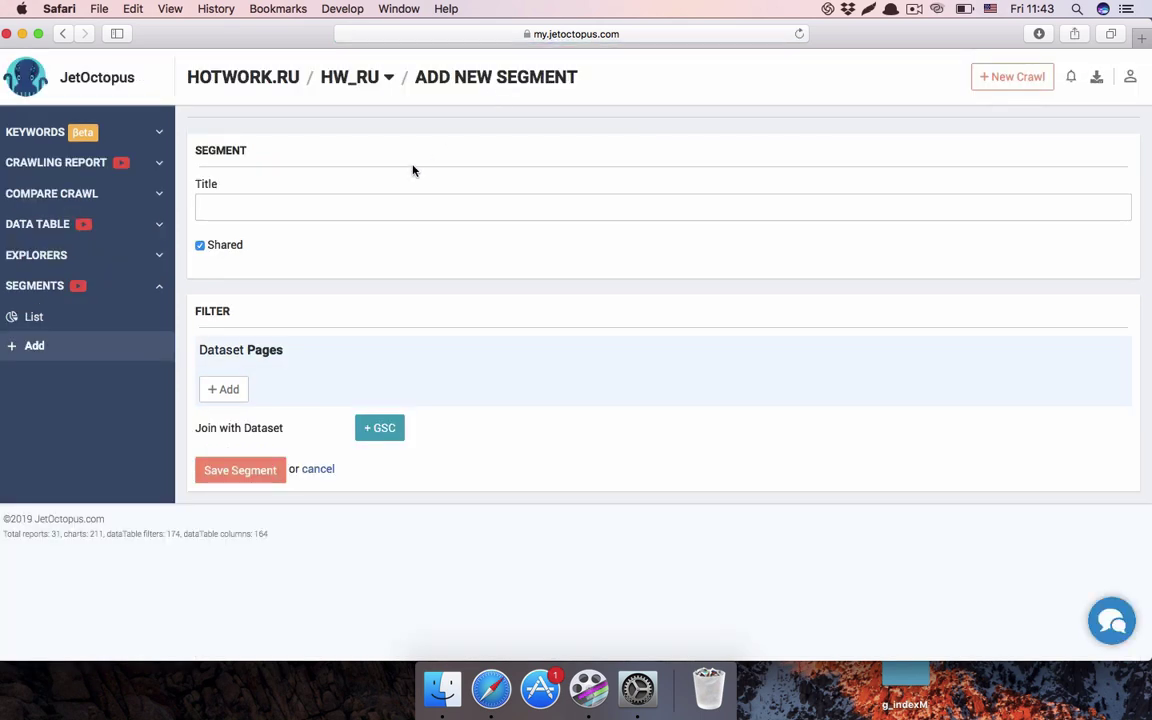
click(382, 208)
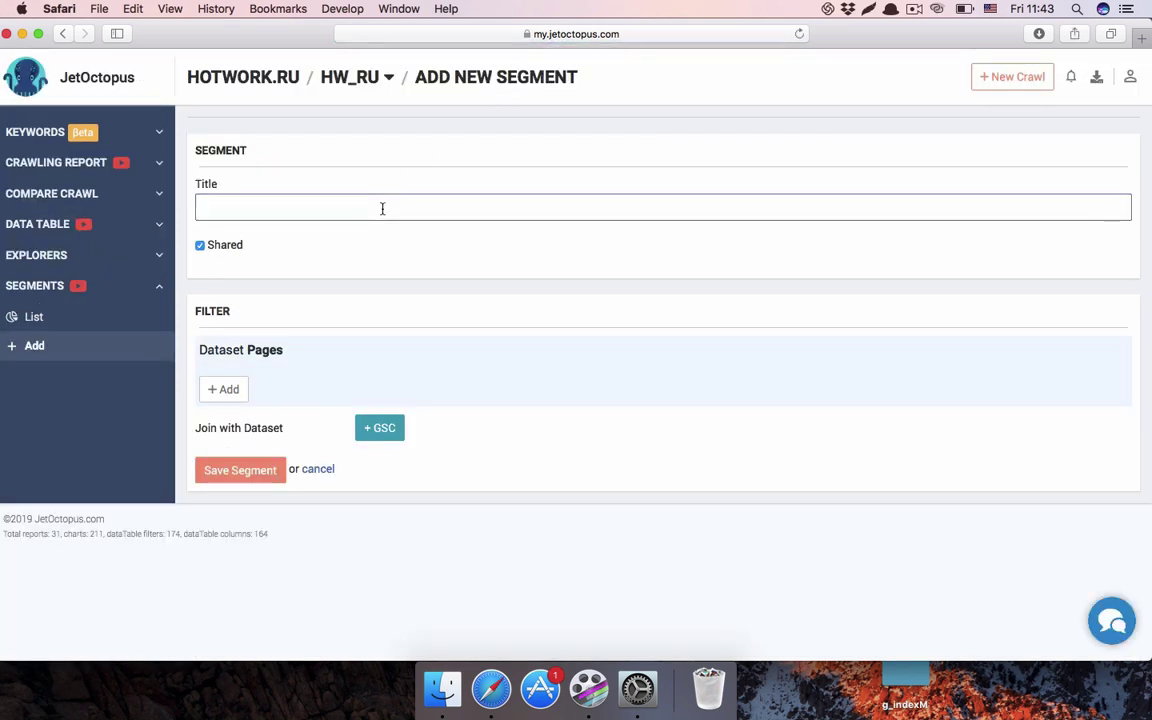
text(LowF)
- Join the GSC dataset to the segment and set its period to Last month, 2019-06-04 to 2019-07-04
click(379, 427)
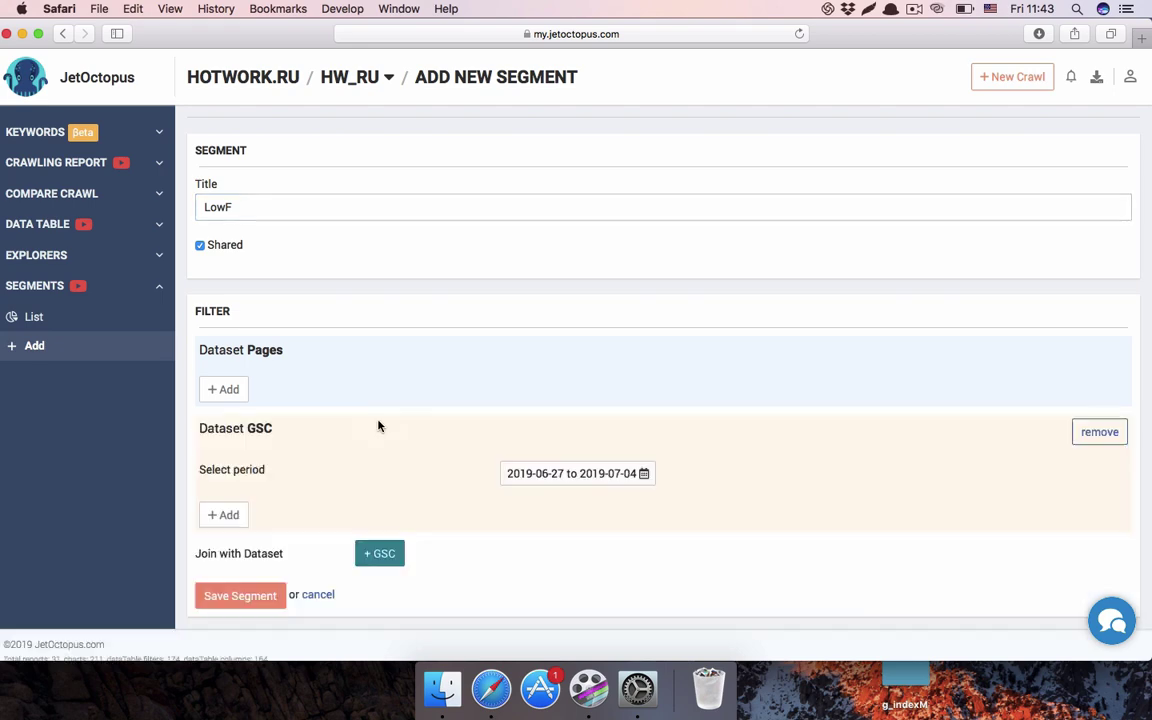
scroll(378, 426, down, 1)
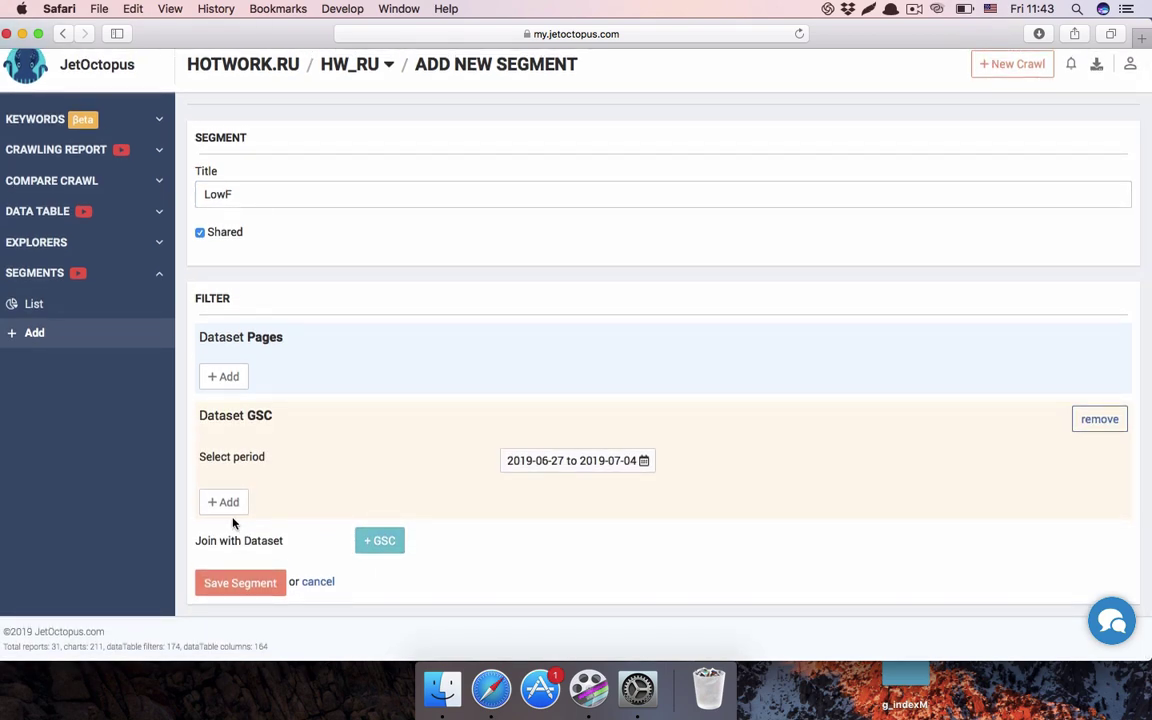
click(644, 461)
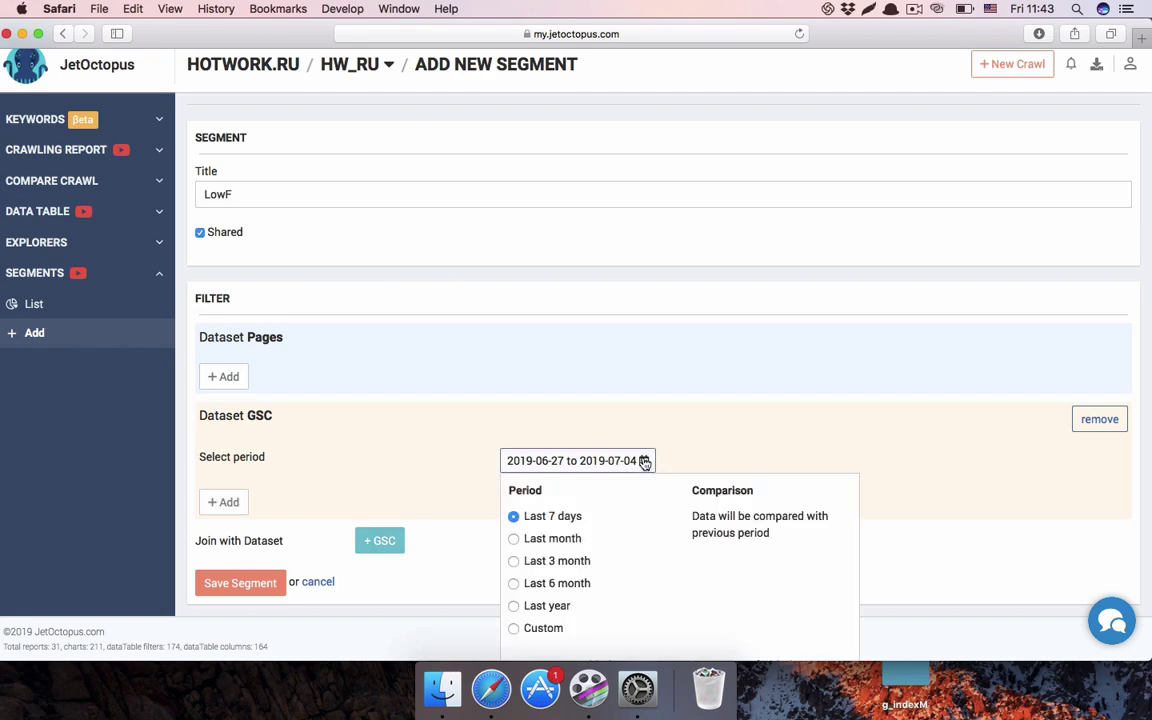
click(514, 539)
scroll(510, 545, down, 3)
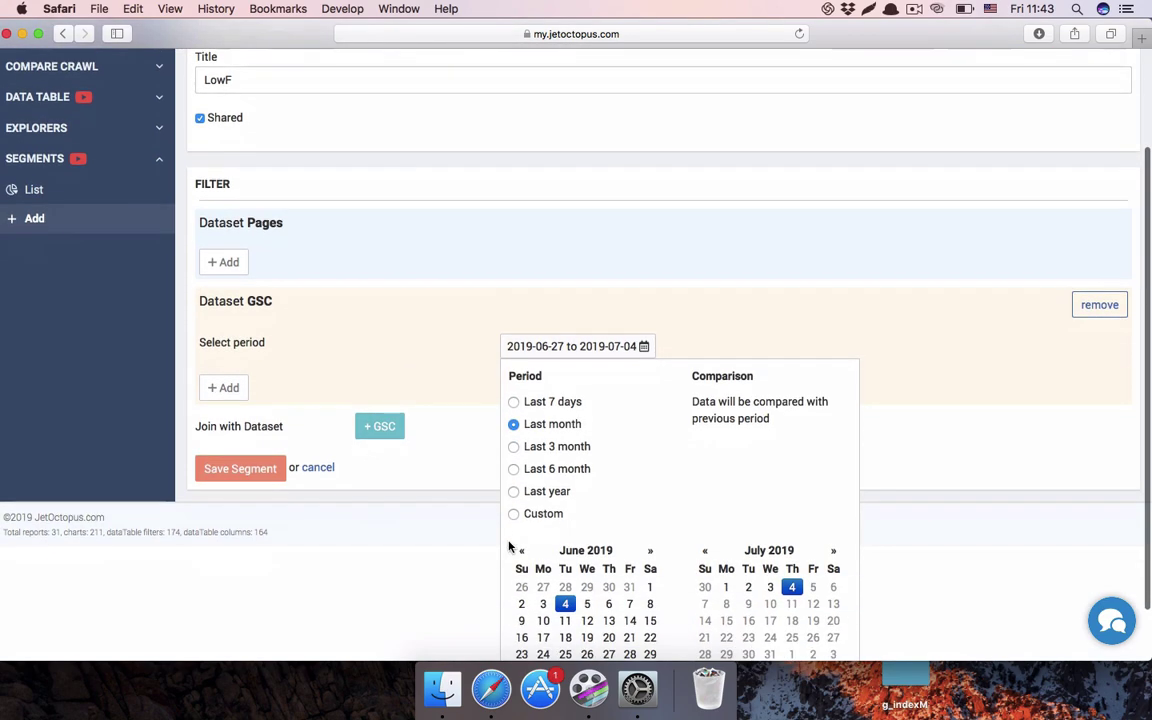
scroll(509, 545, down, 2)
click(779, 638)
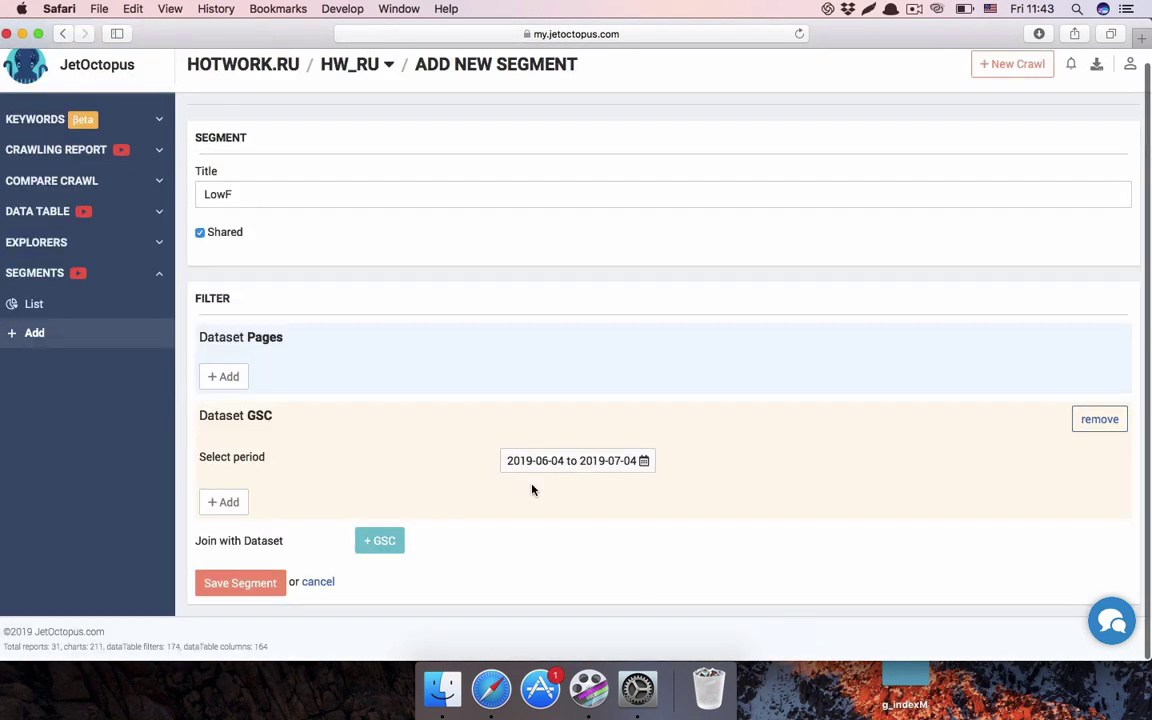
- Add a GSC condition of Impressions Less than 100 and save the segment
click(222, 502)
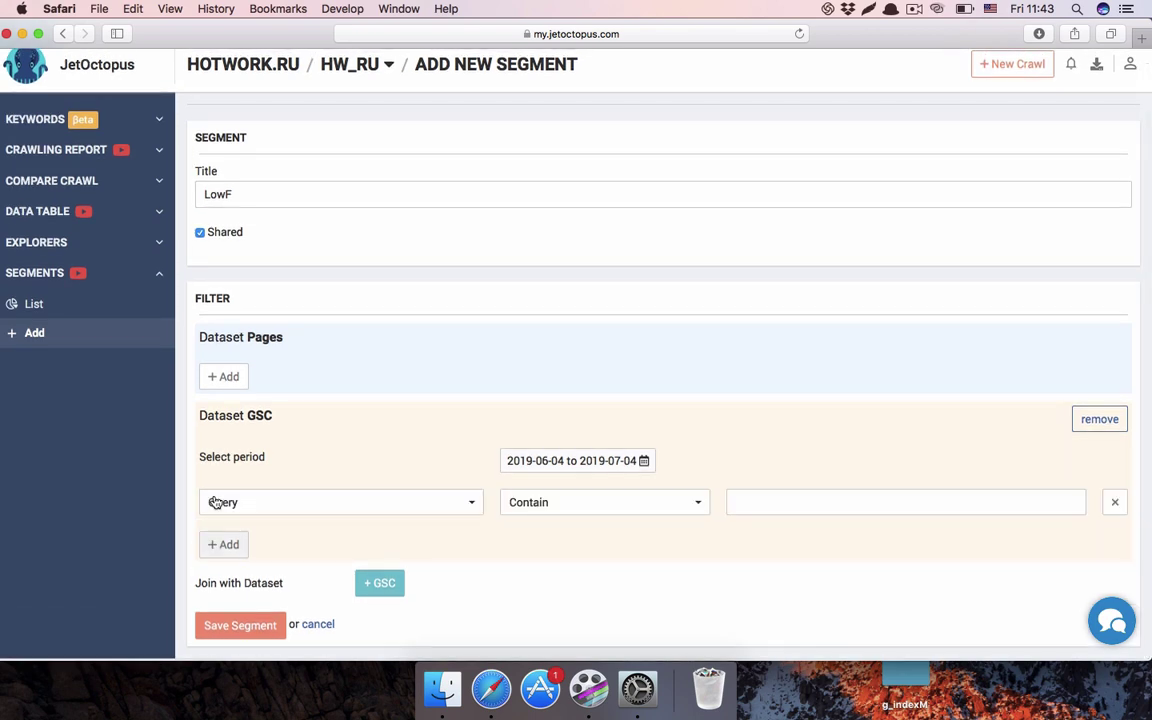
click(376, 512)
scroll(334, 426, down, 1)
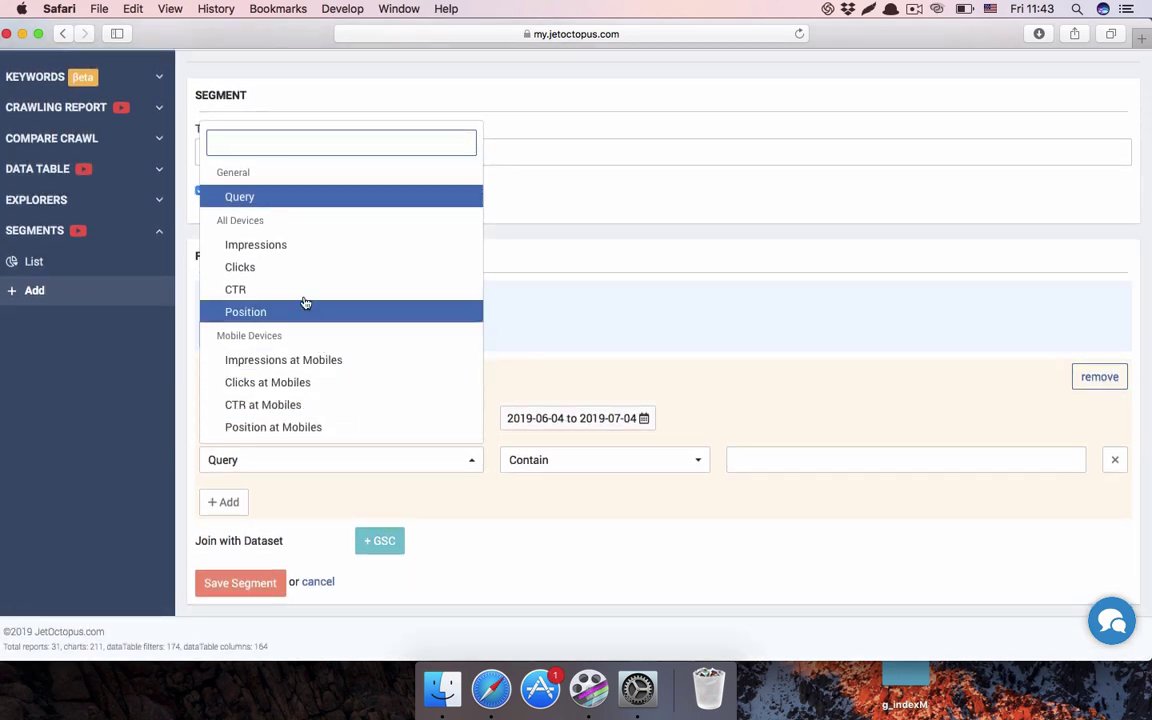
click(270, 245)
click(700, 461)
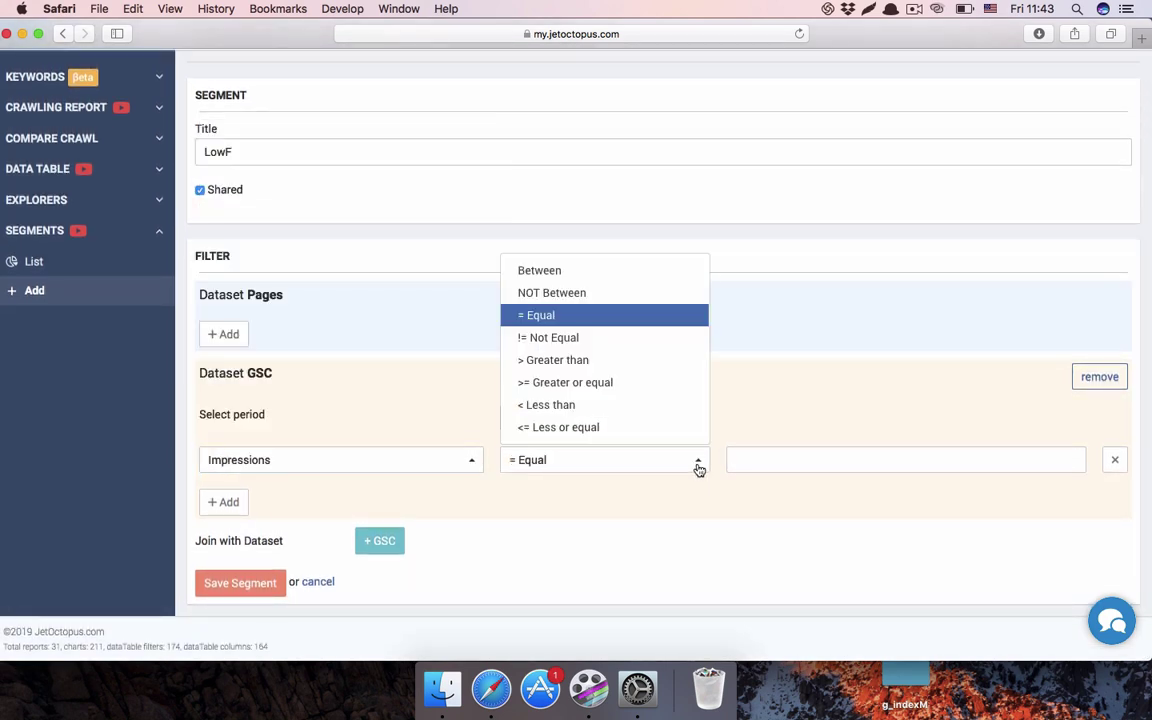
click(591, 406)
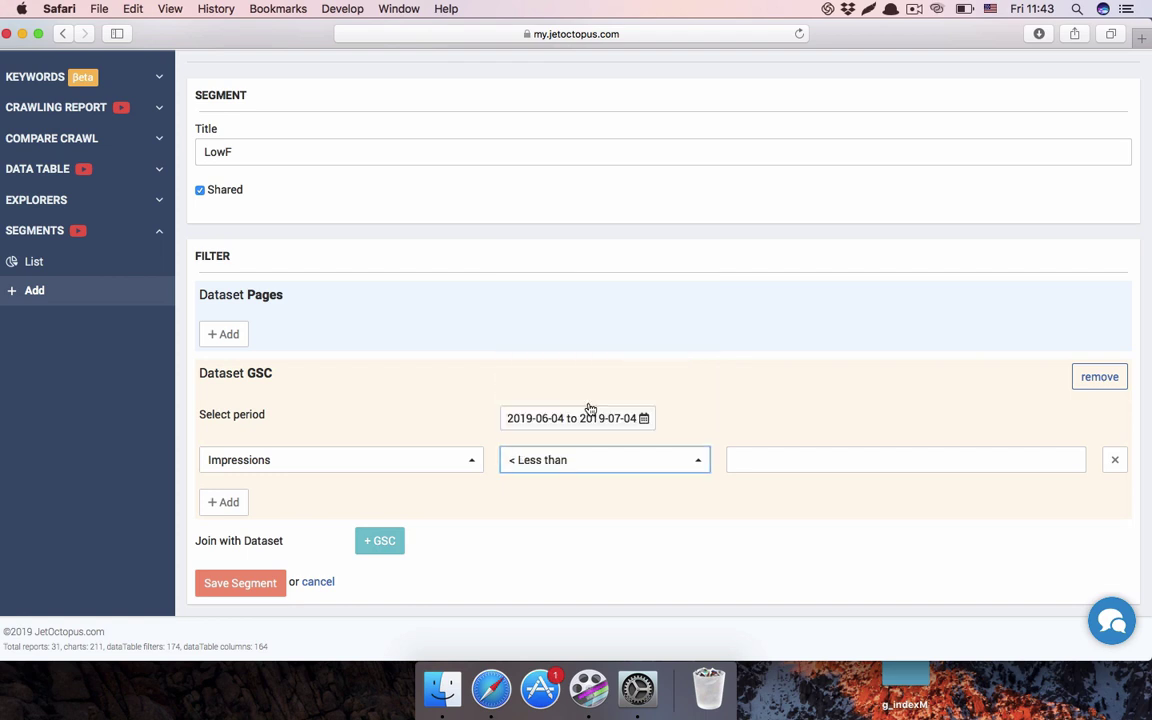
click(738, 458)
text(100)
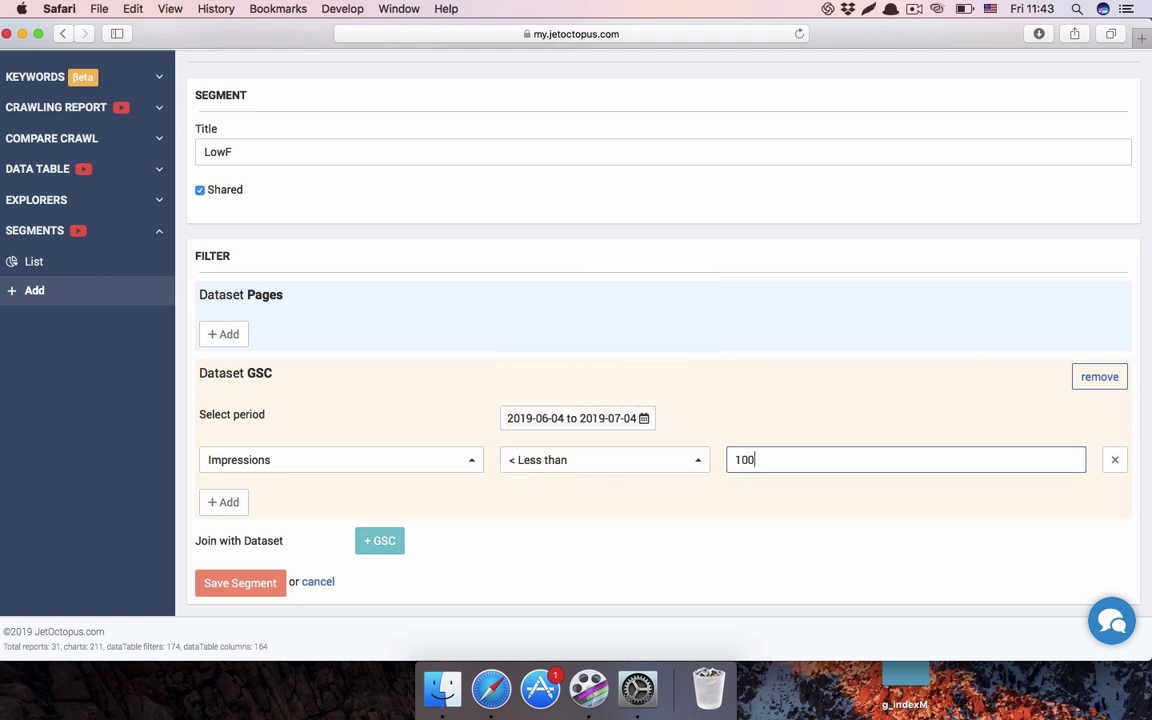
click(655, 495)
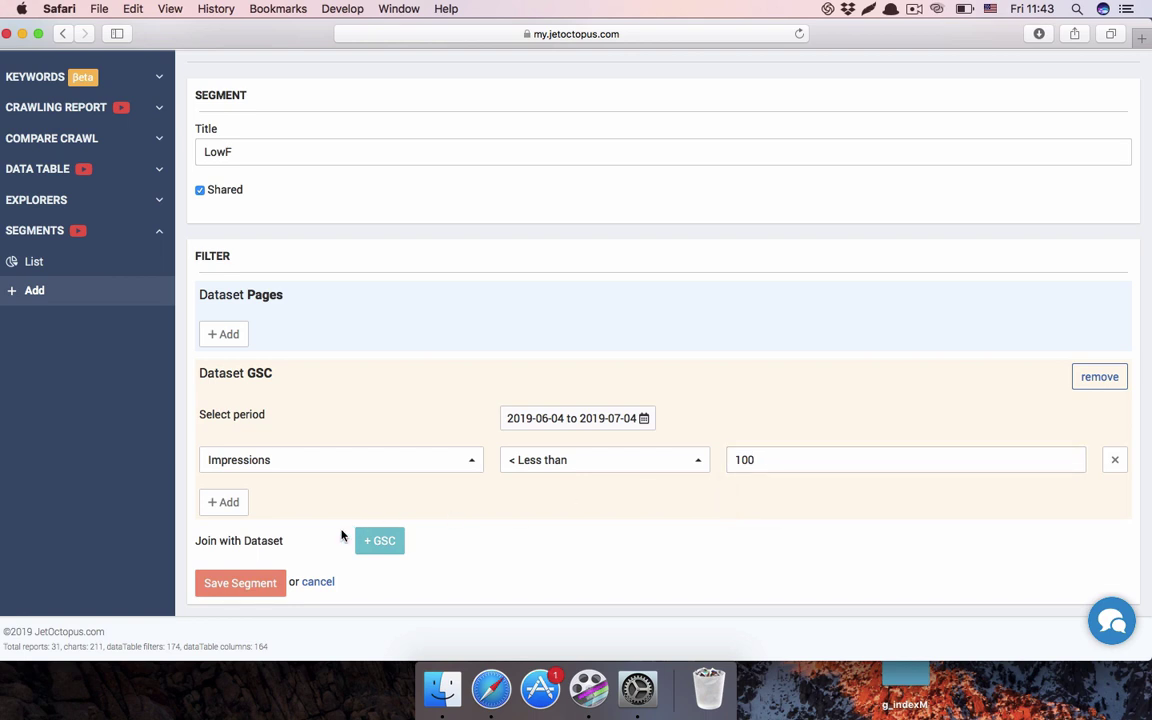
click(243, 588)
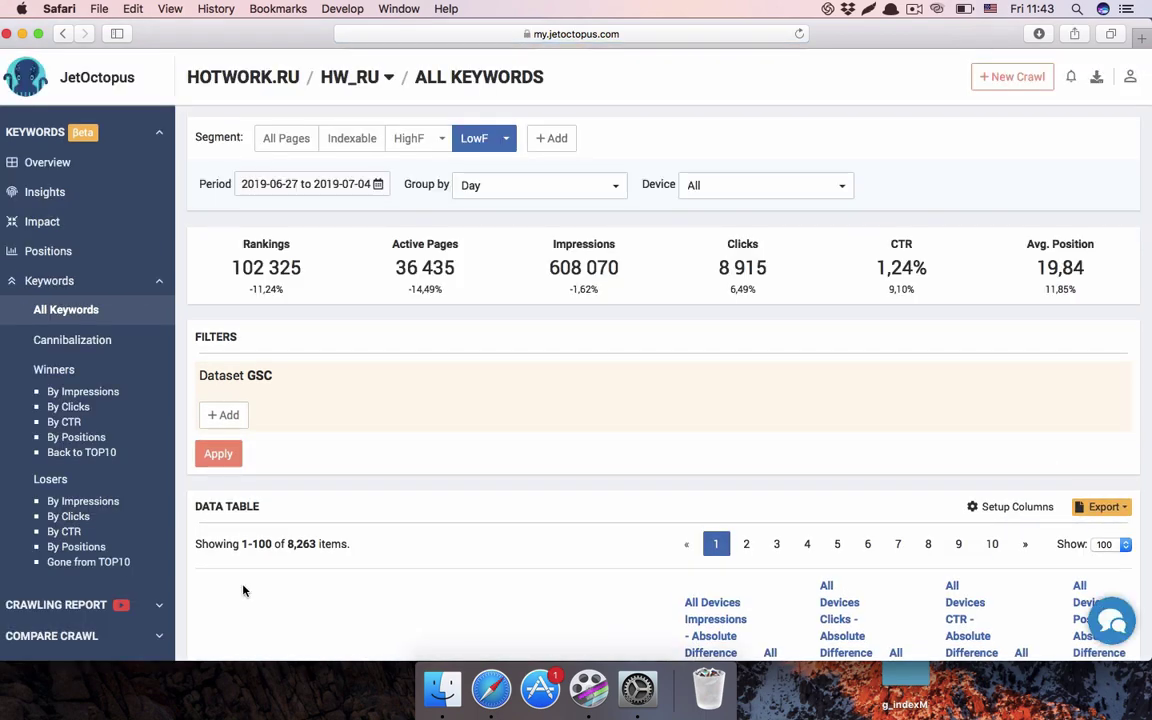
- Examine the keyword data table for the LowF segment, including impressions and position changes per query
scroll(385, 317, down, 5)
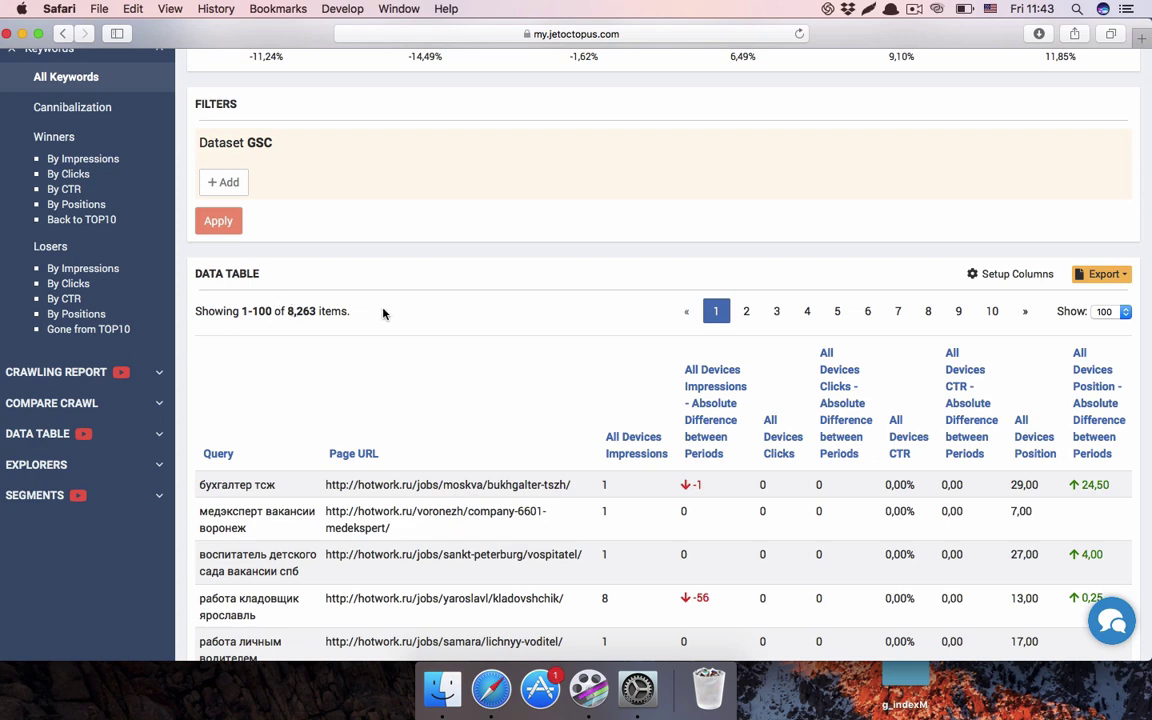
scroll(383, 314, down, 4)
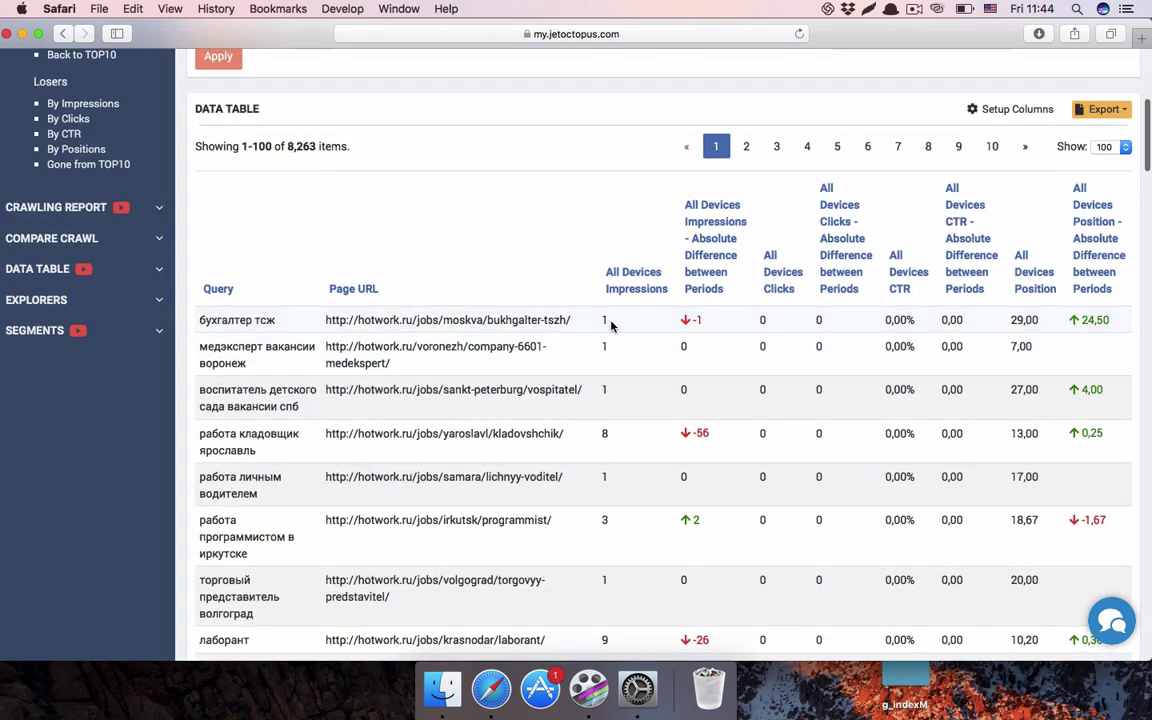
- Review the low-frequency queries in the data table, comparing their impressions, average positions and landing page URLs
scroll(612, 326, down, 1)
scroll(612, 326, down, 4)
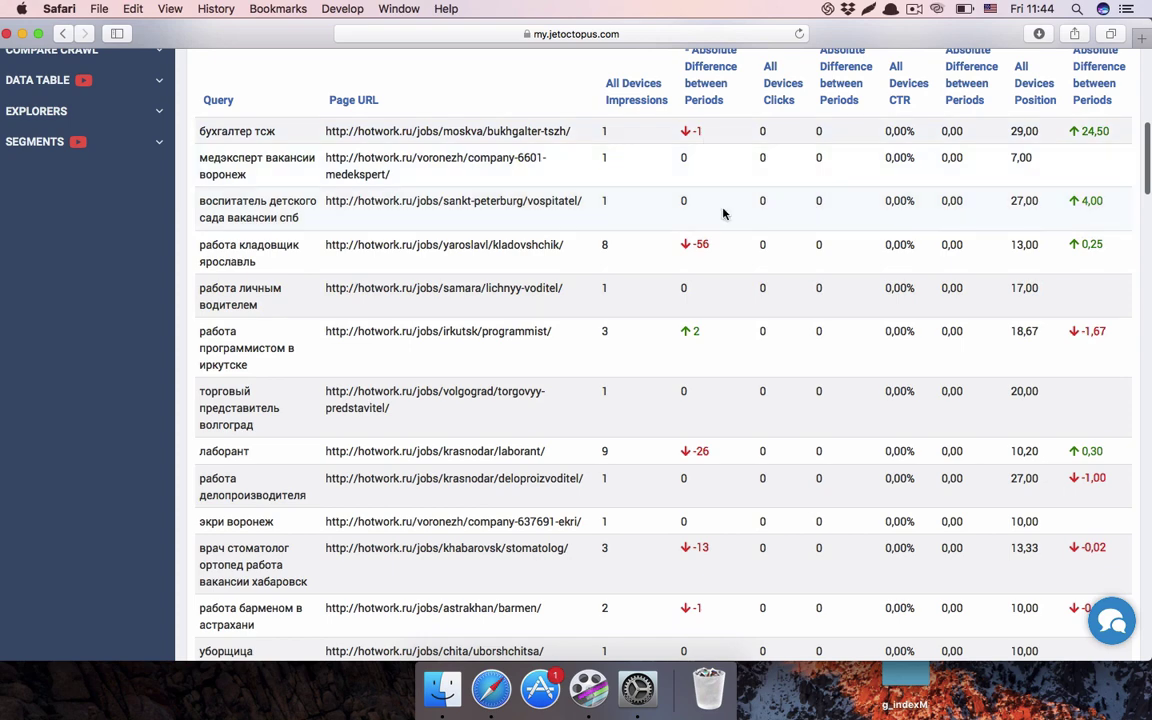
scroll(741, 195, up, 2)
scroll(741, 195, up, 1)
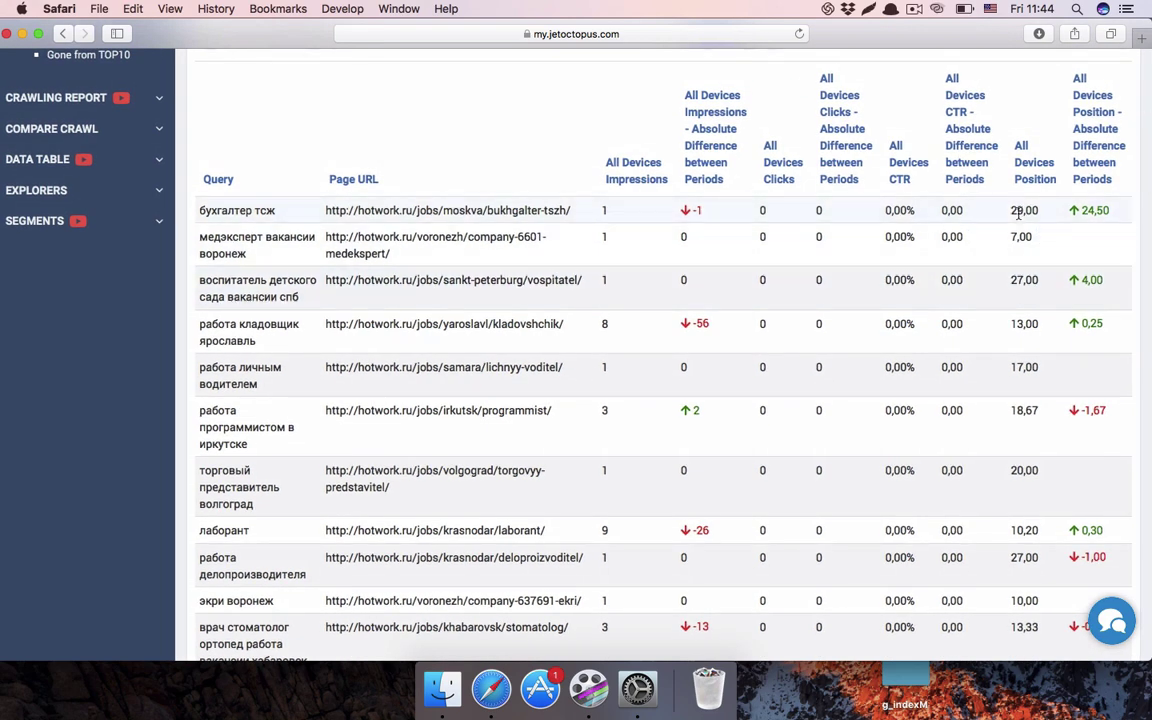
scroll(997, 447, down, 5)
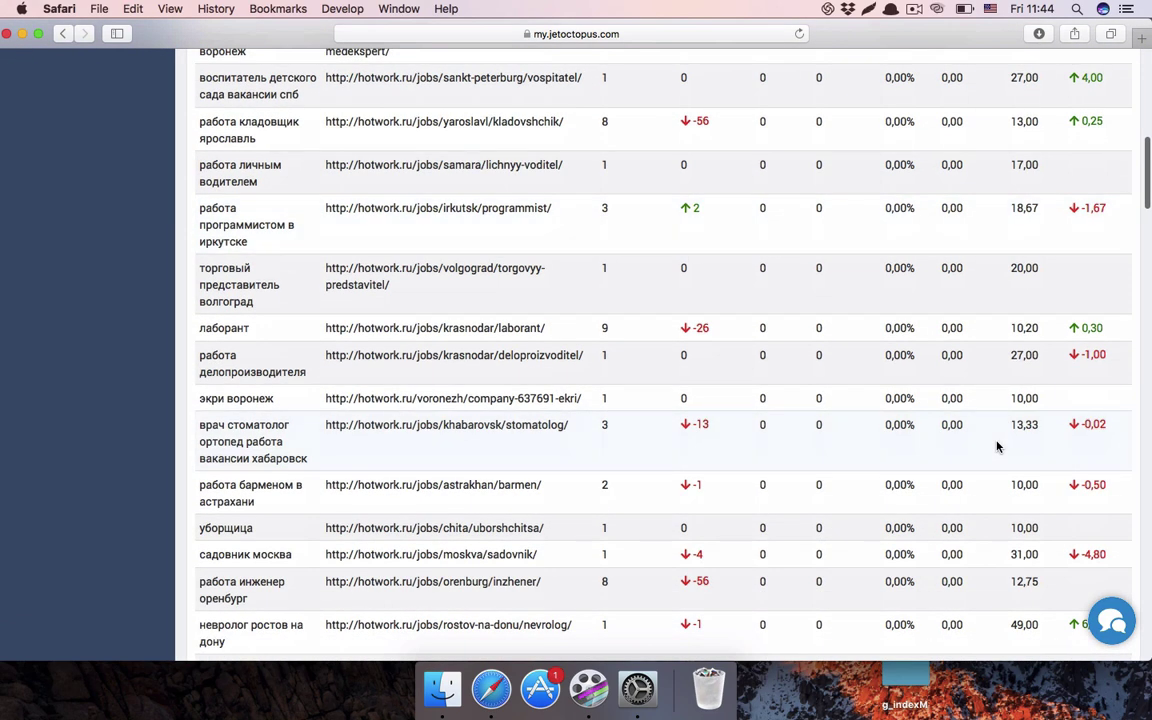
scroll(997, 447, down, 6)
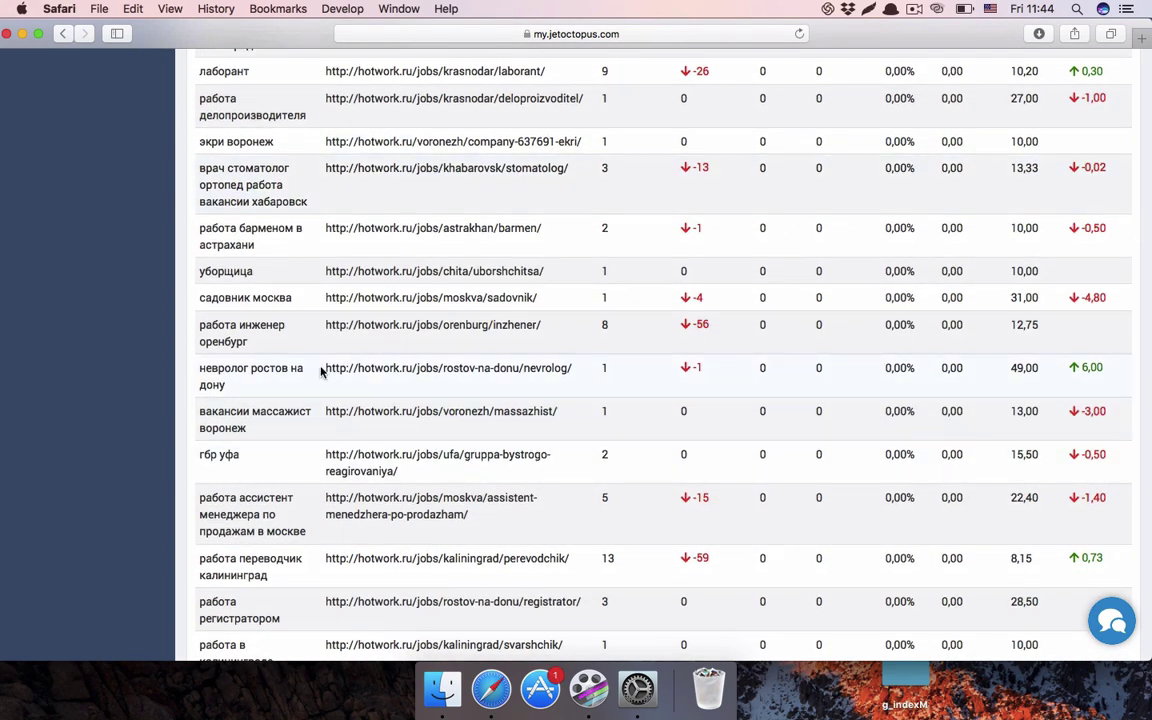
scroll(213, 337, up, 4)
scroll(213, 337, up, 8)
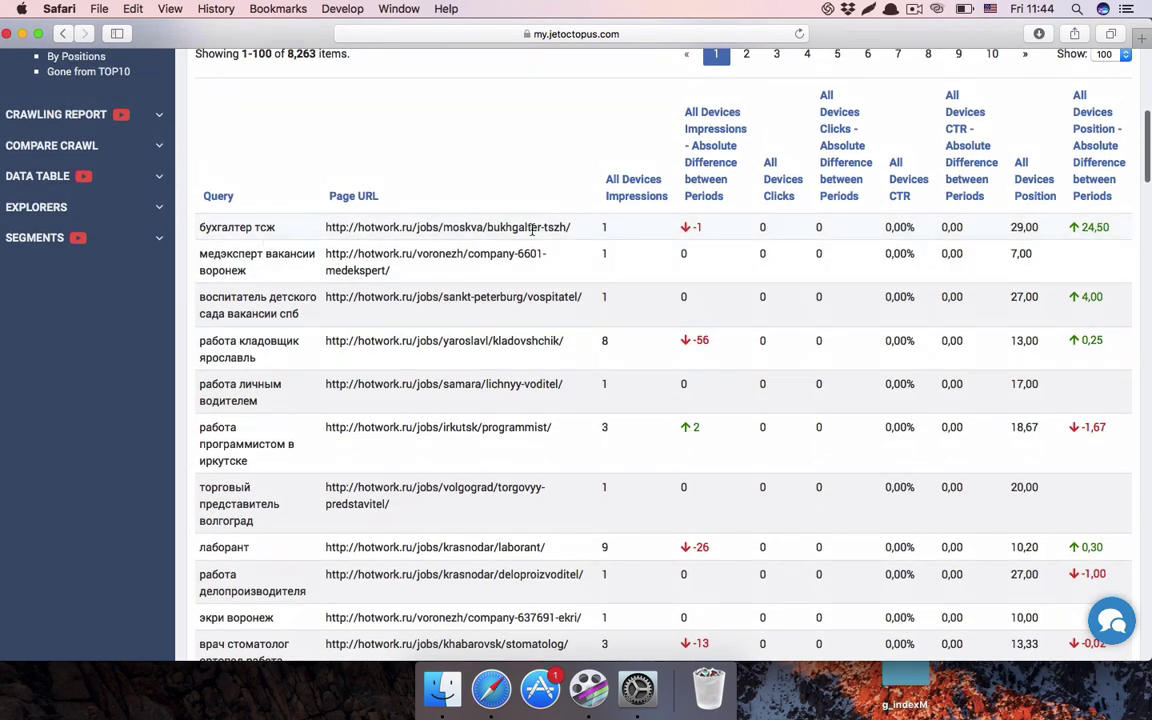
scroll(560, 228, up, 4)
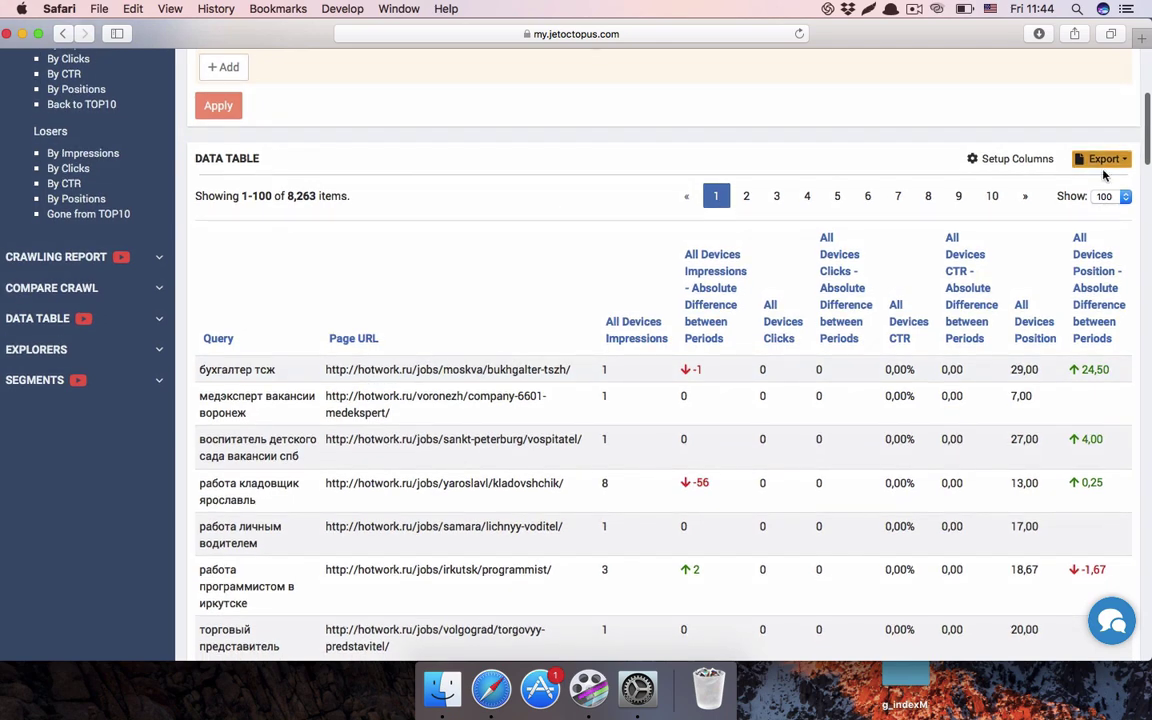
- Inspect the GSC column groups available for the data table, including the metrics under Current, keeping the existing selection
click(972, 160)
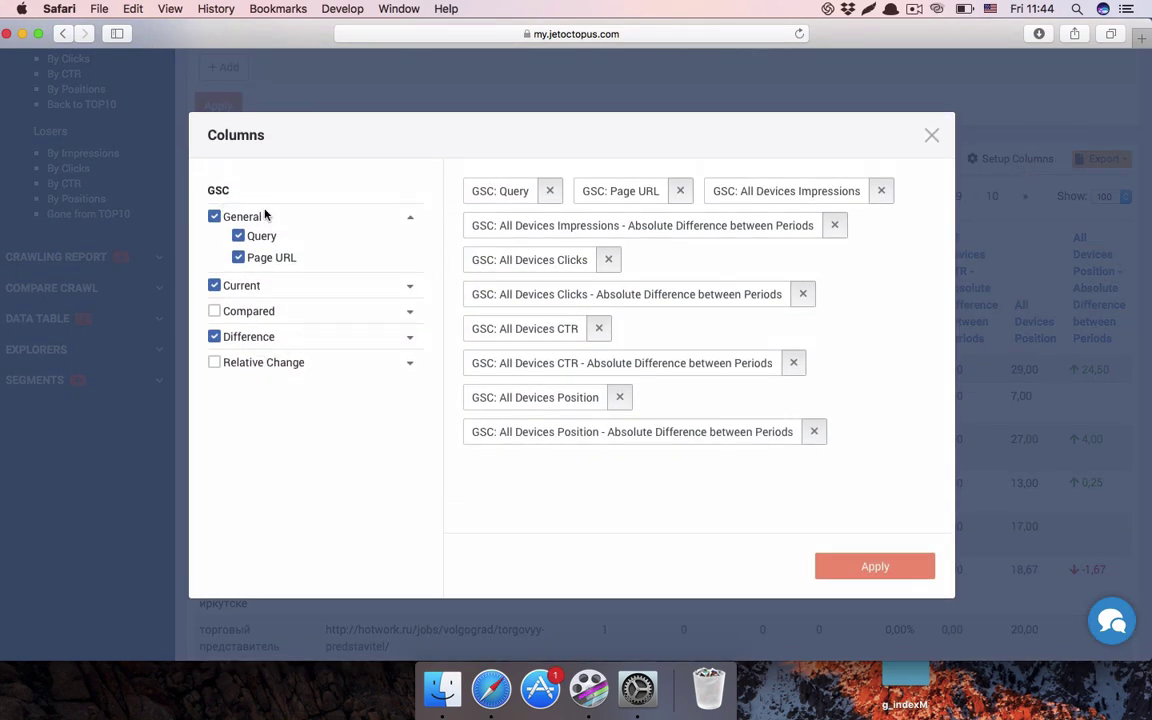
click(411, 288)
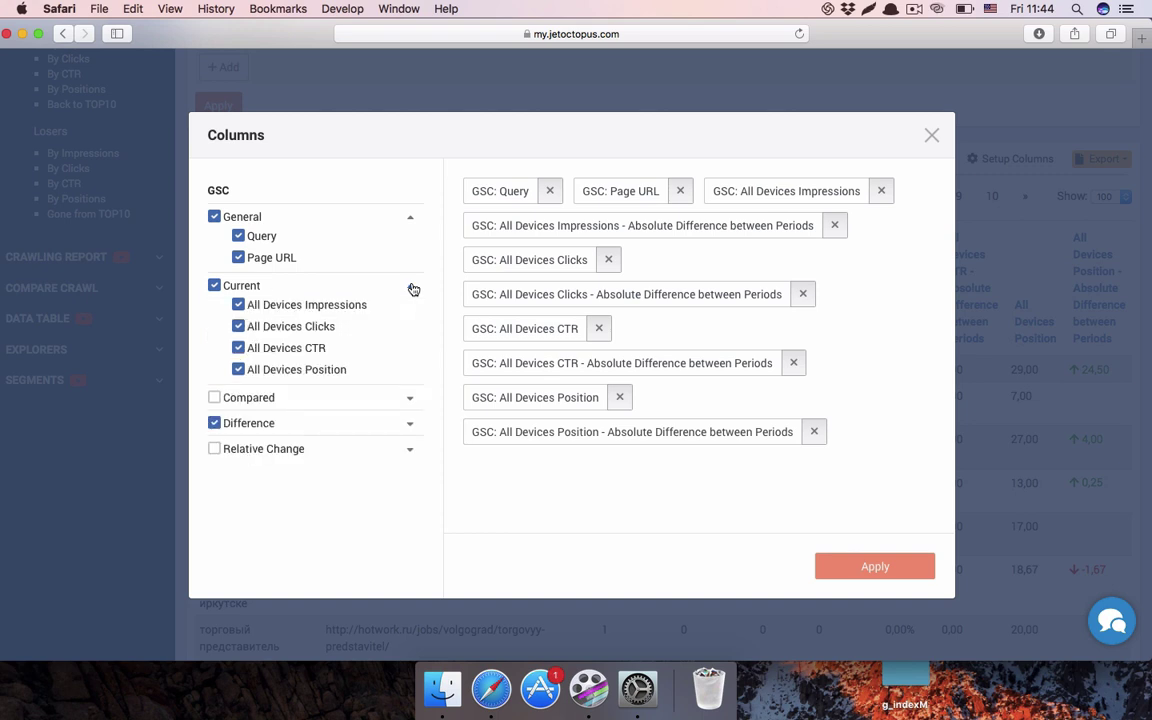
click(411, 288)
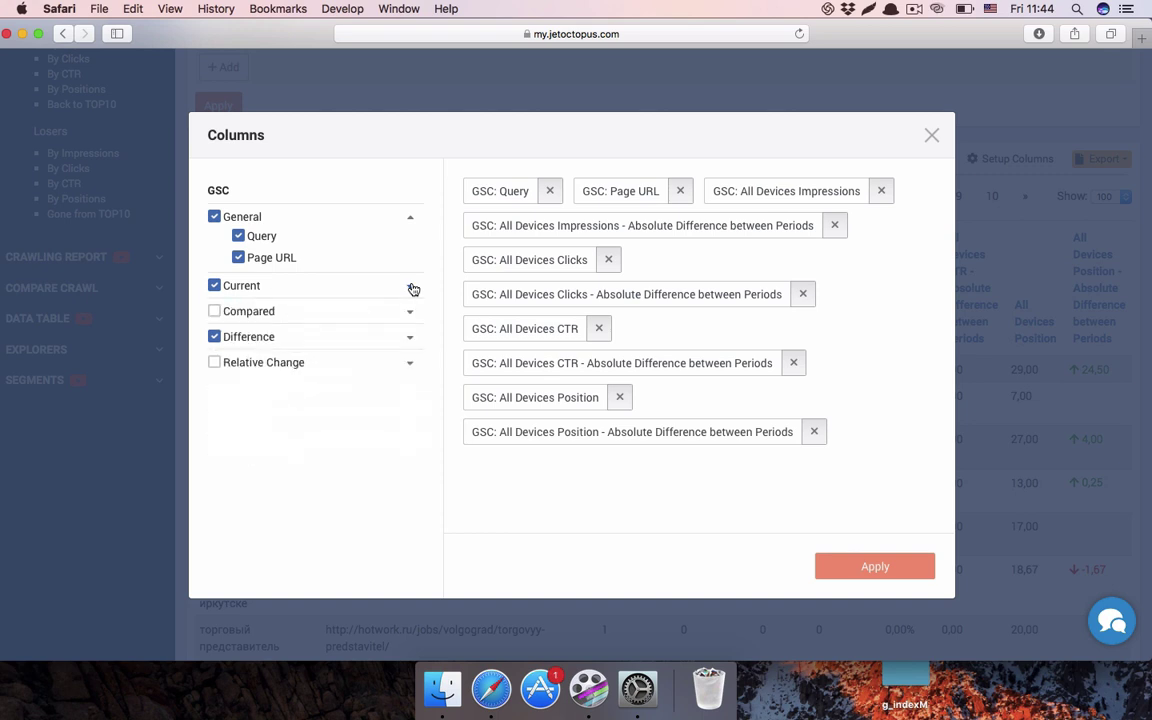
click(874, 576)
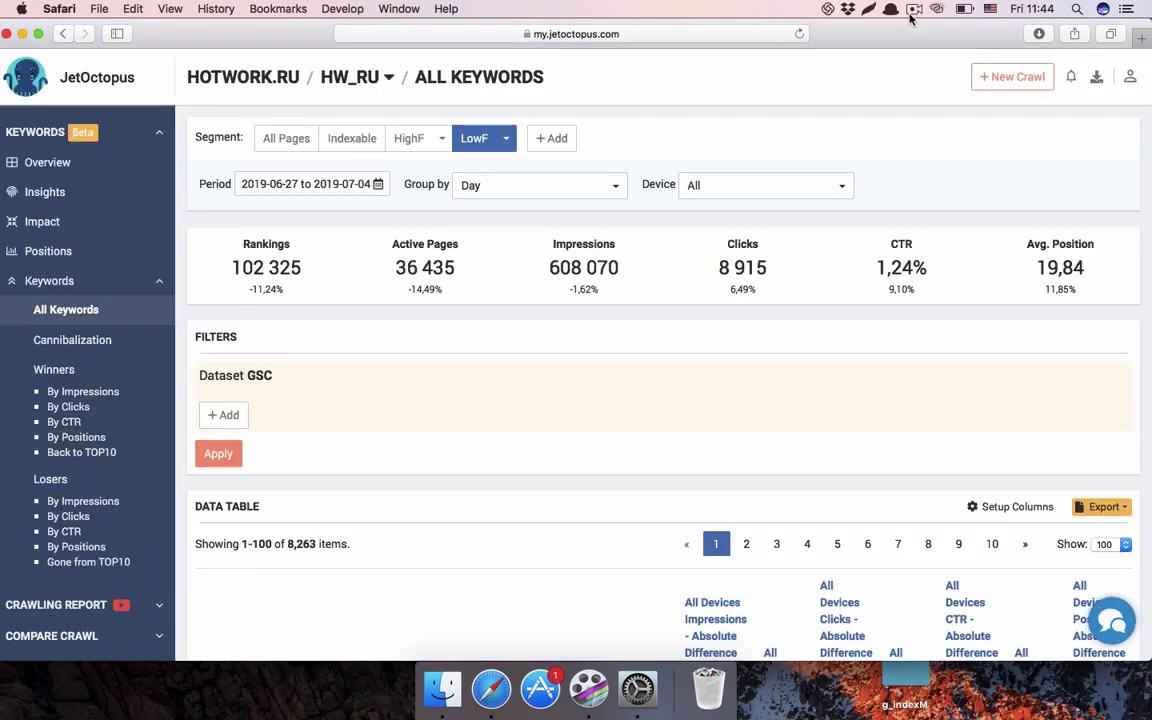
- Start another new segment from the All Keywords report and title it "няня"
click(558, 137)
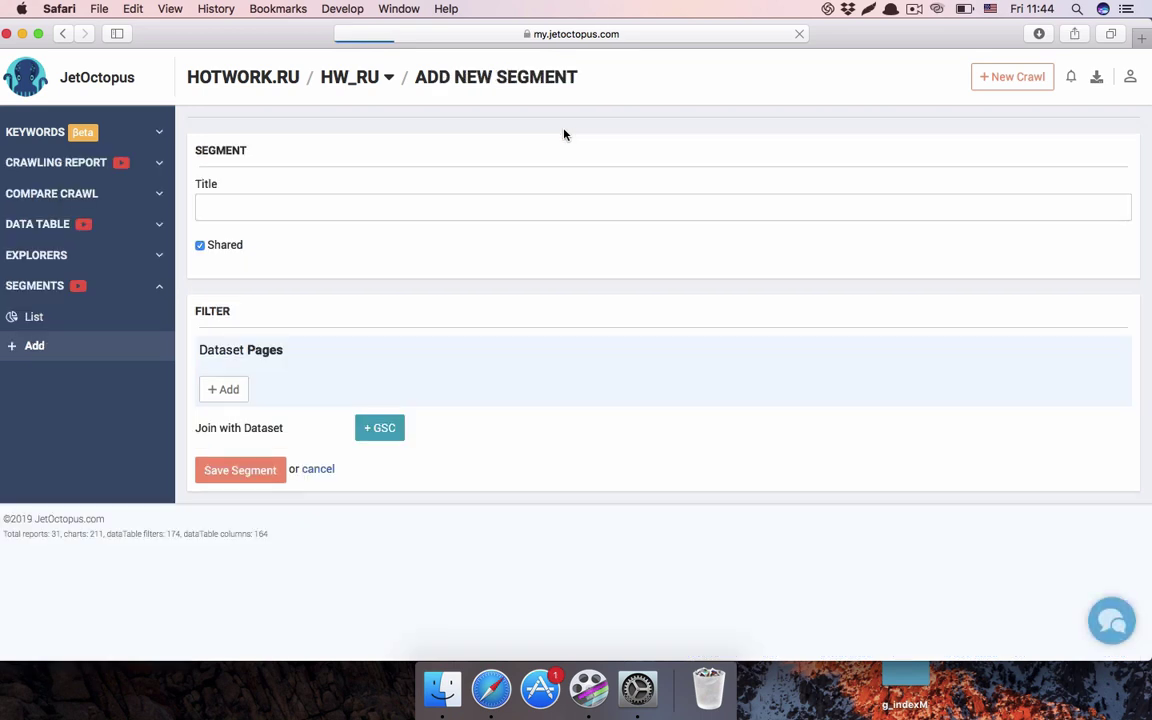
click(498, 213)
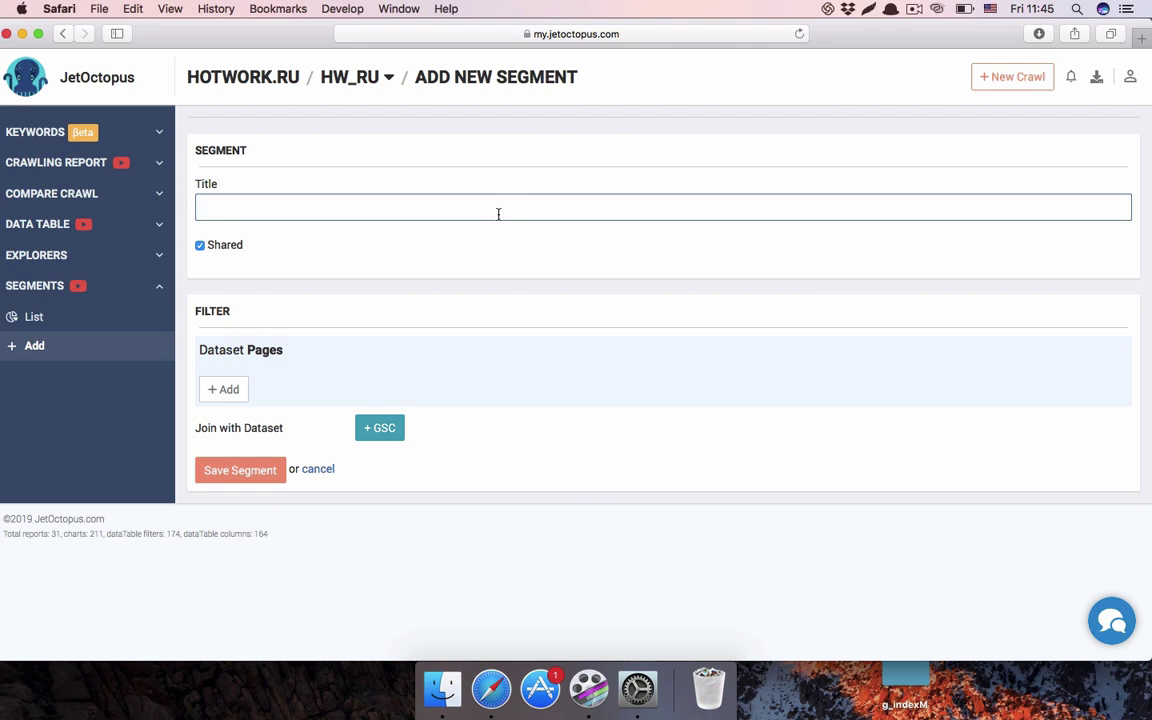
click(498, 214)
text(ytyt)
key(BackSpace)
key(BackSpace)
key(BackSpace)
key(ctrl+space)
text(няня)
- Join the GSC dataset to the "няня" segment and set its period to Last month, 2019-06-04 to 2019-07-04
click(380, 437)
scroll(381, 445, down, 1)
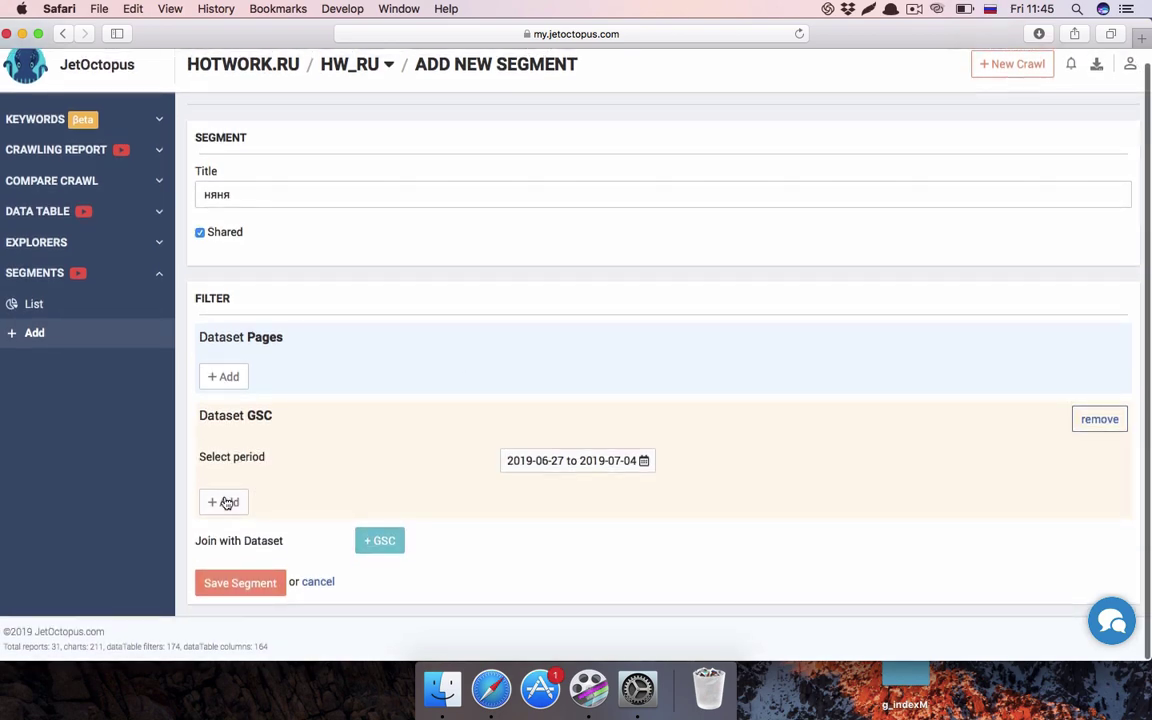
click(574, 464)
click(514, 539)
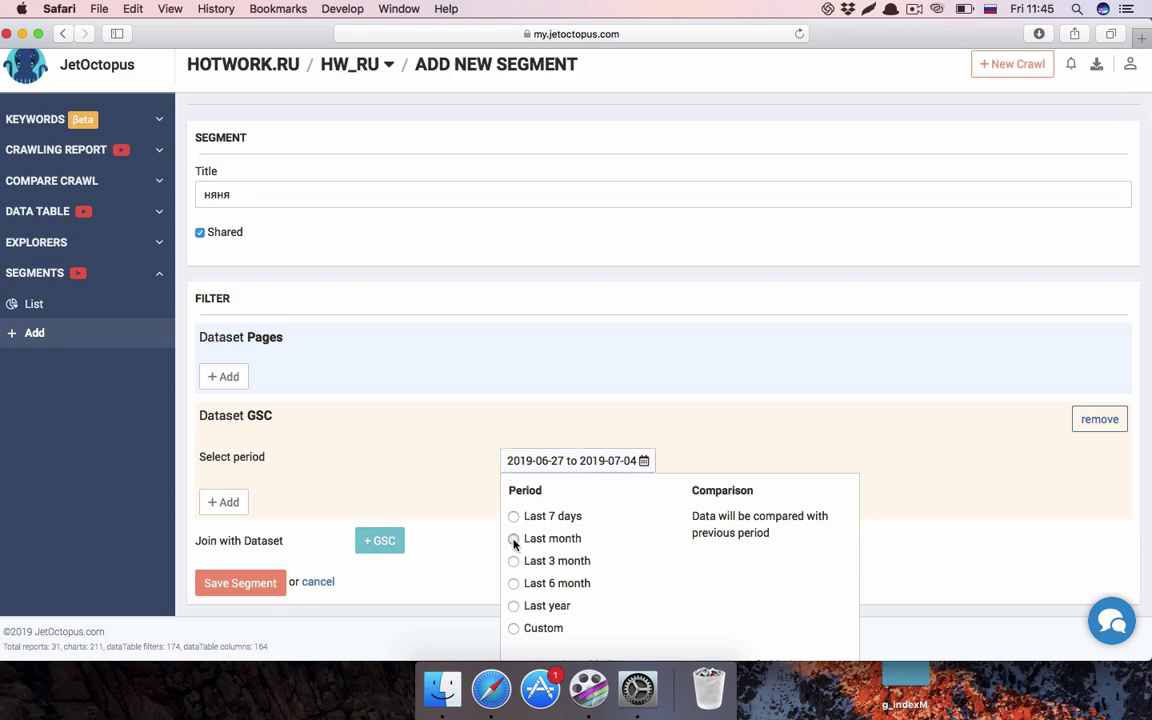
scroll(514, 541, down, 4)
click(786, 637)
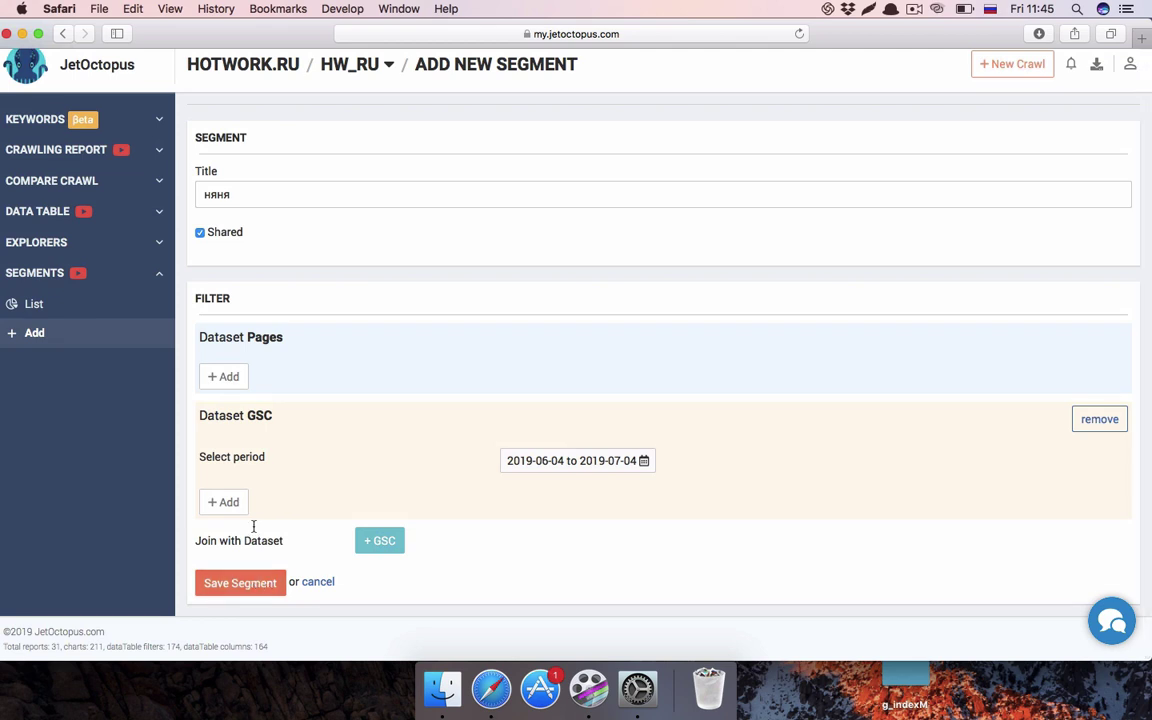
- Add a GSC condition of Query Contain "няня" and save the segment
click(225, 504)
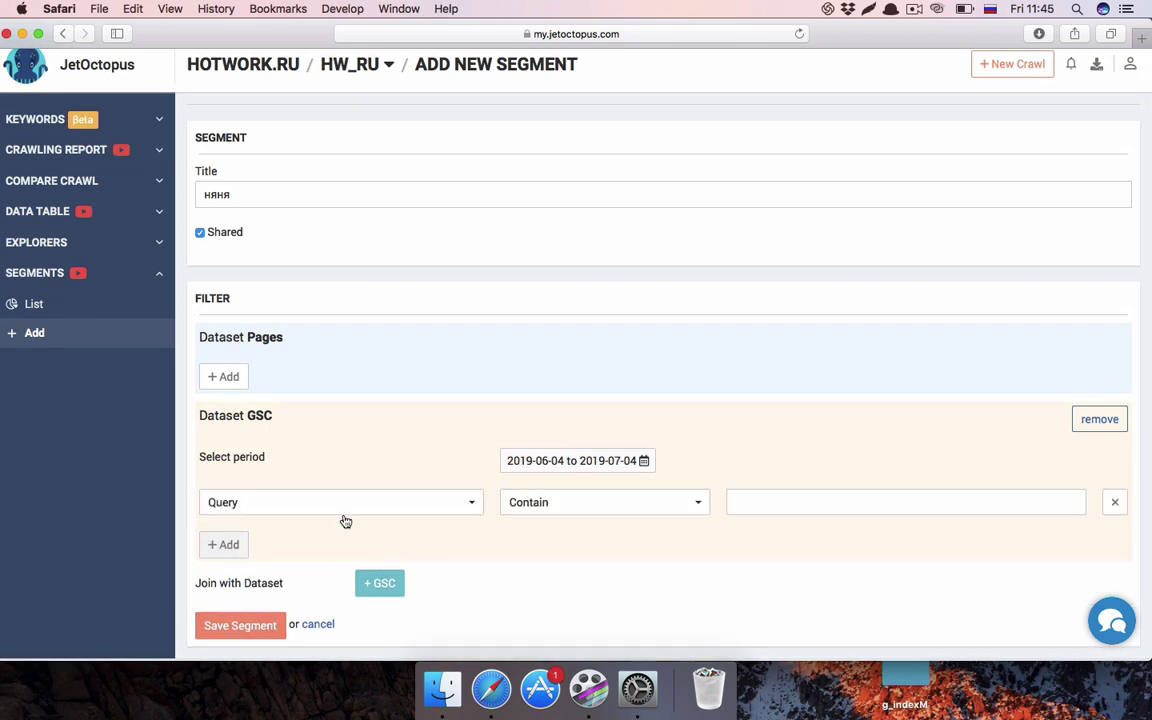
click(816, 501)
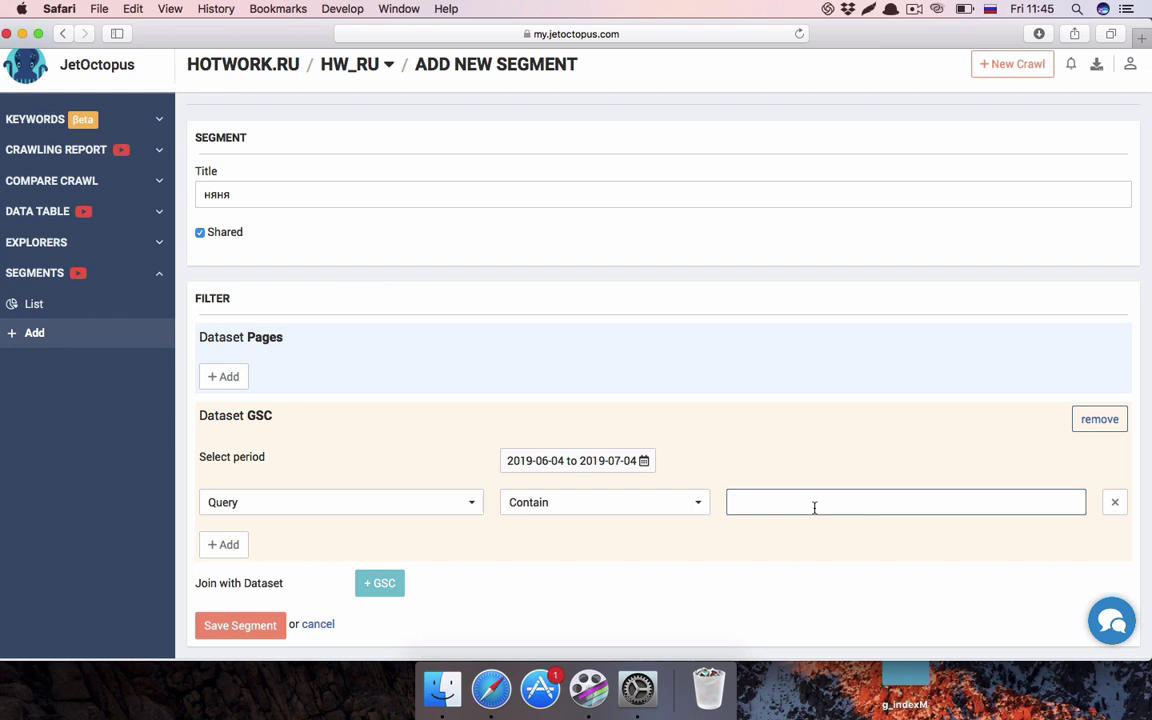
text(нн)
key(BackSpace)
text(яня)
click(242, 625)
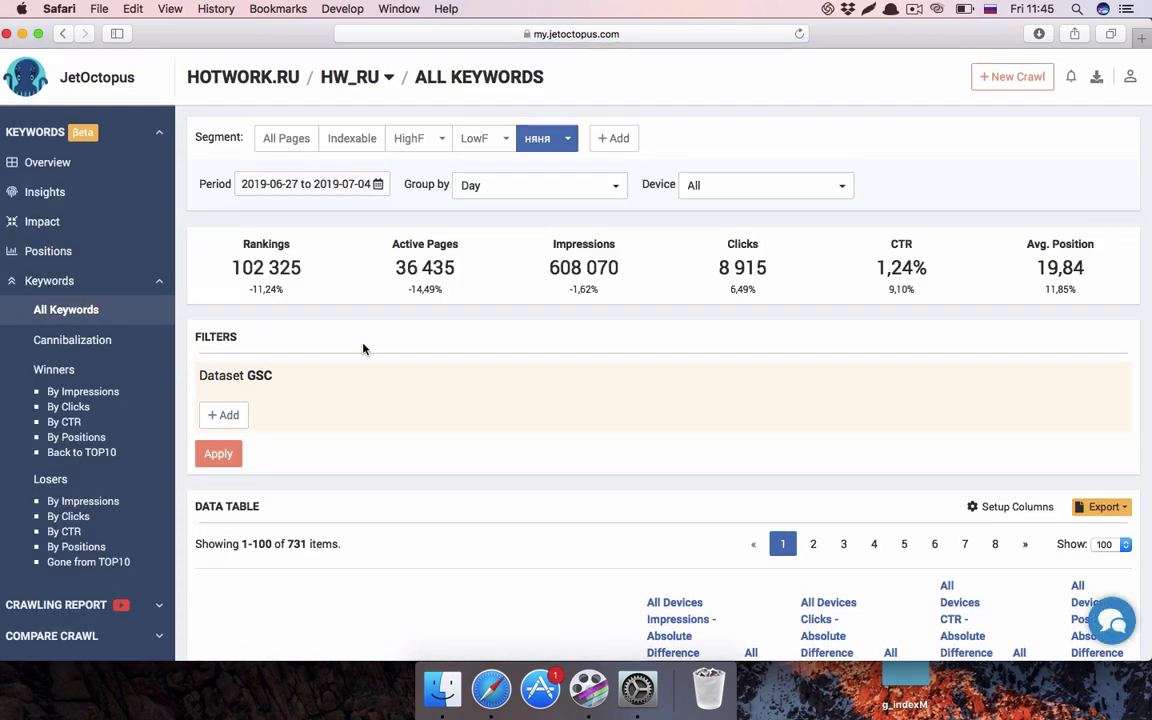
- Examine the keyword data table for the "няня" segment, checking how the queries relate to the word and their page URLs
scroll(365, 350, down, 2)
scroll(365, 350, down, 5)
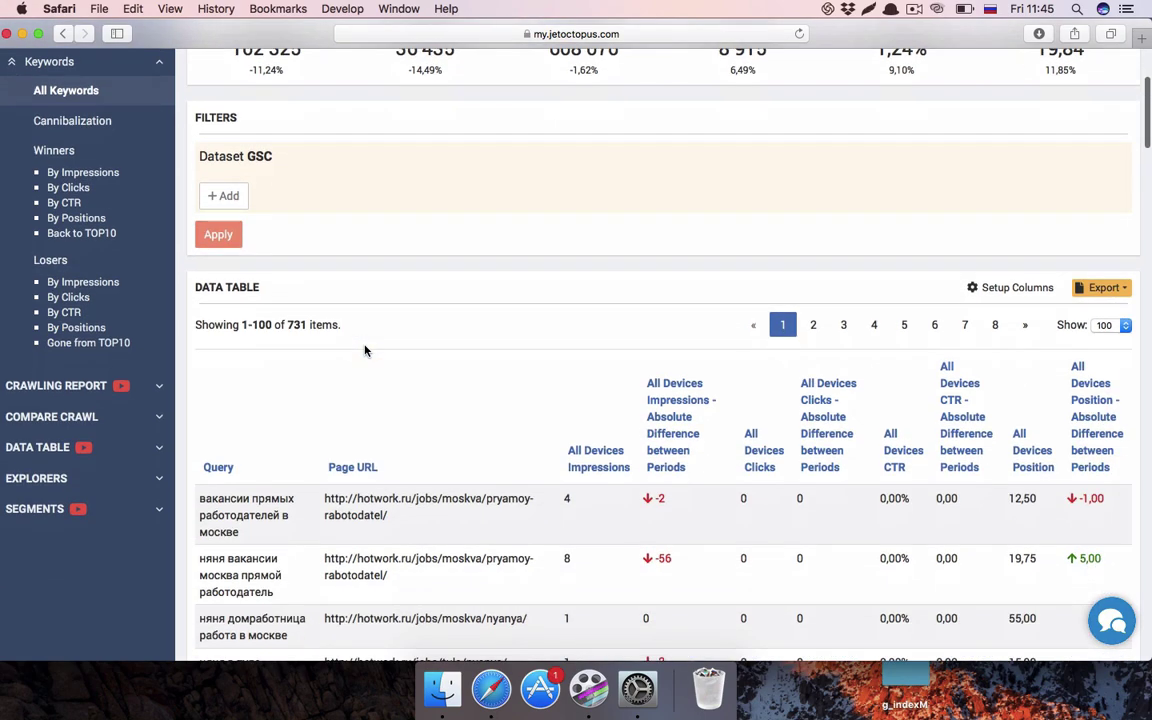
scroll(365, 350, down, 3)
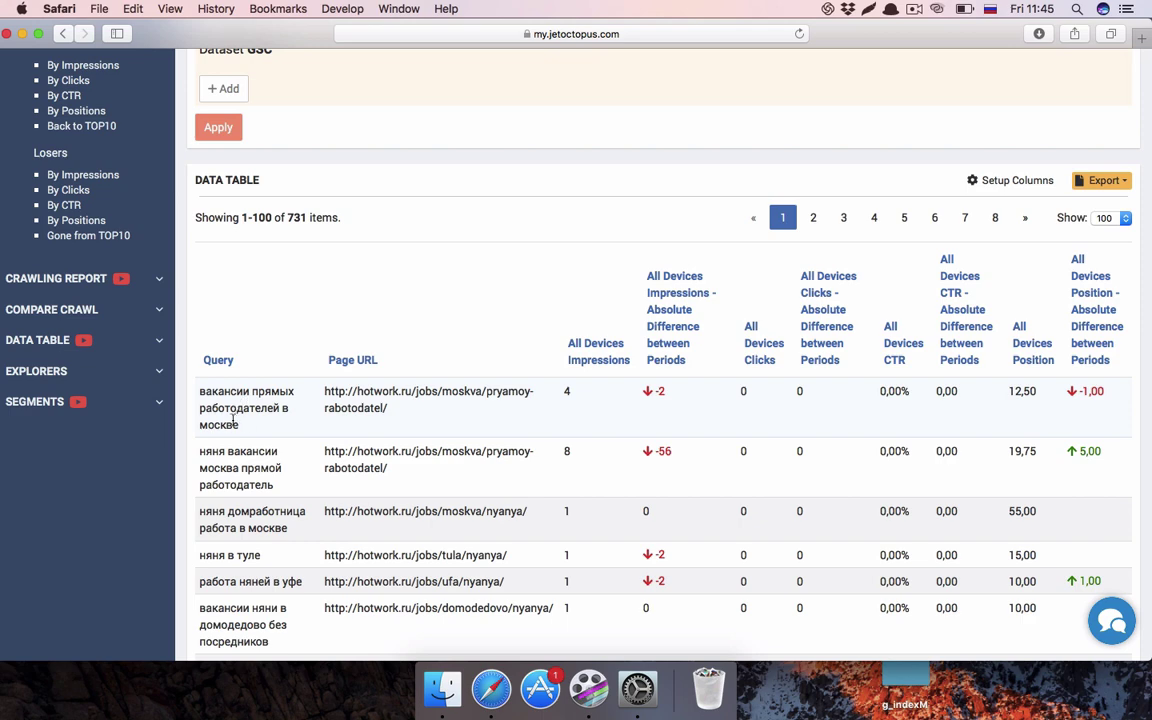
scroll(229, 383, down, 2)
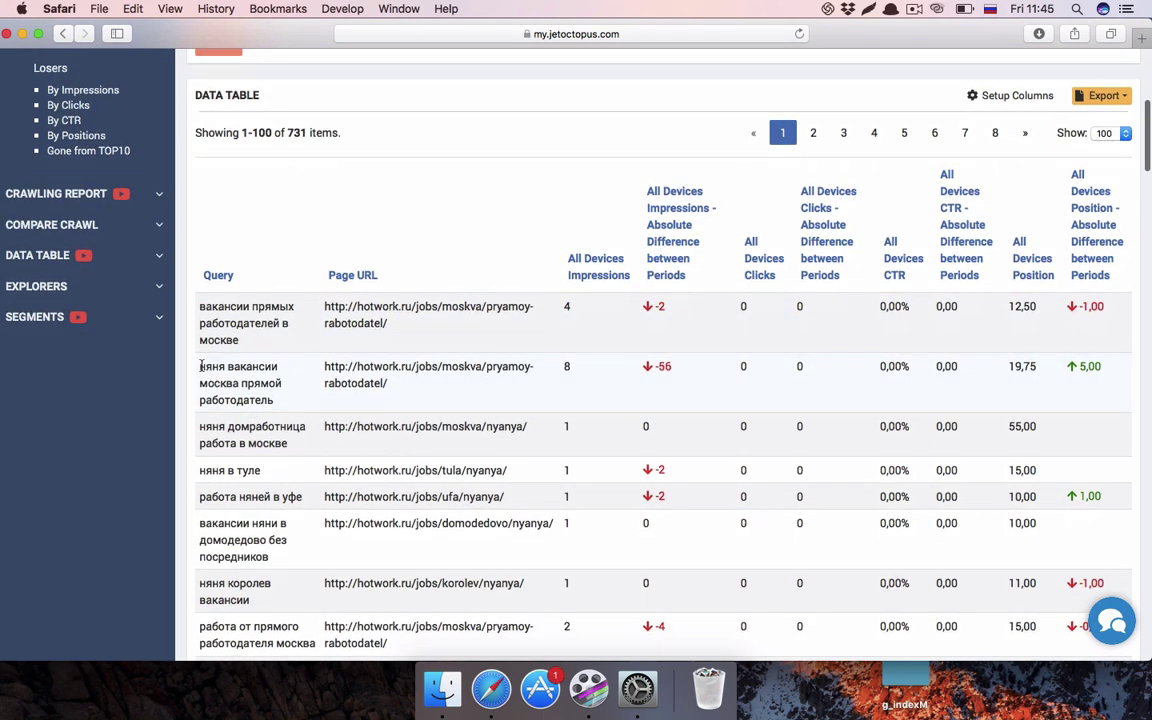
drag(201, 366, 221, 369)
drag(200, 427, 201, 472)
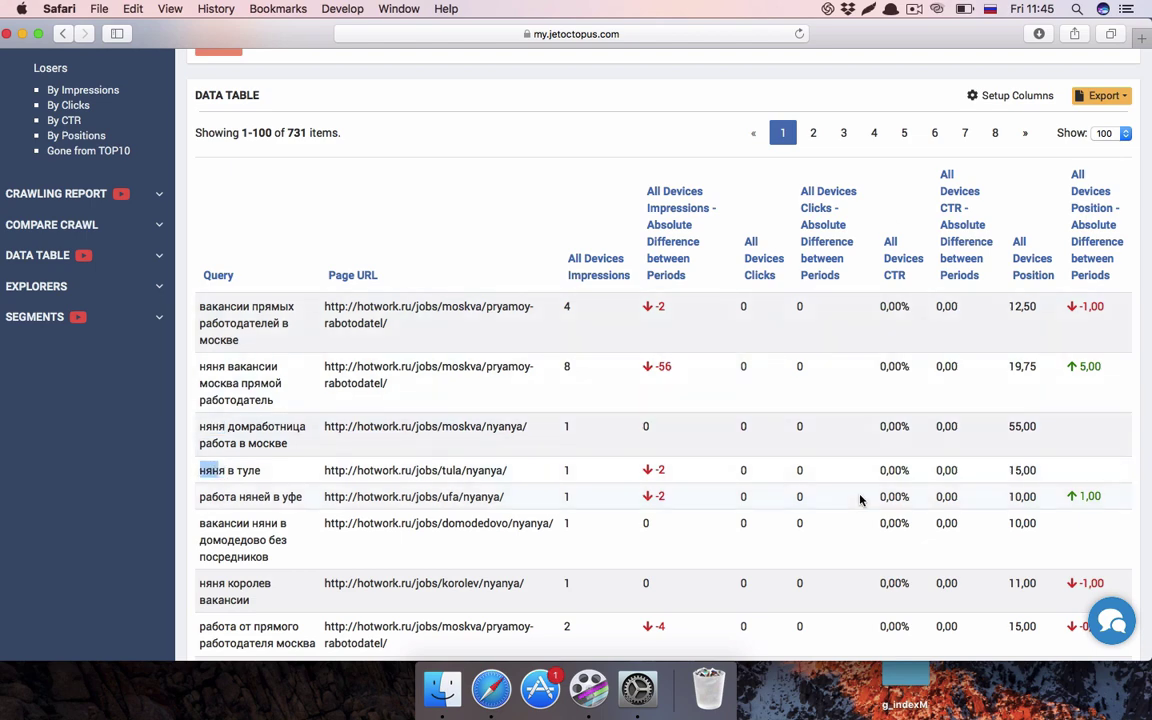
scroll(920, 484, down, 6)
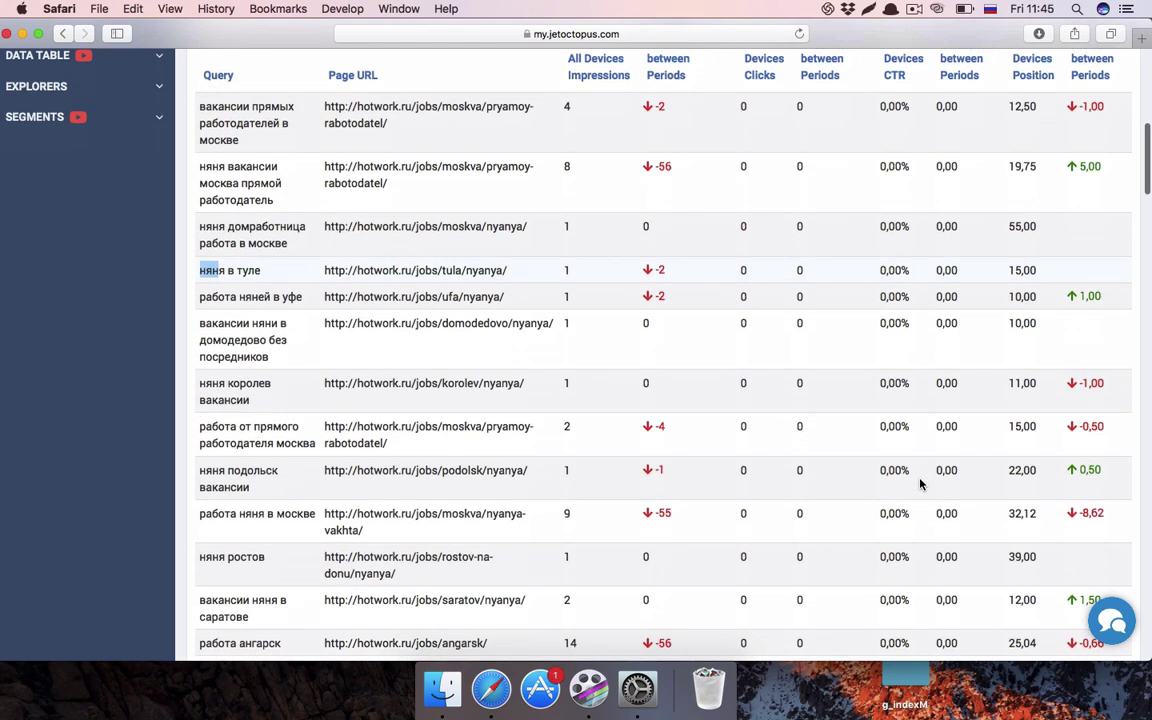
scroll(920, 481, up, 15)
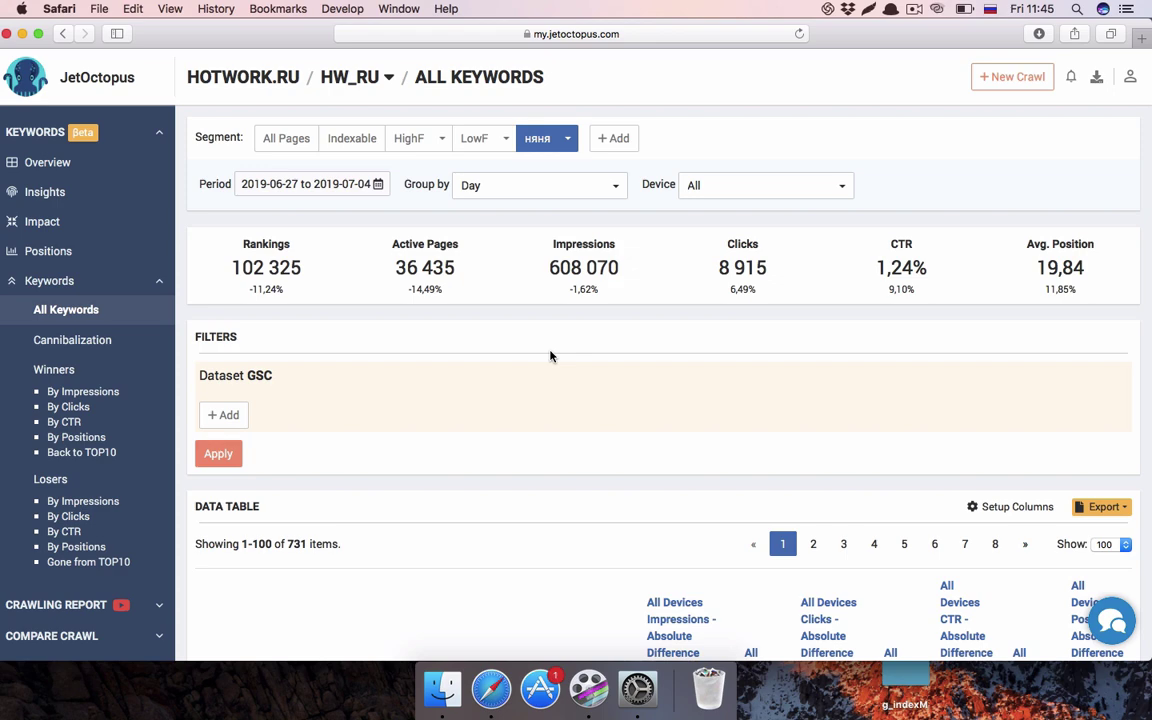
scroll(550, 355, down, 2)
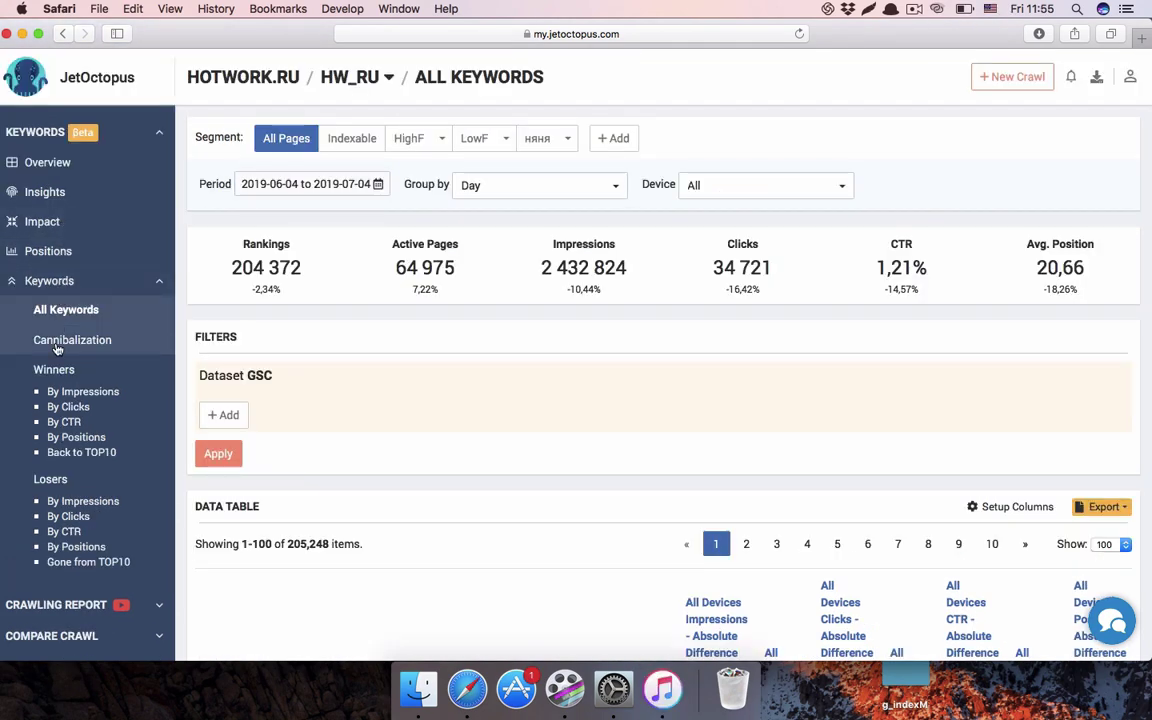
- Open the Cannibalization keyword report for all pages and apply the Last month period, 2019-06-04 to 2019-07-04
click(57, 345)
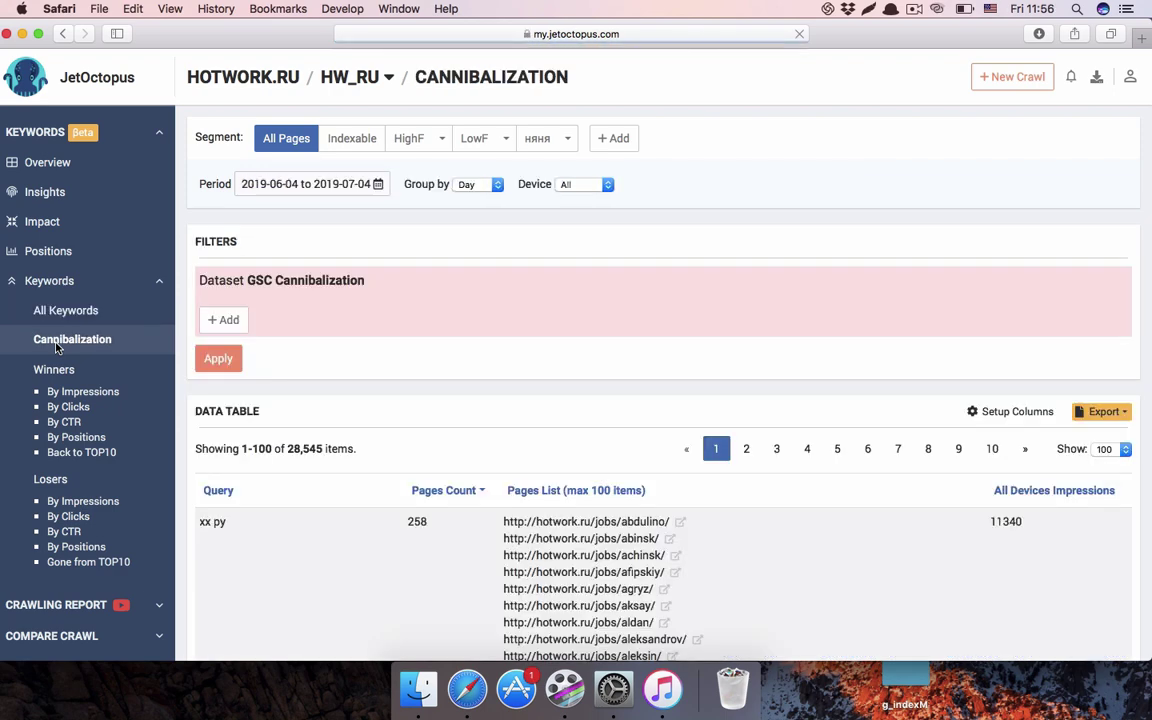
scroll(528, 217, down, 3)
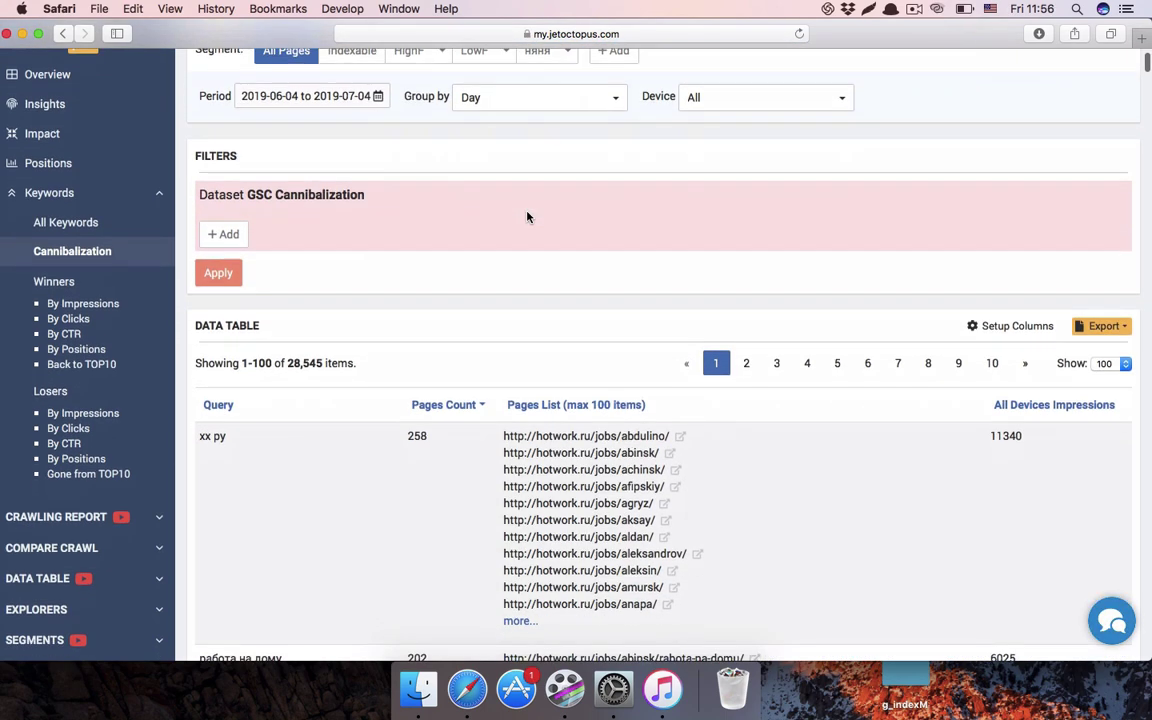
scroll(528, 217, down, 3)
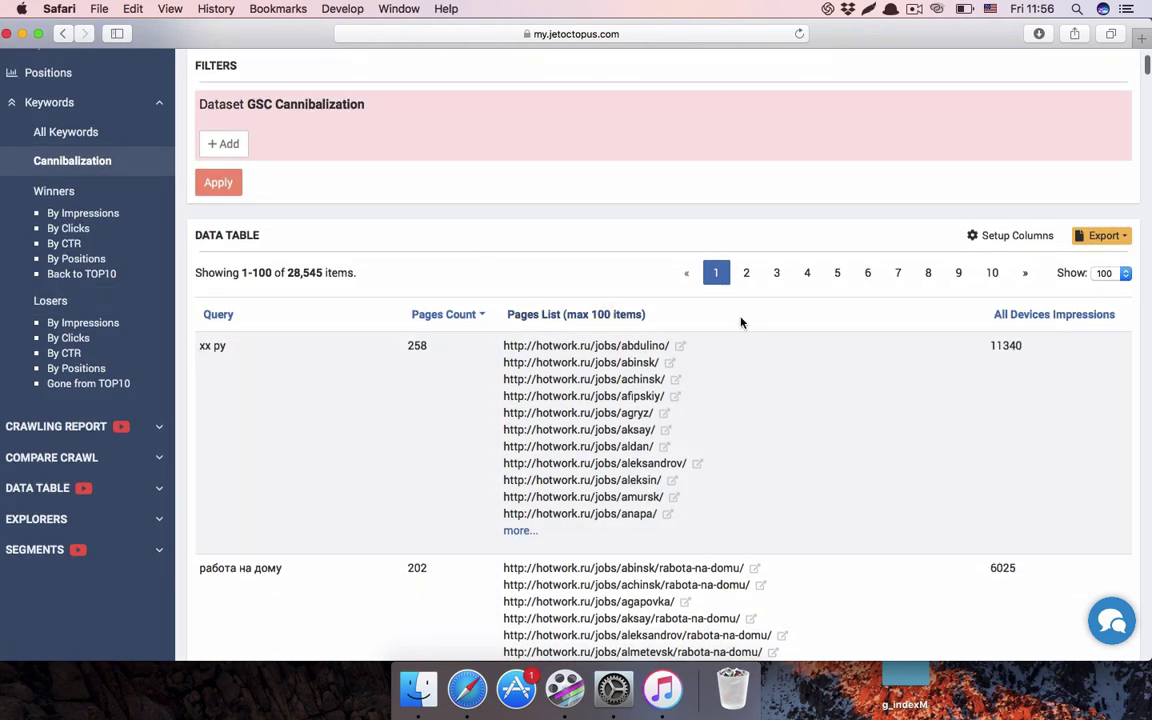
scroll(992, 347, up, 2)
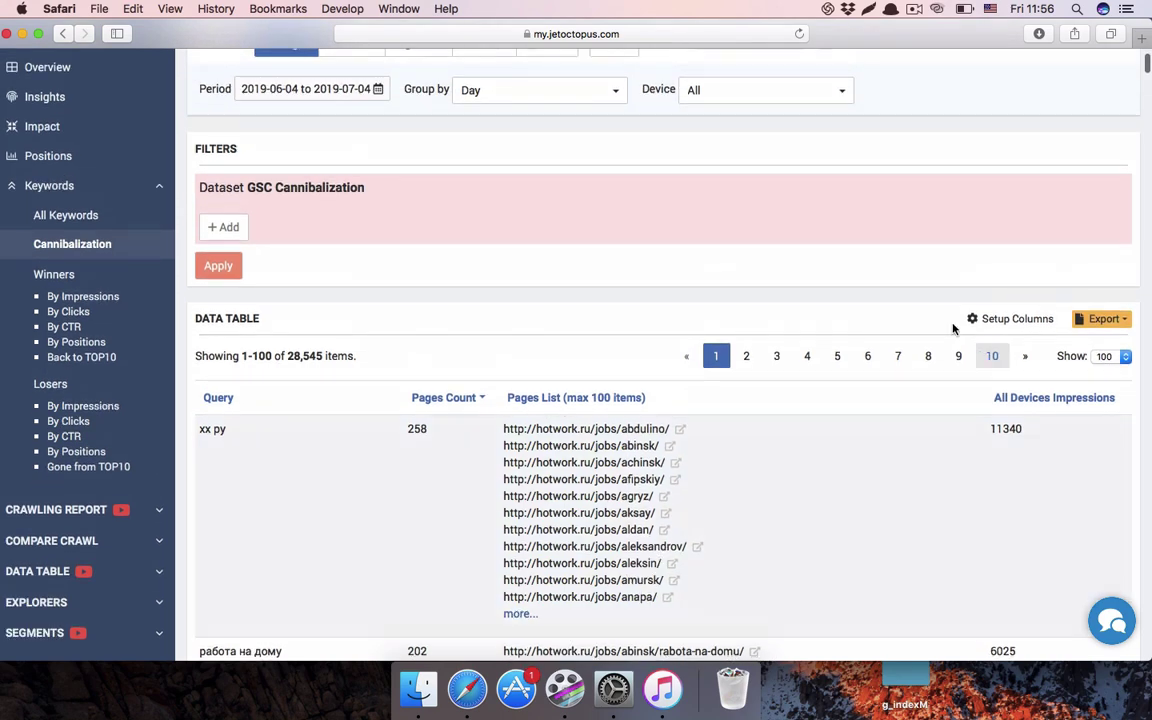
click(379, 89)
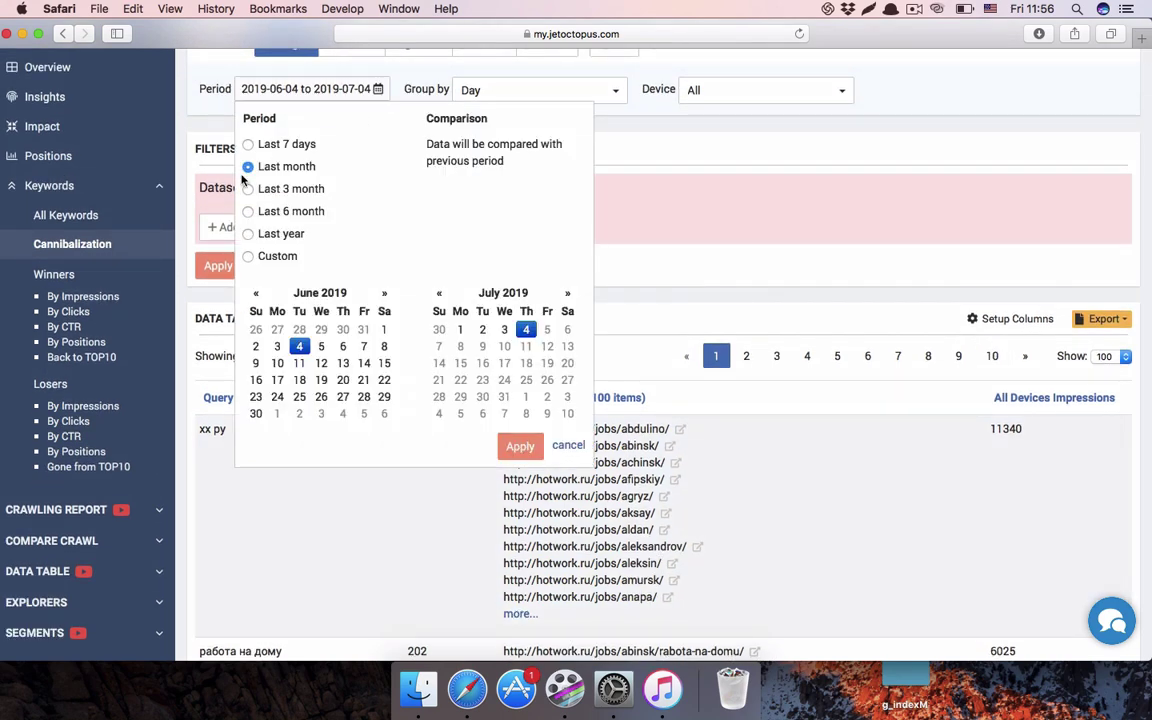
click(520, 446)
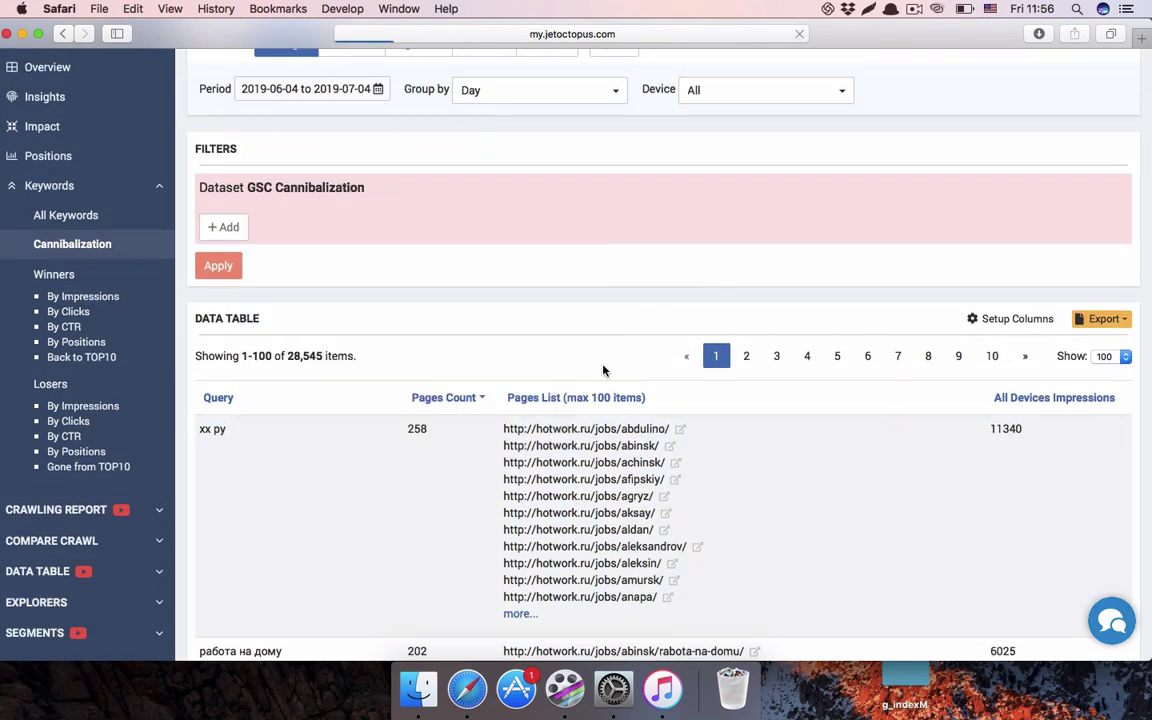
- Expand the full pages list of the query "хх ру" in the cannibalization table and look through its URLs
scroll(716, 263, down, 3)
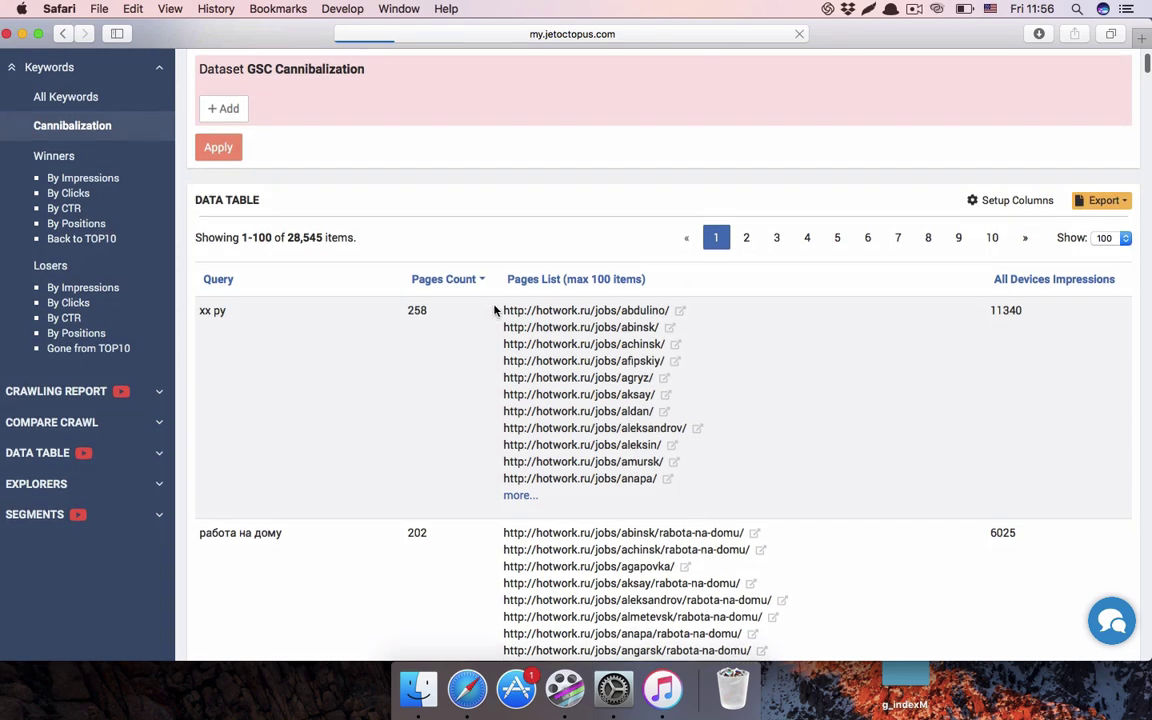
scroll(509, 311, down, 5)
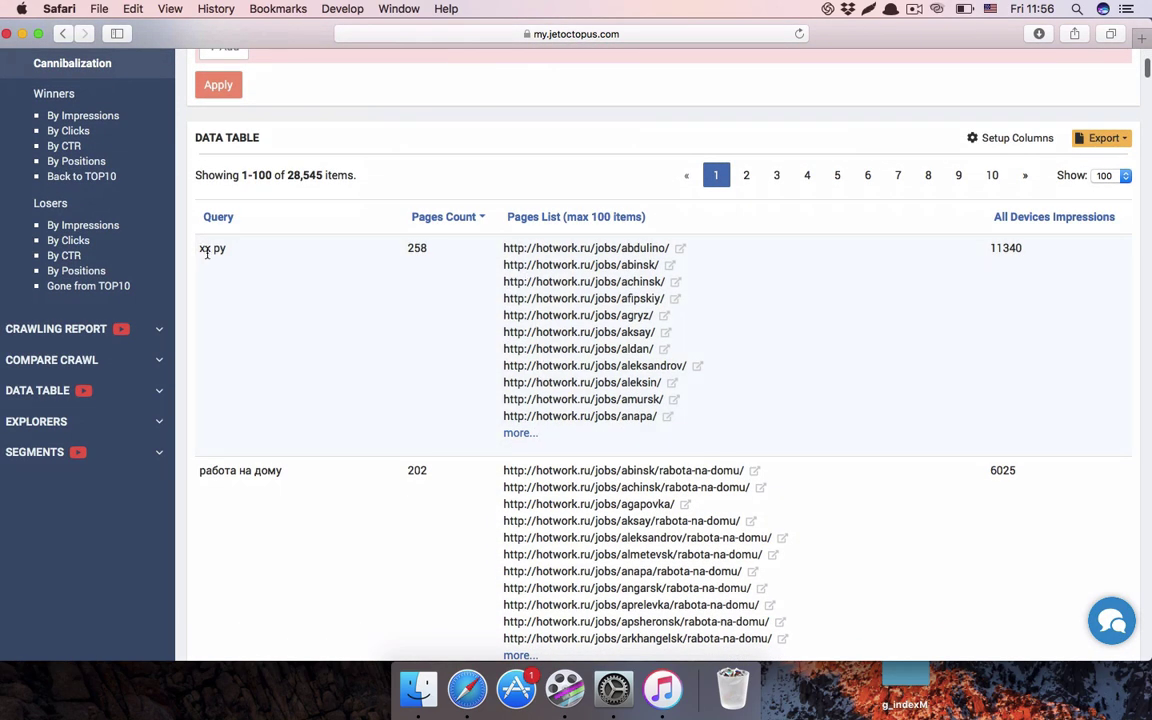
scroll(206, 254, down, 1)
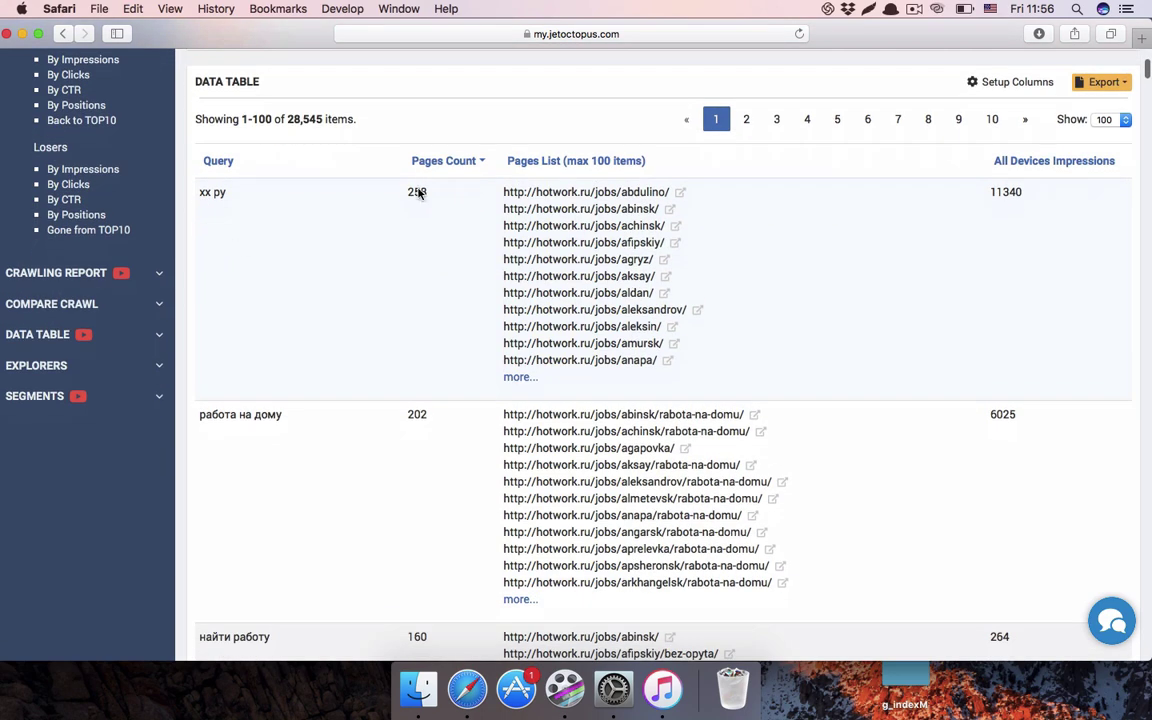
scroll(597, 326, down, 1)
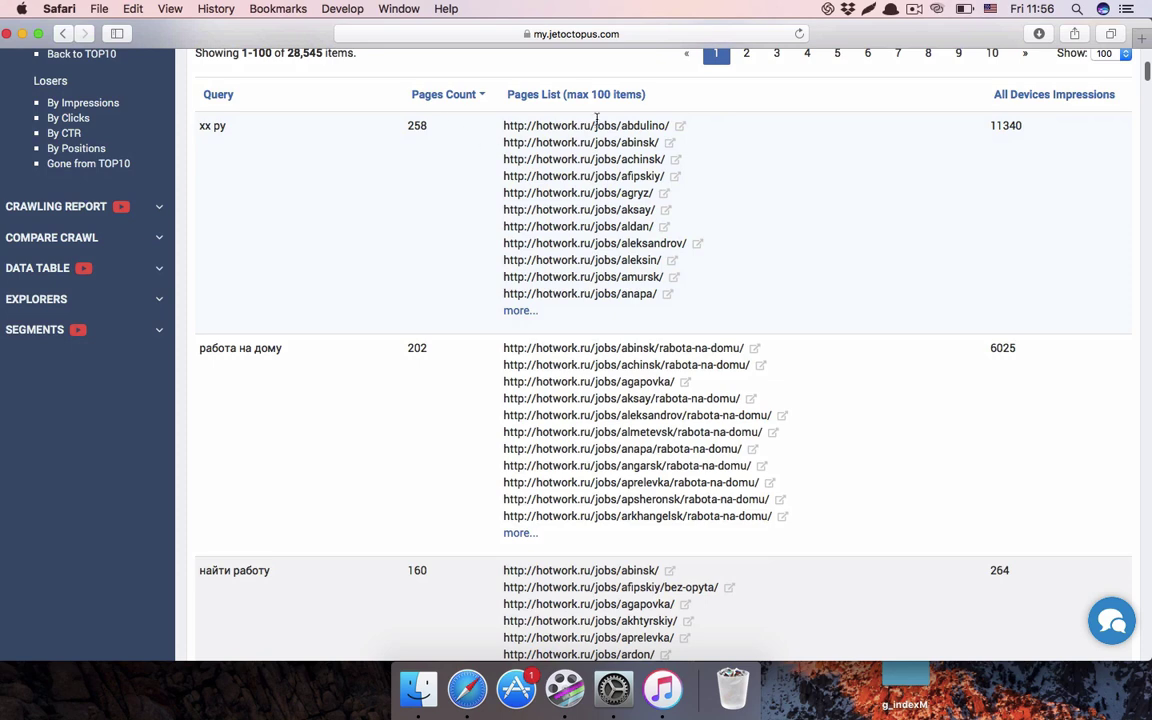
click(519, 310)
scroll(600, 300, down, 5)
scroll(622, 258, down, 4)
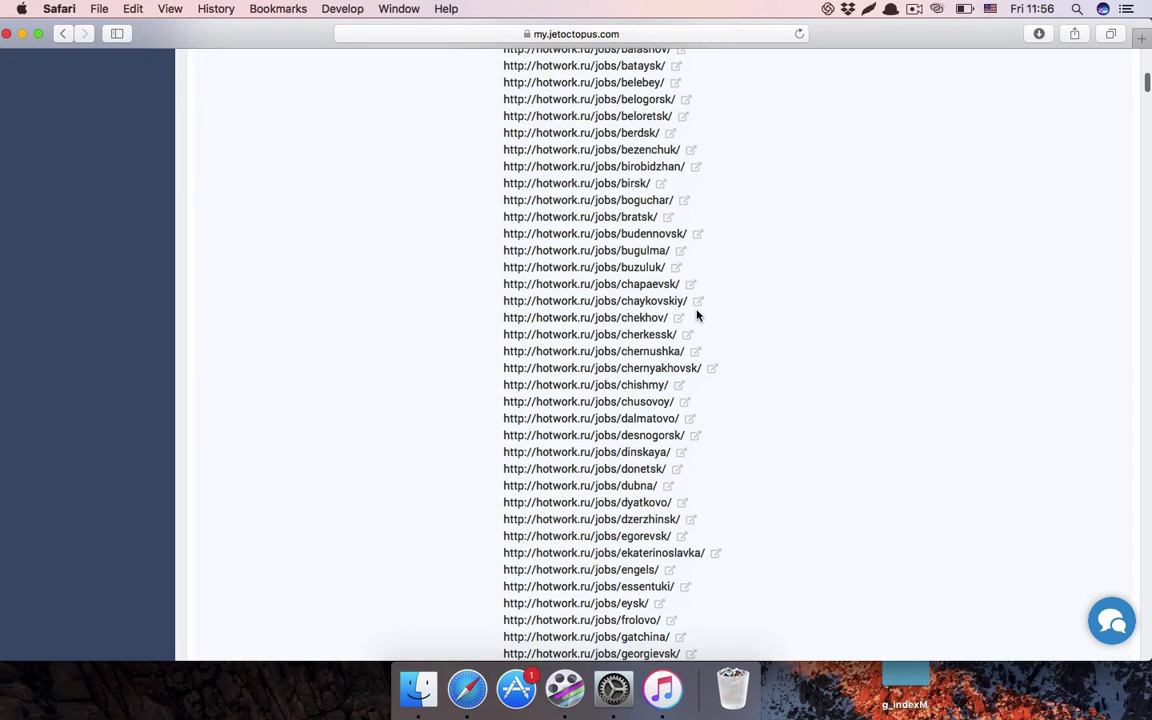
- Open the /jobs/chaykovskiy/ page from the list, and return to the top of the Cannibalization report
click(695, 303)
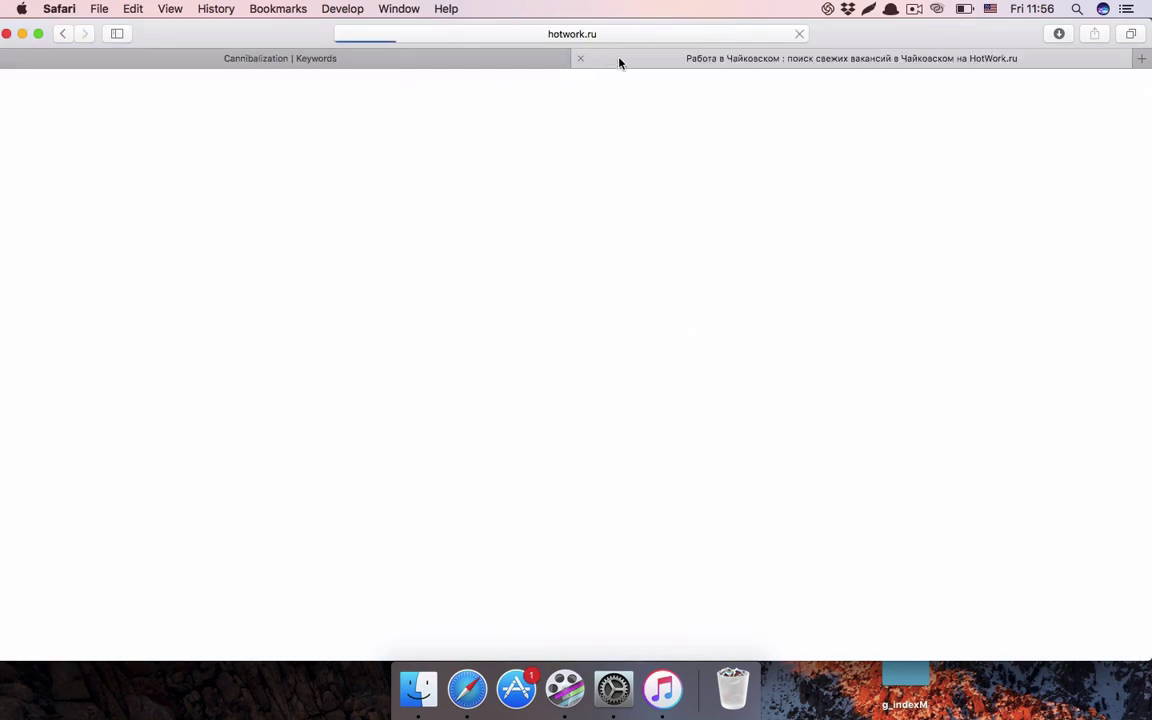
click(450, 60)
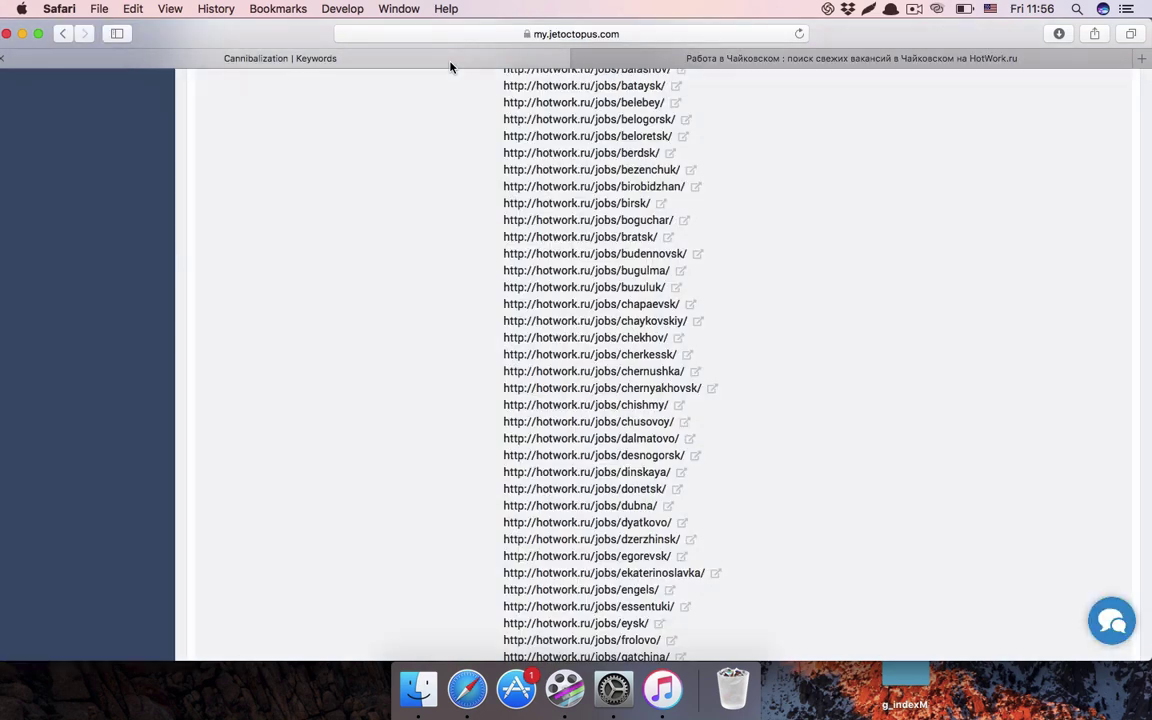
scroll(607, 489, up, 8)
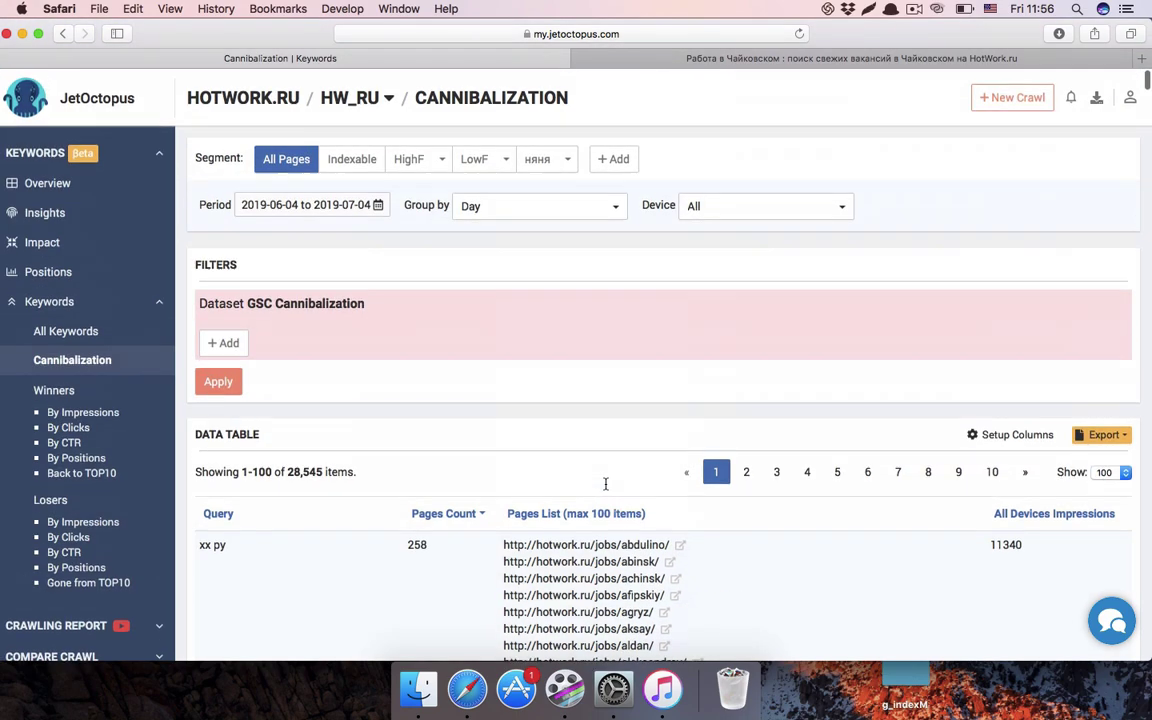
- Examine the pages competing for the following queries, such as "работа на дому", "найти работу" and "работа"
scroll(607, 489, down, 3)
scroll(606, 488, down, 20)
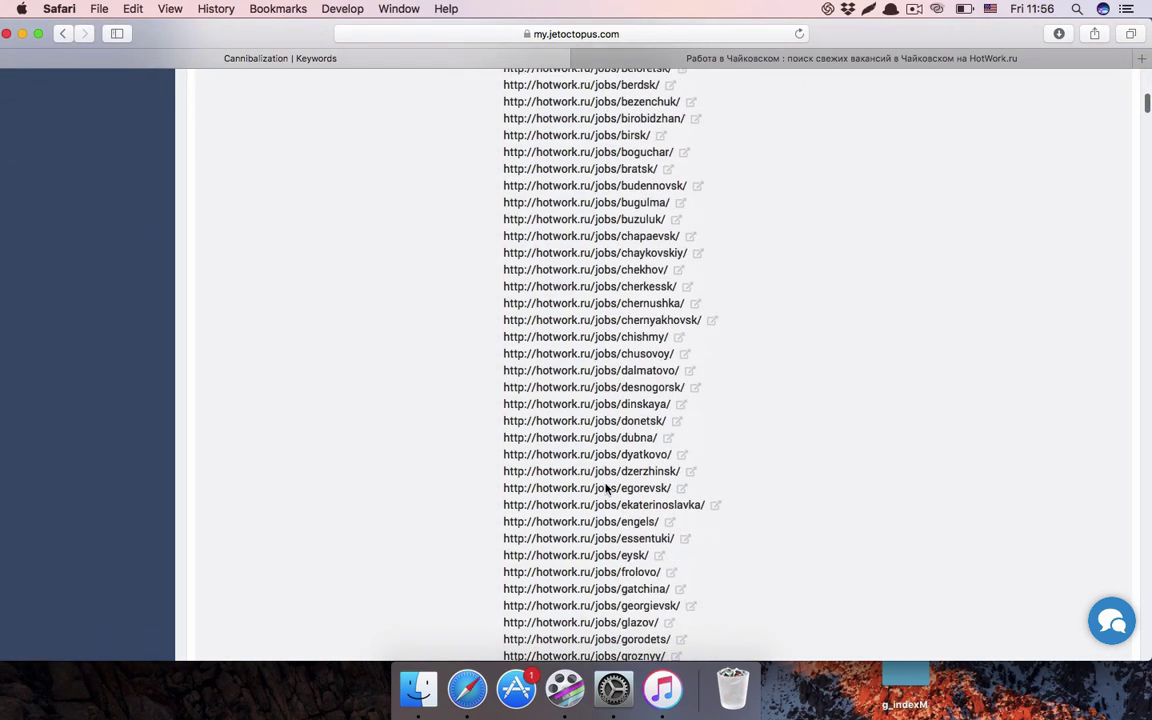
scroll(606, 488, down, 5)
scroll(606, 488, up, 3)
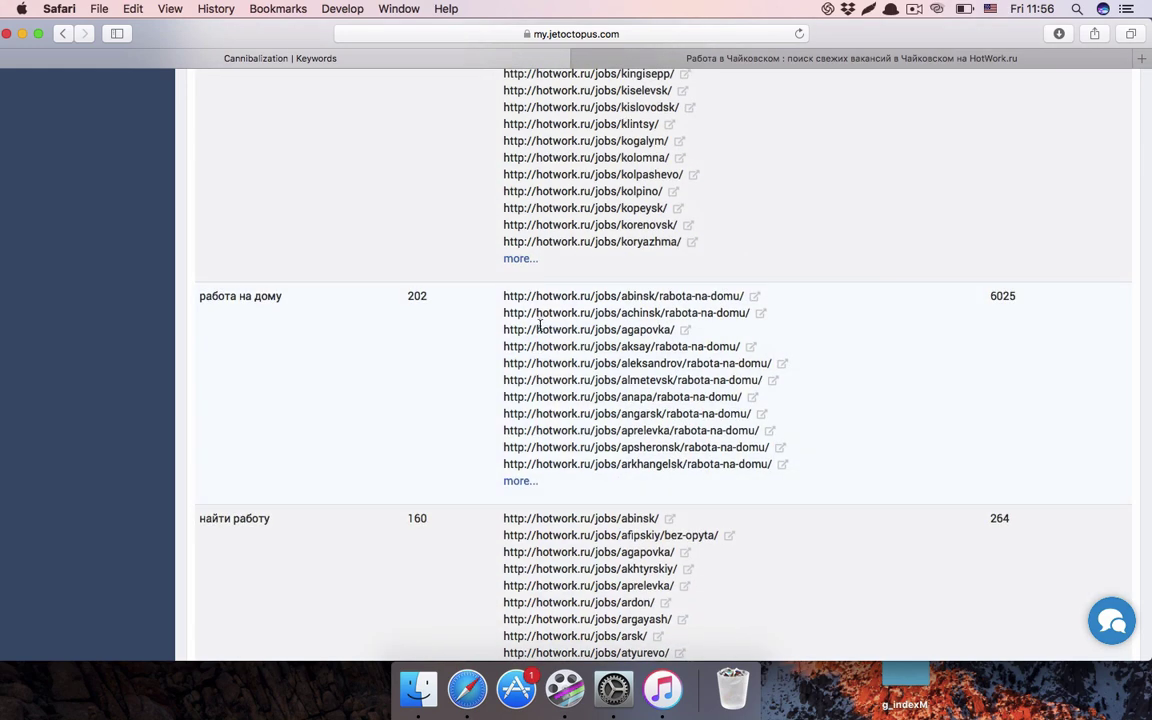
scroll(540, 326, down, 10)
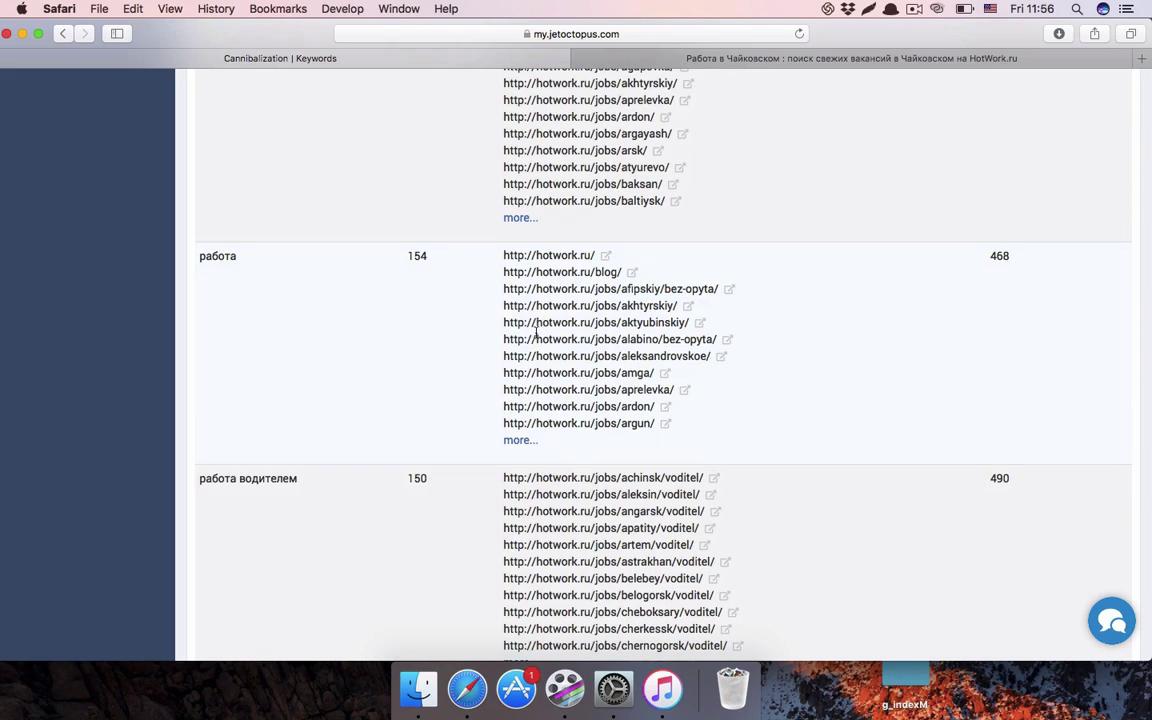
- Check the export formats offered for the cannibalization data table without exporting anything
scroll(536, 335, up, 20)
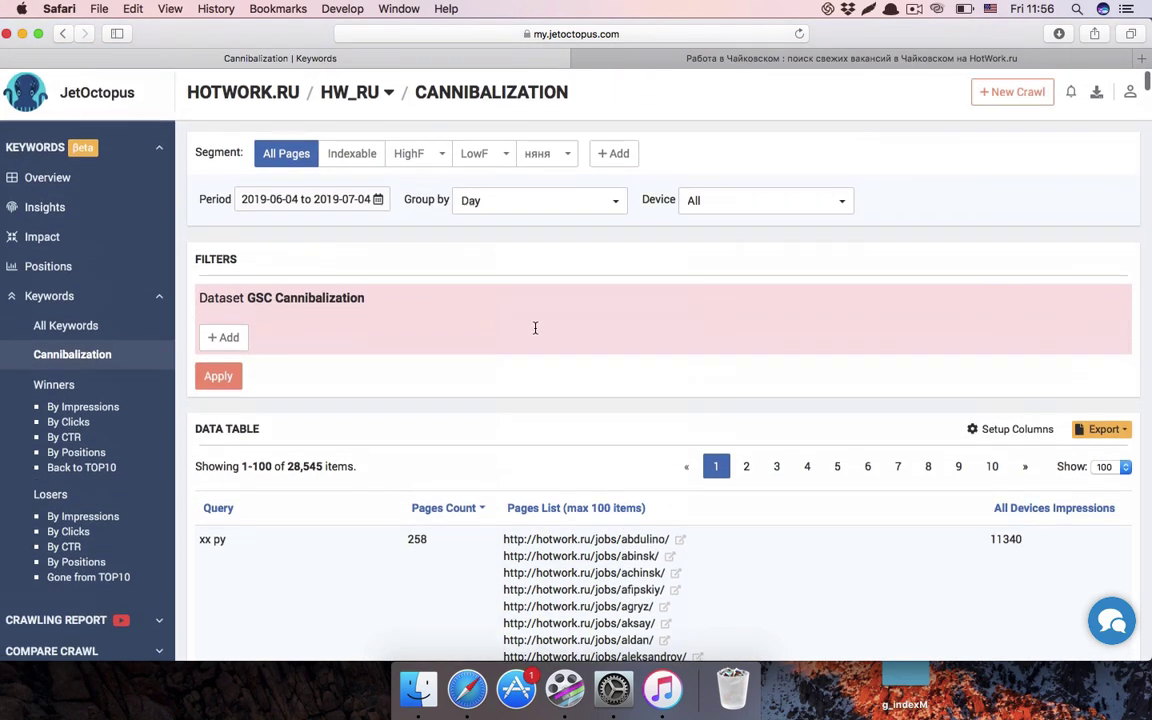
click(1110, 437)
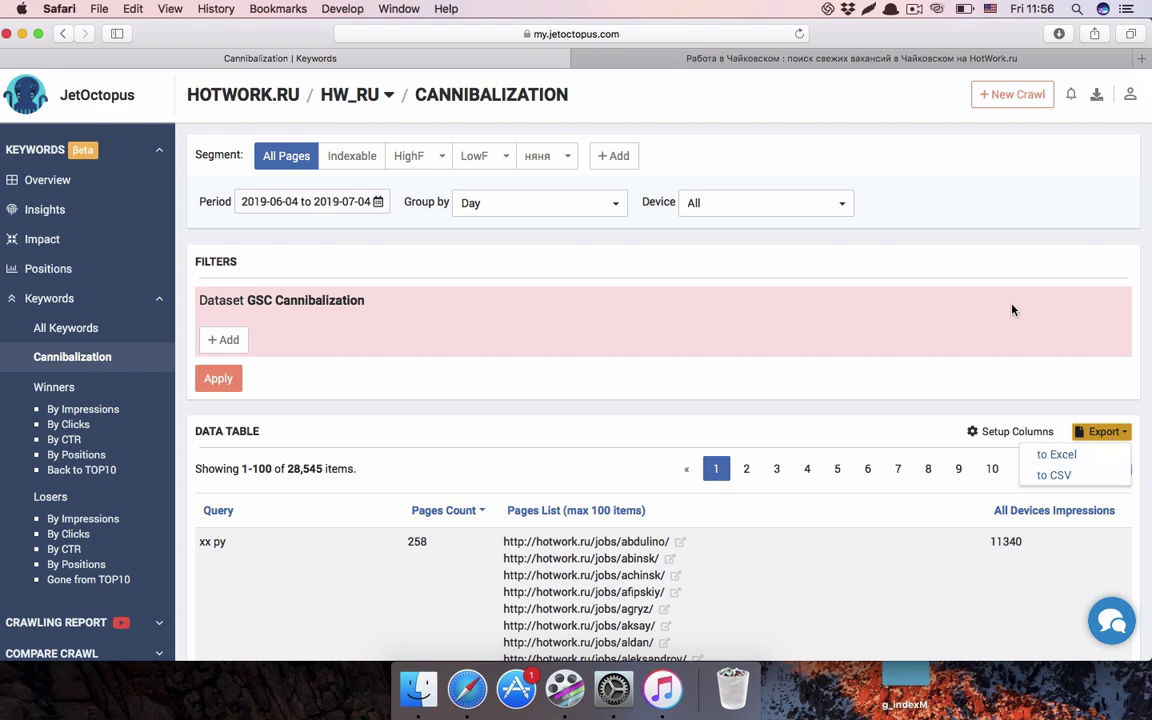
click(1053, 369)
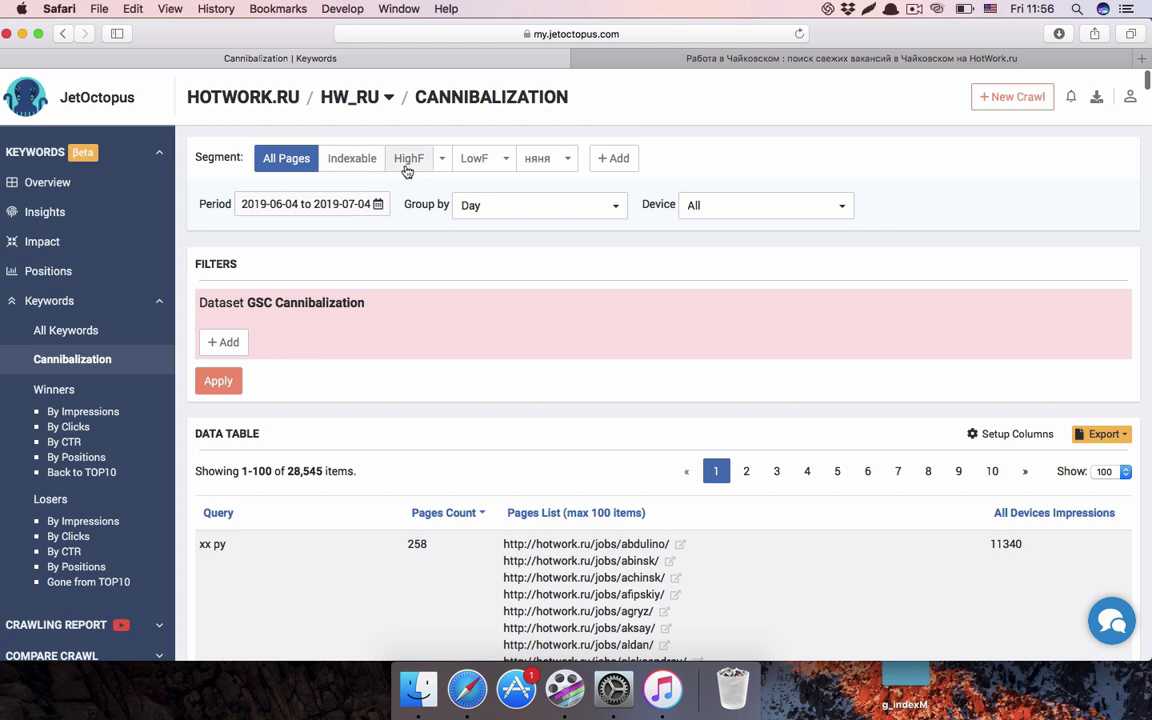
- Switch the Cannibalization report to the "няня" segment and expand the pages lists of "работа няней" and "вакансии няня"
click(541, 163)
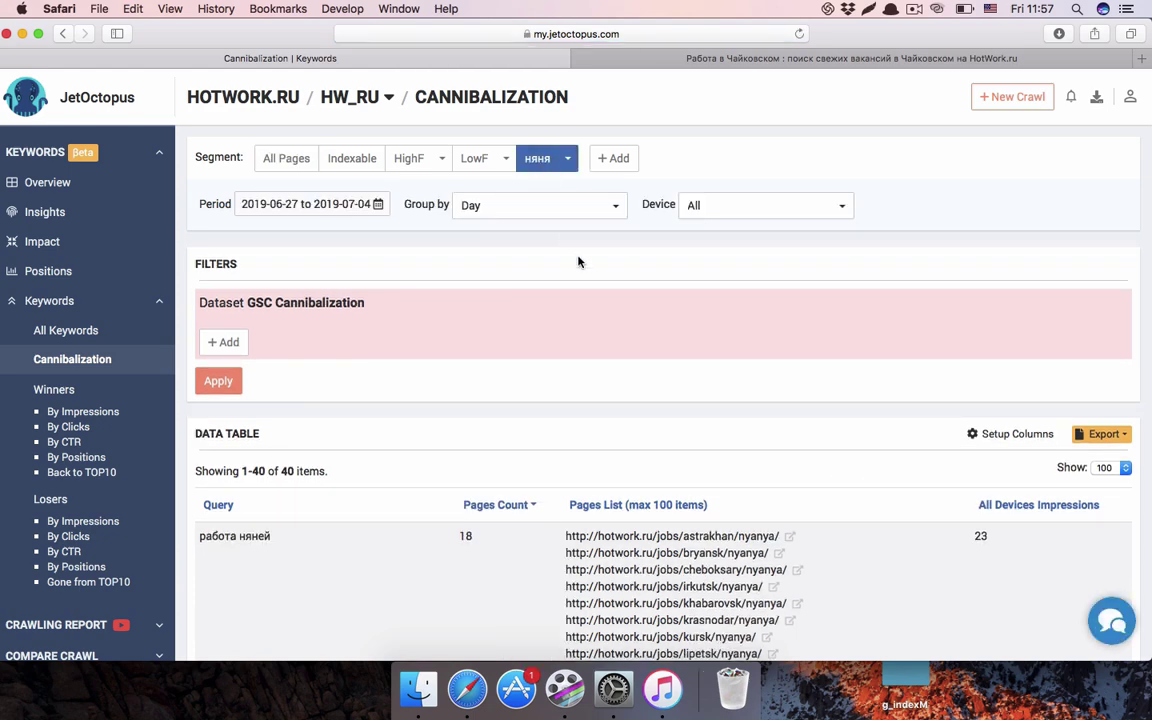
scroll(578, 262, down, 5)
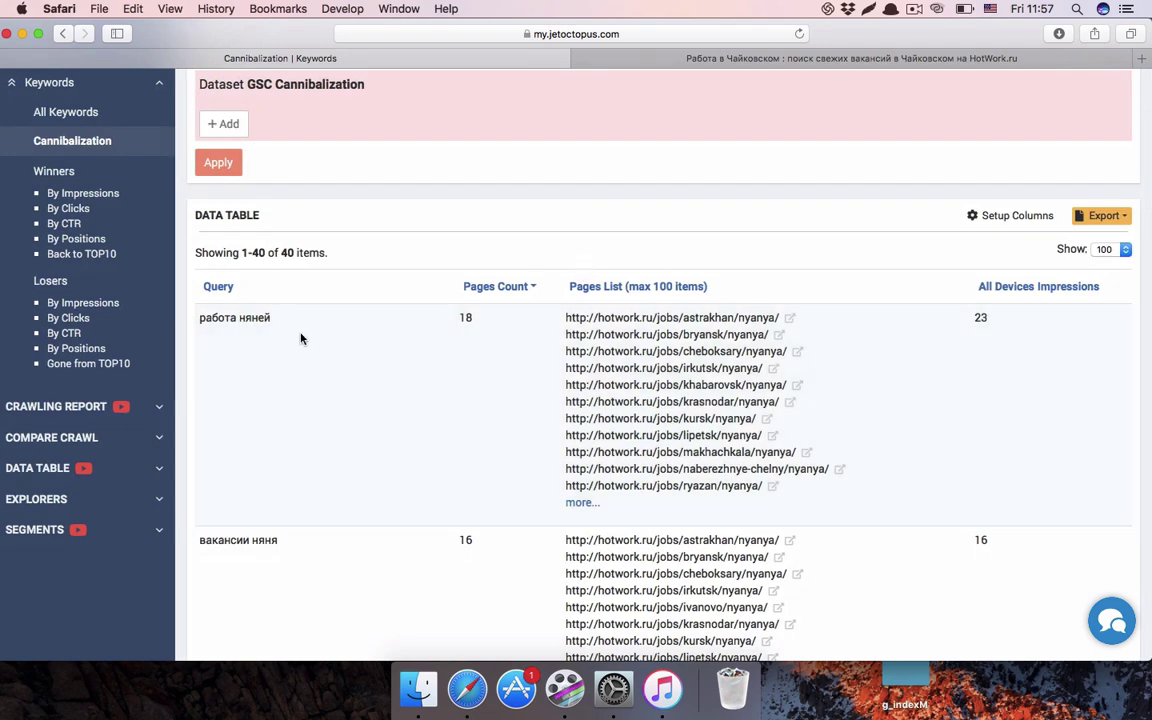
click(584, 503)
scroll(583, 513, down, 3)
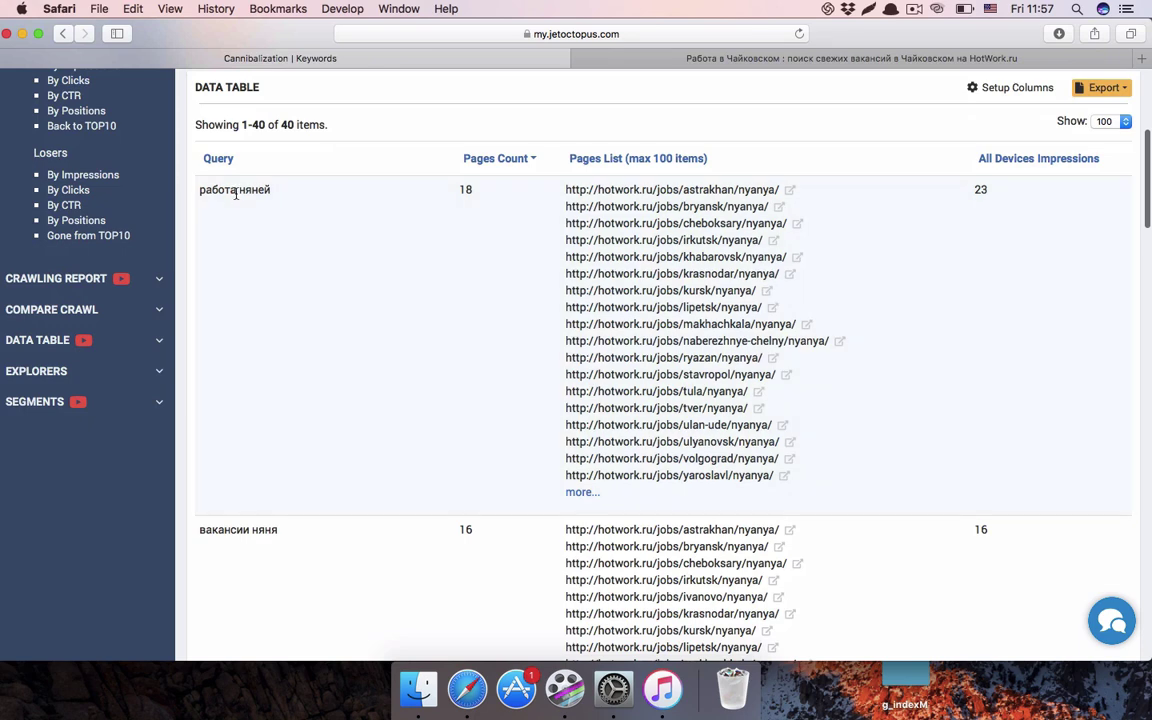
scroll(236, 193, down, 6)
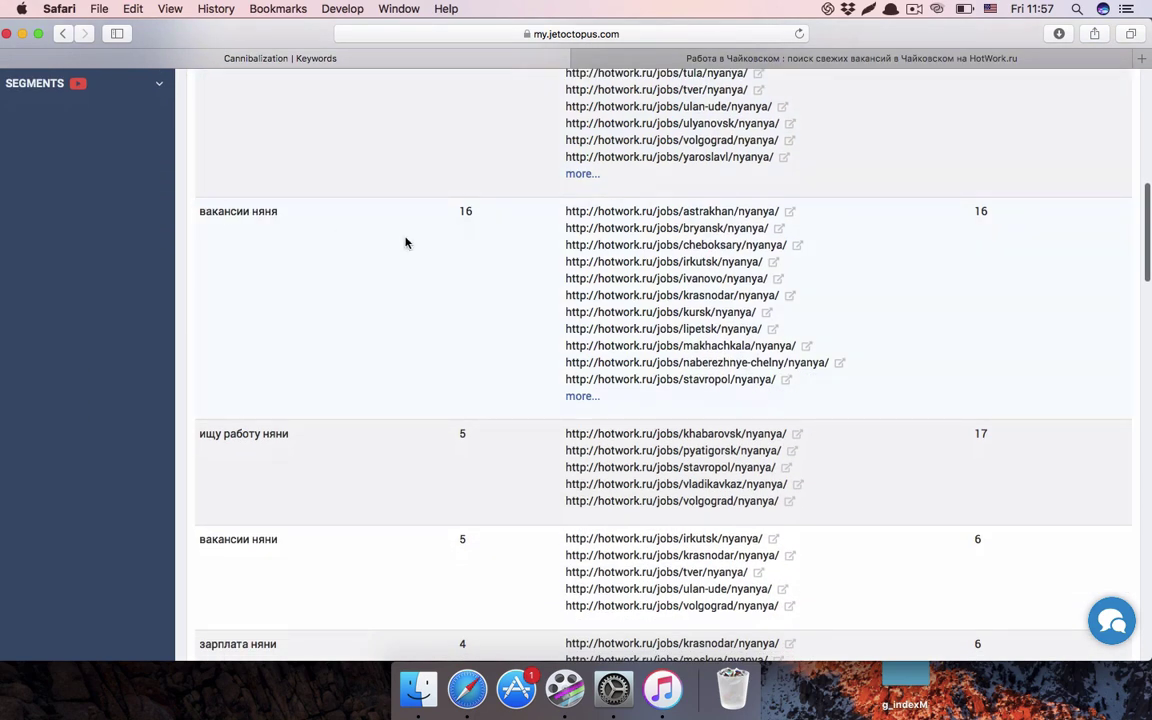
click(583, 396)
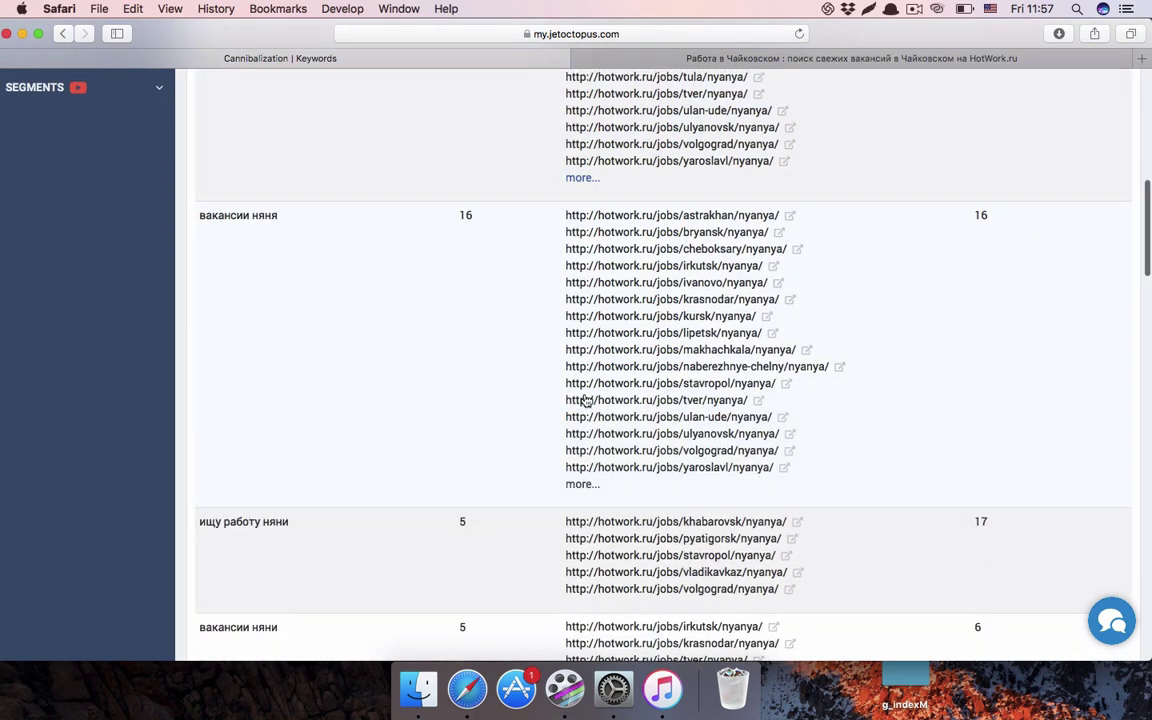
scroll(584, 395, up, 5)
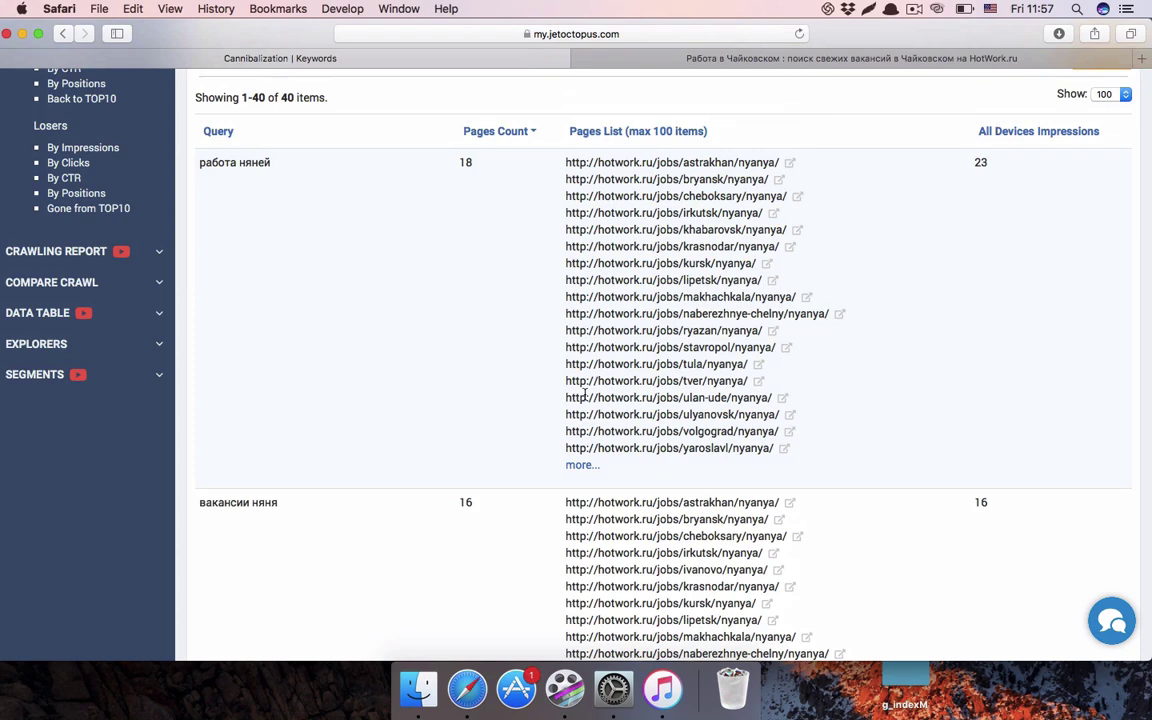
scroll(584, 395, up, 6)
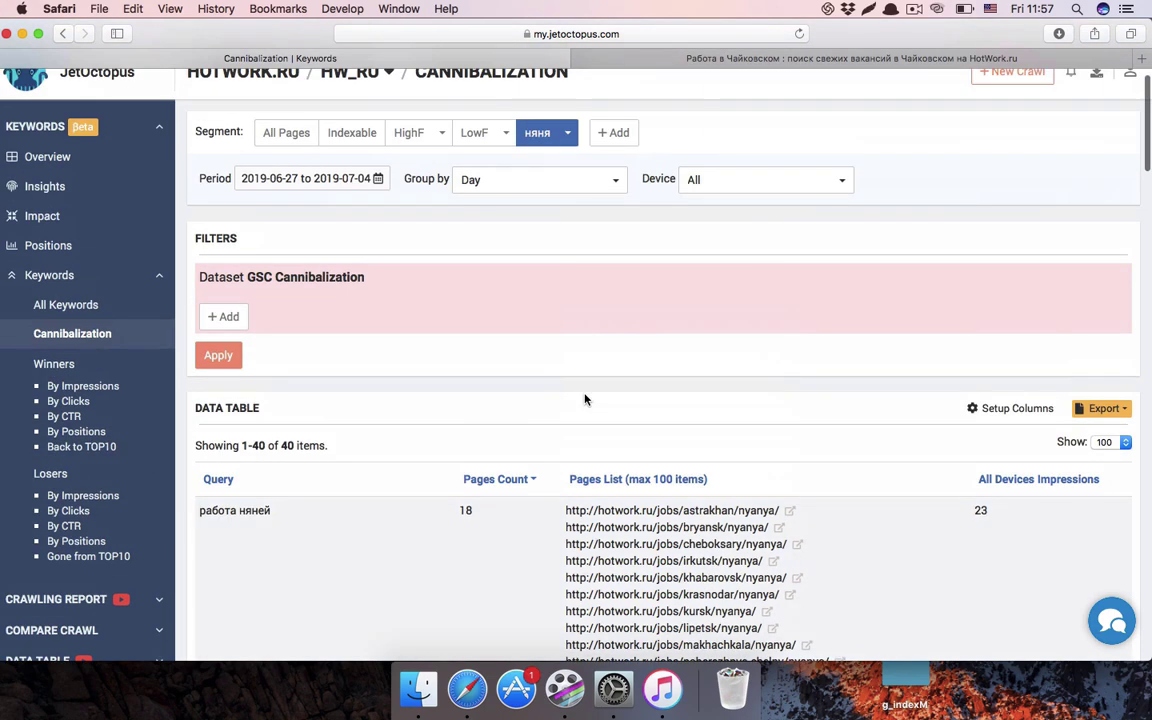
- Switch the Cannibalization report to the LowF segment and review its queries with their competing pages
click(480, 138)
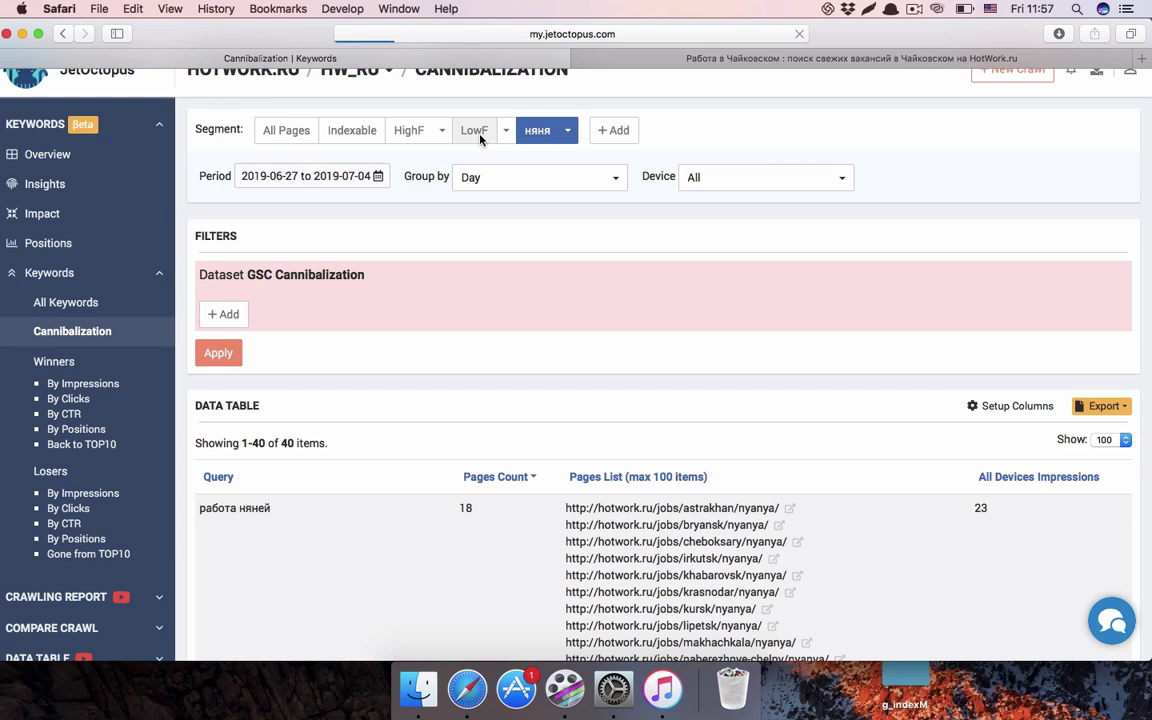
scroll(480, 140, down, 5)
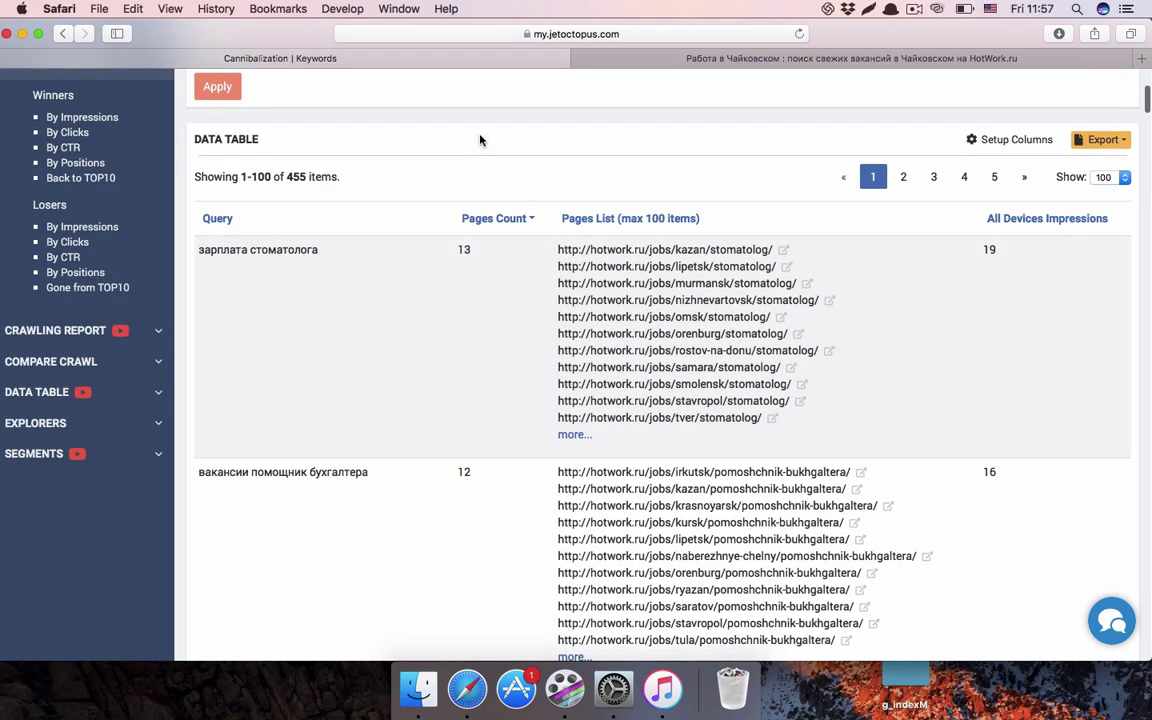
scroll(594, 230, up, 1)
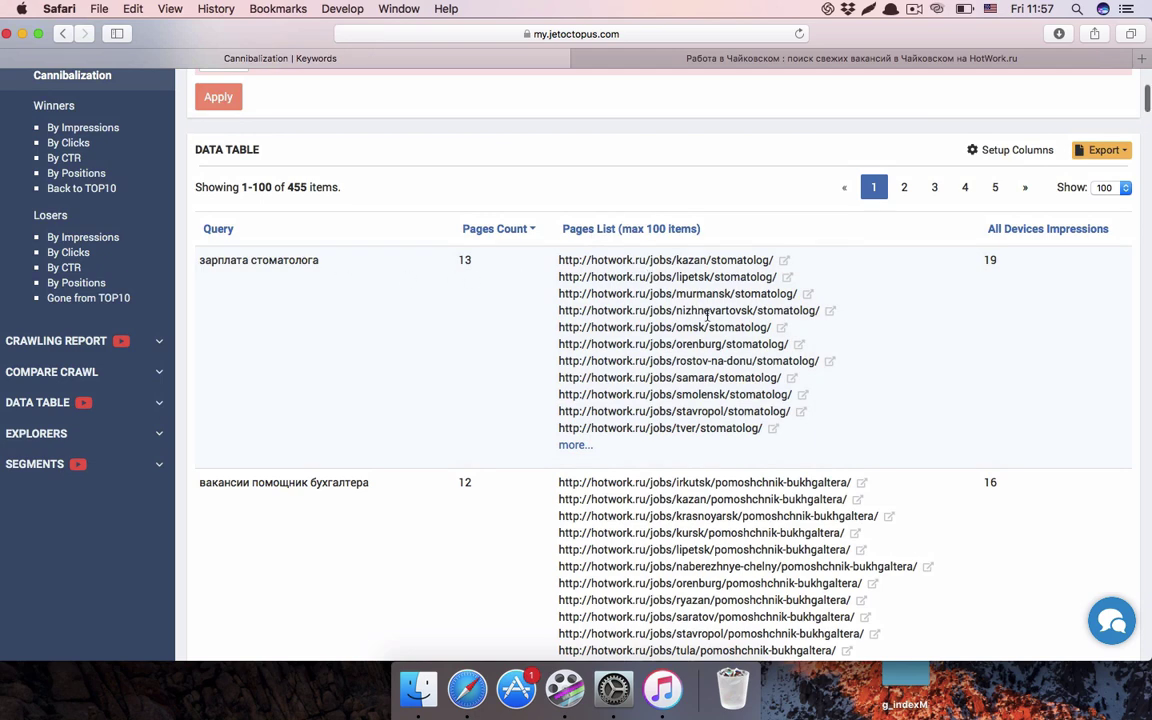
scroll(707, 315, up, 4)
scroll(707, 320, up, 2)
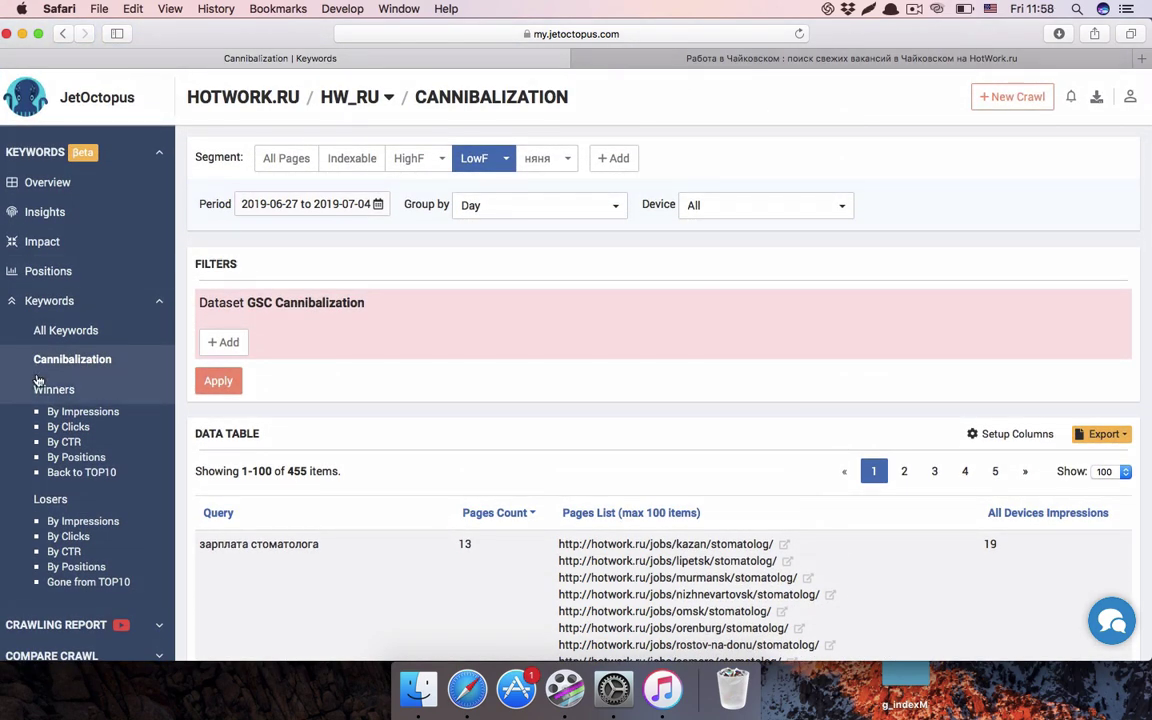
- Open the Winners keyword report for the LowF segment and examine the differences between periods in its data table
click(51, 396)
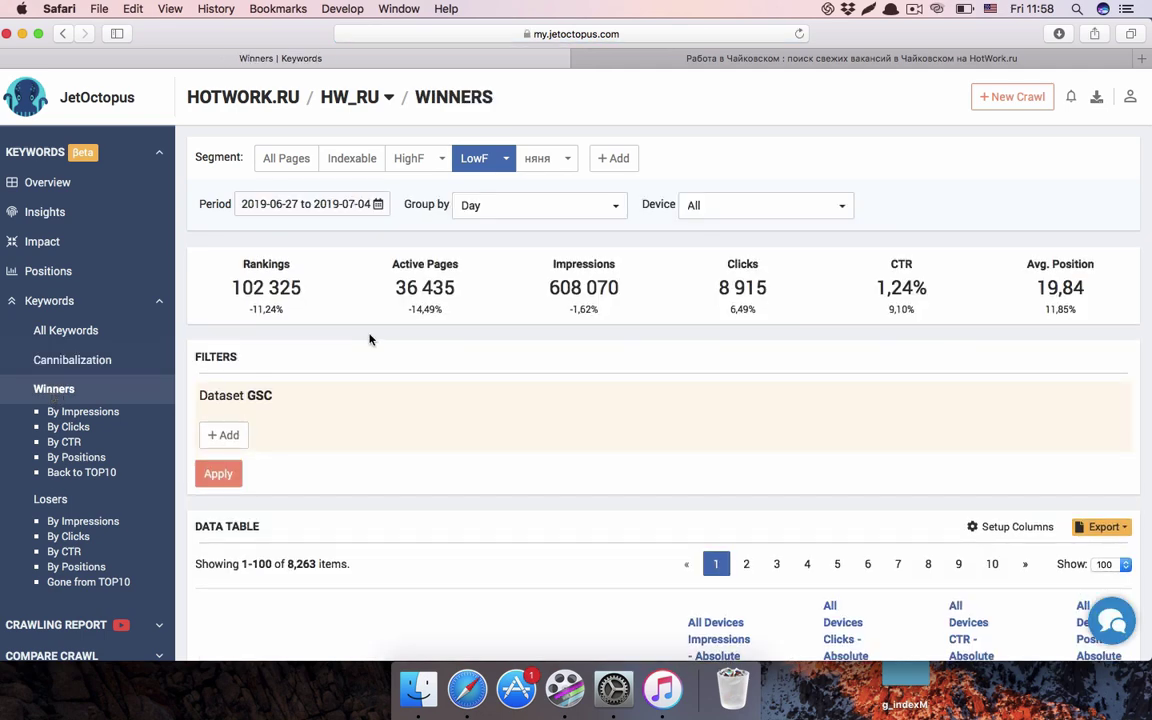
scroll(369, 340, down, 5)
scroll(369, 340, down, 1)
scroll(369, 340, right, 1)
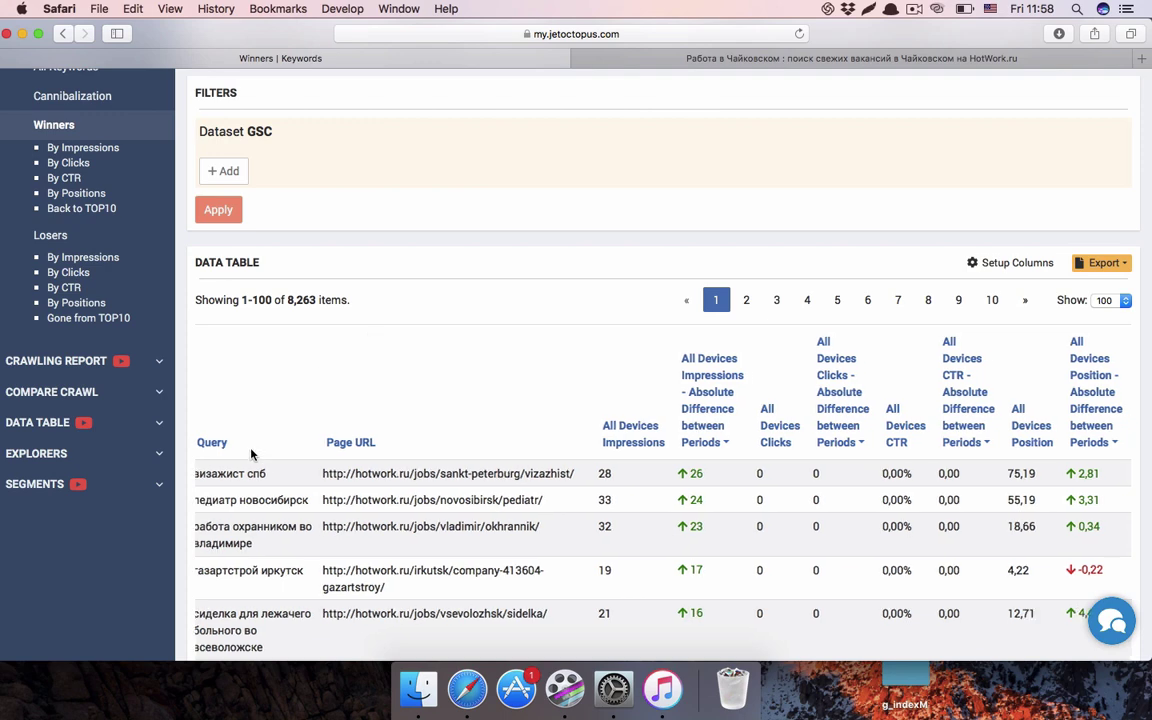
scroll(364, 481, down, 3)
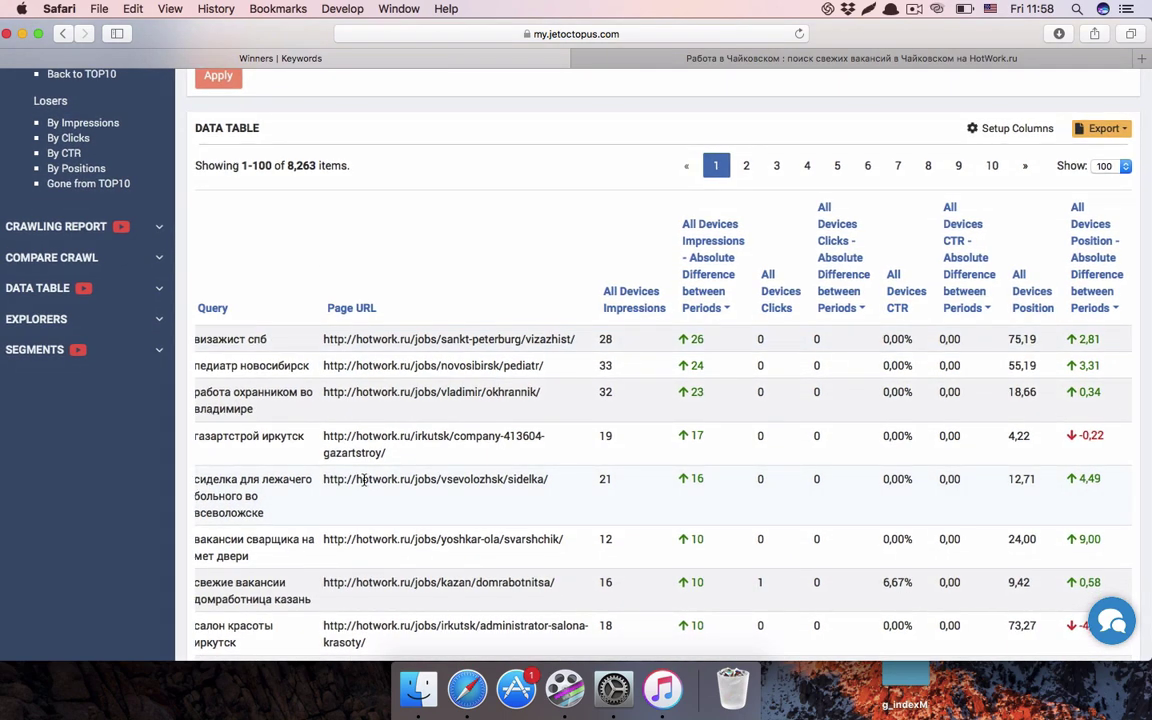
scroll(364, 481, up, 10)
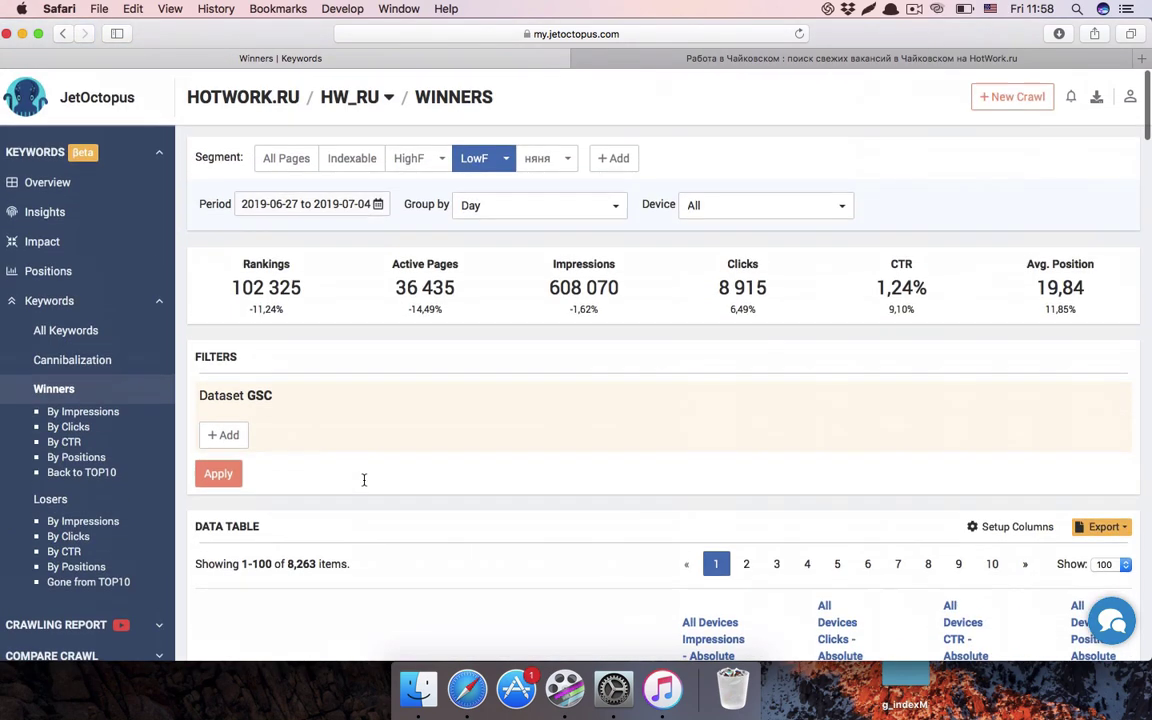
- Apply the Last month period, 2019-06-04 to 2019-07-04, to the Winners report
click(377, 205)
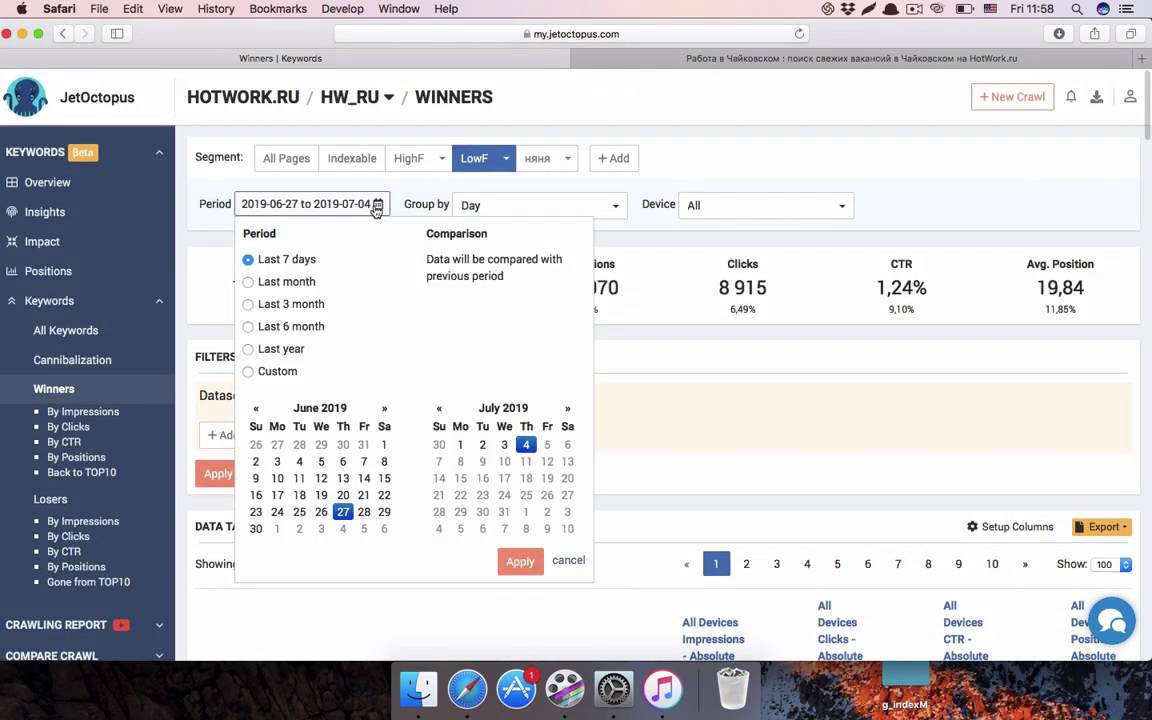
click(246, 281)
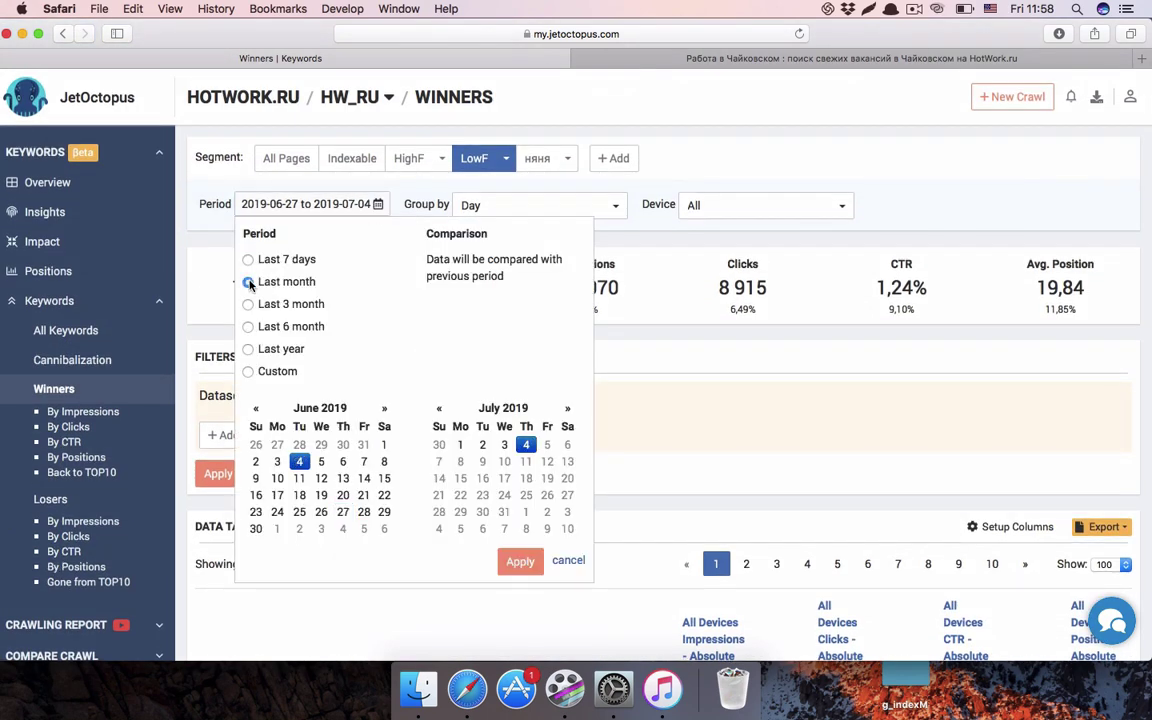
click(520, 561)
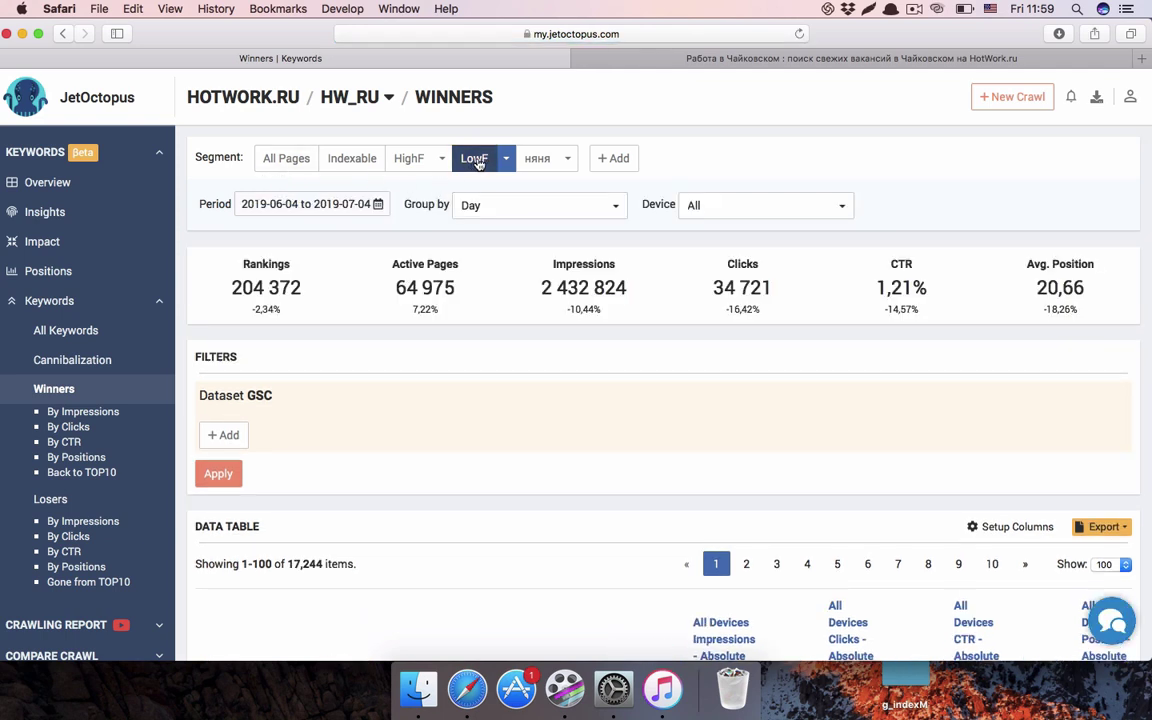
- Switch the Winners report to all pages and examine the queries' changes in impressions, clicks, CTR and position
click(272, 165)
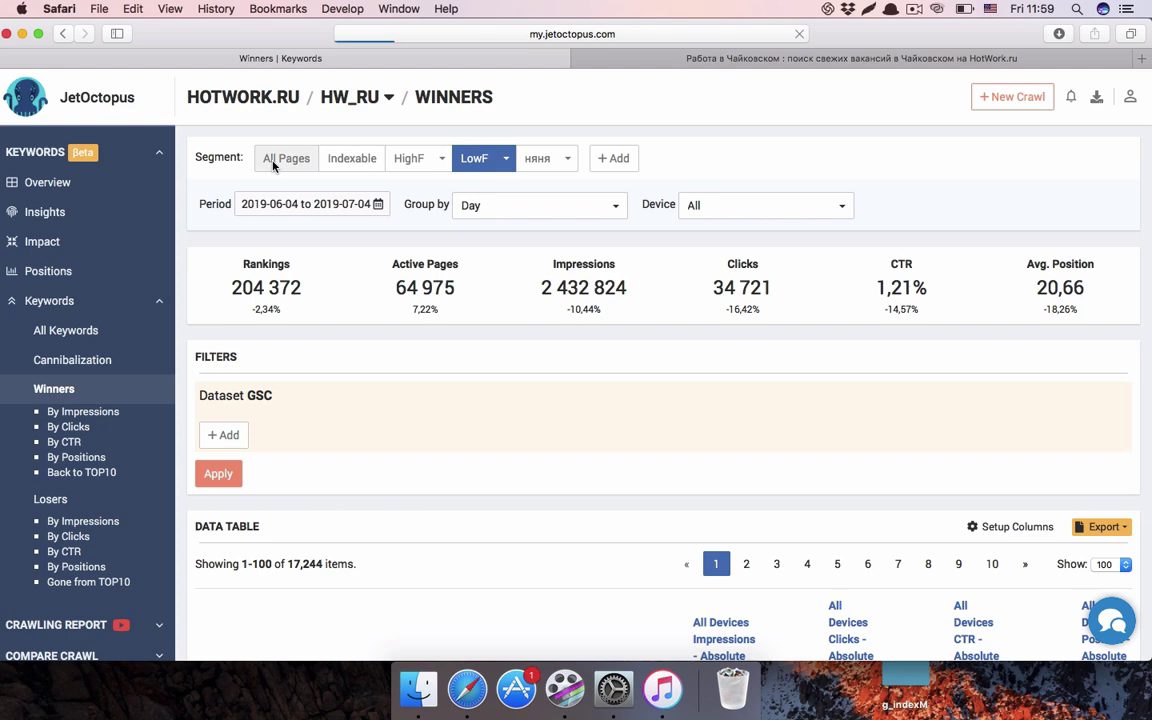
scroll(463, 339, down, 5)
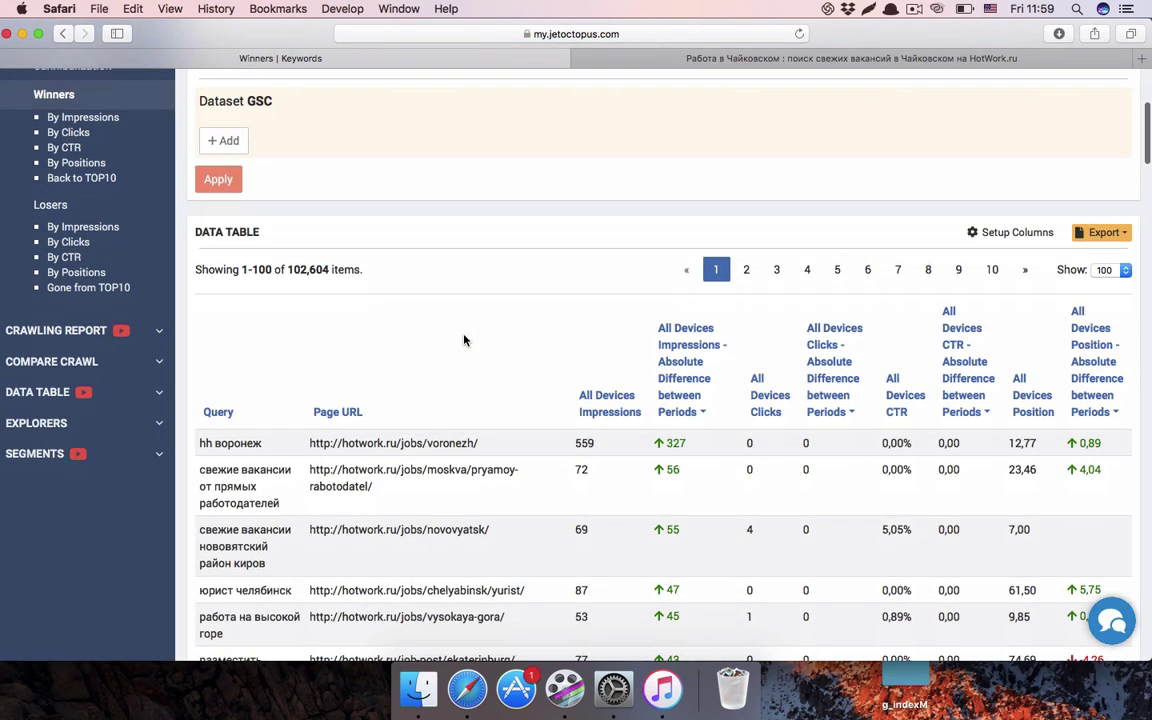
scroll(680, 424, down, 3)
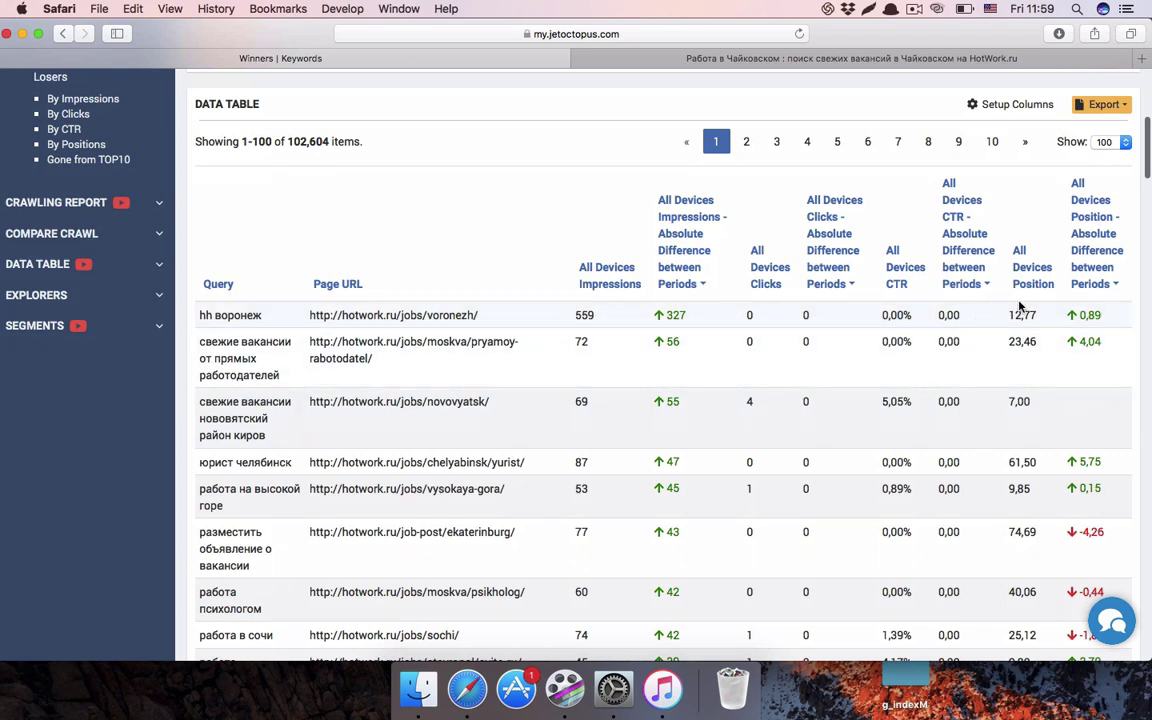
- Check the column setup of the Winners data table and leave its columns as they are
scroll(1093, 378, down, 5)
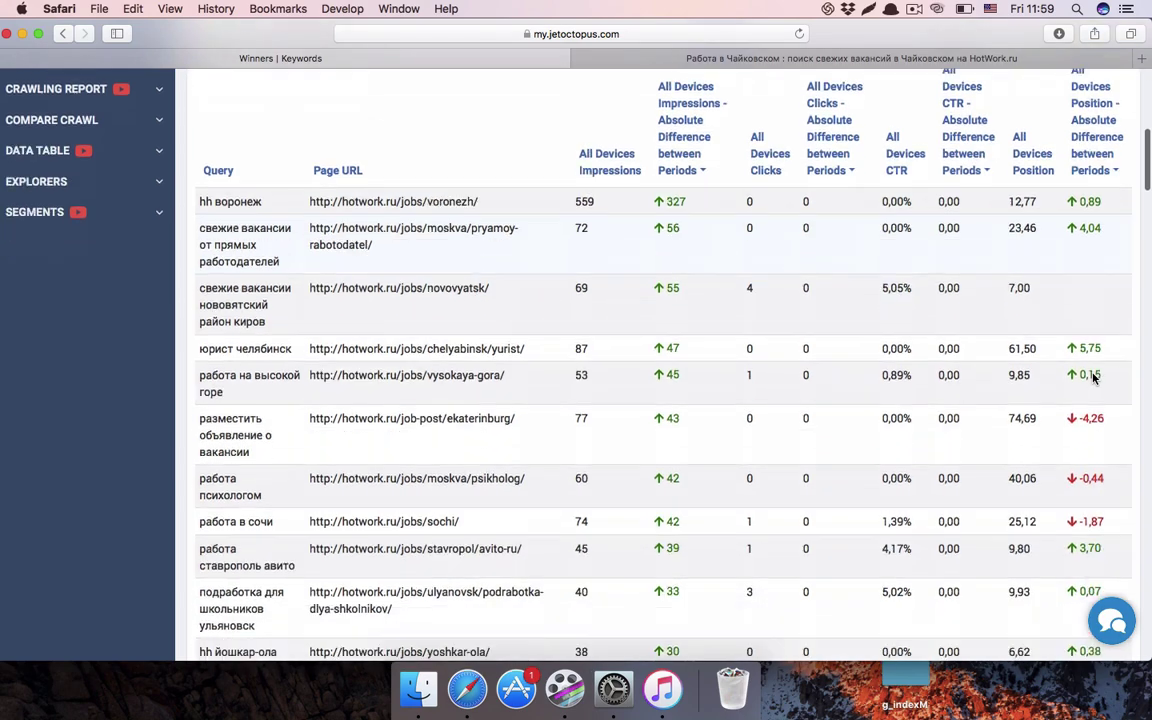
scroll(1093, 378, up, 6)
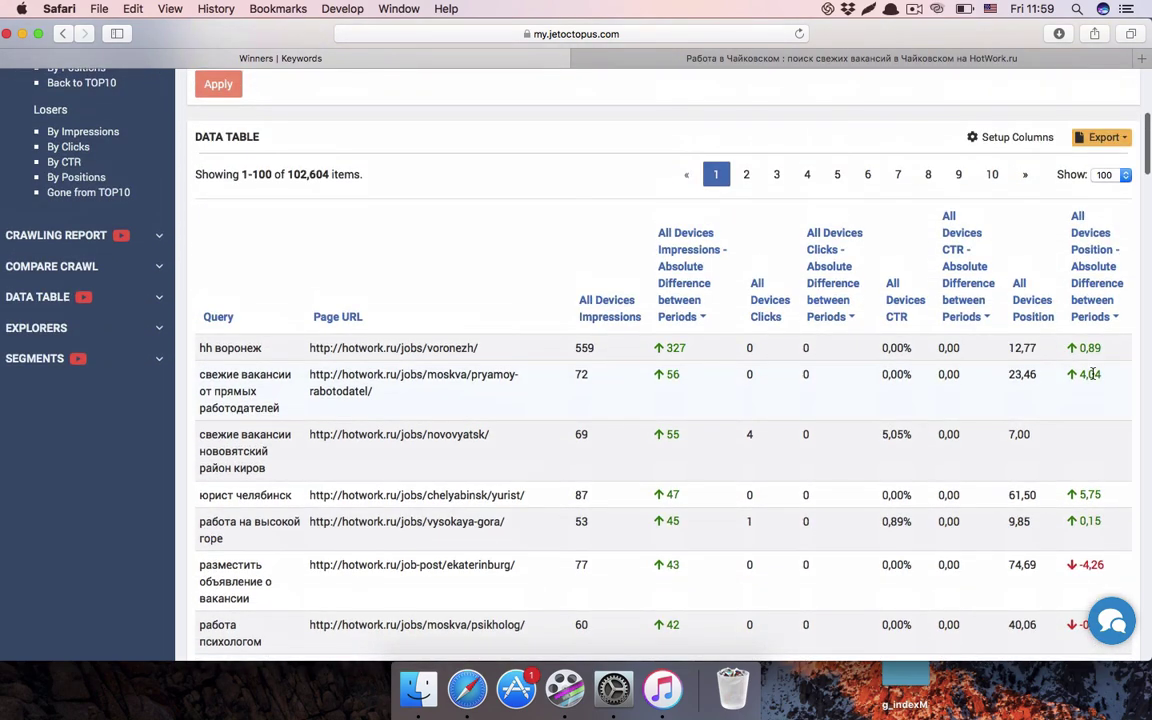
click(1017, 138)
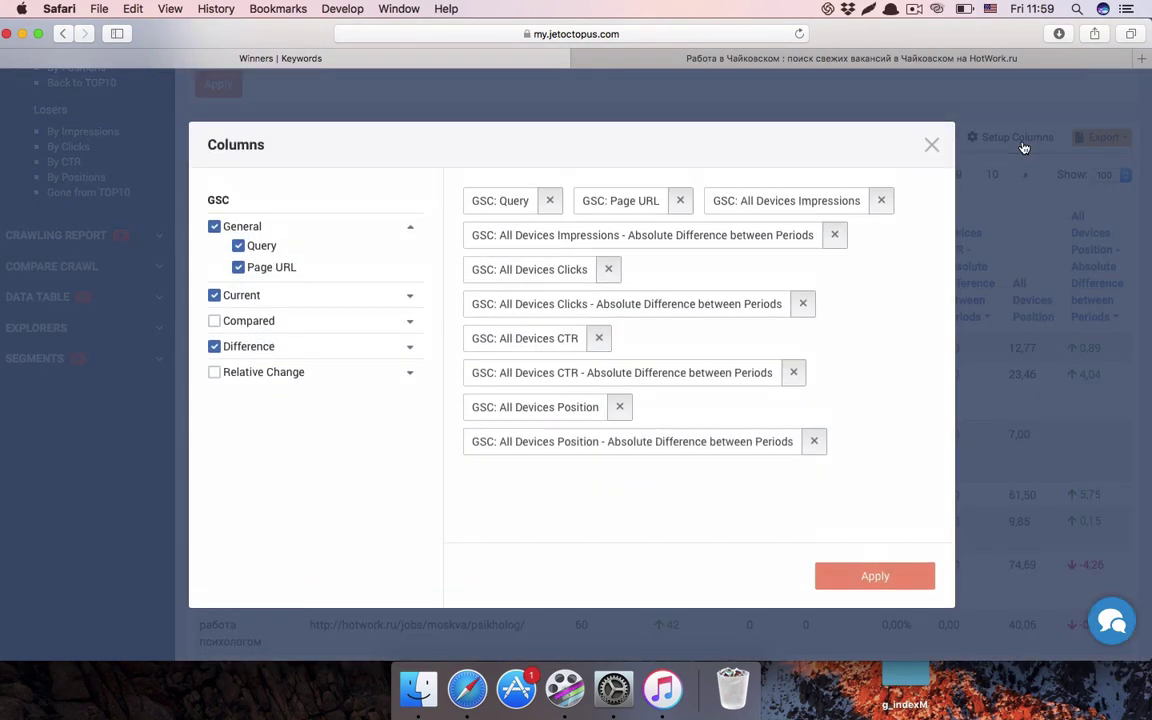
click(932, 146)
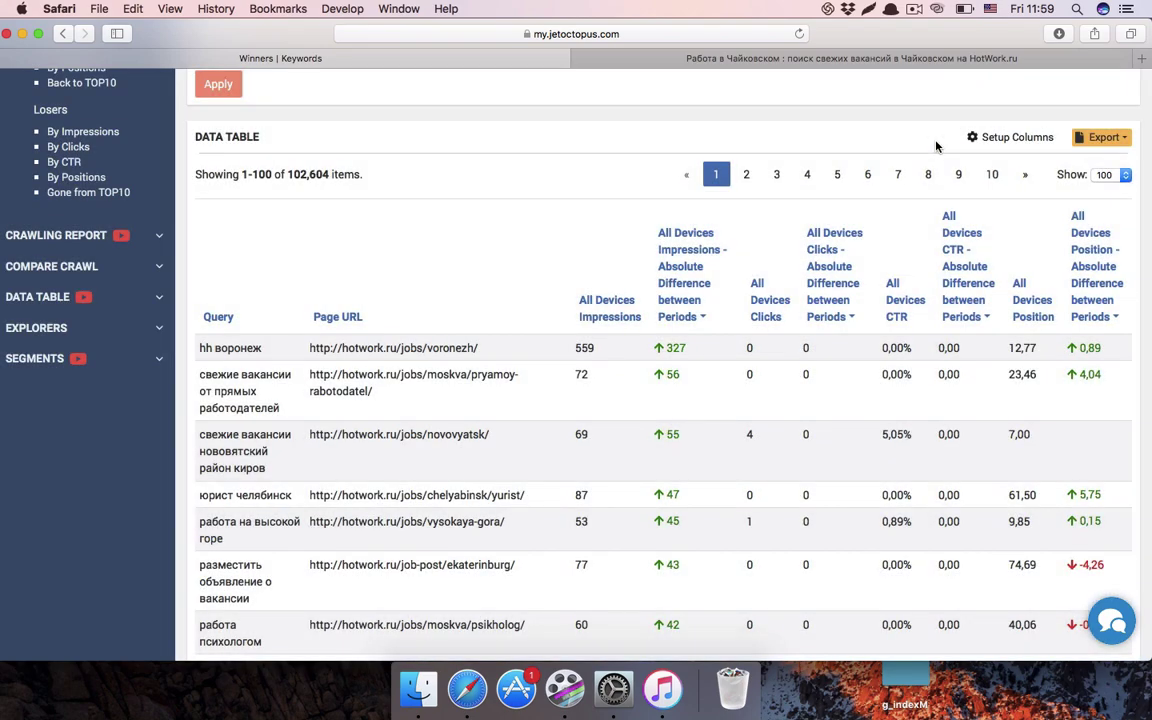
- Examine the queries, page URLs and period differences further down the Winners data table
scroll(936, 147, down, 5)
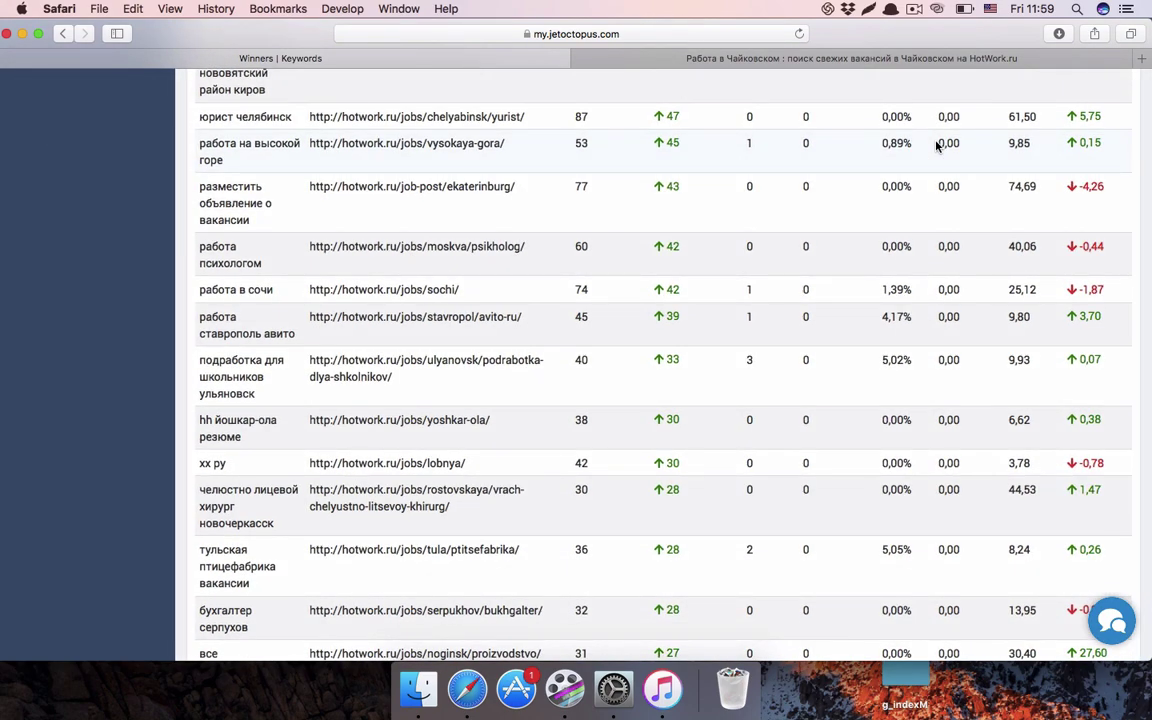
scroll(936, 147, down, 4)
scroll(936, 147, down, 1)
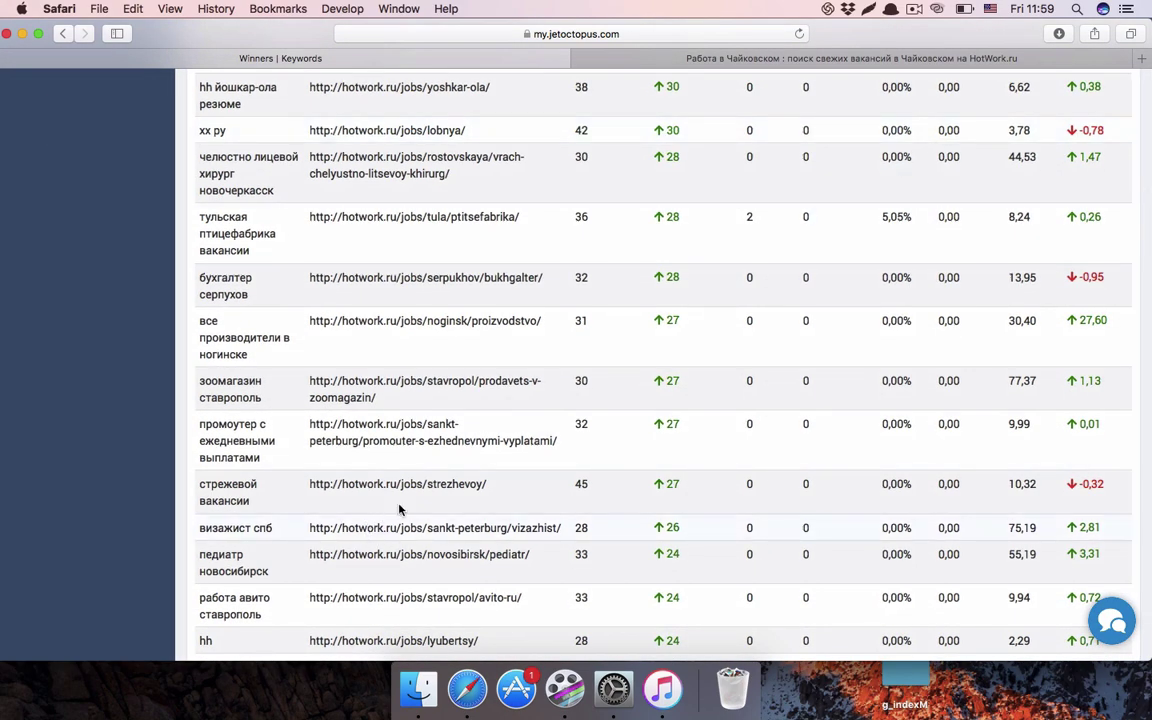
scroll(530, 477, down, 3)
scroll(530, 477, up, 12)
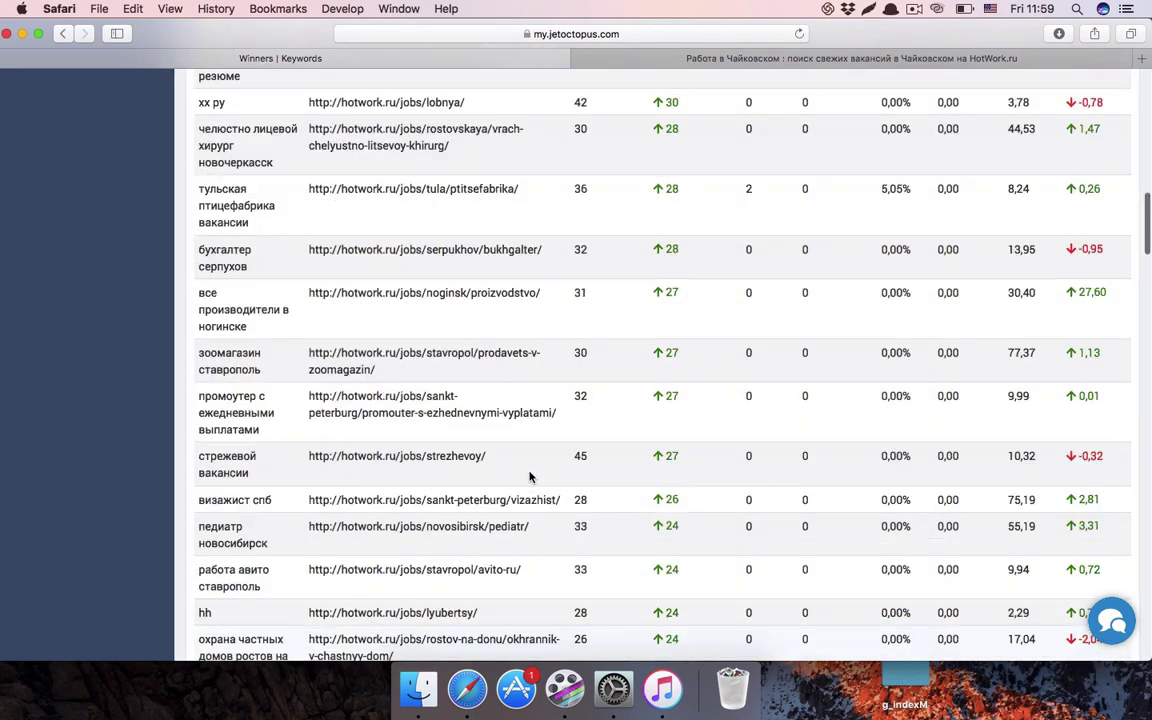
scroll(483, 296, up, 5)
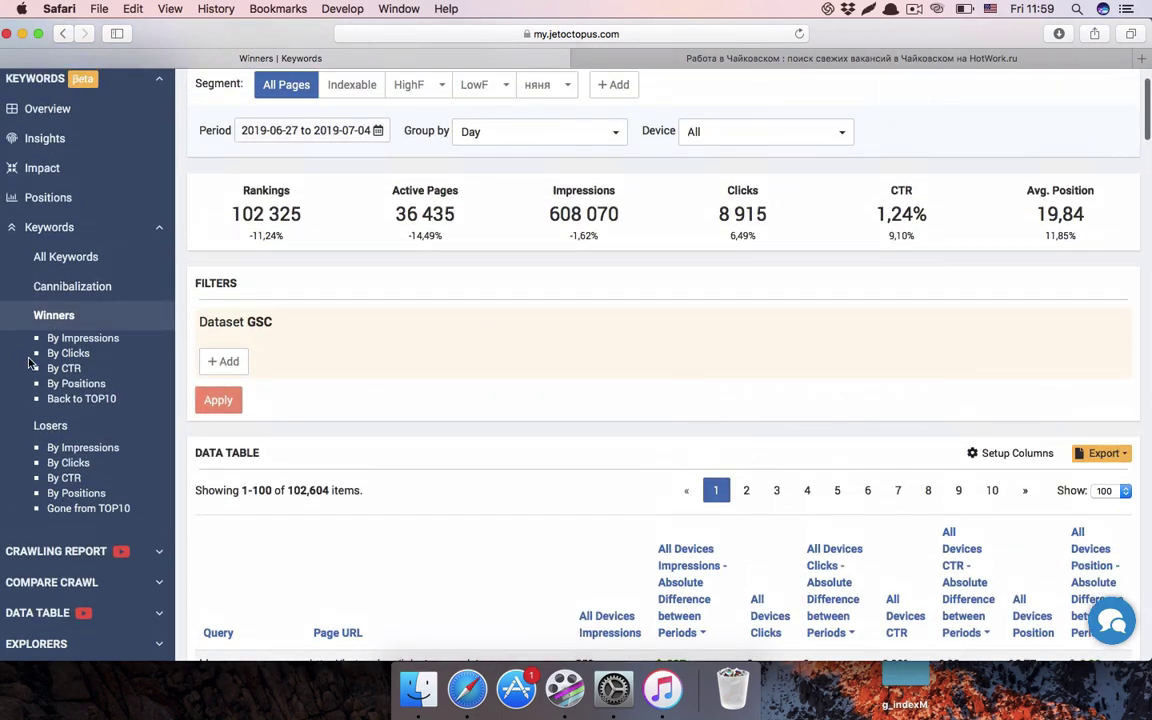
- View the Winners report by impressions and by clicks to compare absolute and relative differences between periods
click(115, 340)
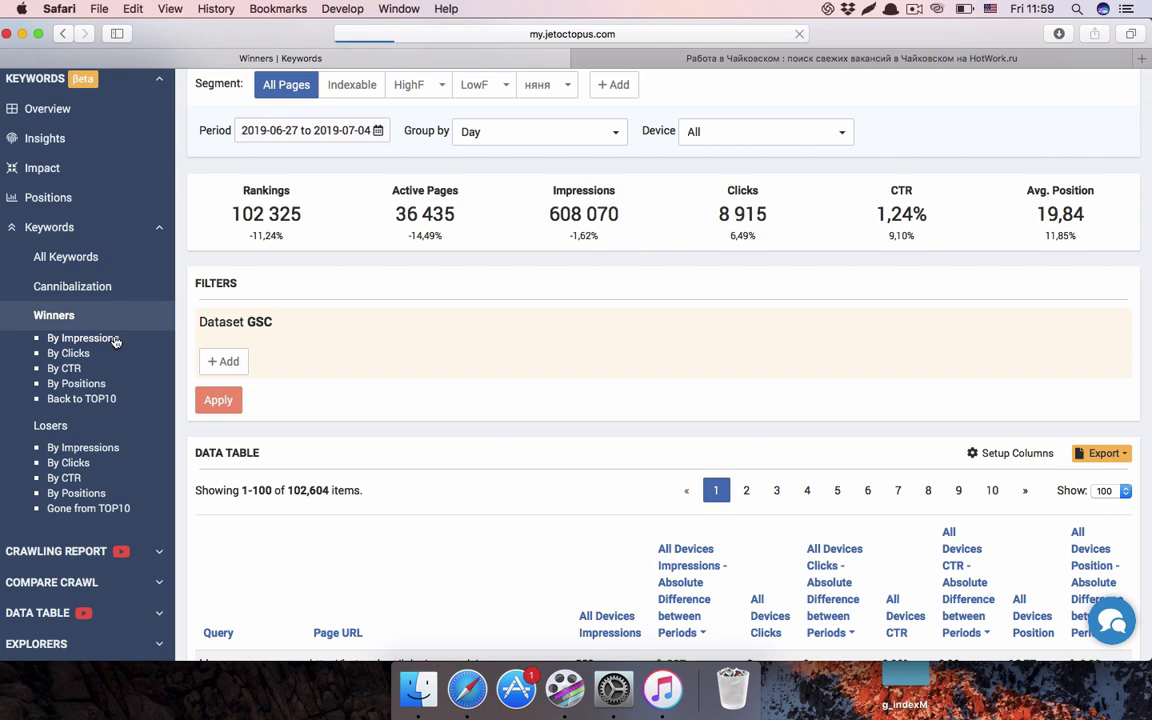
scroll(115, 340, down, 2)
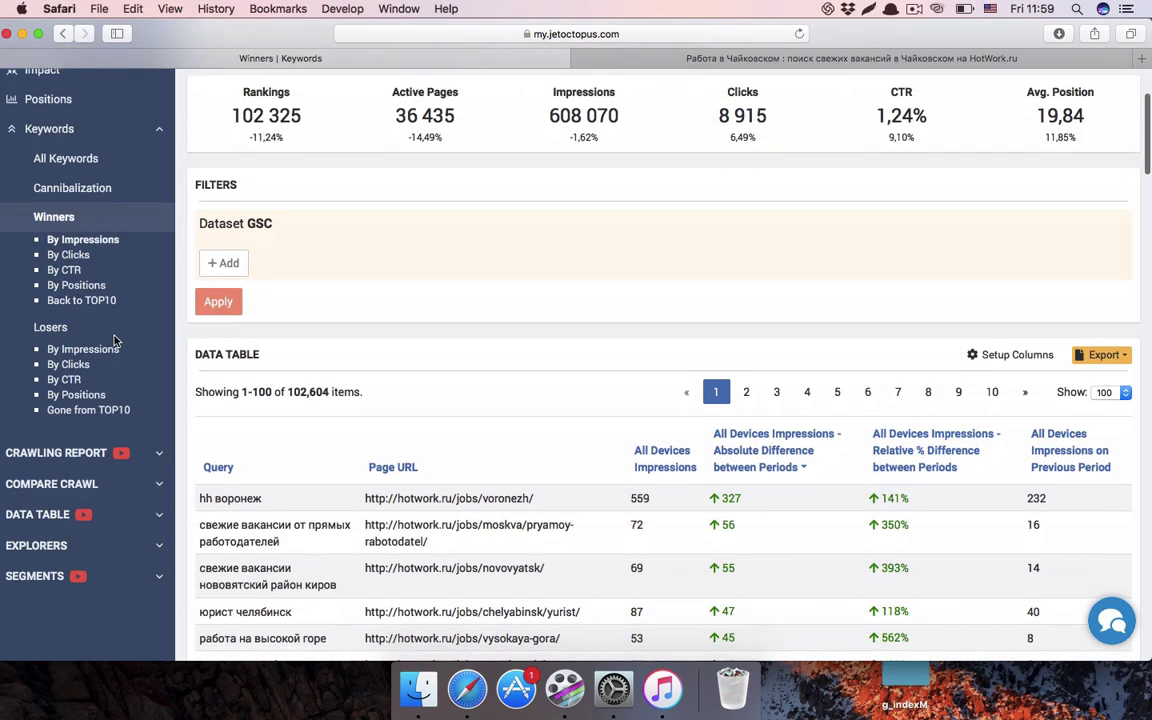
scroll(115, 340, down, 1)
click(67, 193)
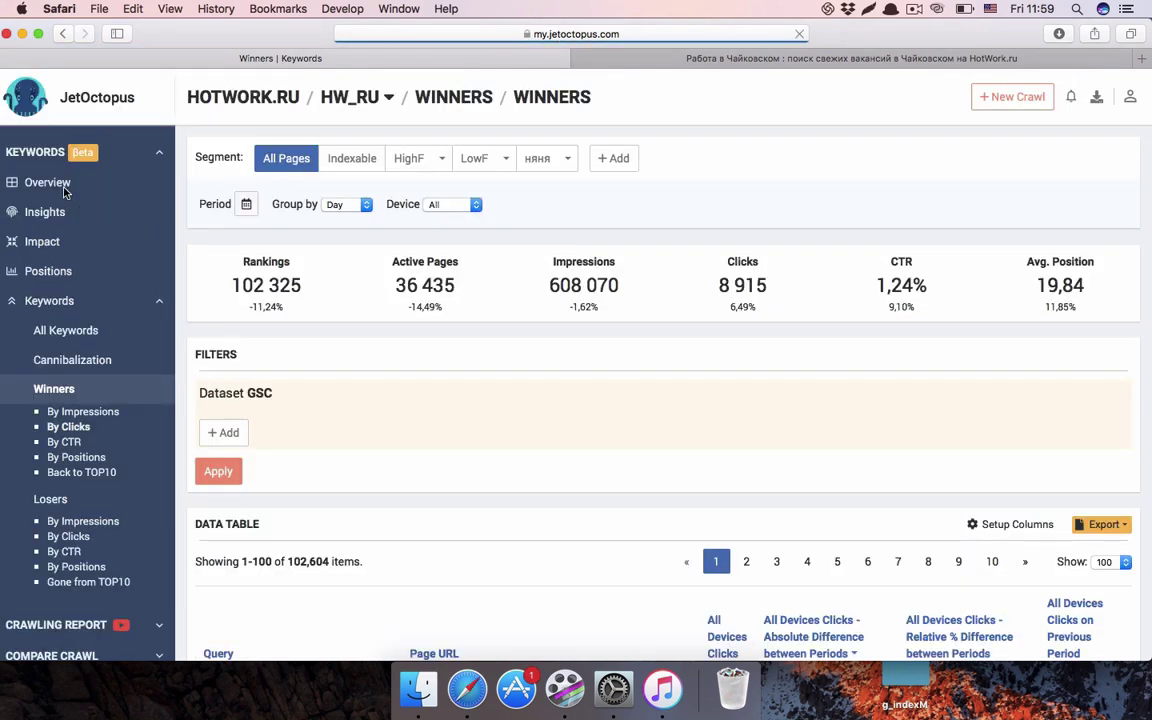
scroll(72, 257, down, 3)
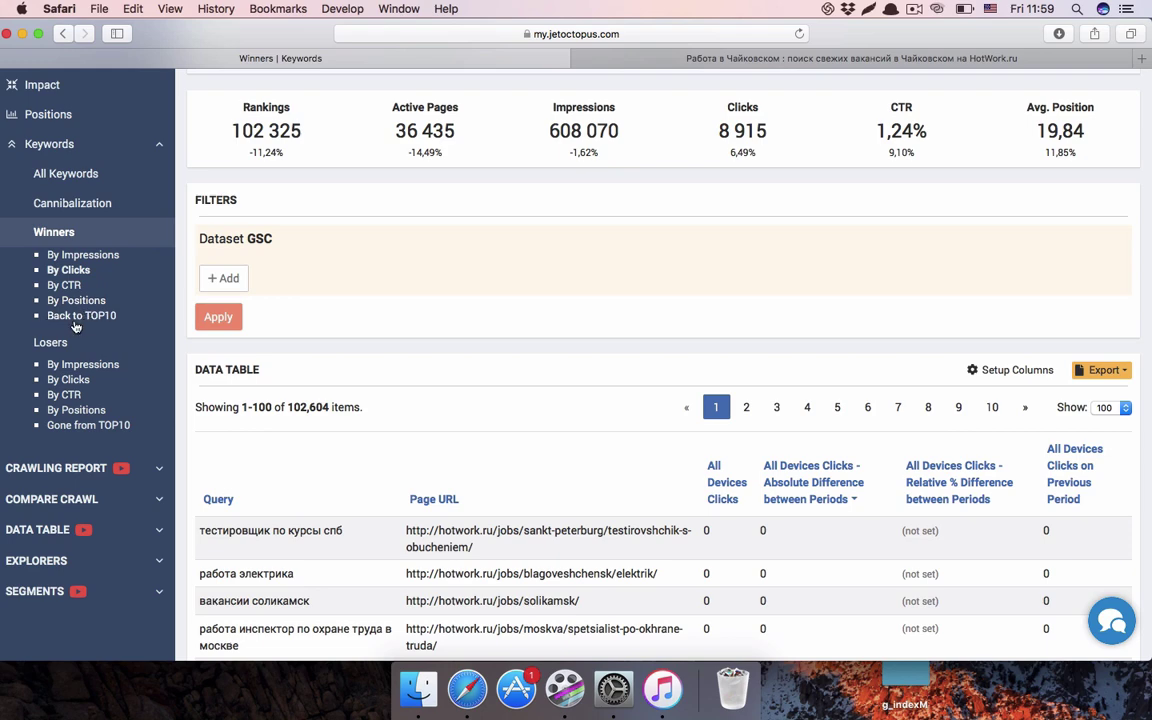
scroll(83, 303, down, 2)
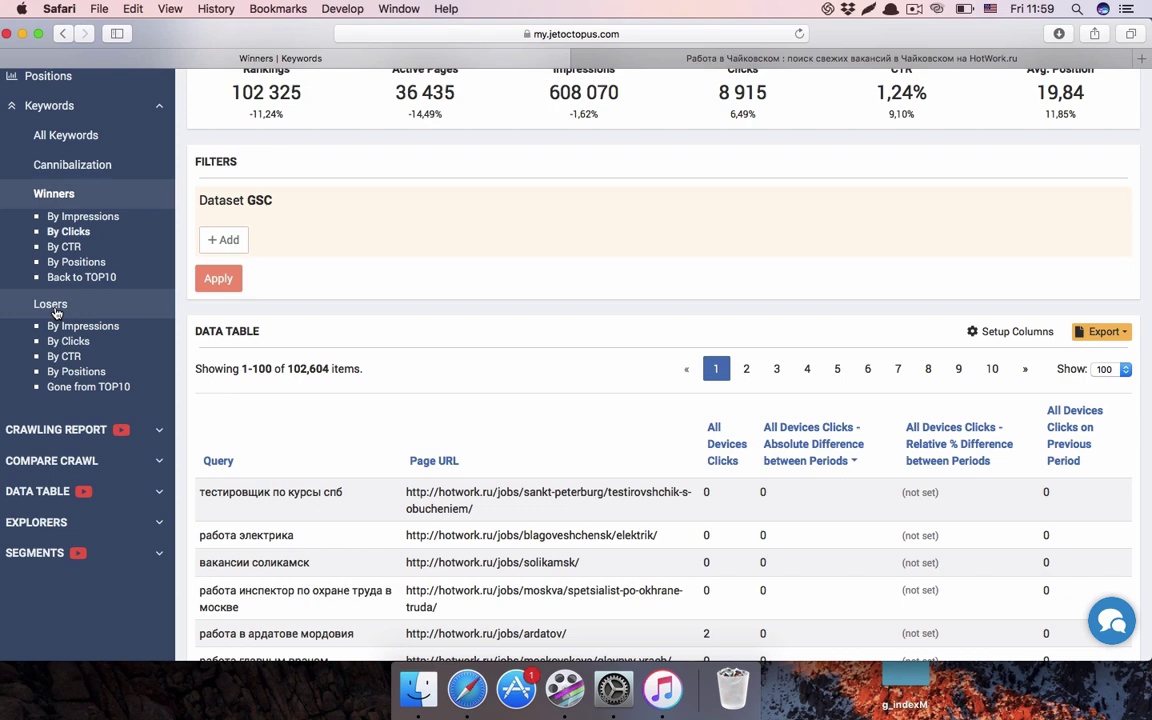
- Open the Losers keyword report and examine the queries' changes in impressions, clicks, CTR and position
click(56, 311)
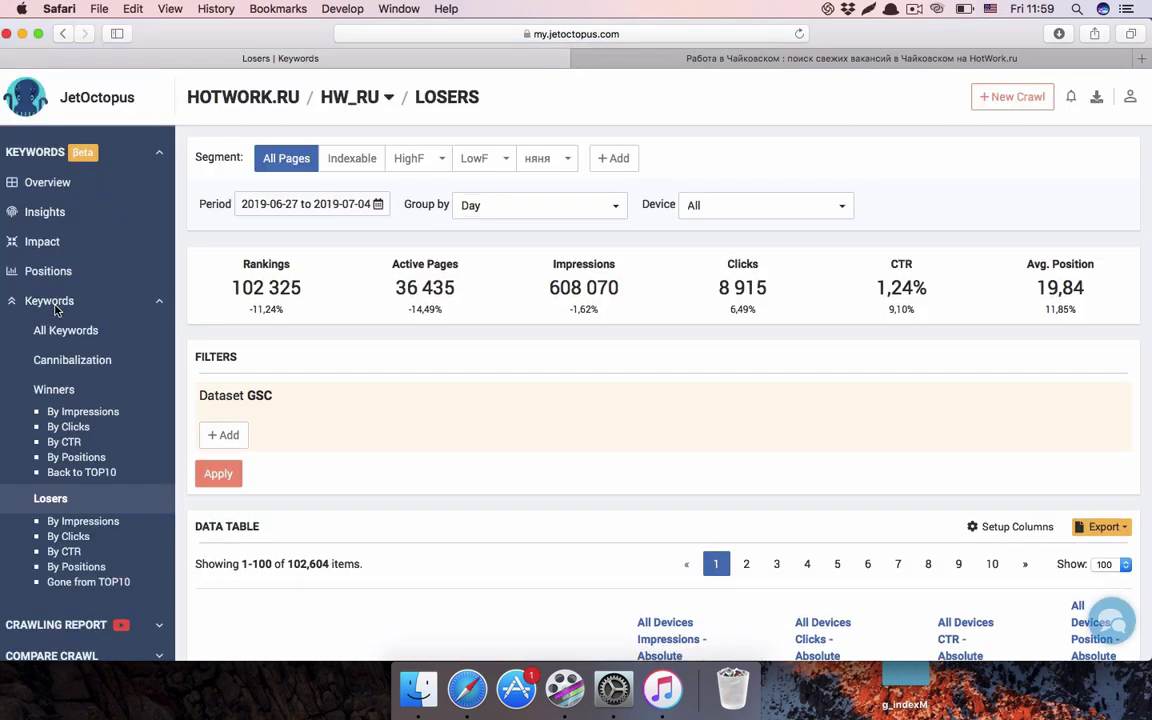
scroll(381, 404, down, 5)
scroll(733, 442, down, 3)
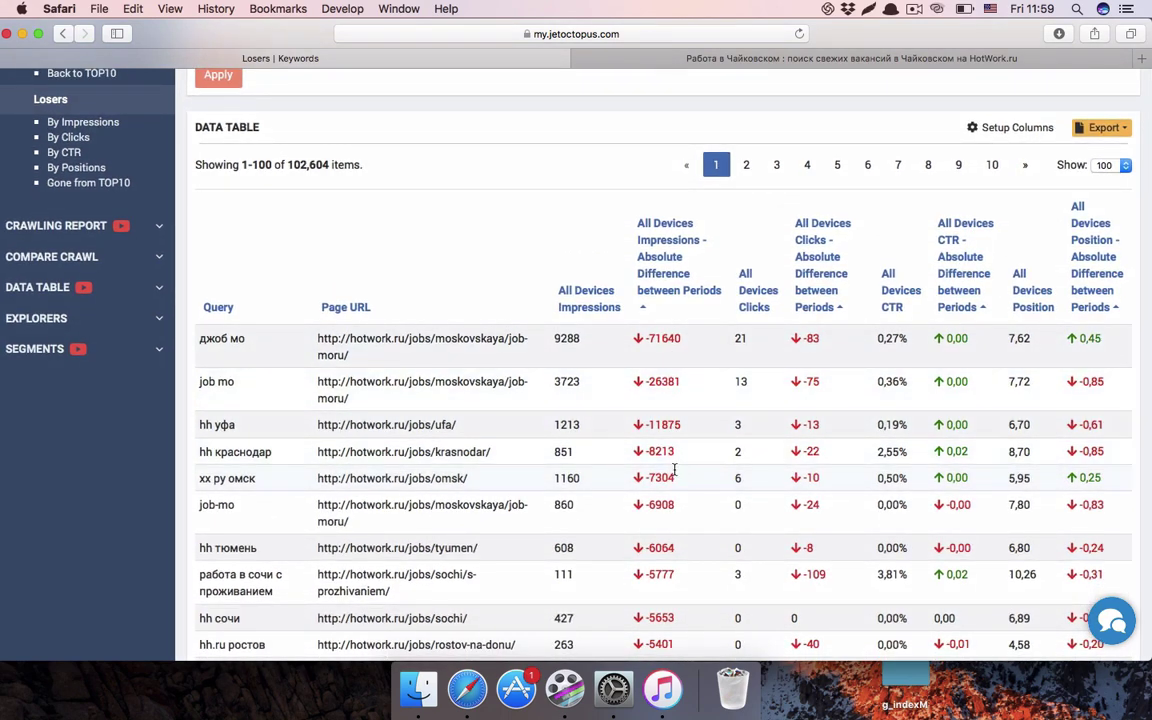
scroll(565, 318, down, 2)
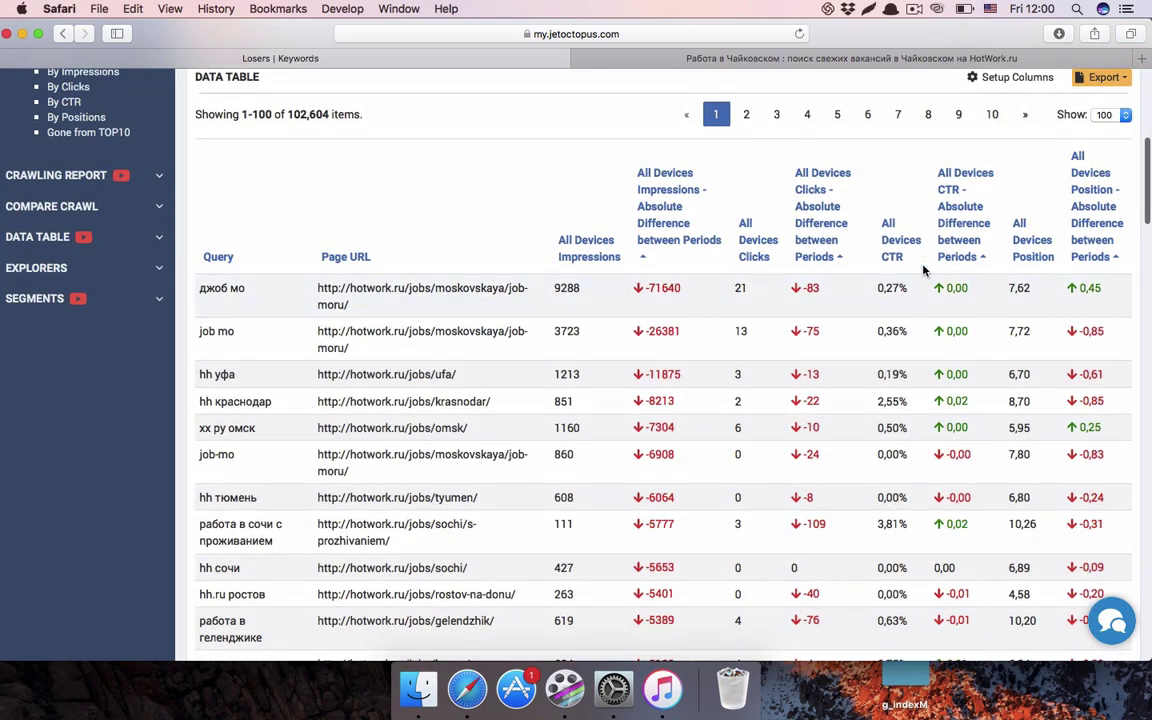
scroll(864, 200, down, 5)
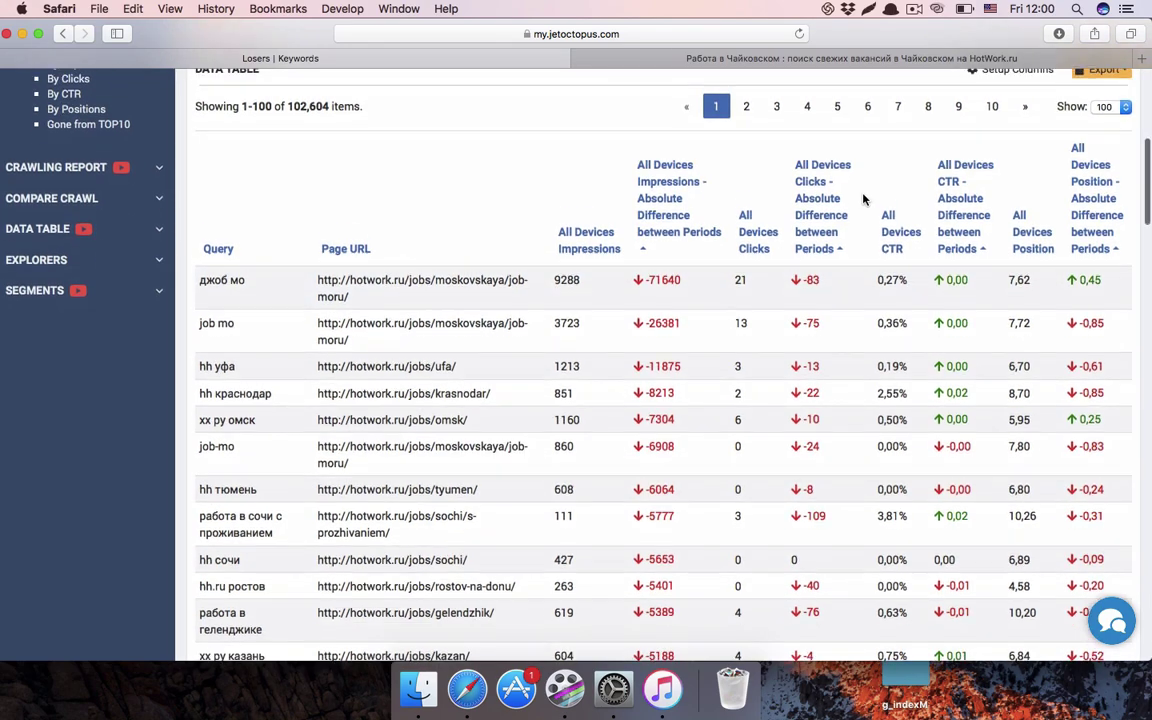
scroll(864, 200, down, 5)
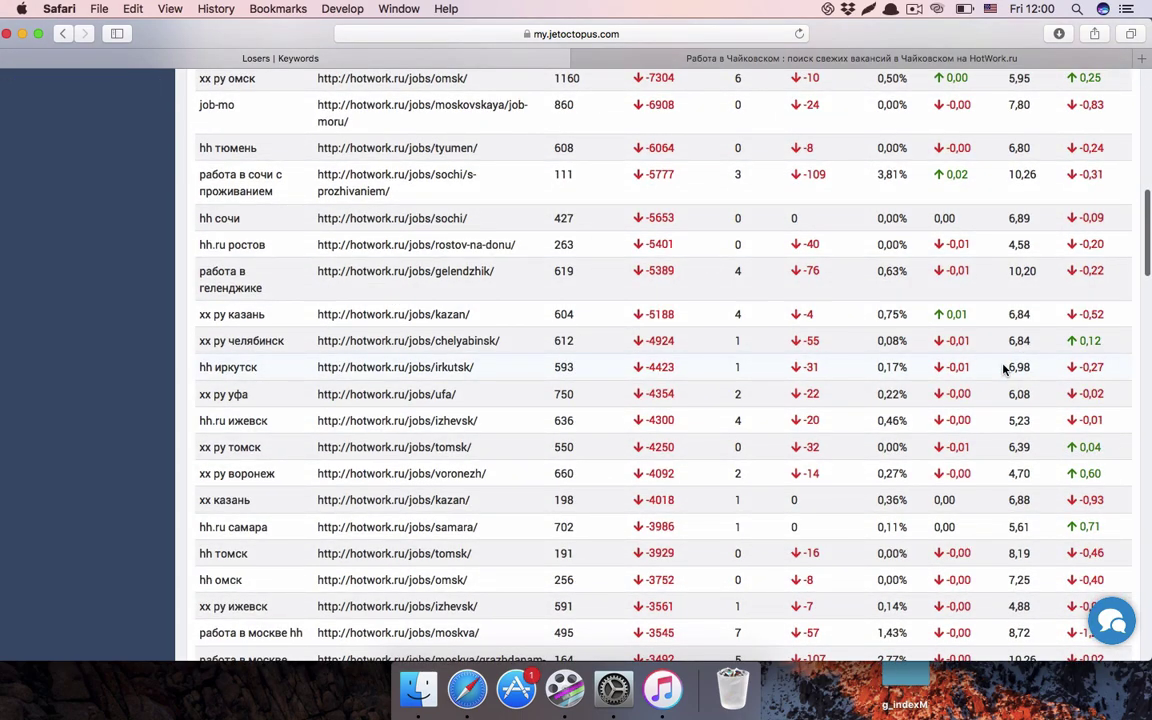
scroll(1005, 369, down, 6)
scroll(1005, 369, down, 10)
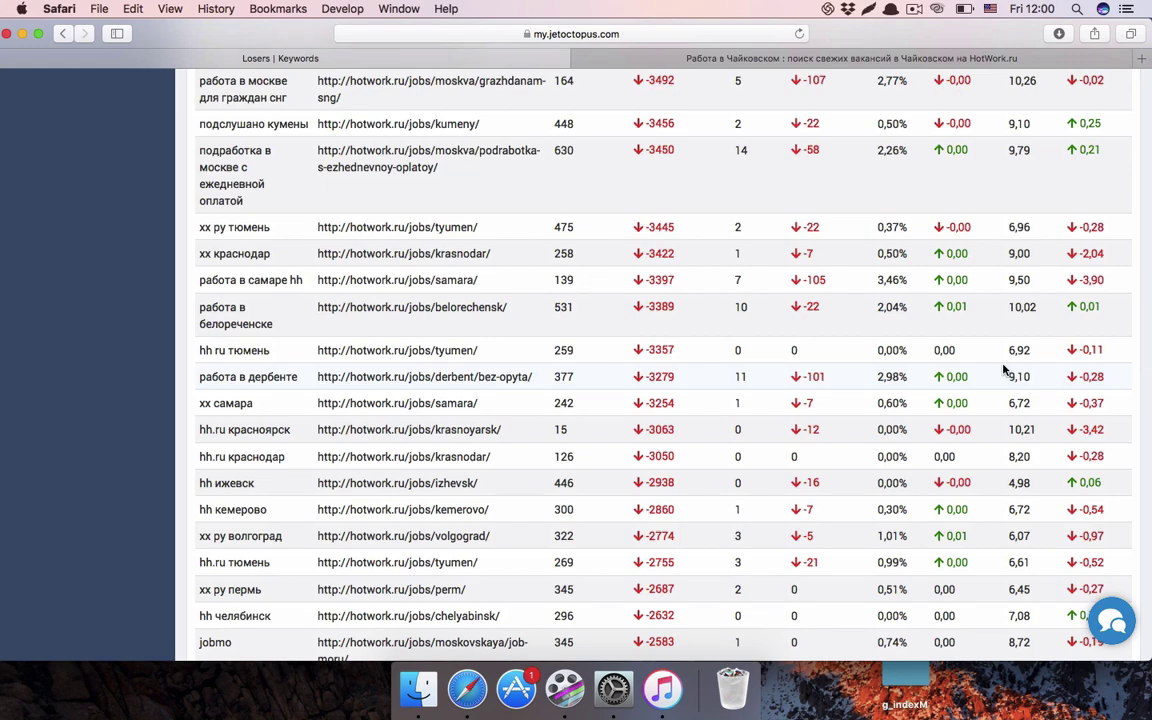
scroll(1005, 369, down, 11)
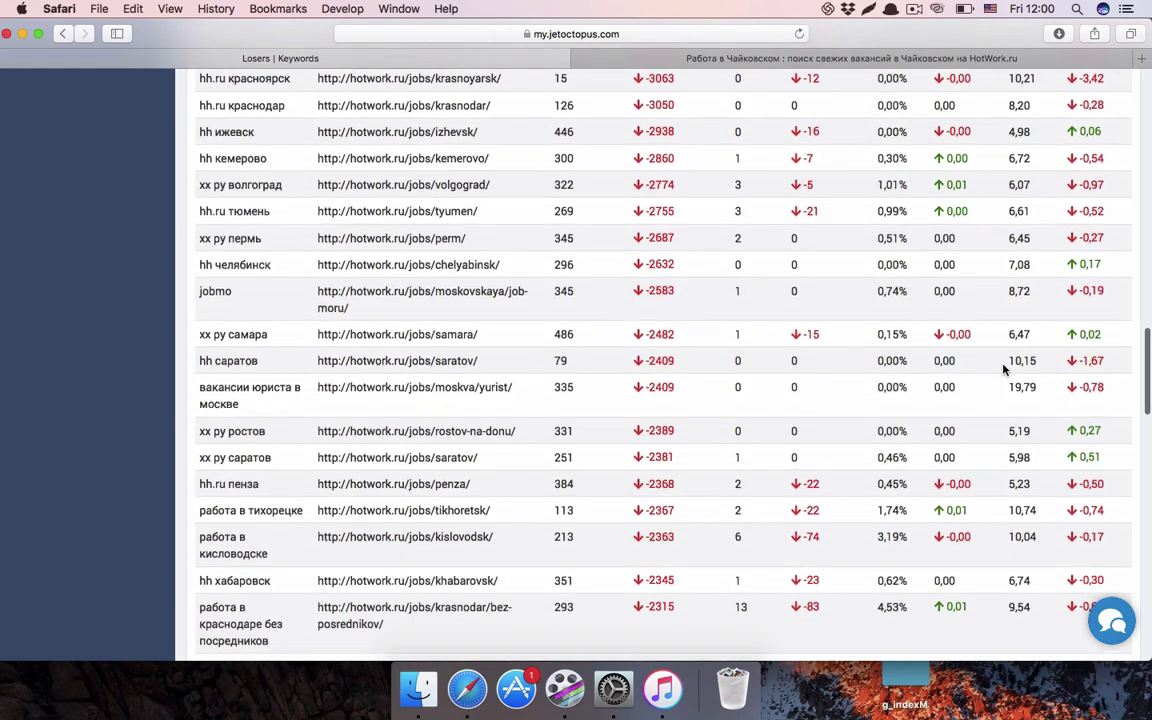
scroll(1005, 369, down, 7)
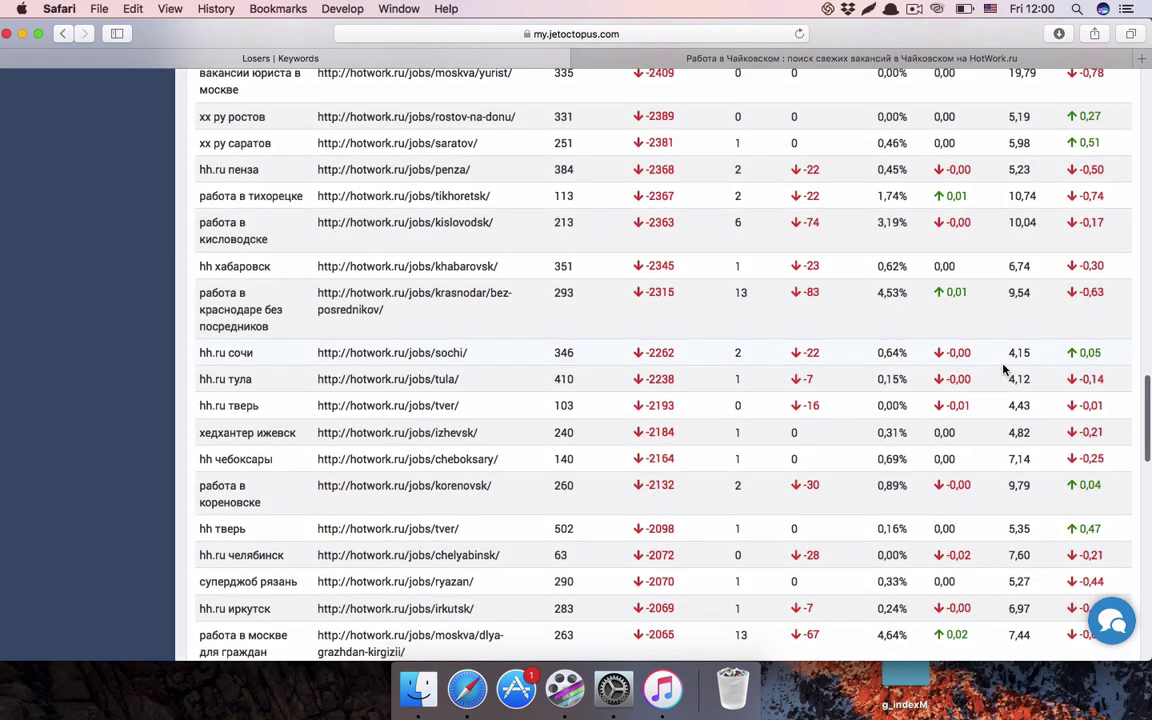
scroll(1005, 369, up, 20)
scroll(1005, 369, up, 20)
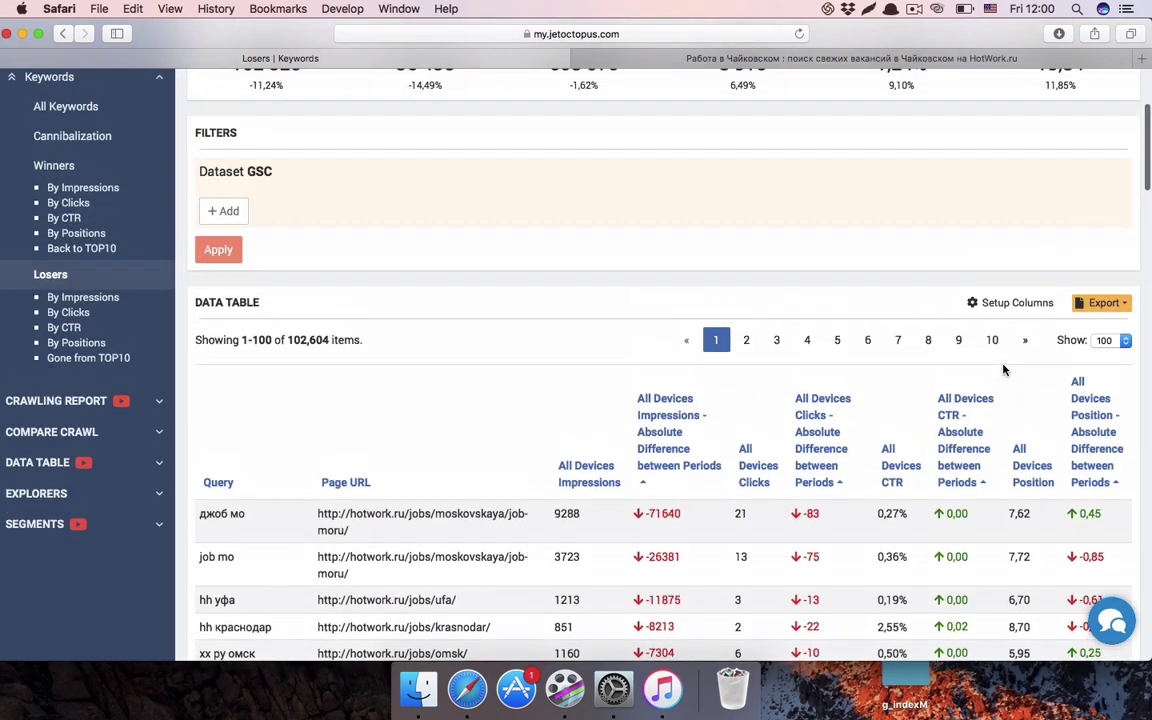
scroll(1005, 369, up, 4)
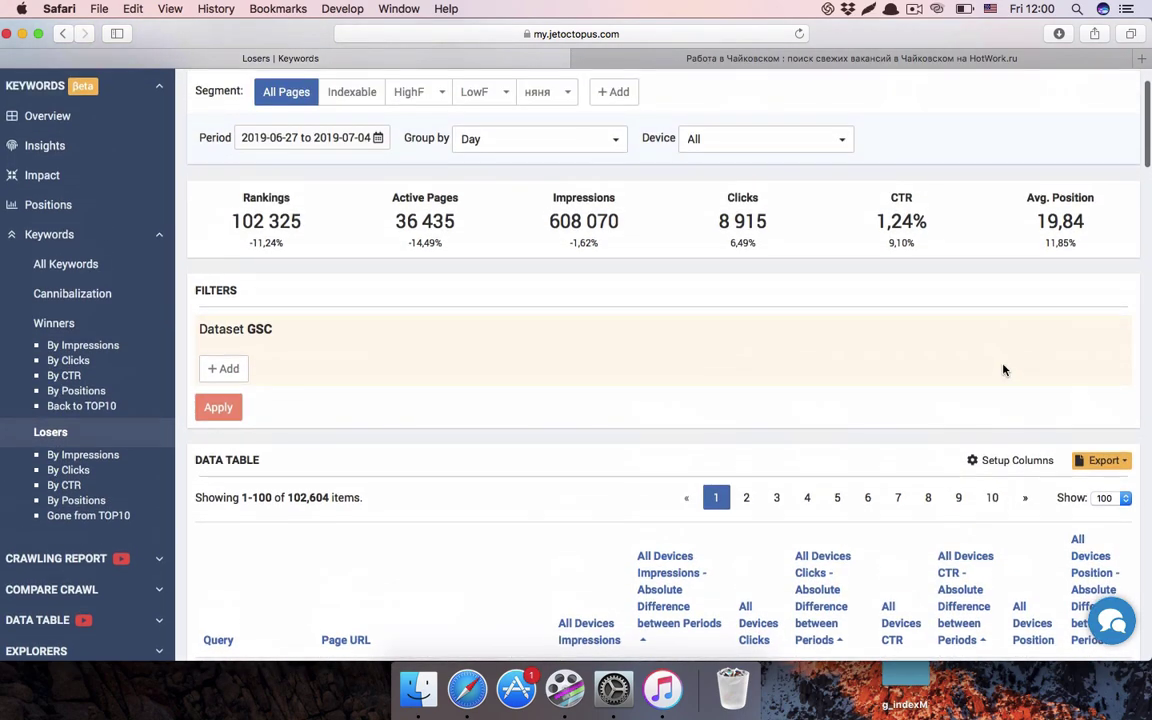
- Switch the Losers report to the LowF segment and to the няня segment, and review the няня segment's losing queries
click(476, 94)
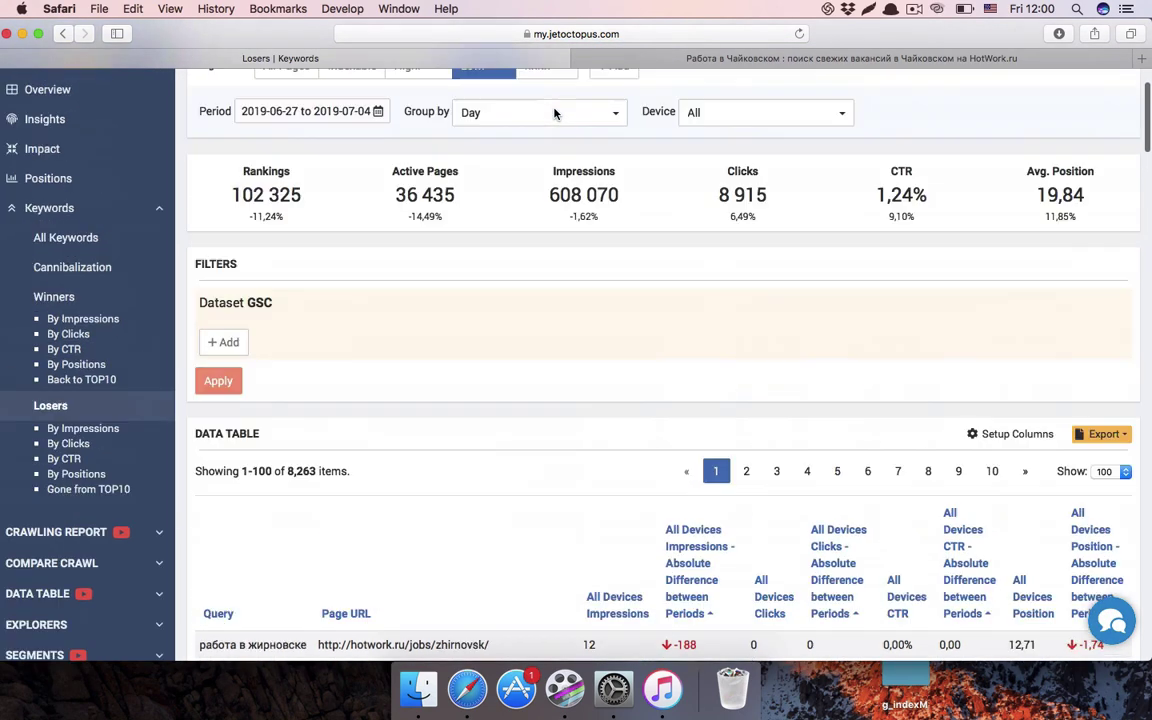
scroll(555, 113, up, 2)
click(545, 162)
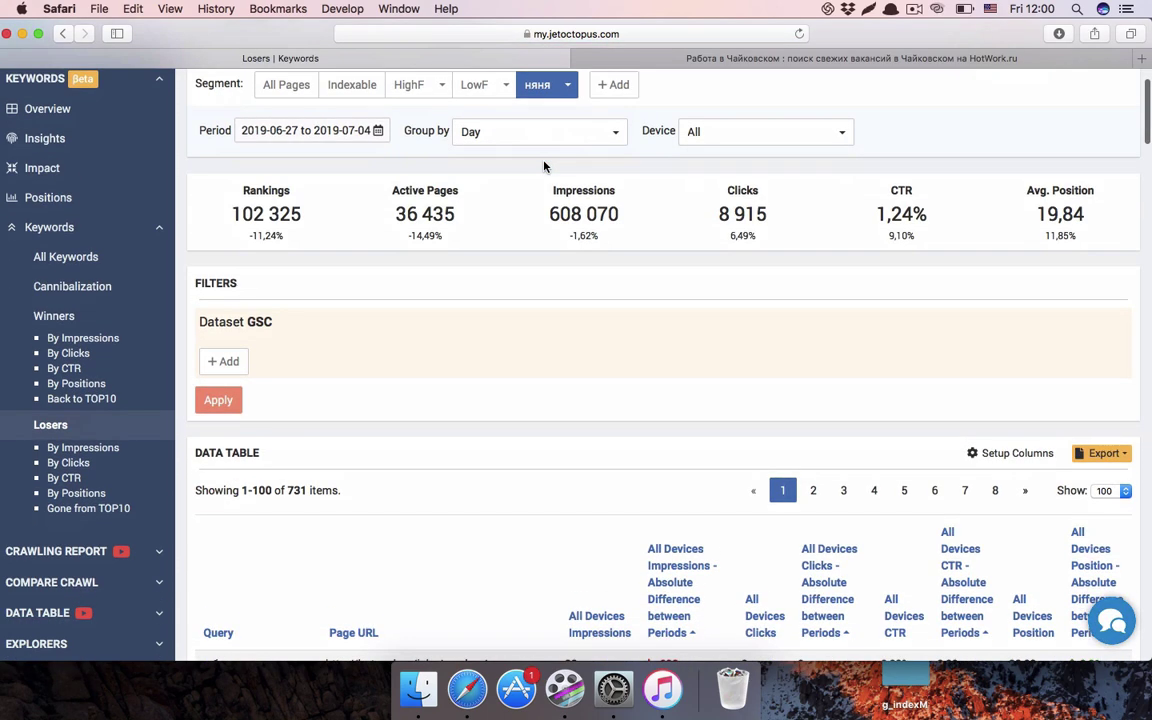
scroll(545, 166, down, 5)
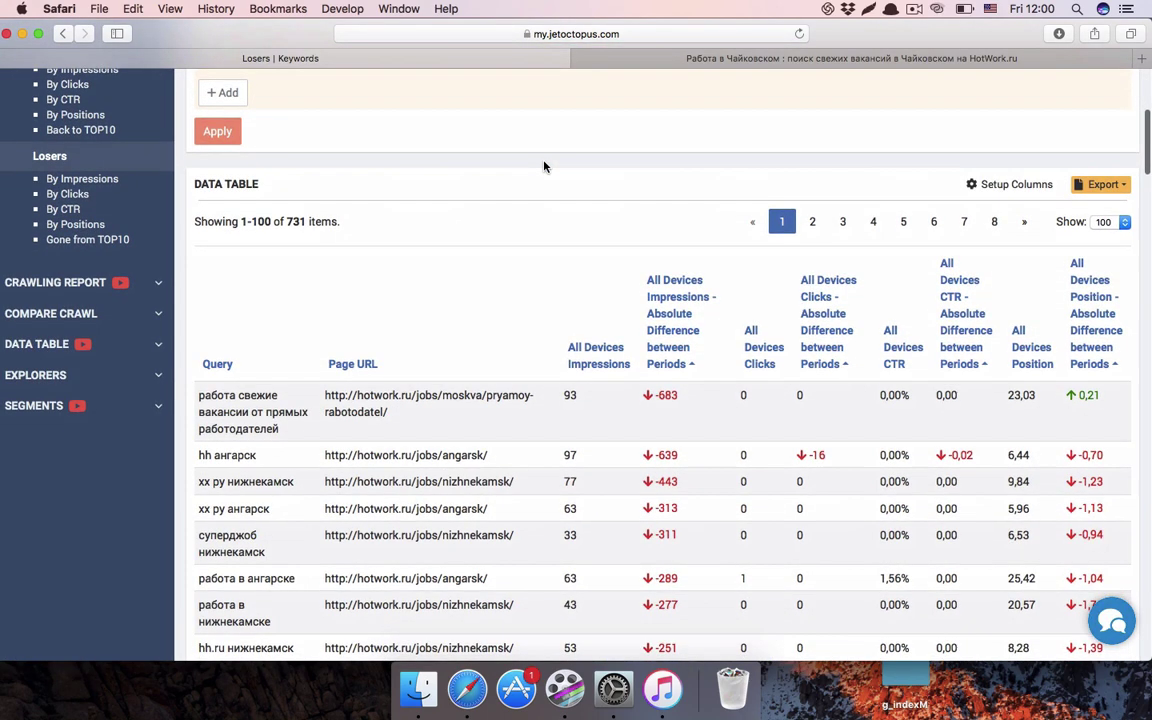
scroll(545, 166, up, 7)
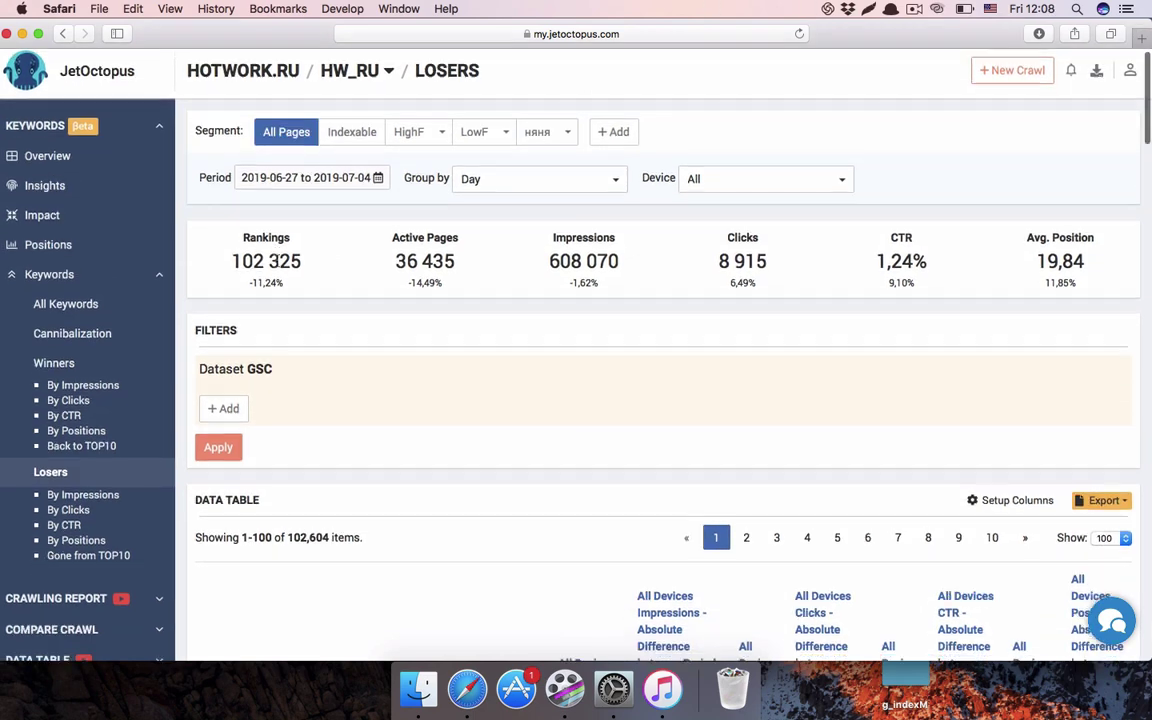
- Open the Pages data table and join it with the GSC dataset
scroll(275, 257, down, 4)
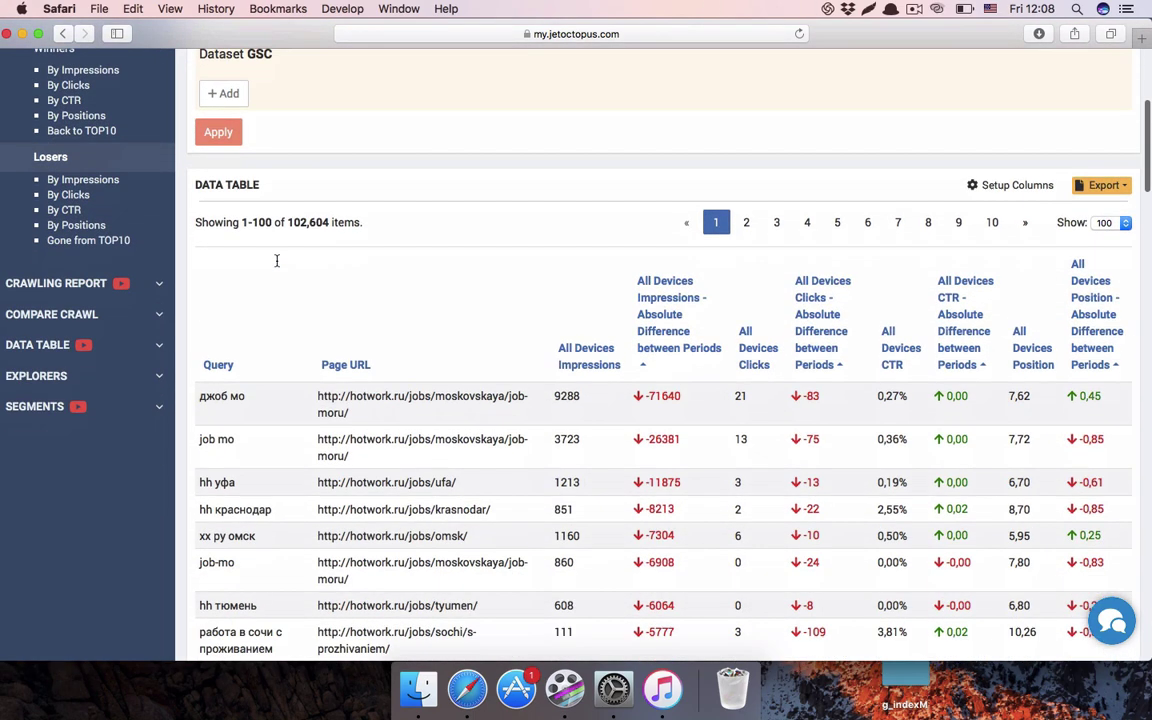
click(48, 349)
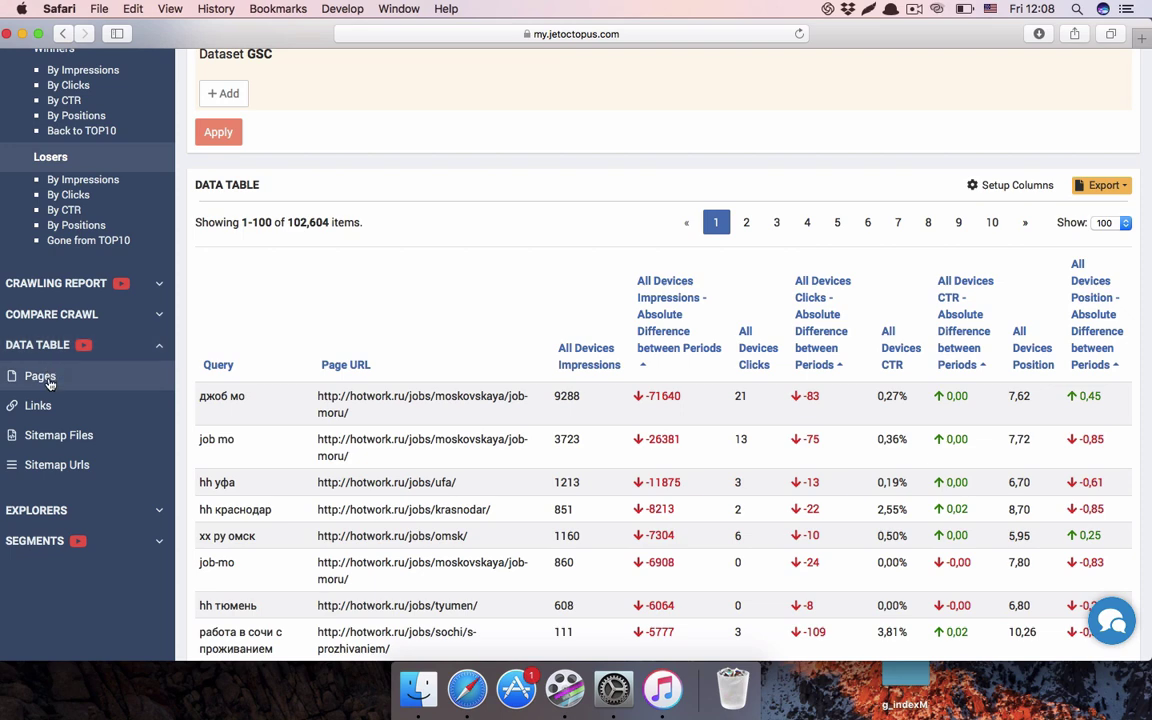
click(41, 377)
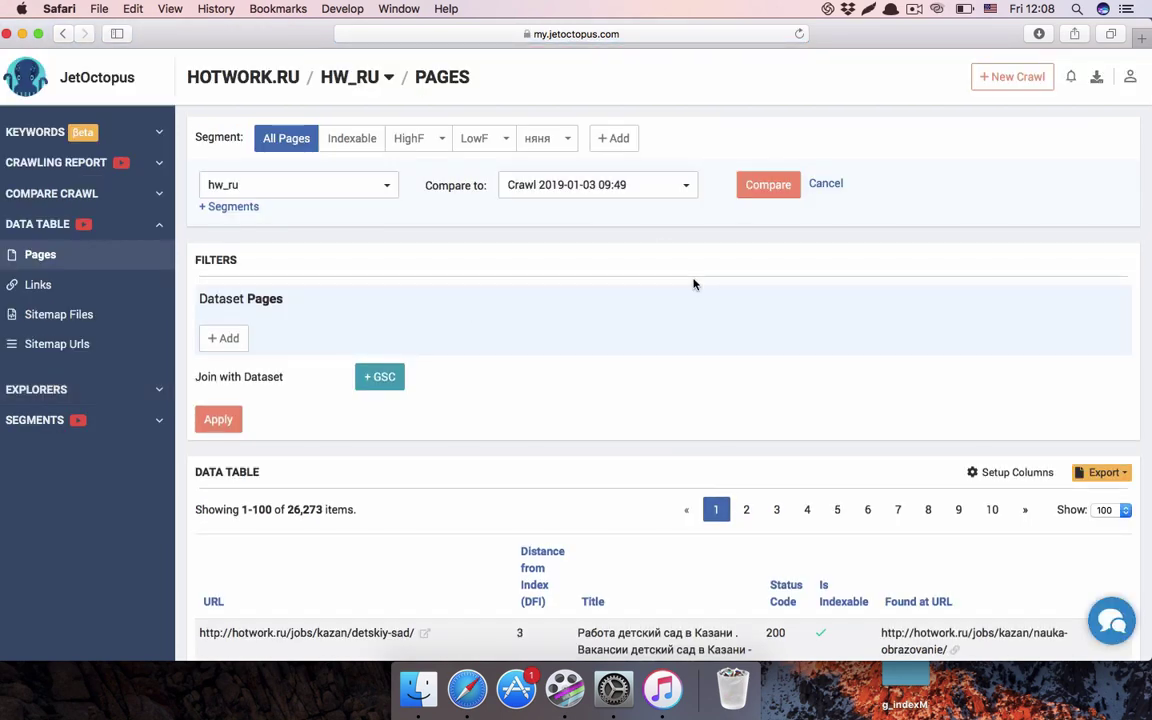
click(378, 377)
scroll(386, 396, down, 1)
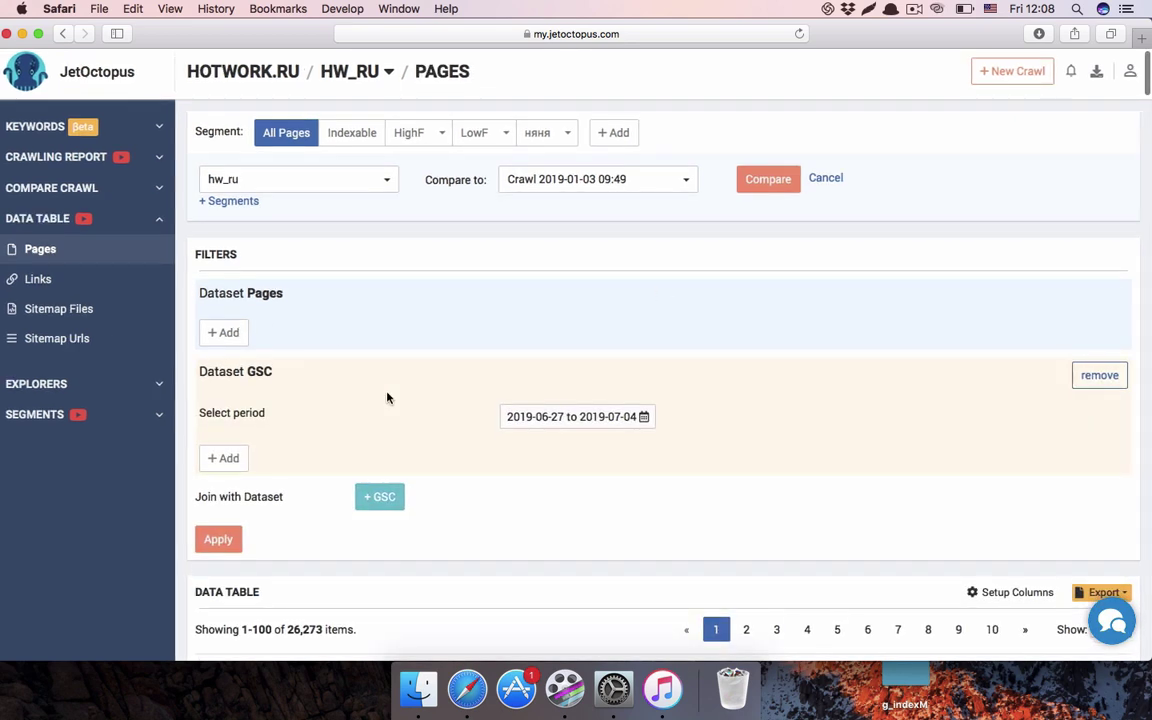
- Set the joined GSC dataset's period to the last 3 months, 2019-04-05 to 2019-07-04
click(586, 418)
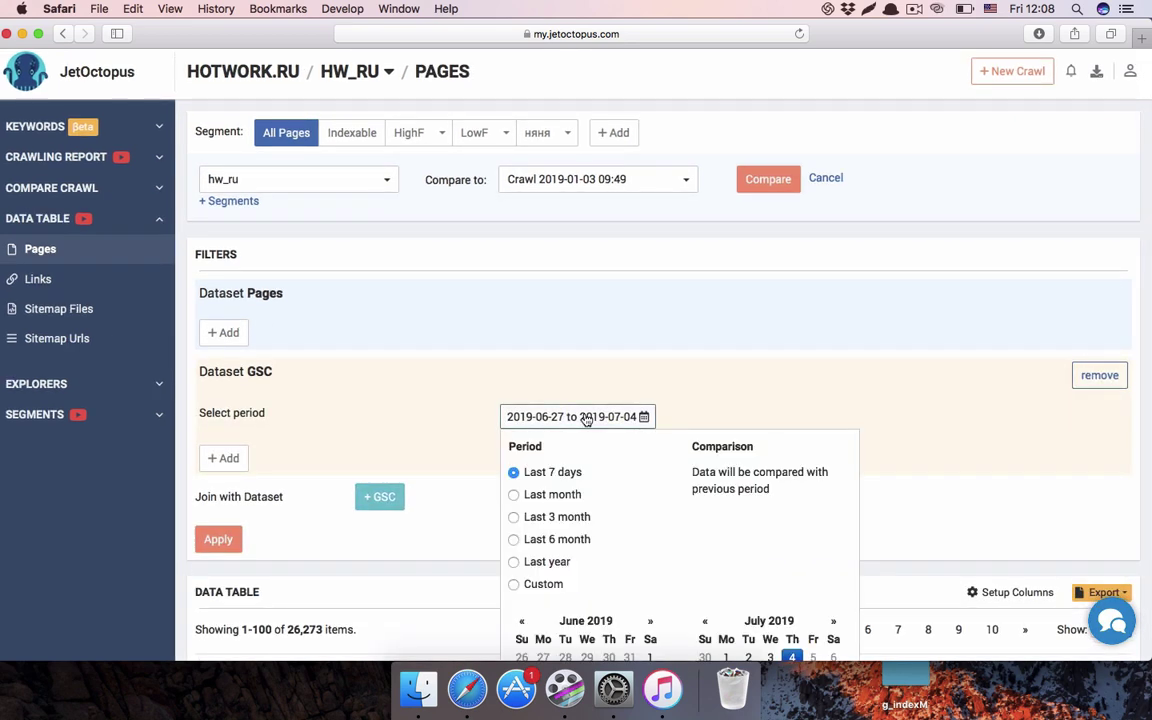
click(513, 519)
scroll(513, 521, down, 5)
click(786, 574)
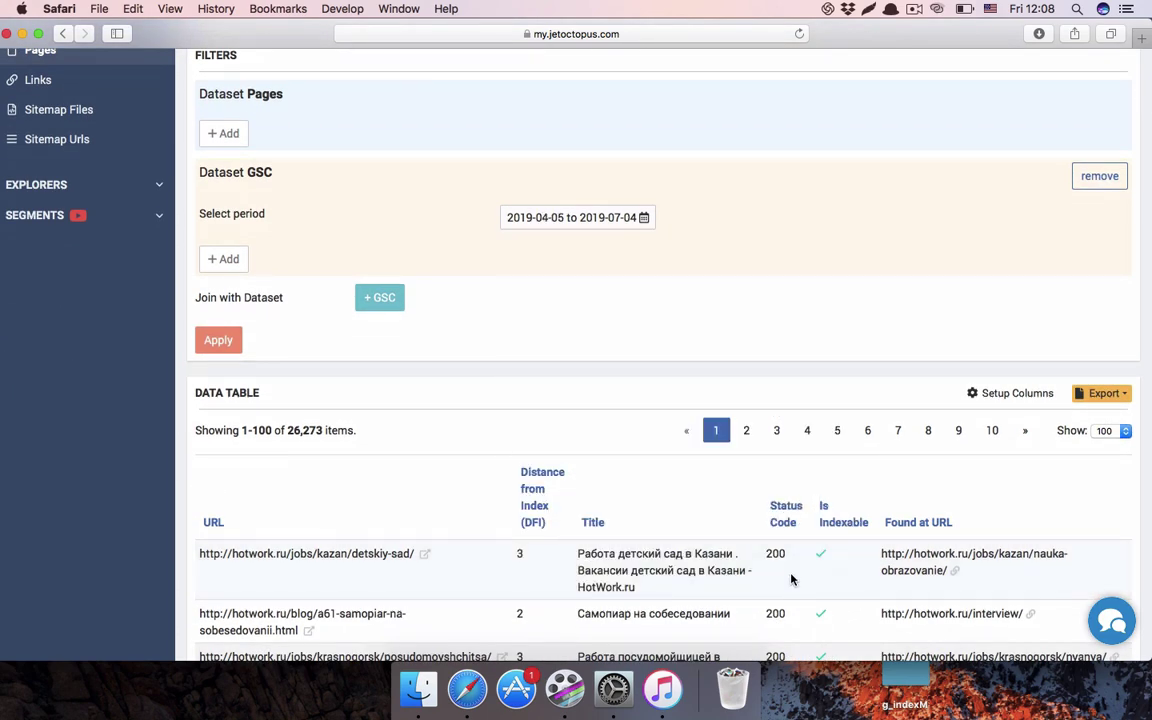
- Add a blank Page URL filter to the Pages dataset and a GSC filter for Impressions greater than 1000
scroll(553, 237, up, 3)
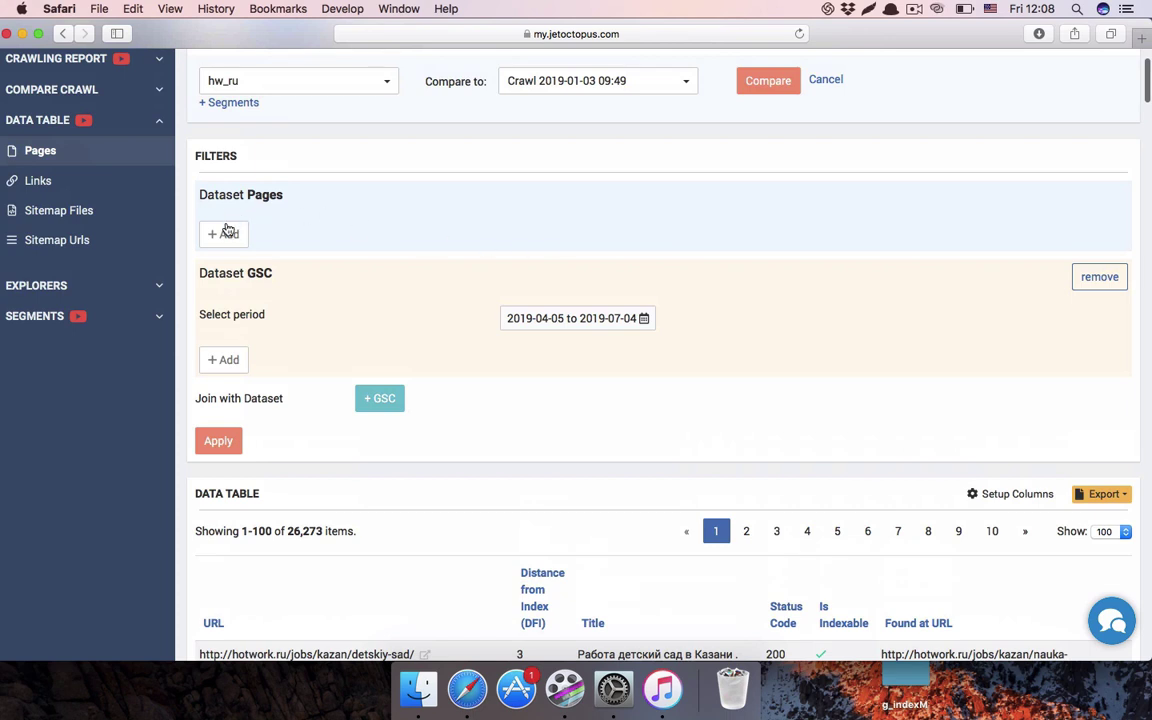
click(226, 233)
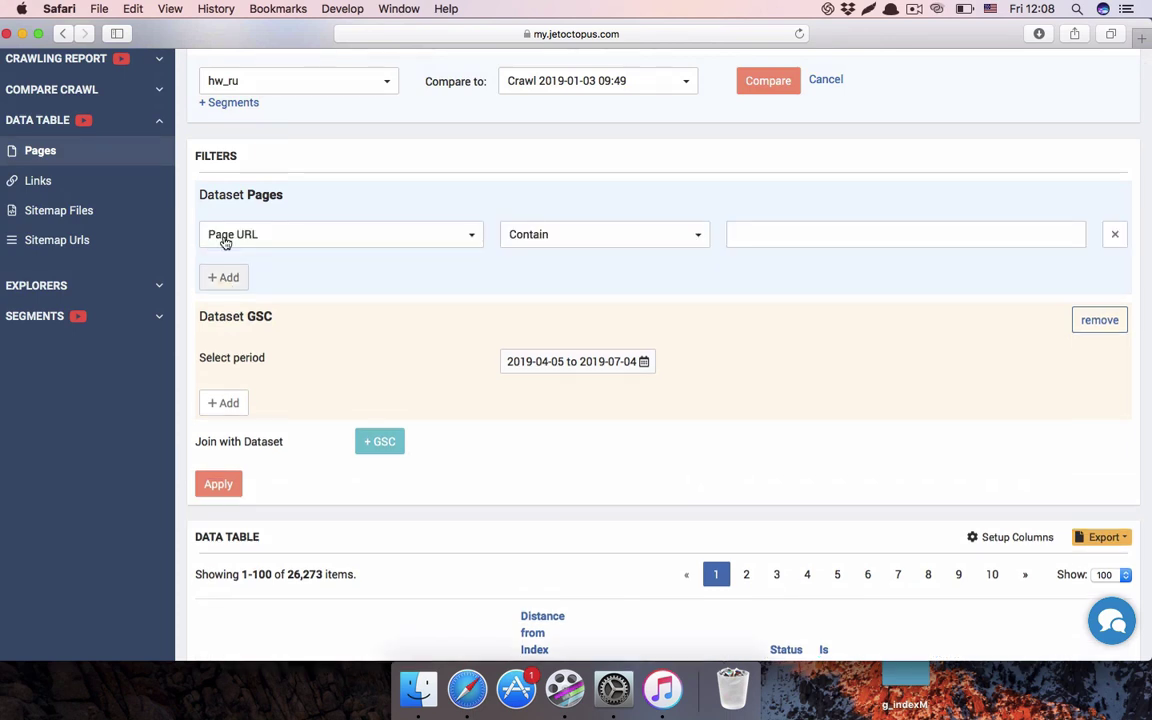
click(237, 403)
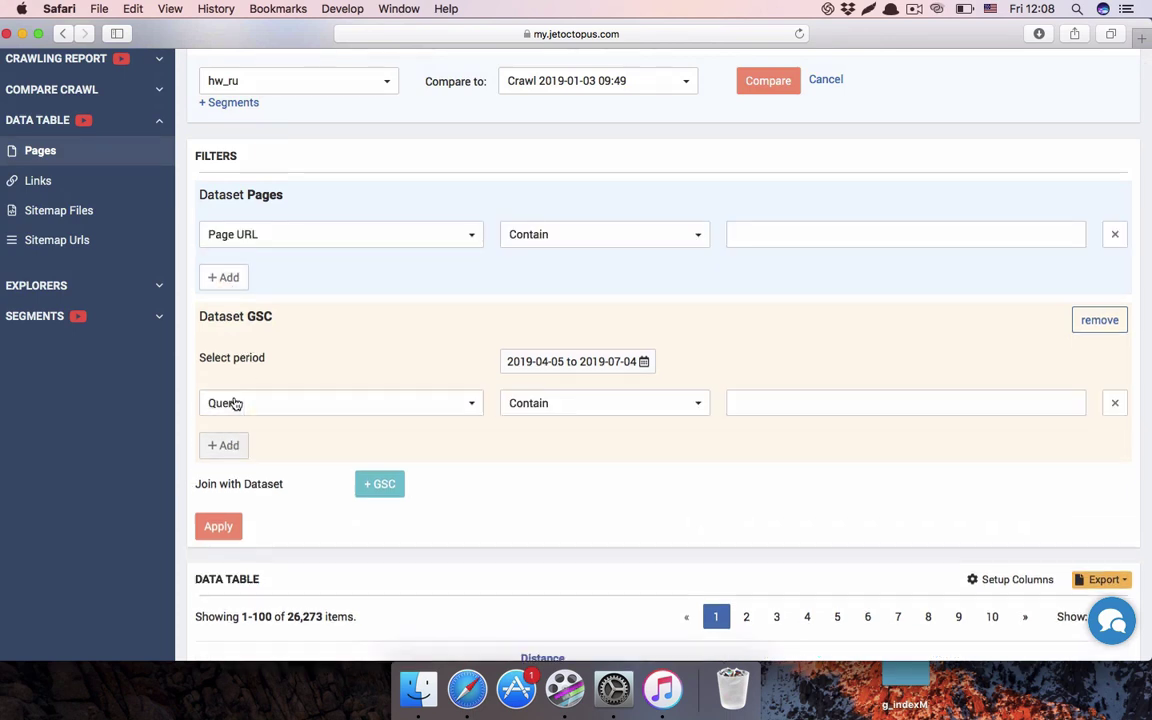
click(291, 409)
click(253, 190)
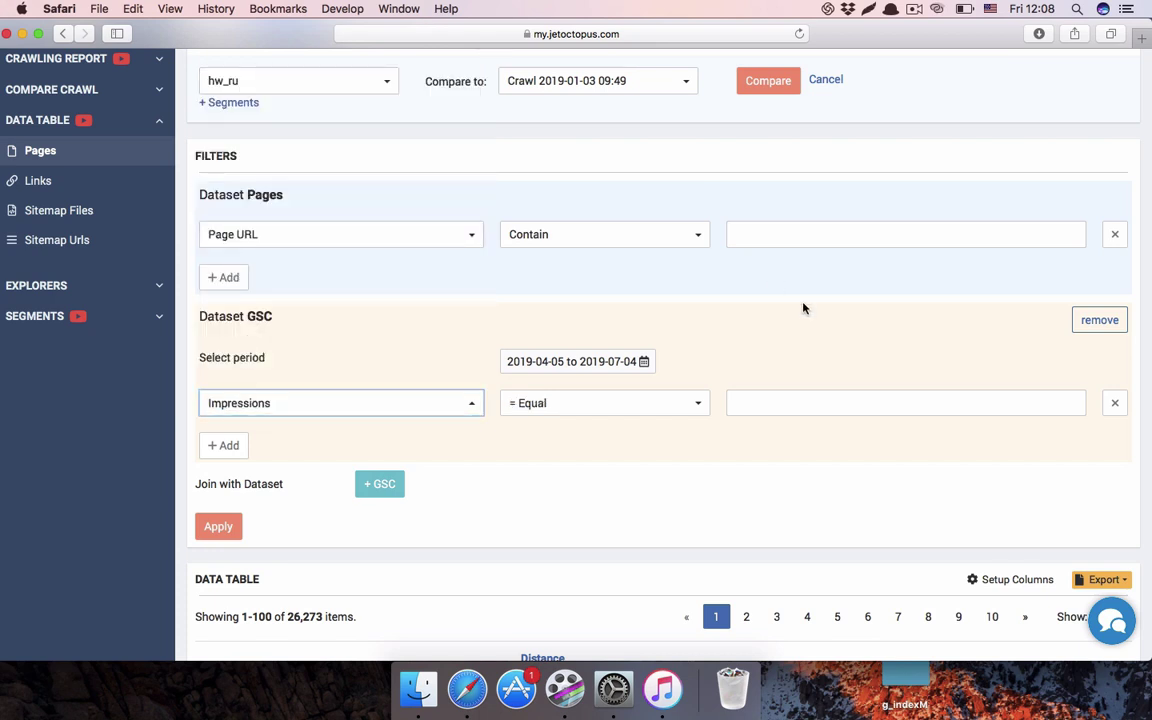
click(694, 403)
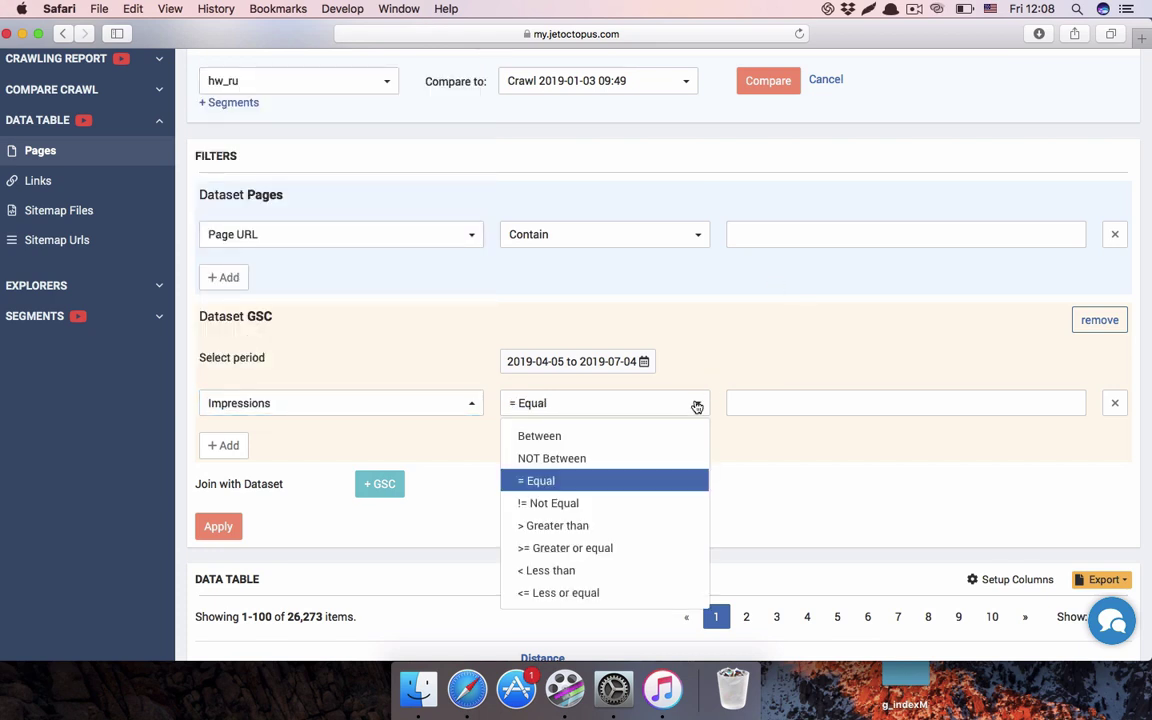
click(595, 525)
click(748, 402)
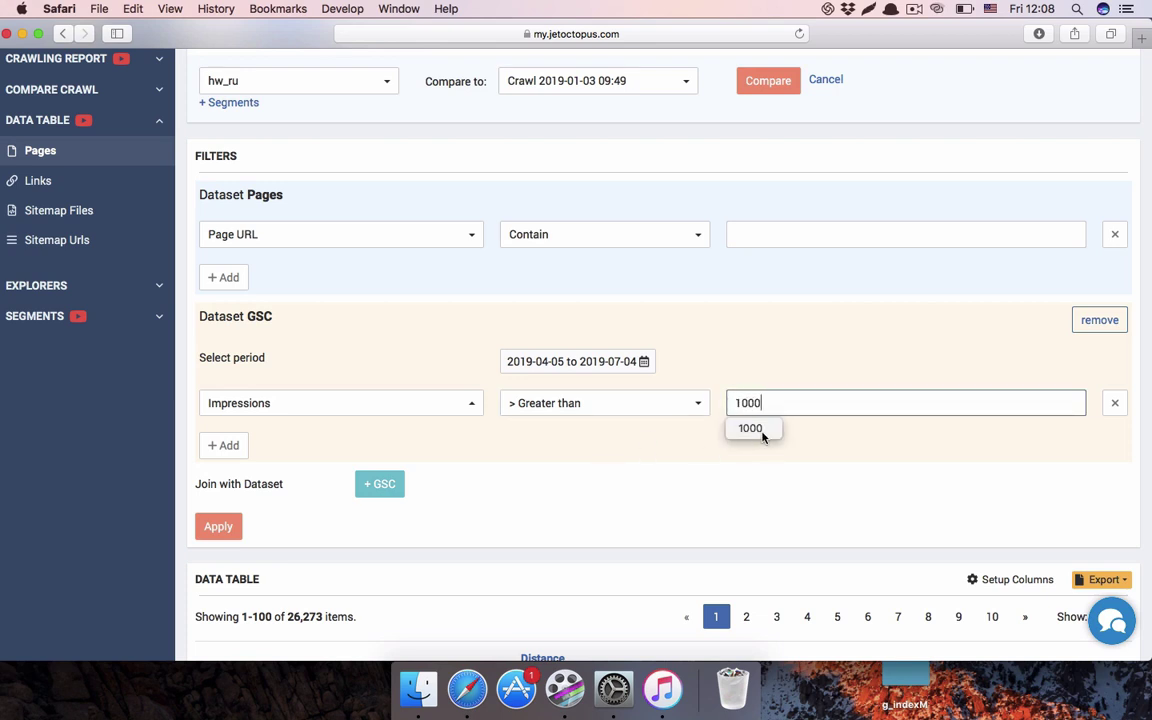
click(664, 473)
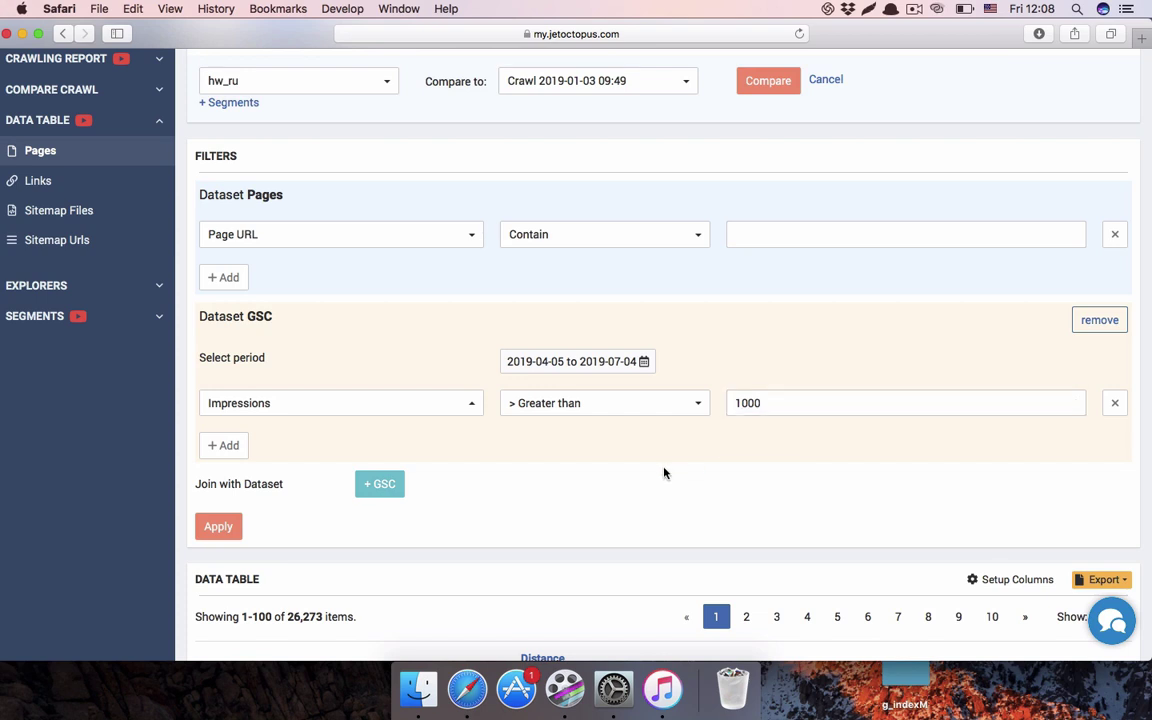
- Discard the extra blank Query filter row in the GSC dataset and apply the filters to the data table
click(226, 446)
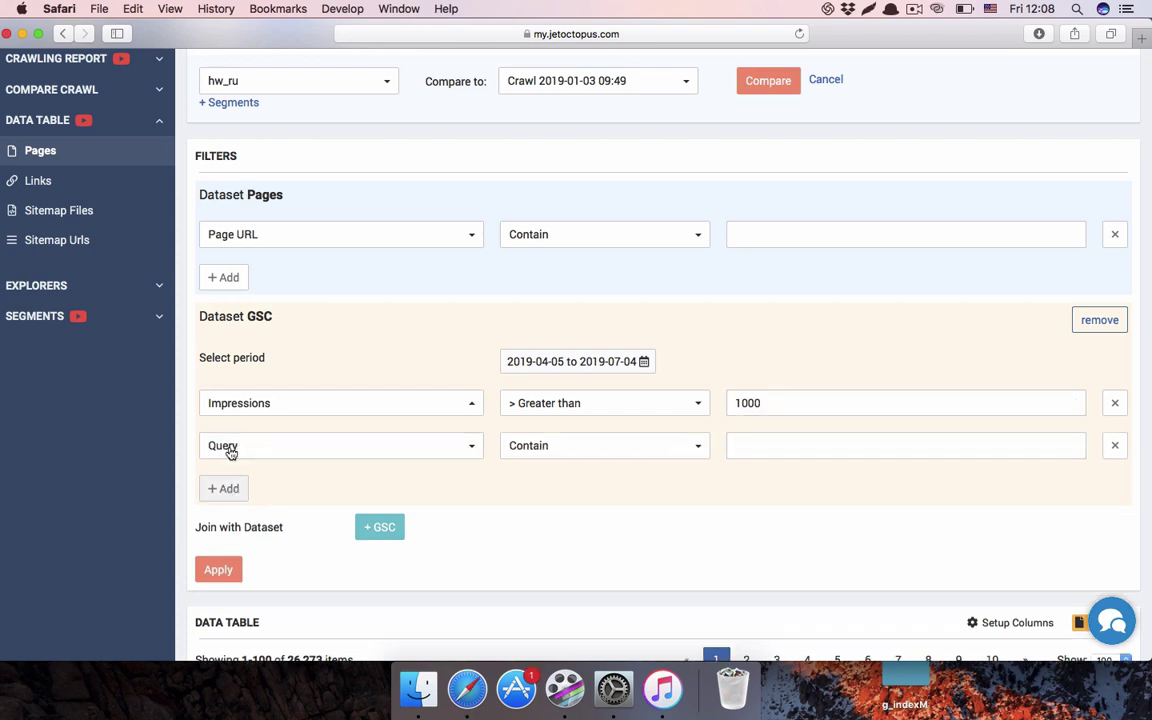
click(1114, 446)
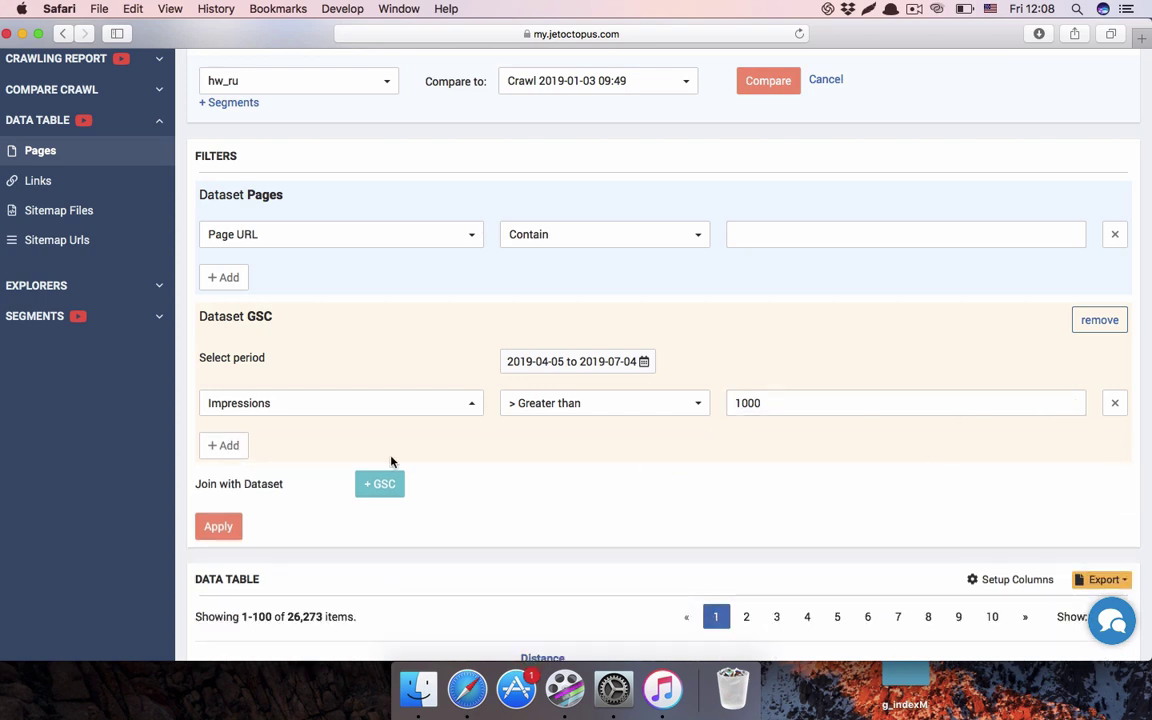
click(228, 525)
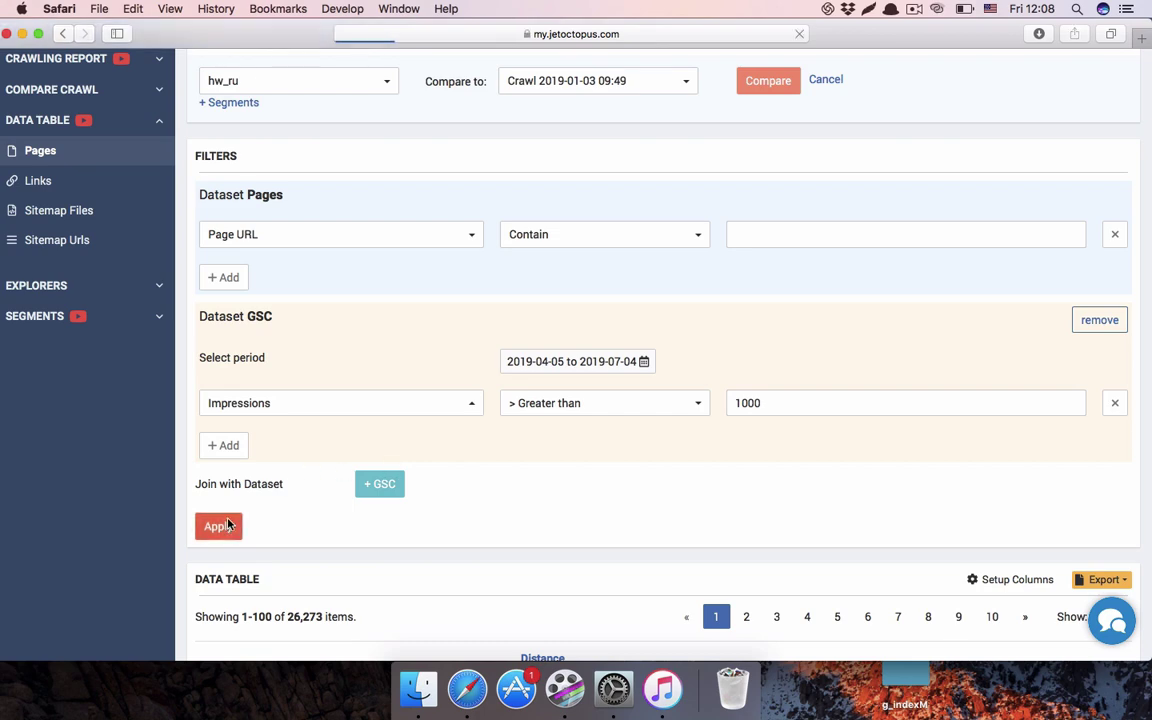
scroll(228, 525, down, 3)
scroll(228, 523, down, 3)
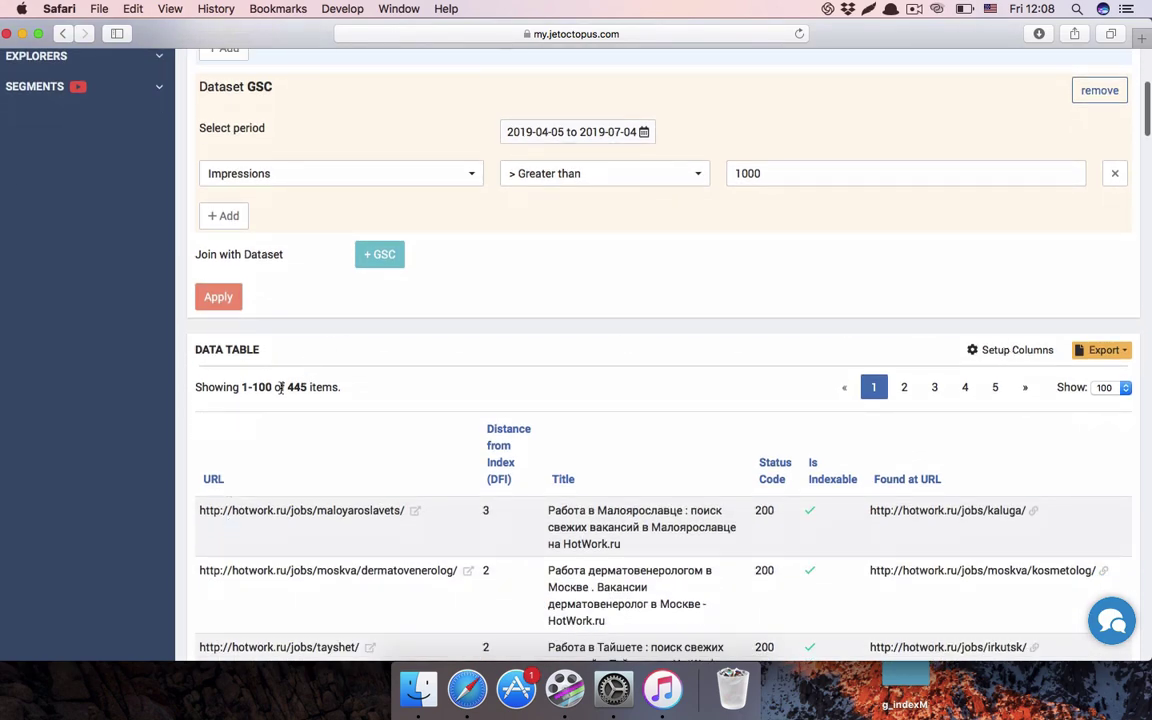
- Add the Pages column In Links All and the GSC column Impressions to the data table
click(1033, 350)
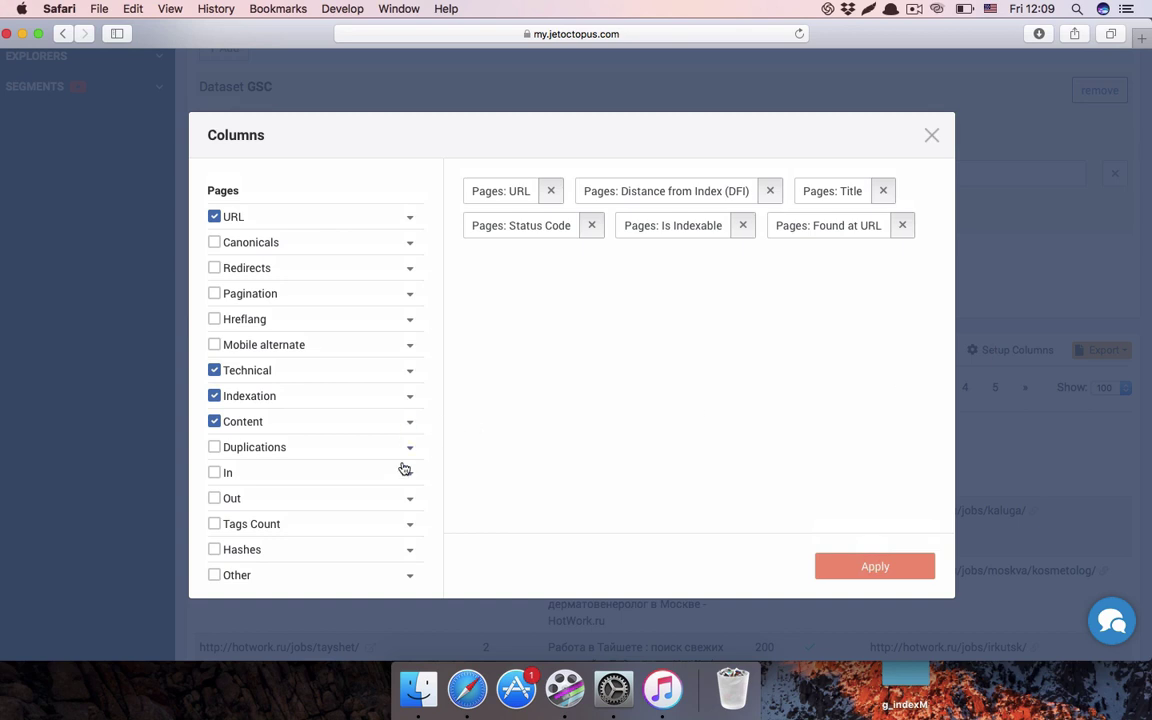
click(410, 474)
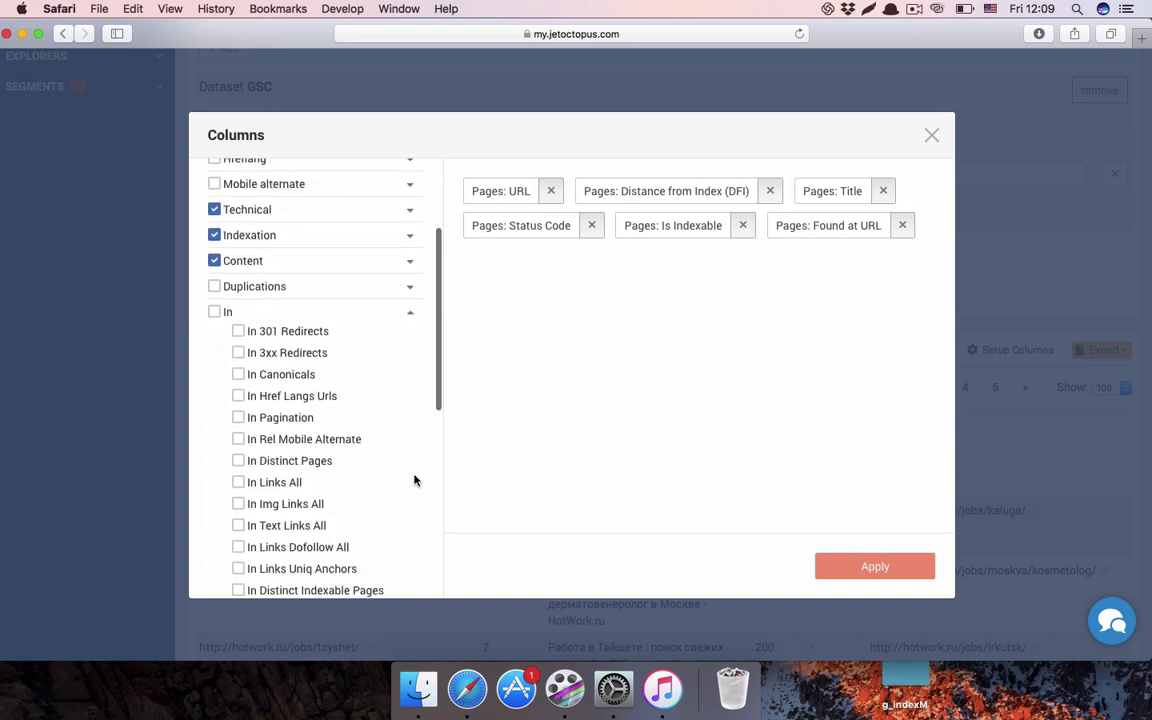
scroll(414, 478, down, 1)
click(238, 467)
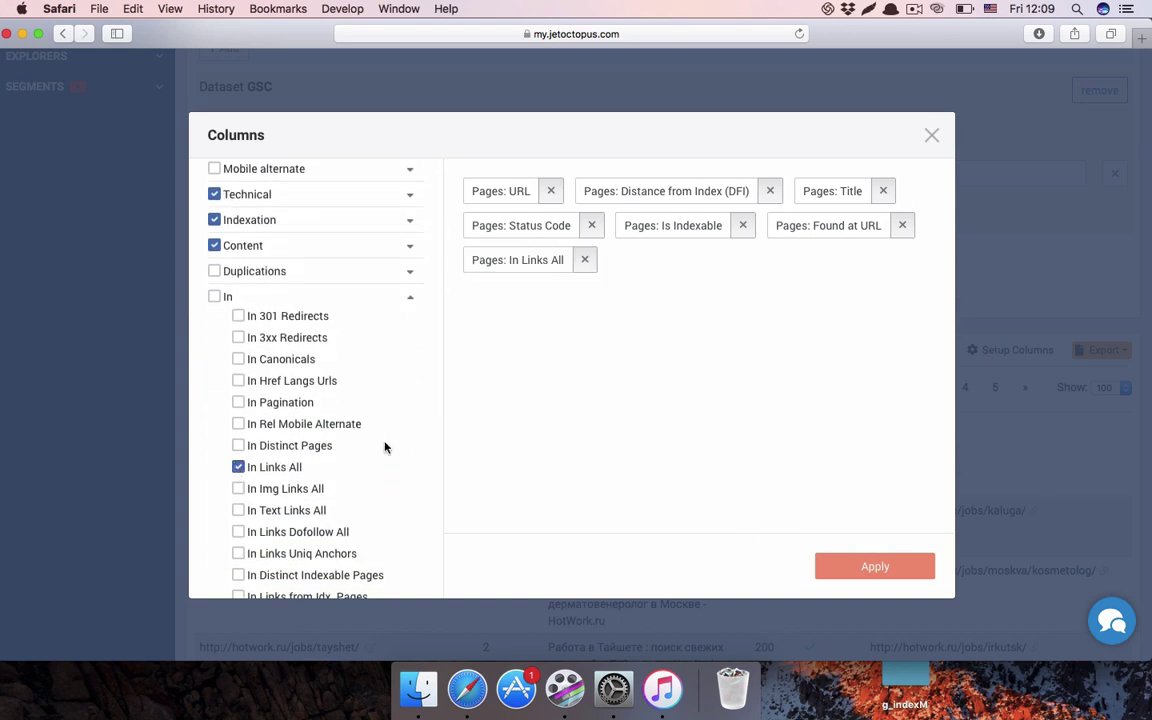
scroll(285, 432, down, 5)
scroll(285, 432, down, 1)
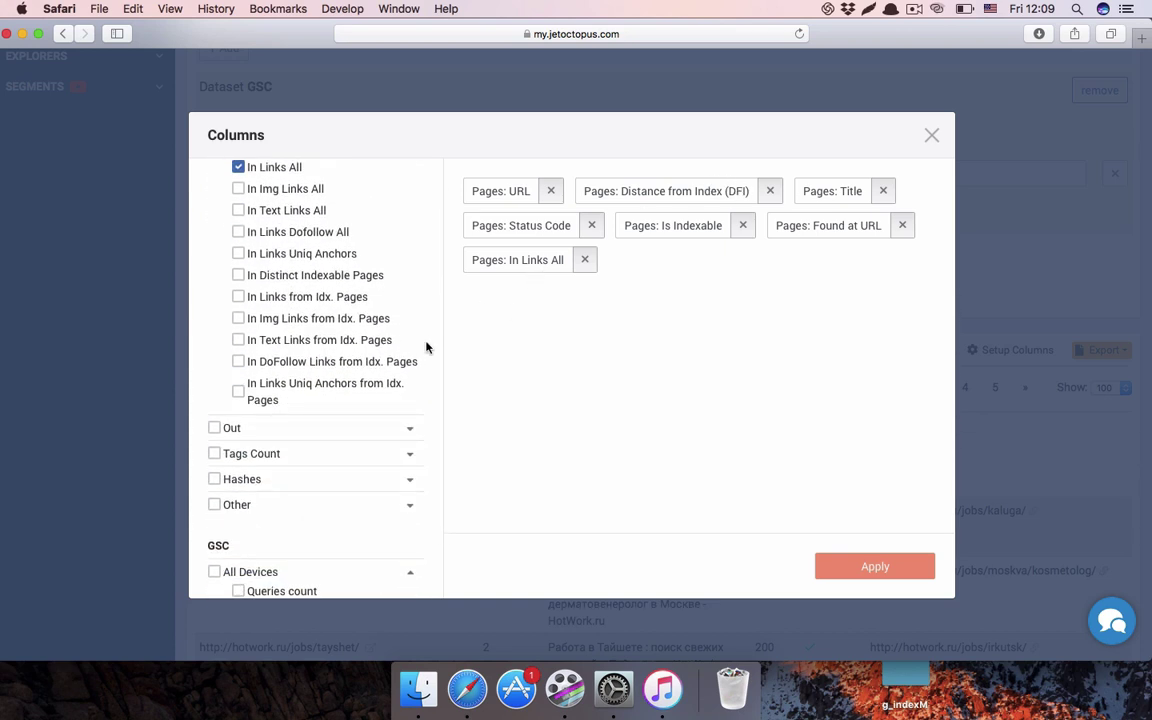
scroll(375, 367, down, 3)
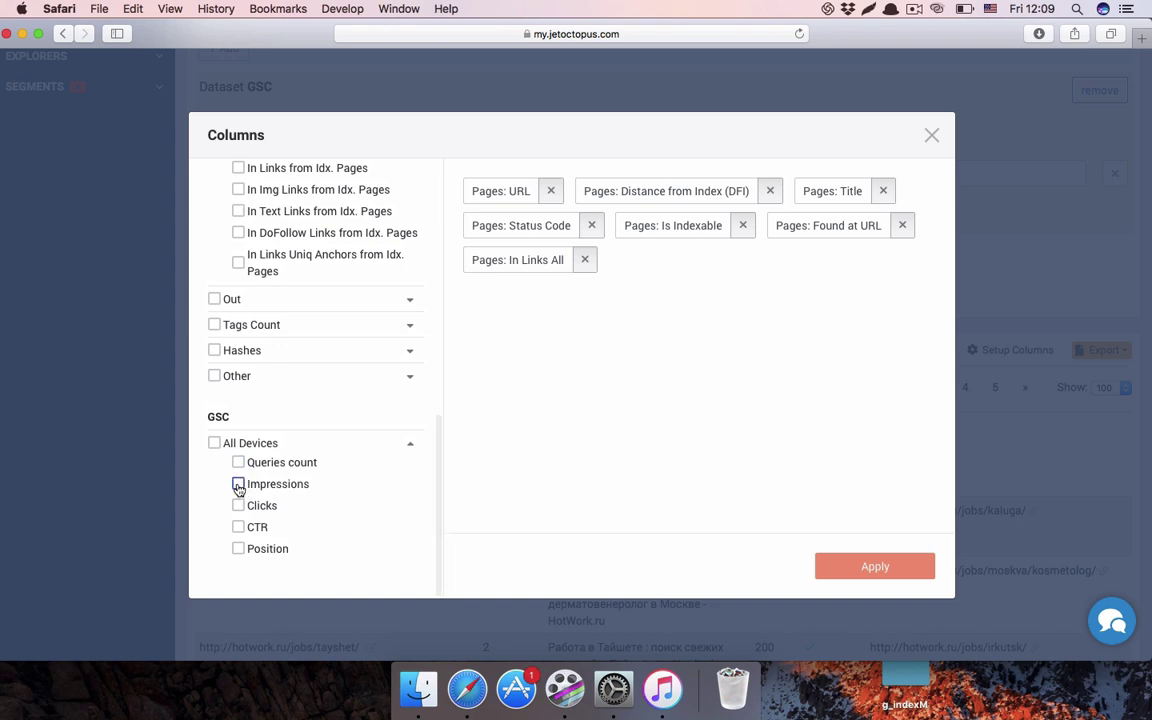
click(239, 486)
click(903, 566)
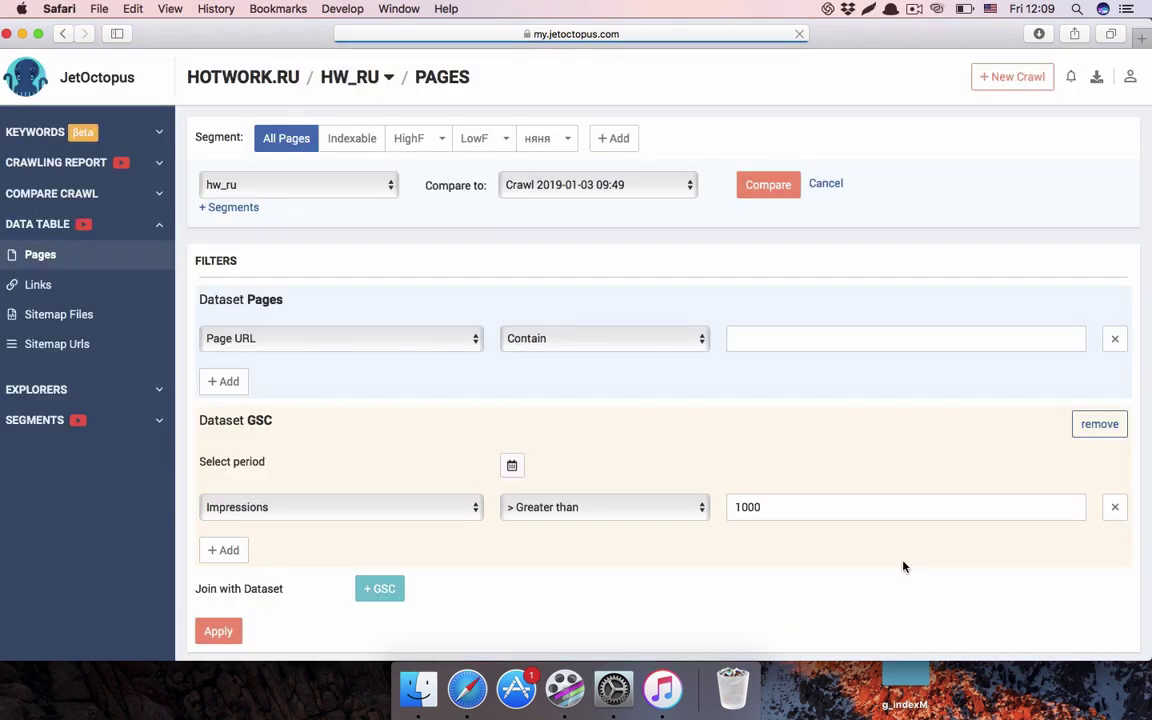
- Examine the In Links All and Impressions values of the filtered pages
scroll(903, 566, down, 5)
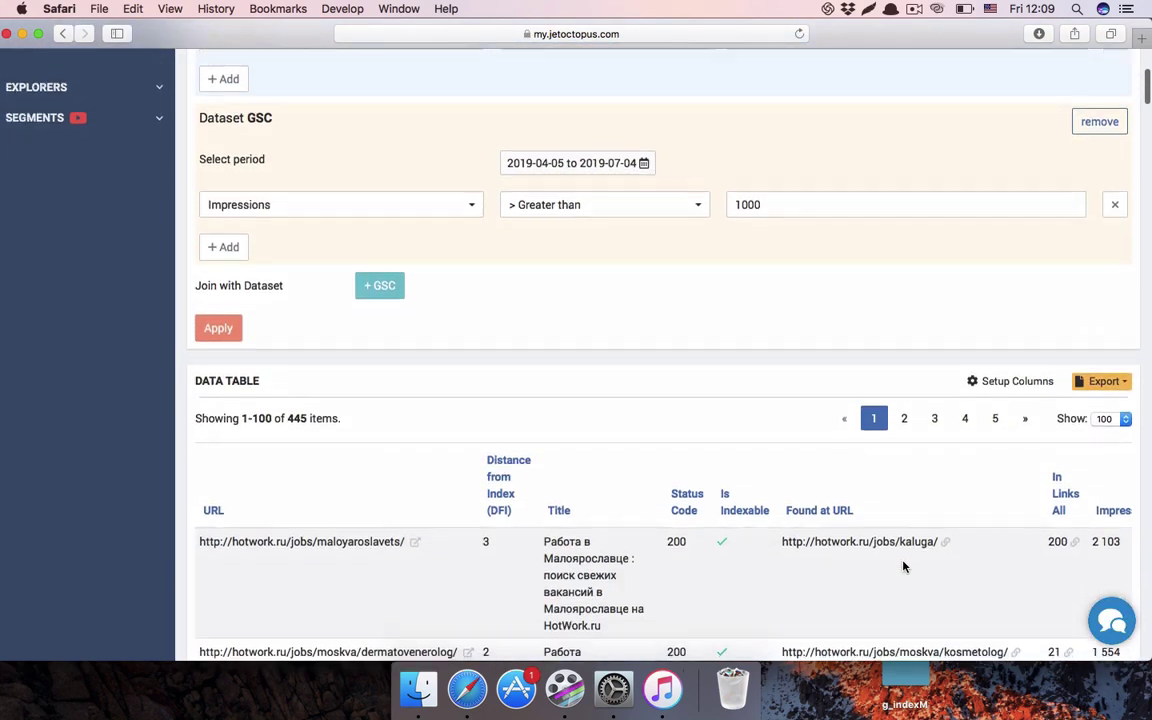
scroll(903, 566, down, 2)
scroll(1093, 432, up, 1)
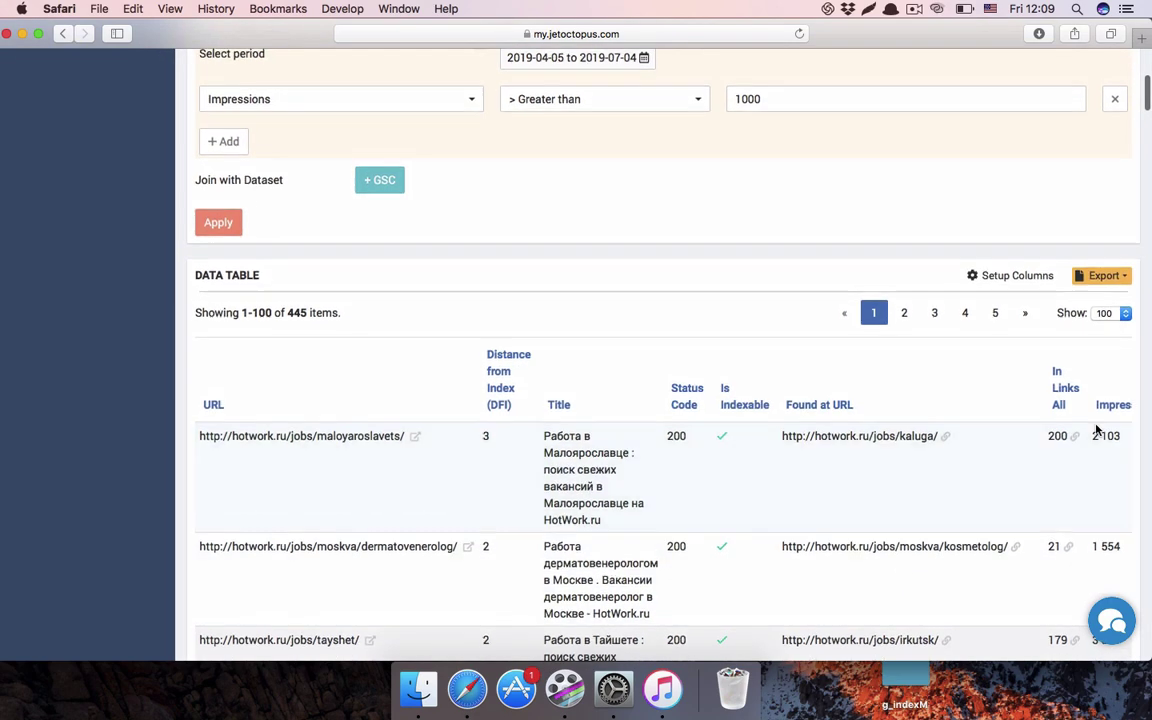
scroll(1100, 437, down, 2)
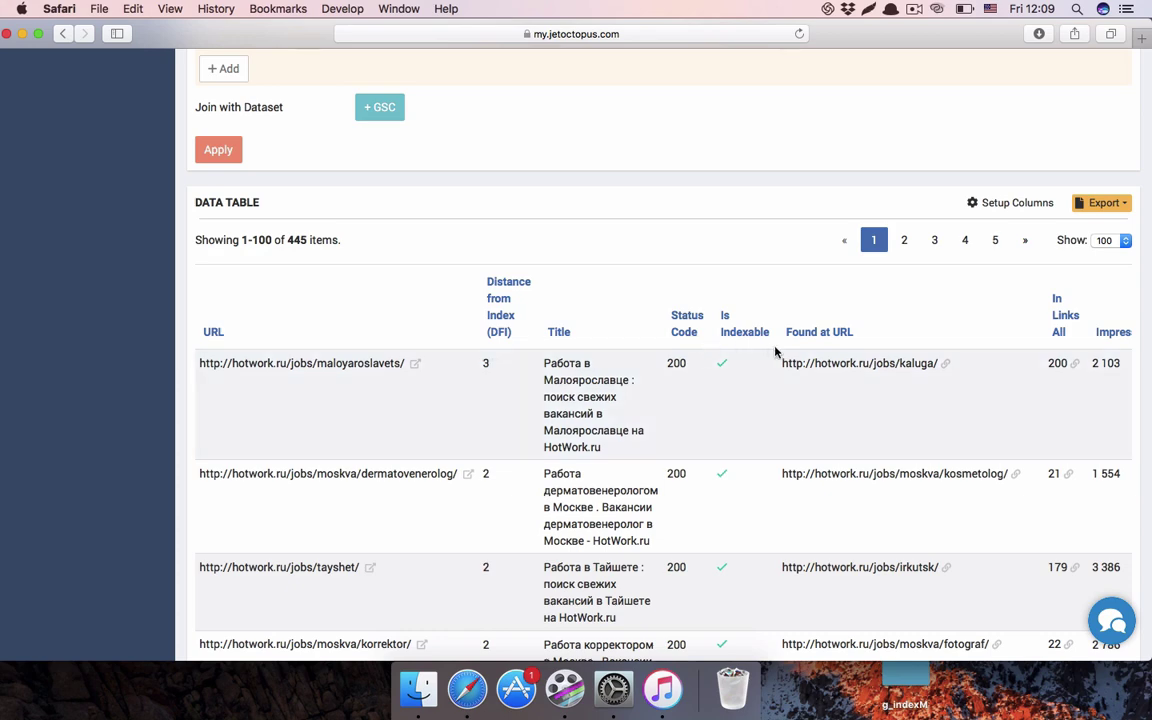
scroll(802, 355, right, 2)
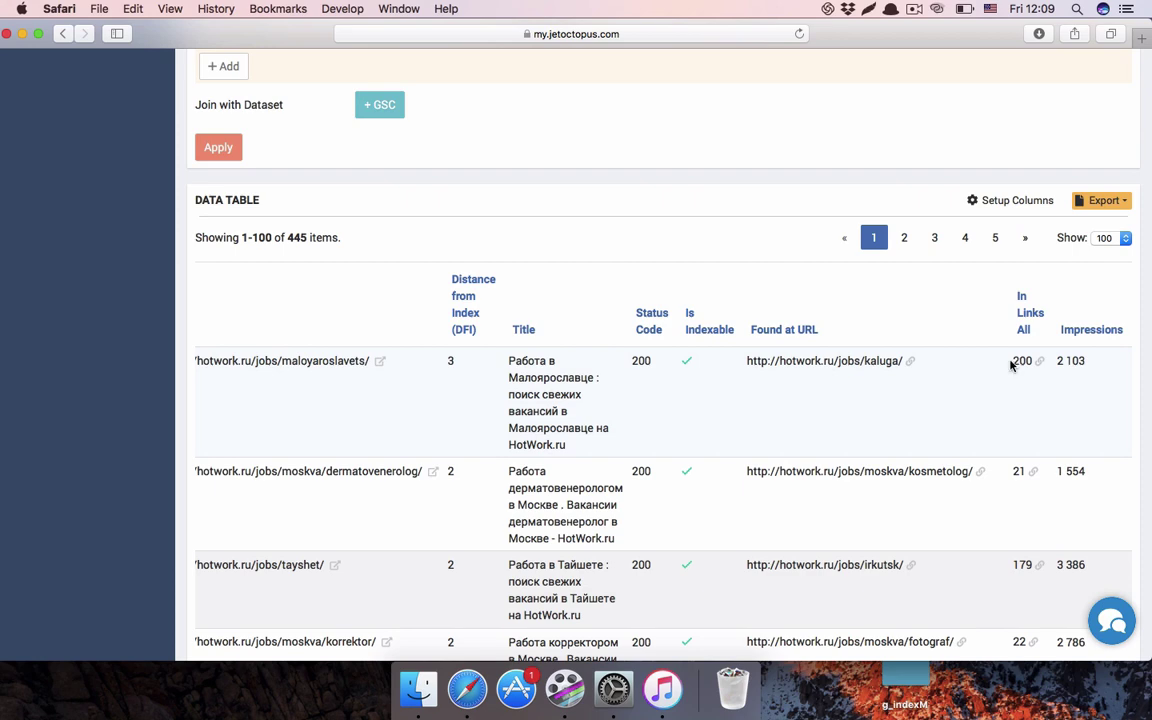
drag(1014, 362, 1034, 362)
scroll(1033, 362, down, 5)
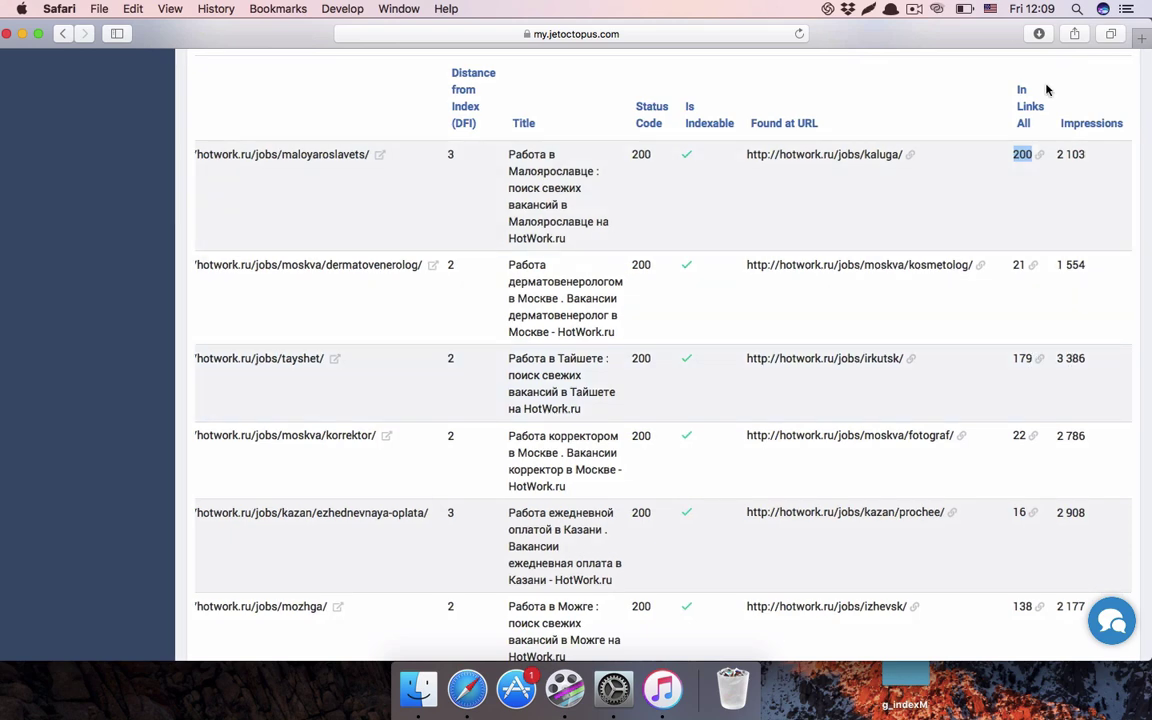
- Sort the pages by In Links All in ascending and then descending order, and compare link counts with impressions
click(1023, 115)
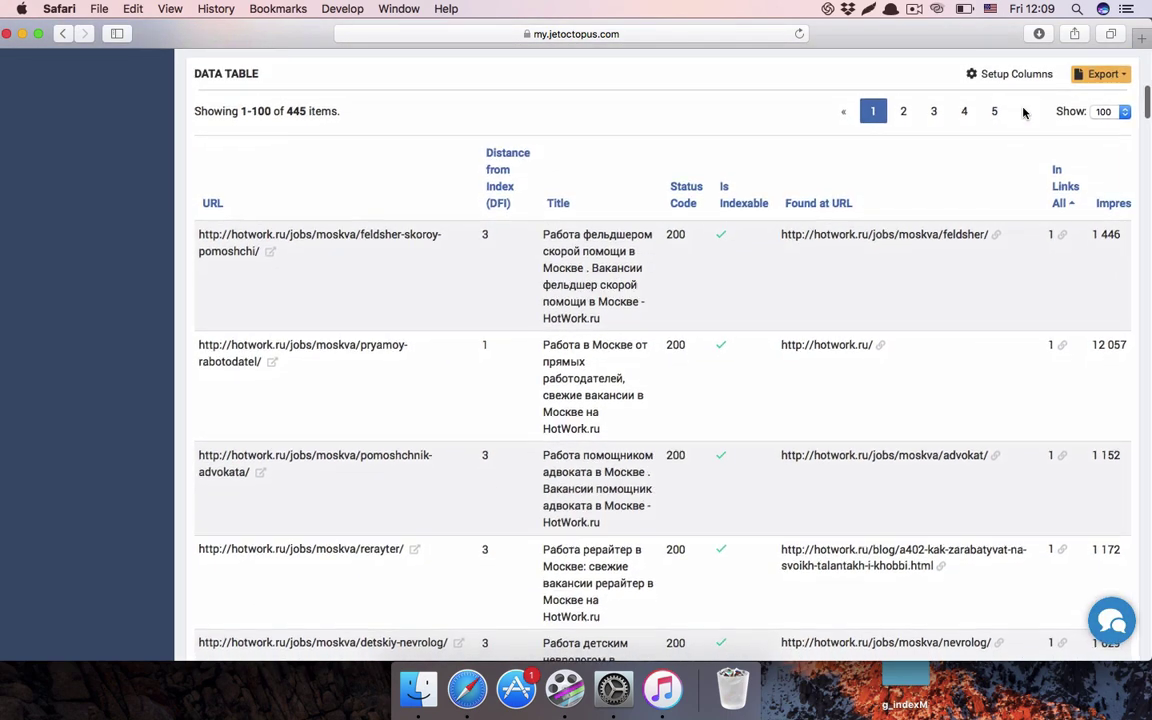
click(1060, 188)
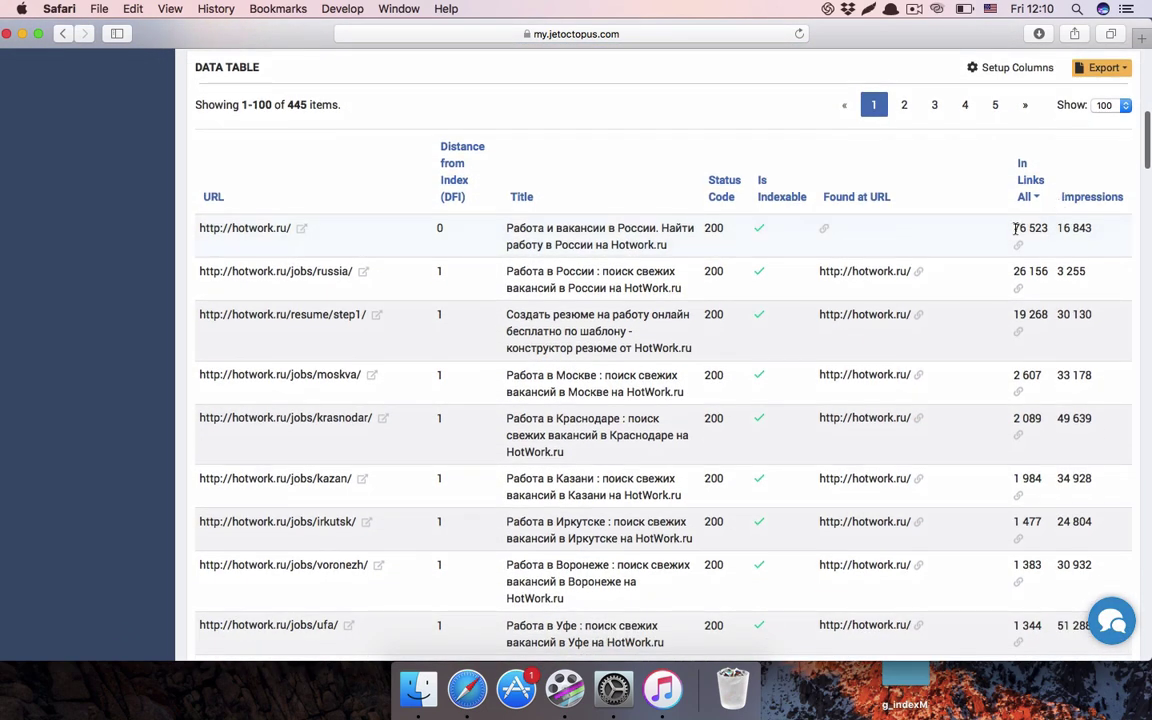
drag(1015, 228, 1054, 227)
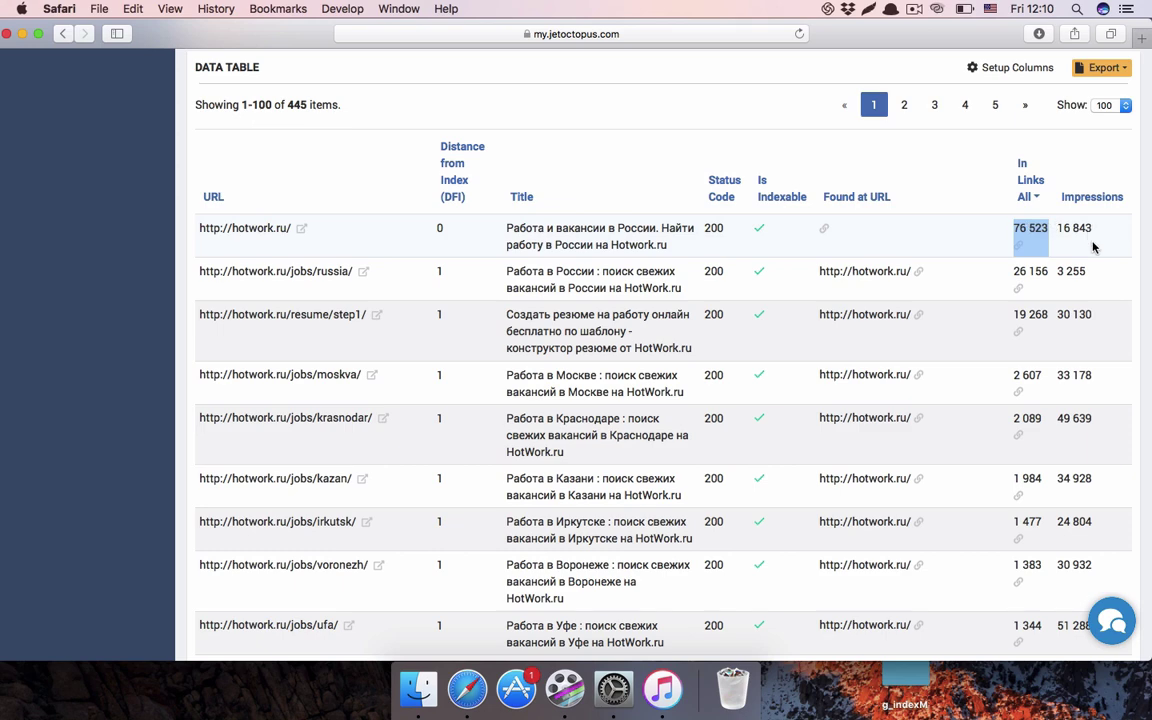
scroll(1020, 258, down, 5)
scroll(1015, 272, down, 1)
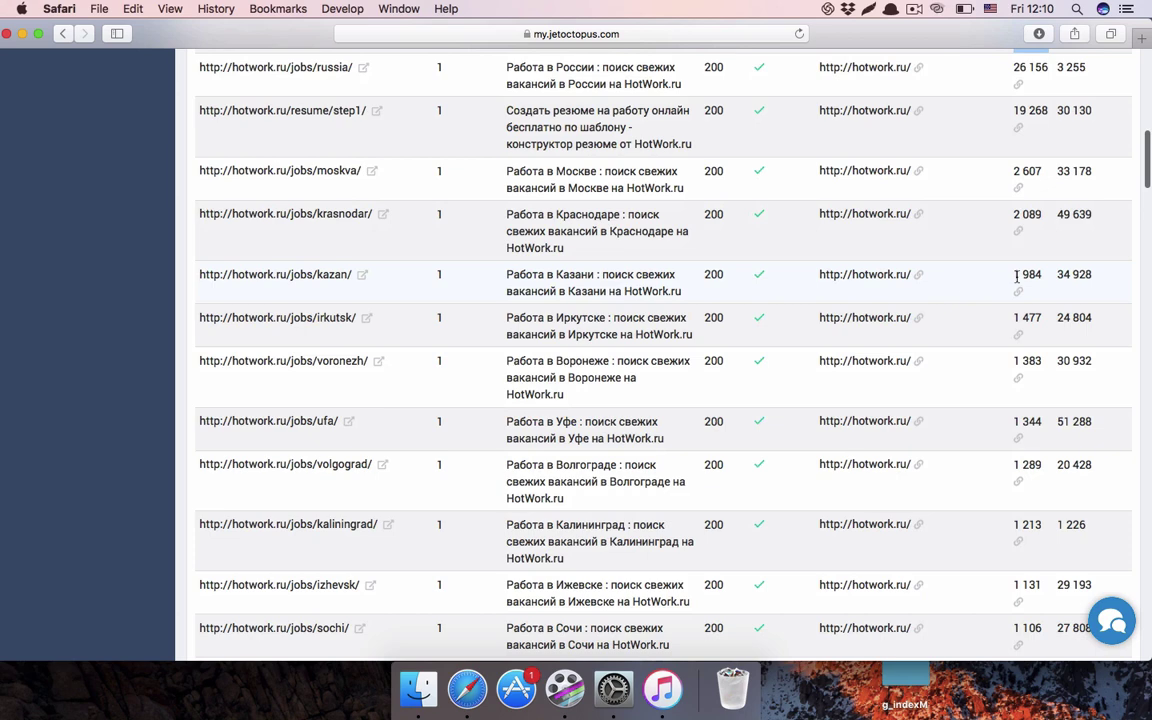
scroll(1076, 281, down, 2)
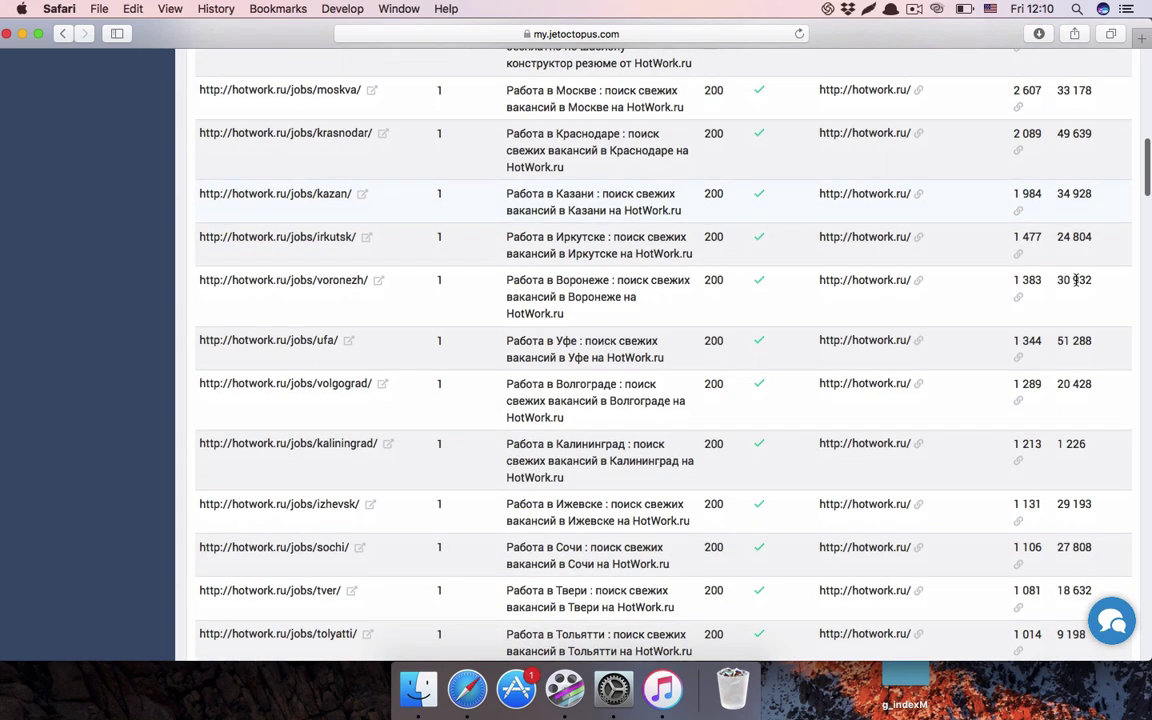
double_click(1063, 193)
scroll(1090, 196, down, 6)
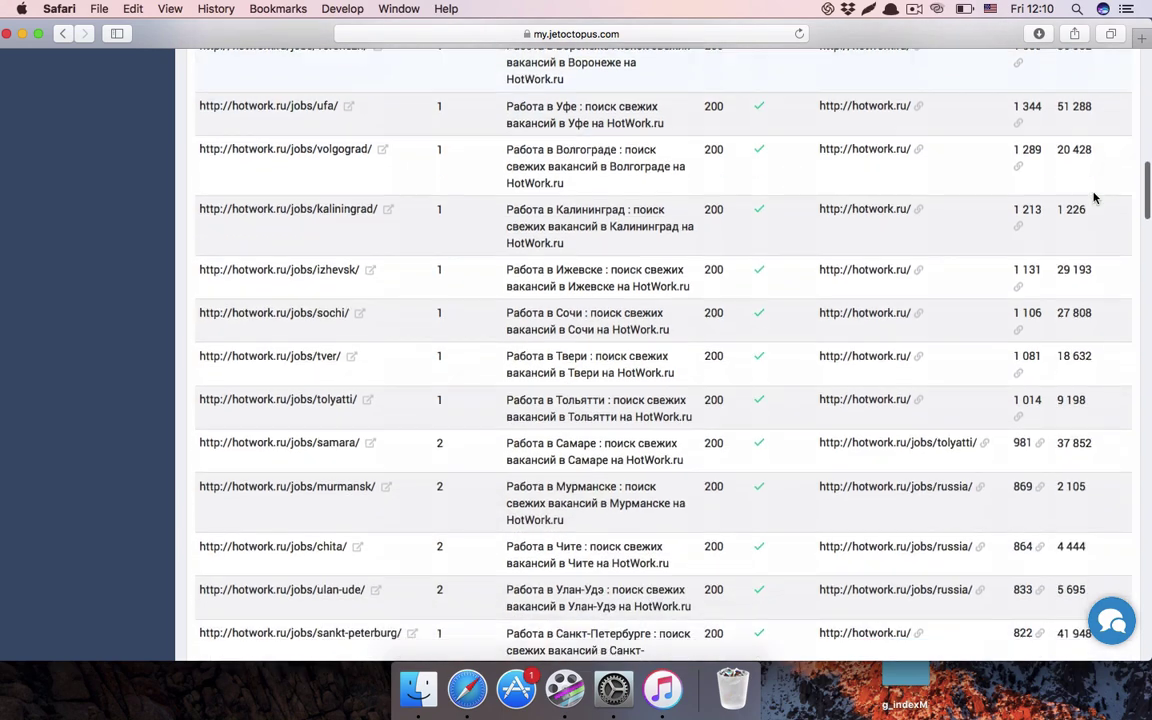
- Add the GSC column Clicks to the data table
scroll(1094, 198, up, 15)
scroll(982, 389, down, 2)
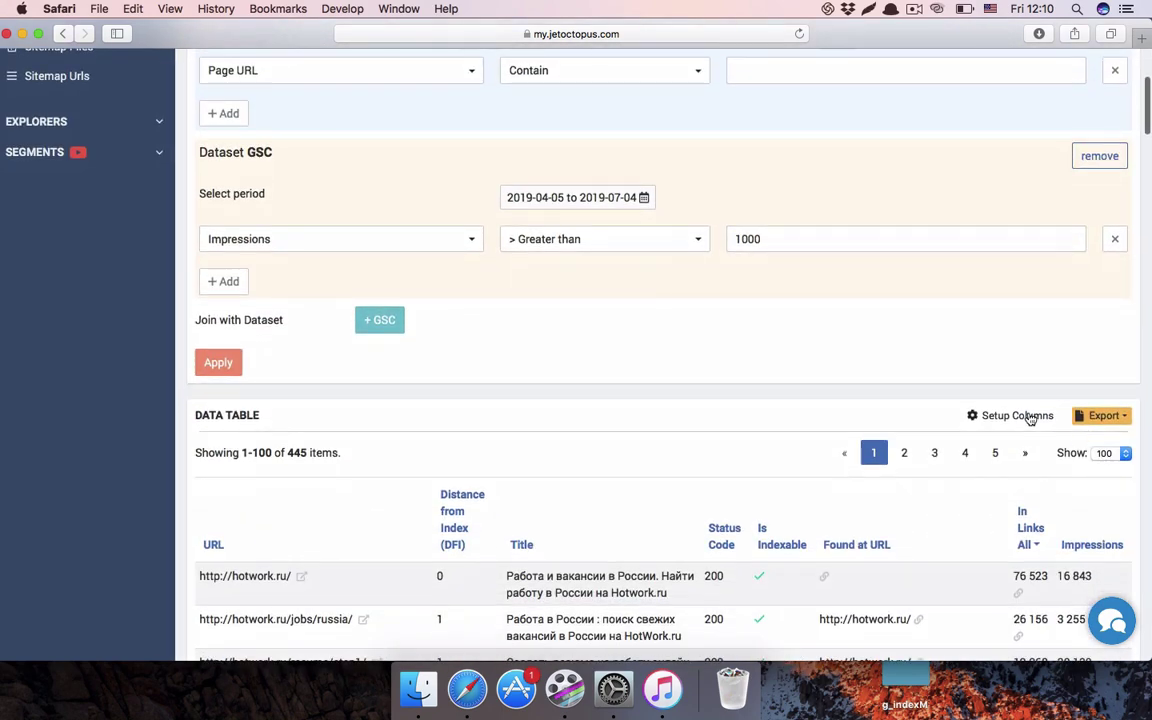
click(1020, 415)
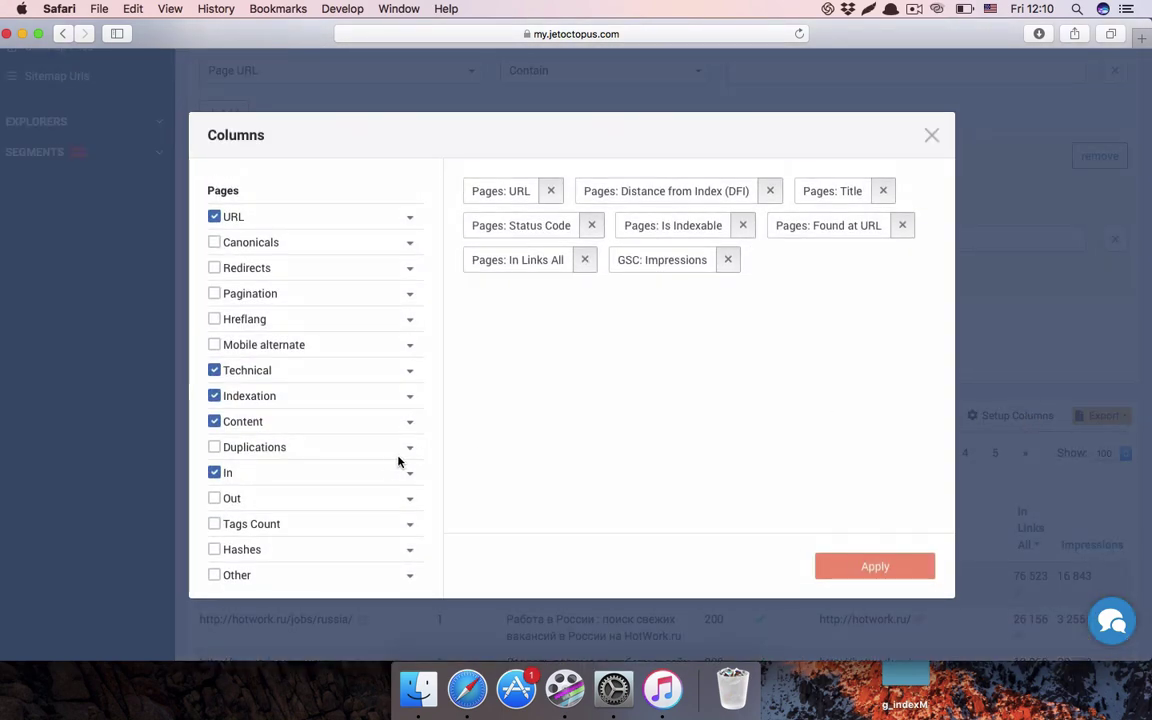
scroll(411, 473, down, 5)
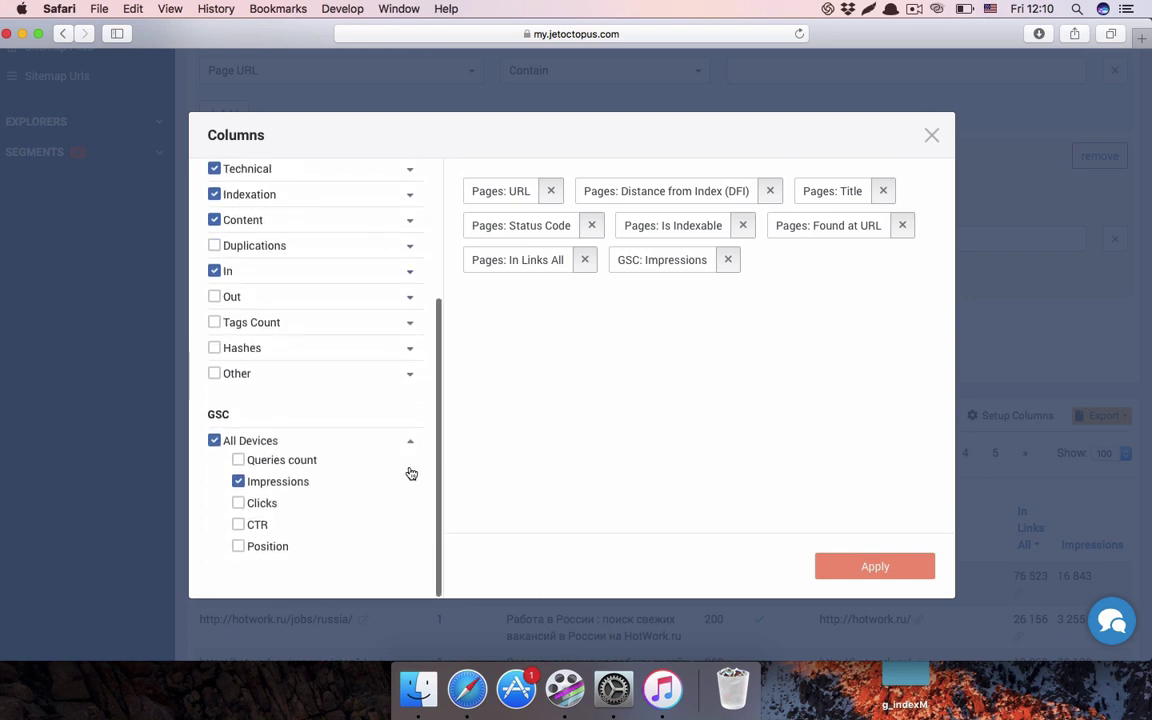
click(238, 505)
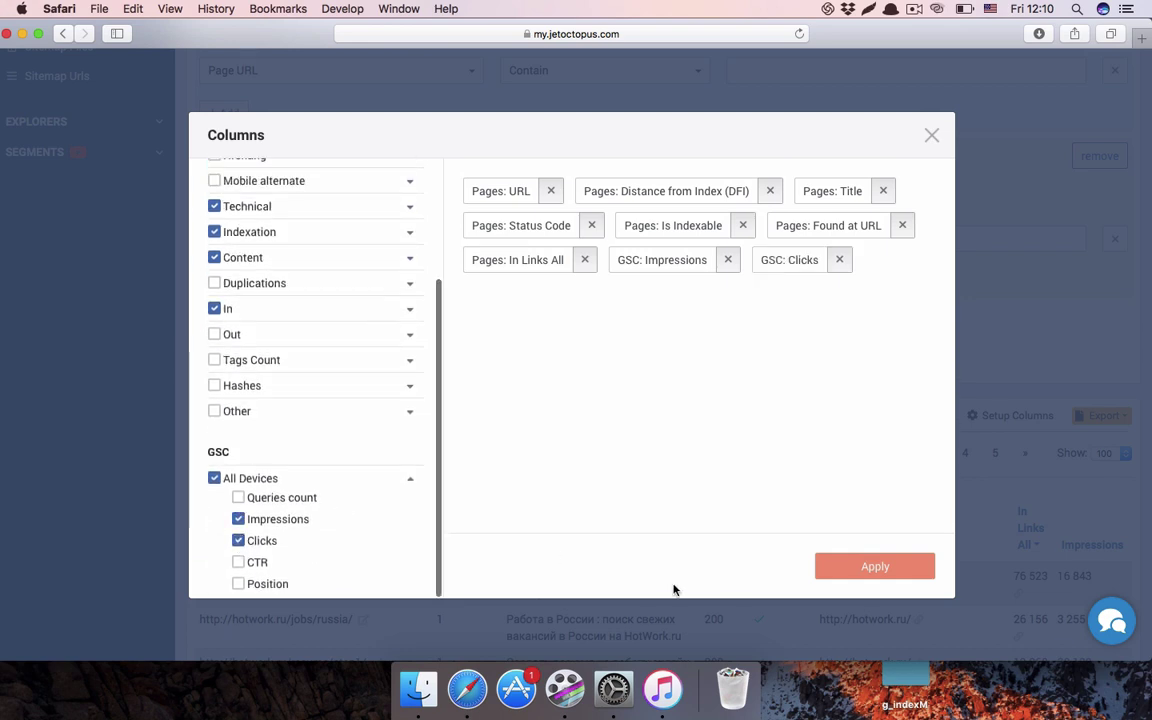
click(889, 567)
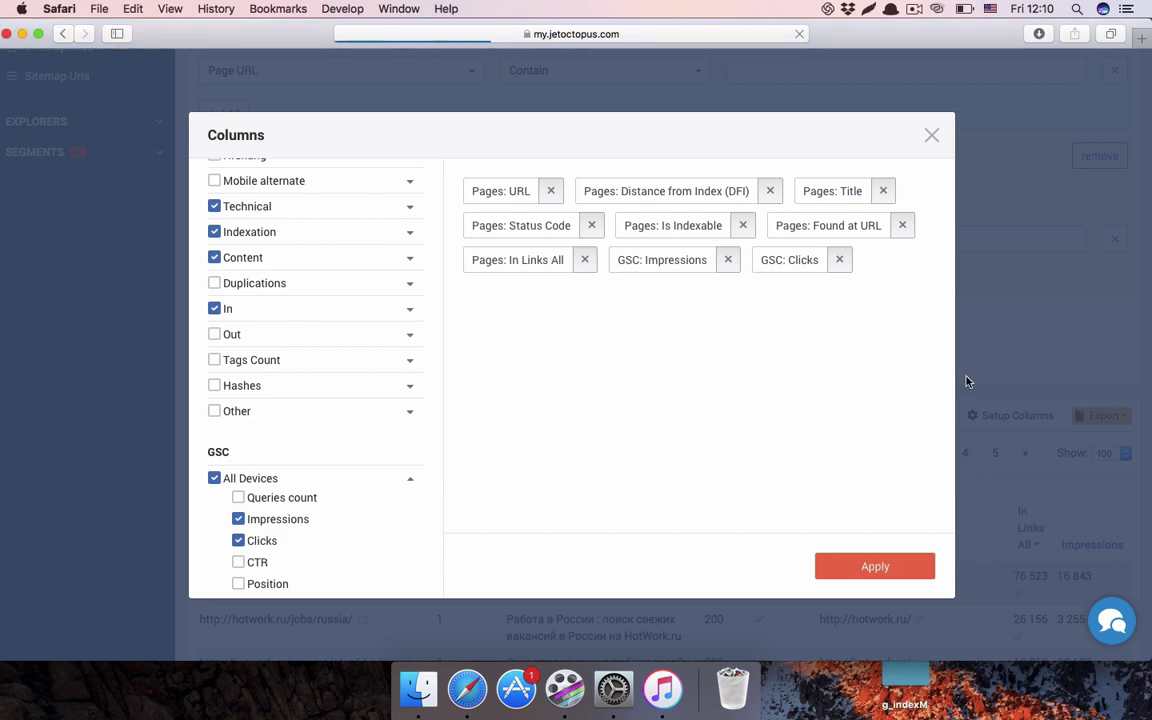
- Sort the filtered pages by Clicks
scroll(966, 381, down, 8)
scroll(966, 381, down, 2)
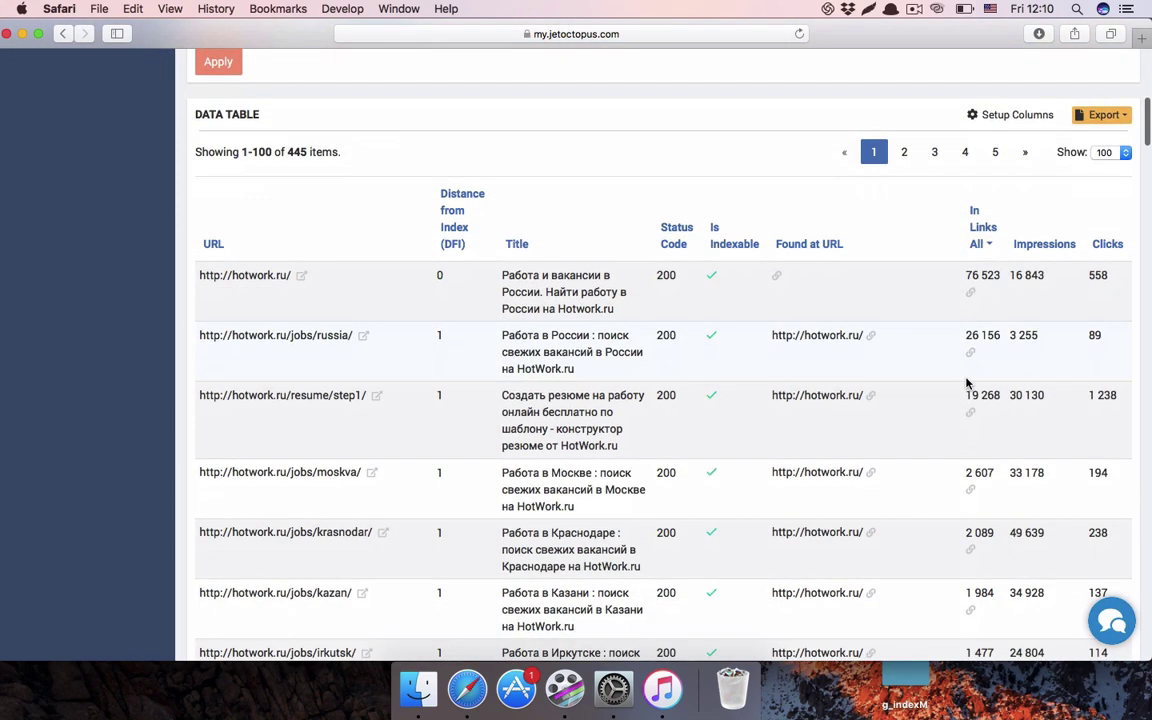
click(1107, 247)
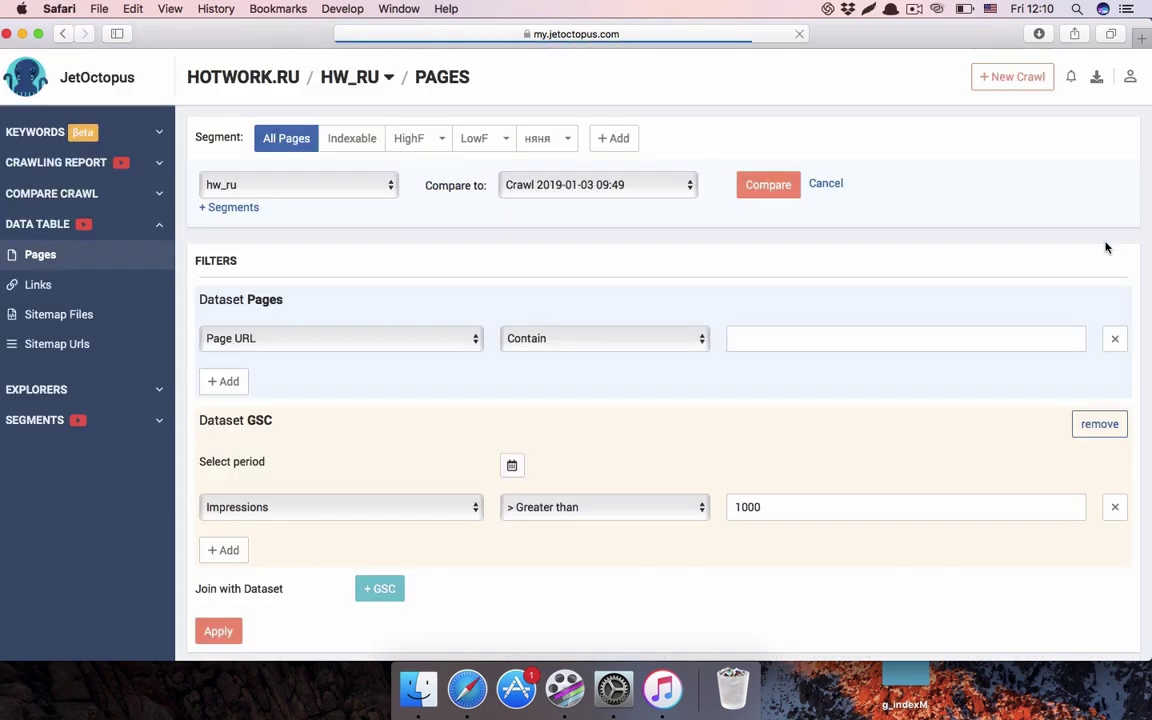
- Sort the filtered pages by Clicks in descending order
scroll(1107, 247, down, 5)
scroll(1107, 247, down, 5)
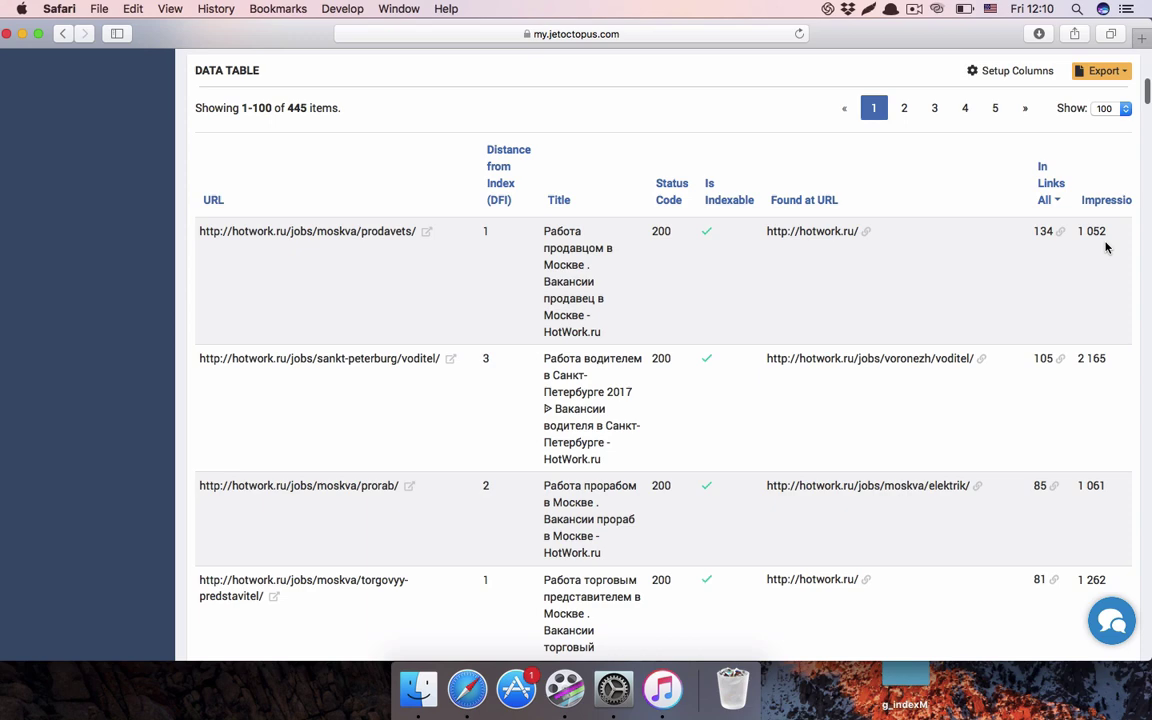
scroll(1106, 247, right, 3)
scroll(1106, 247, up, 1)
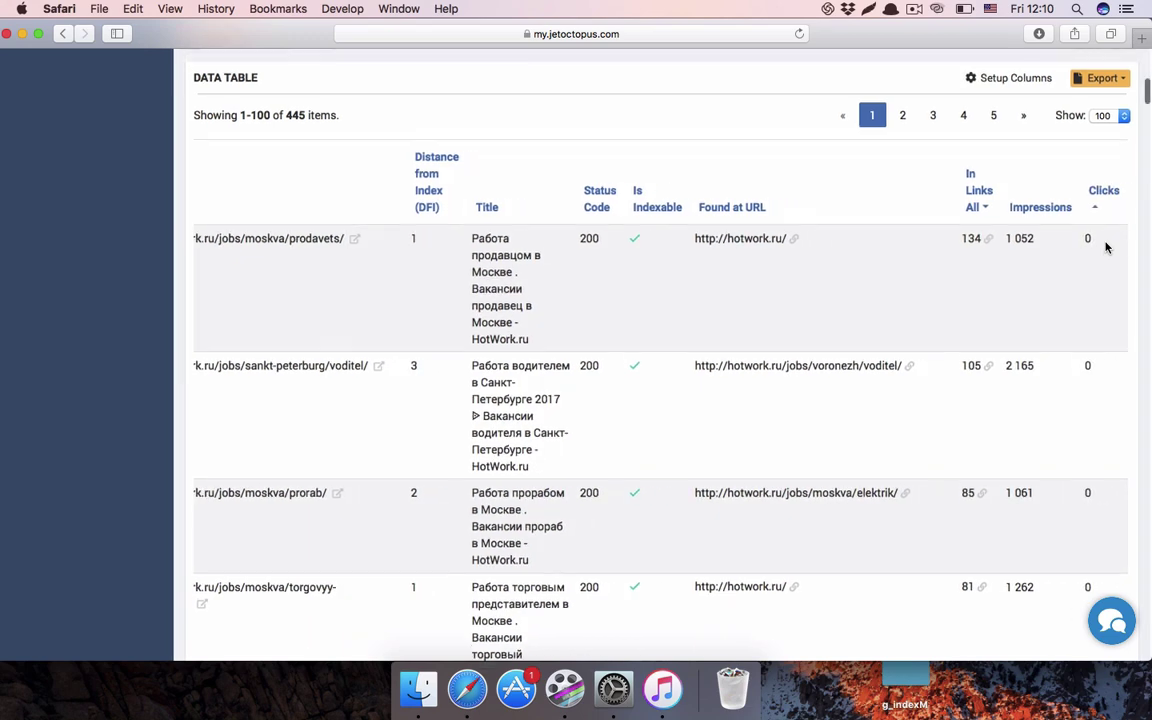
click(1105, 190)
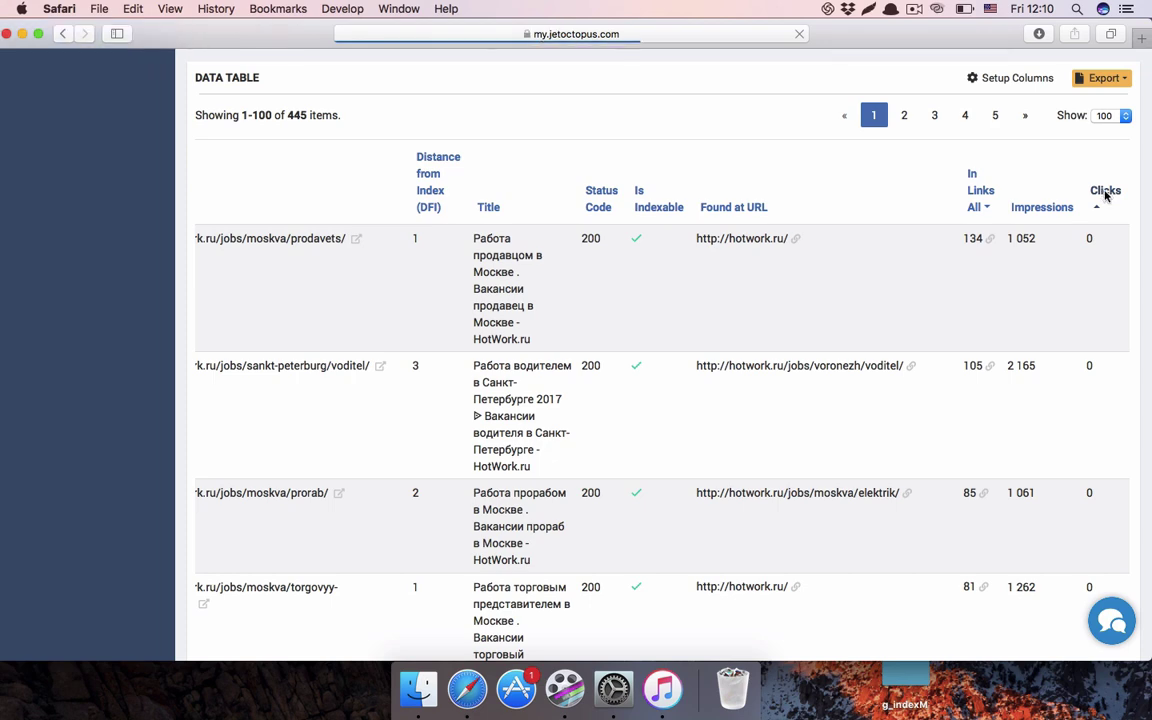
scroll(1100, 400, down, 5)
scroll(1094, 449, right, 2)
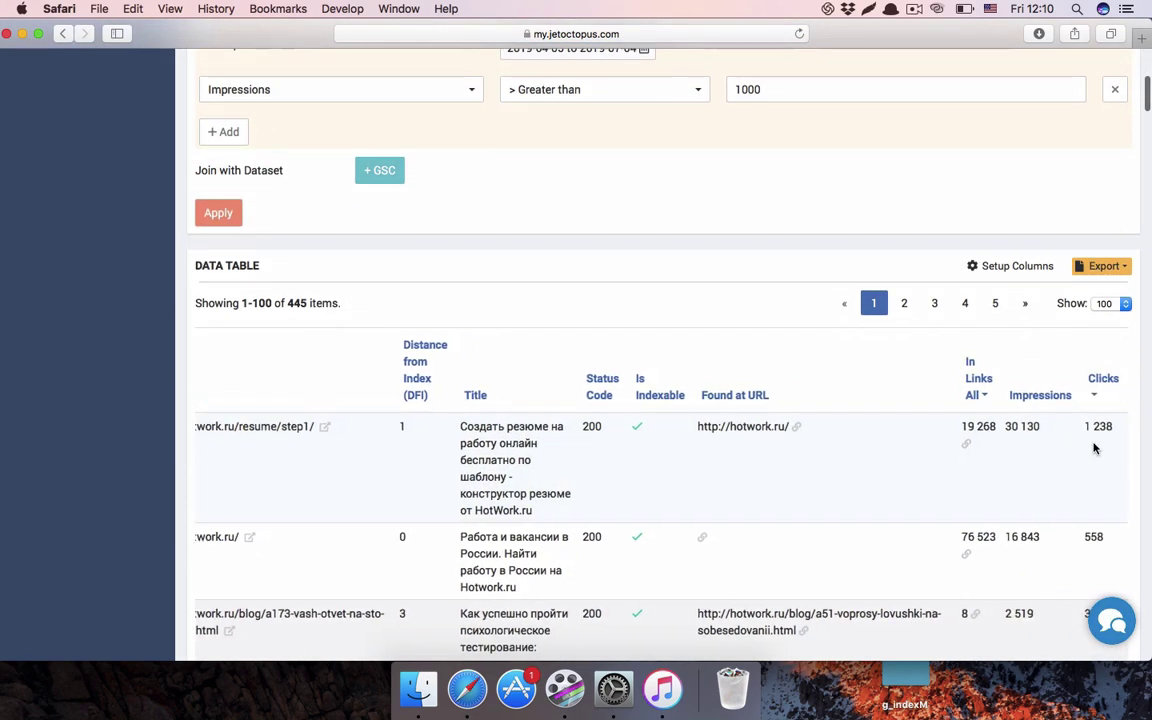
- Examine the Impressions, In Links All and Distance from Index values of the resume/step1 page
scroll(1122, 411, down, 2)
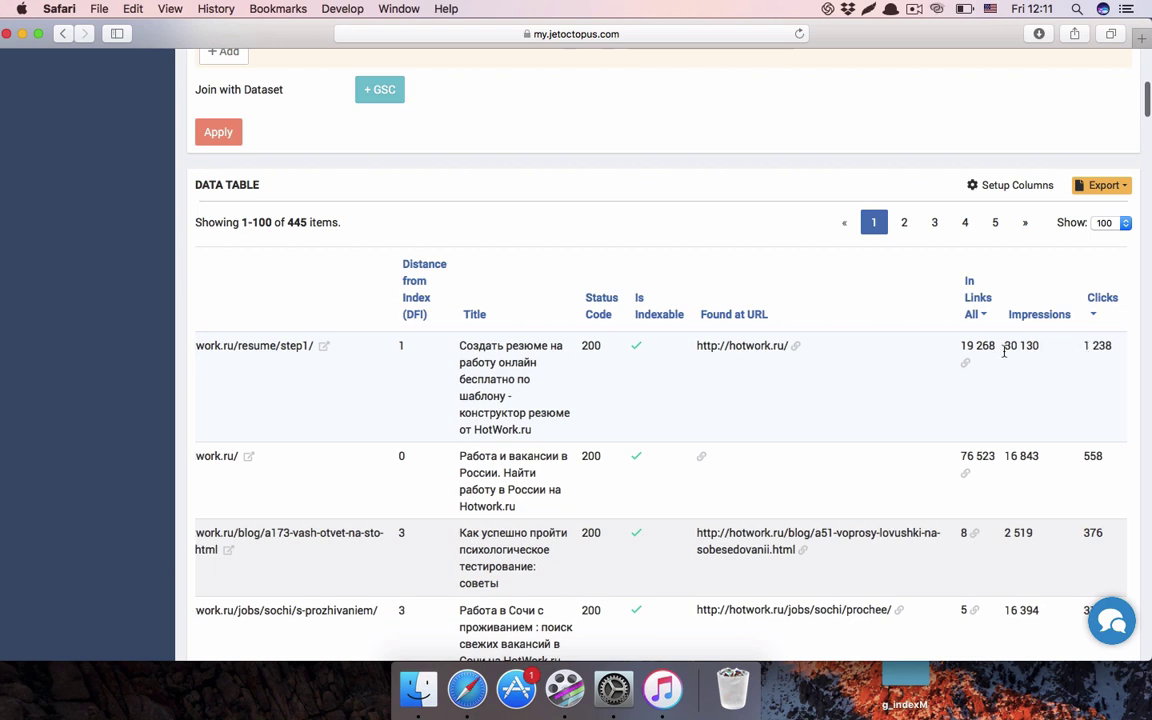
drag(1004, 347, 1052, 349)
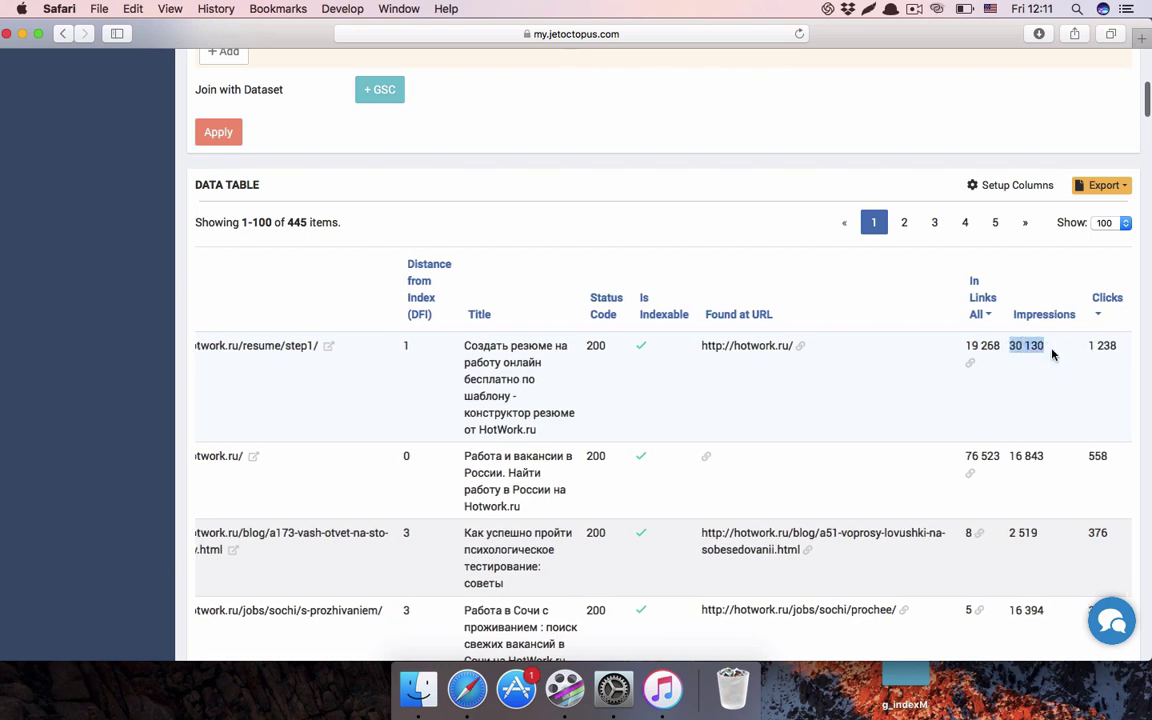
drag(966, 349, 998, 347)
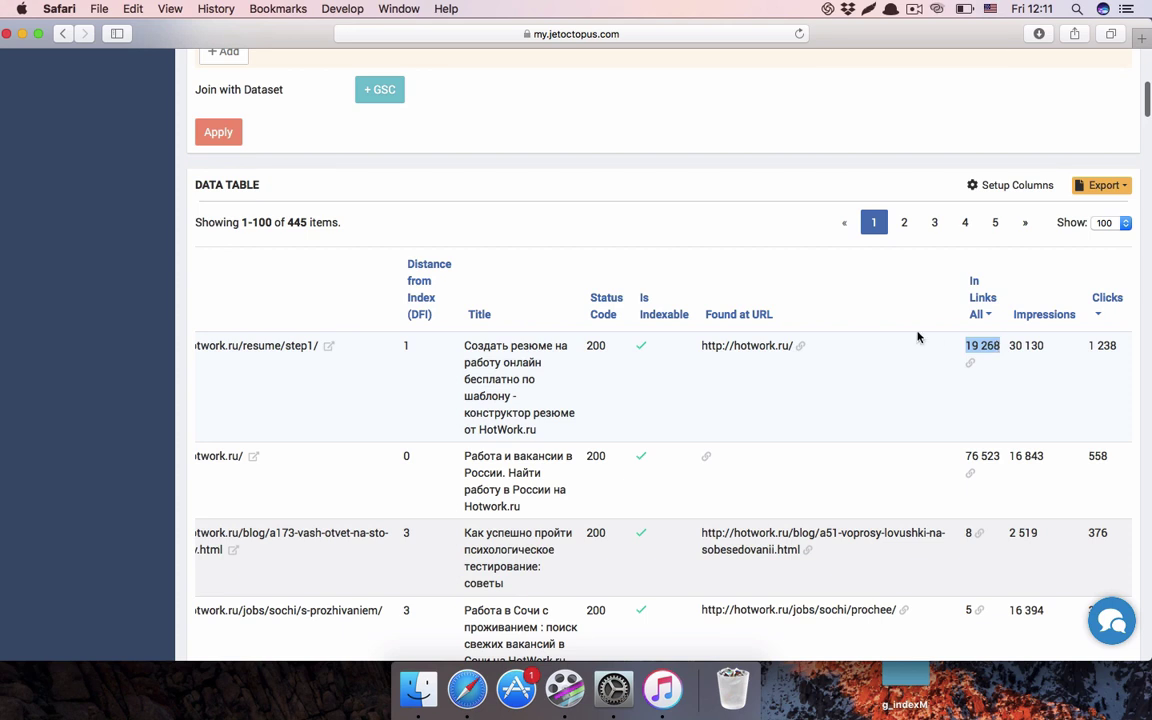
scroll(918, 337, left, 3)
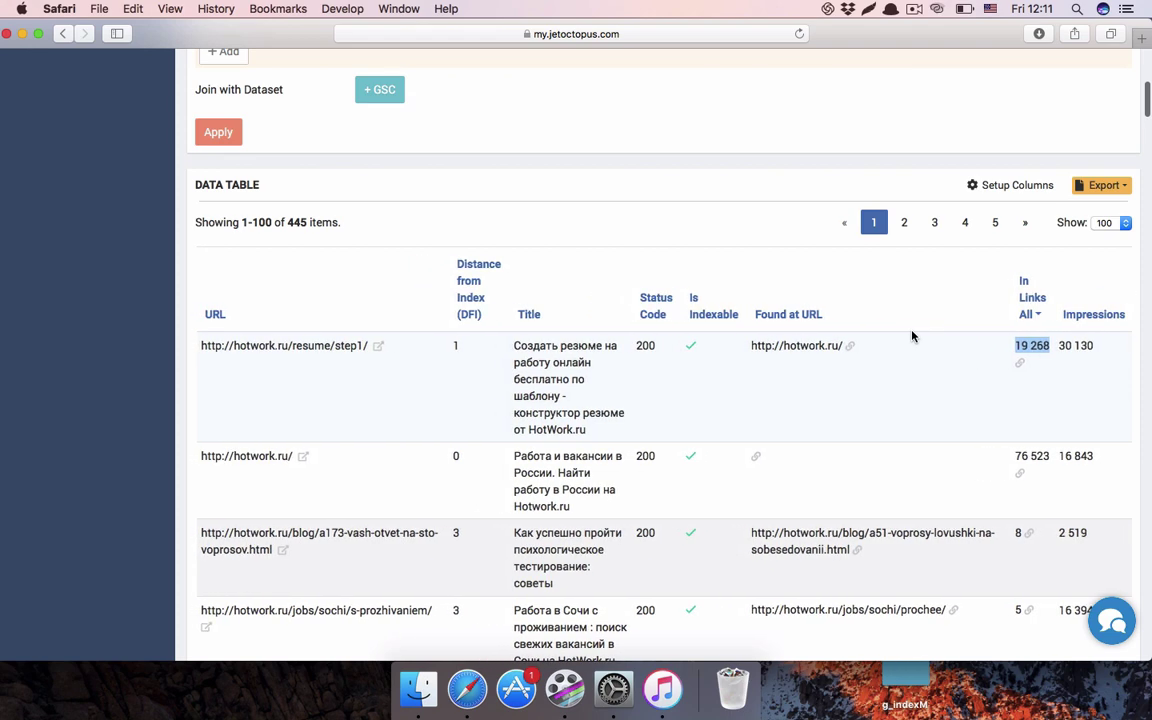
double_click(453, 345)
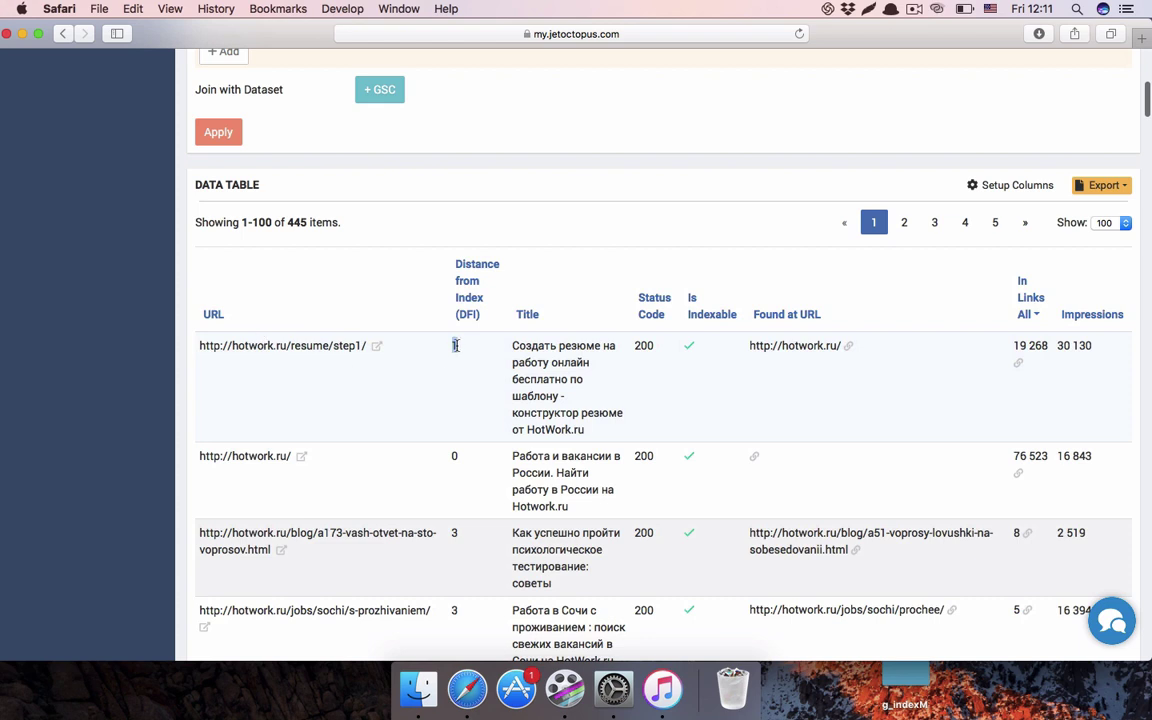
- Compare internal links, impressions and clicks of the most-clicked pages, including the jobs/krasnodar page
scroll(1052, 347, down, 5)
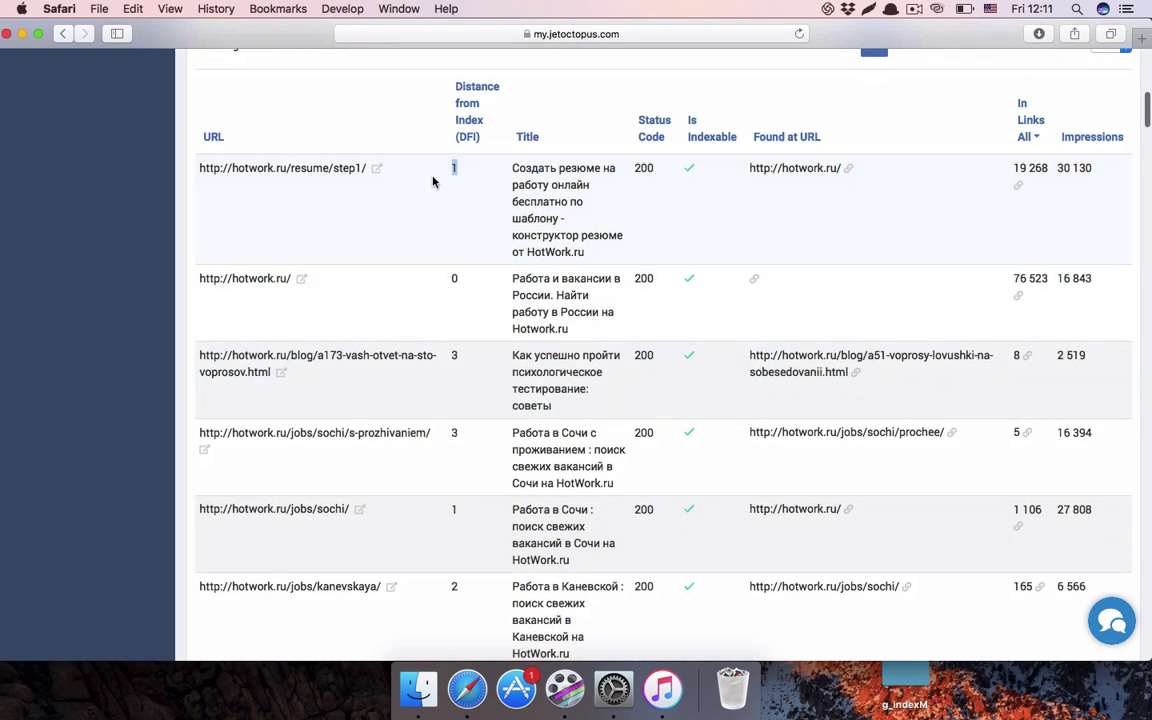
scroll(1018, 200, down, 3)
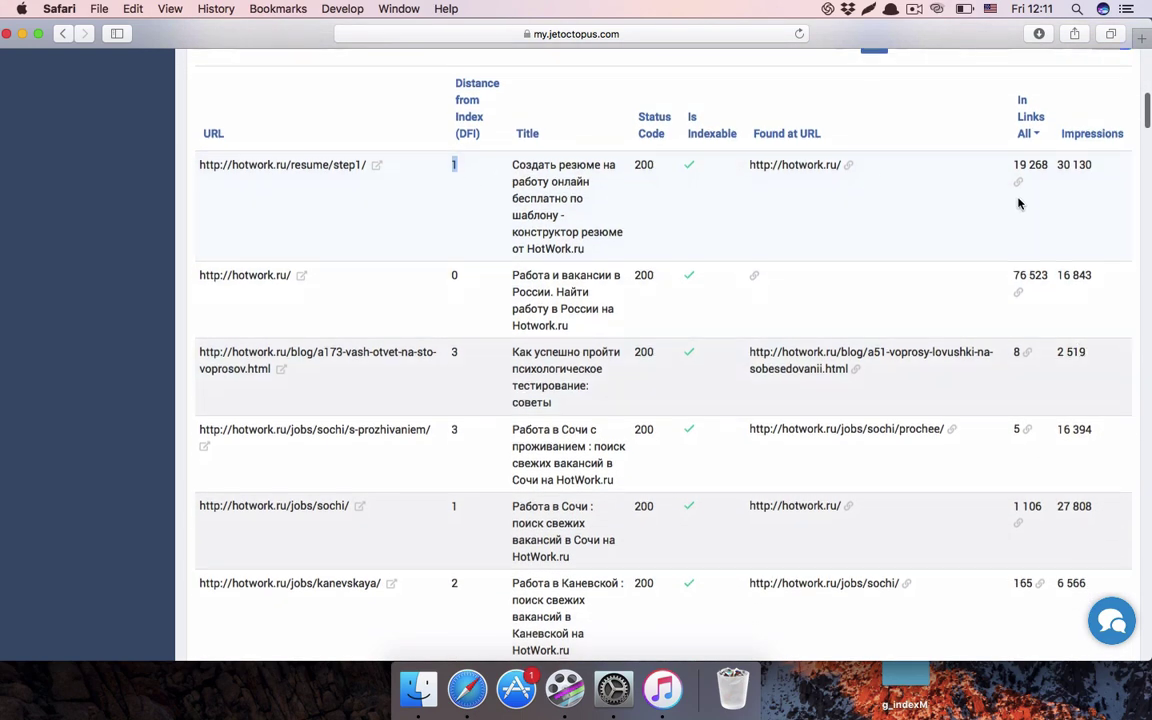
scroll(1018, 198, right, 2)
scroll(1018, 198, right, 1)
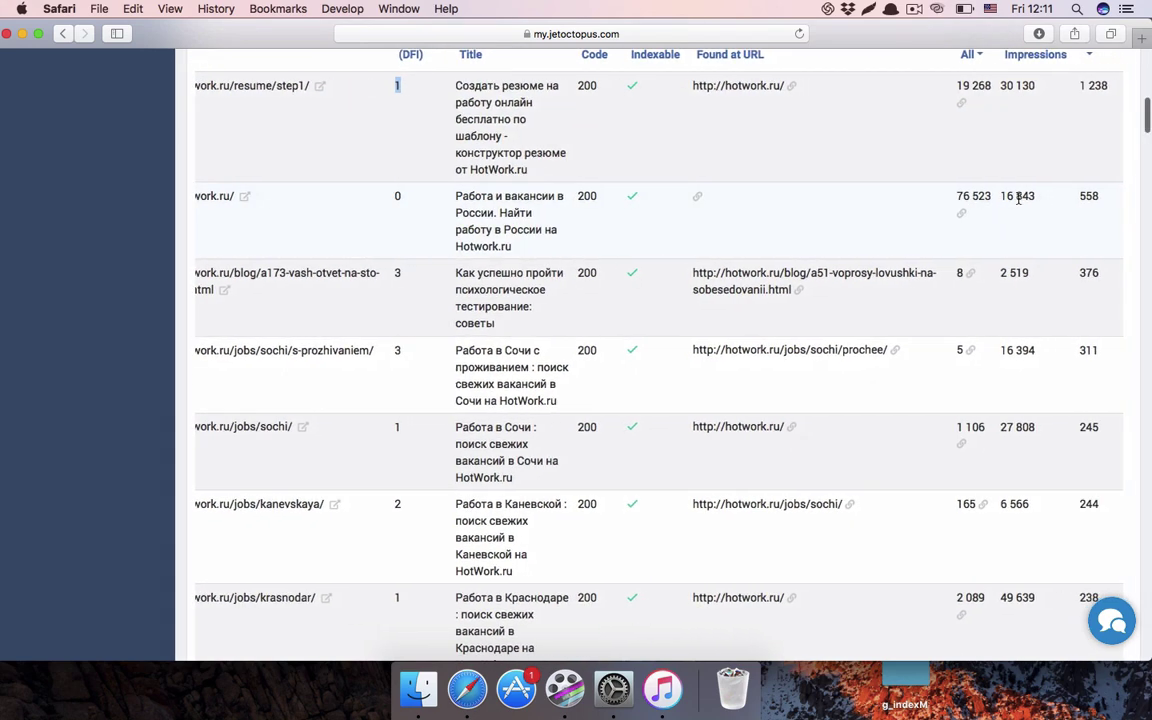
scroll(1088, 197, down, 5)
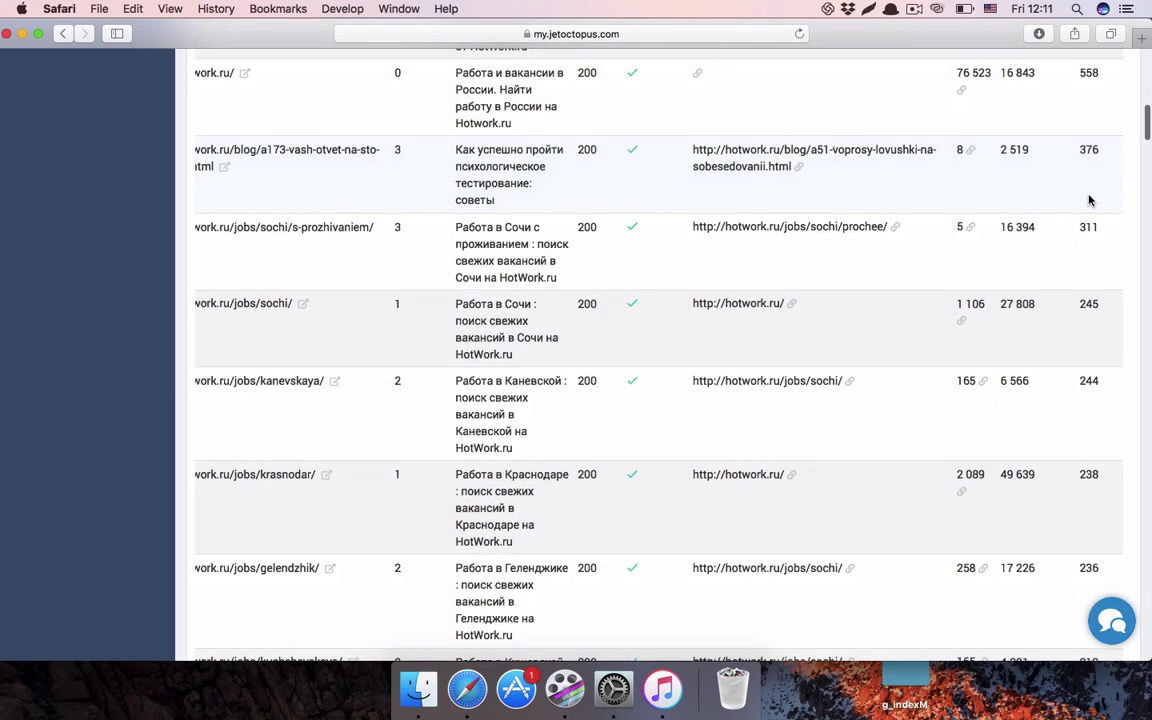
scroll(1089, 199, down, 3)
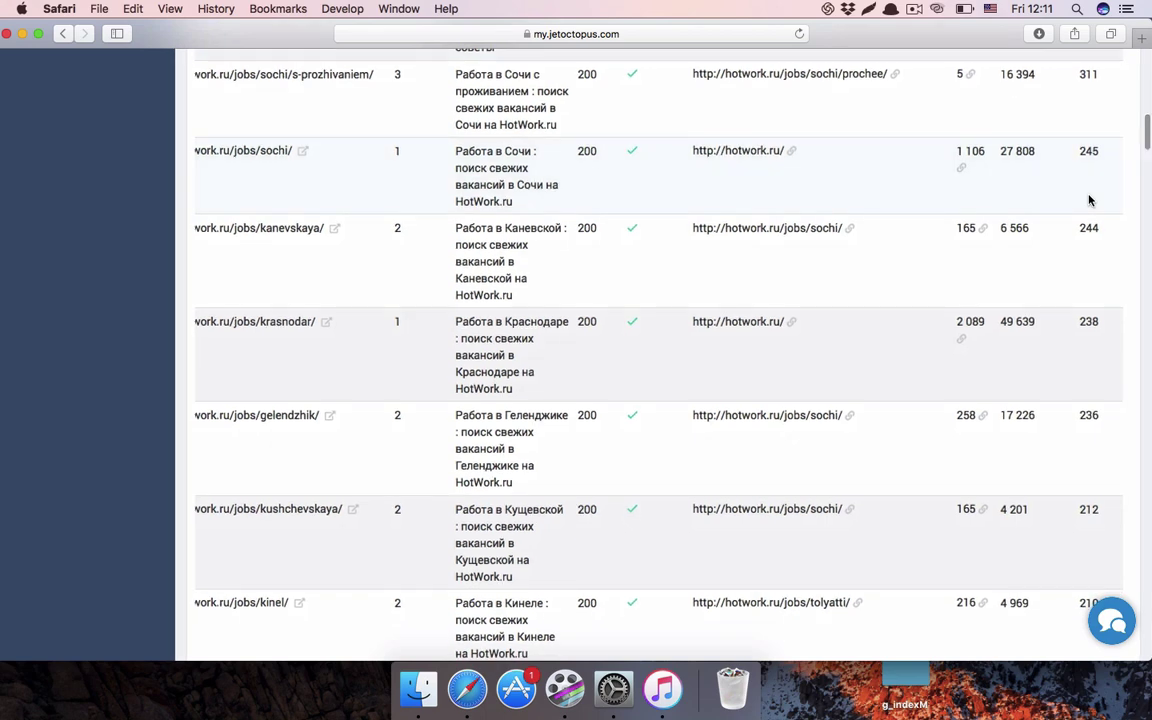
scroll(1089, 199, up, 10)
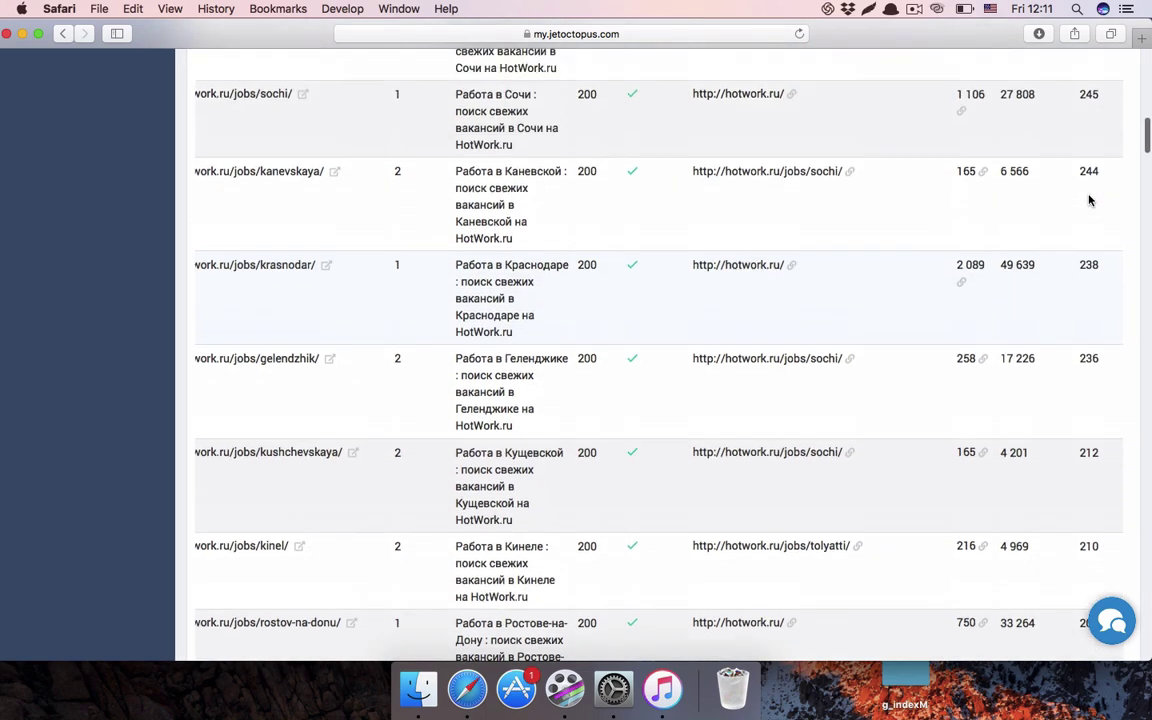
scroll(1089, 197, up, 2)
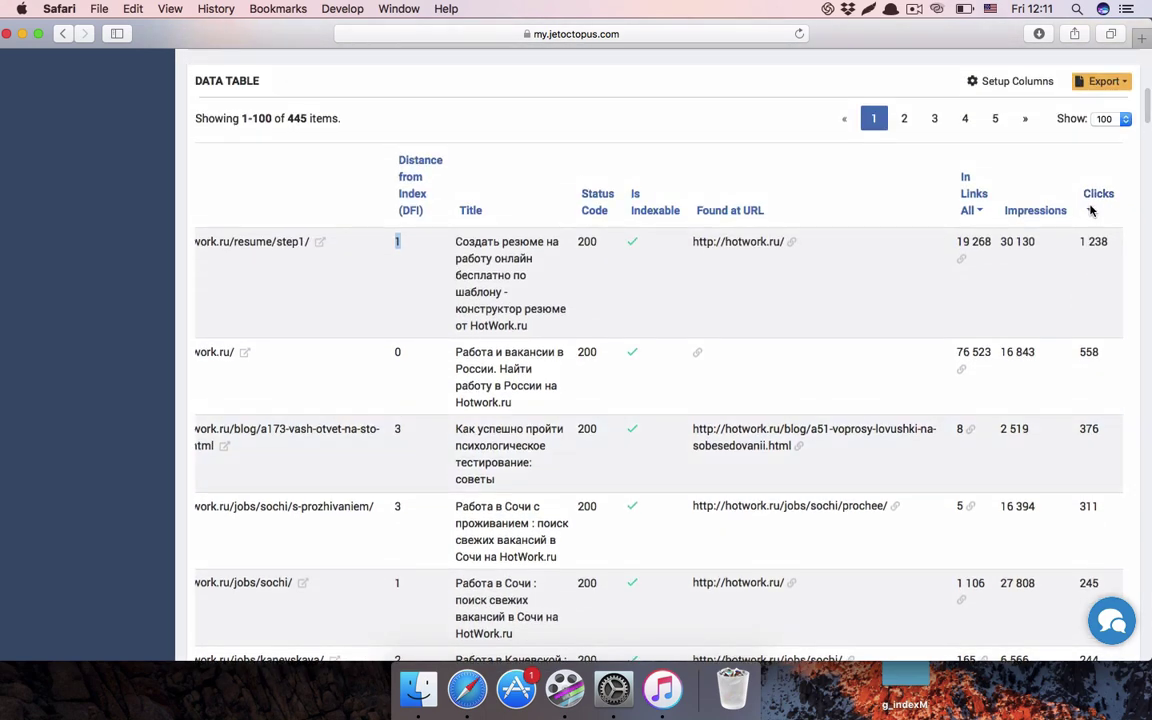
scroll(1113, 290, down, 9)
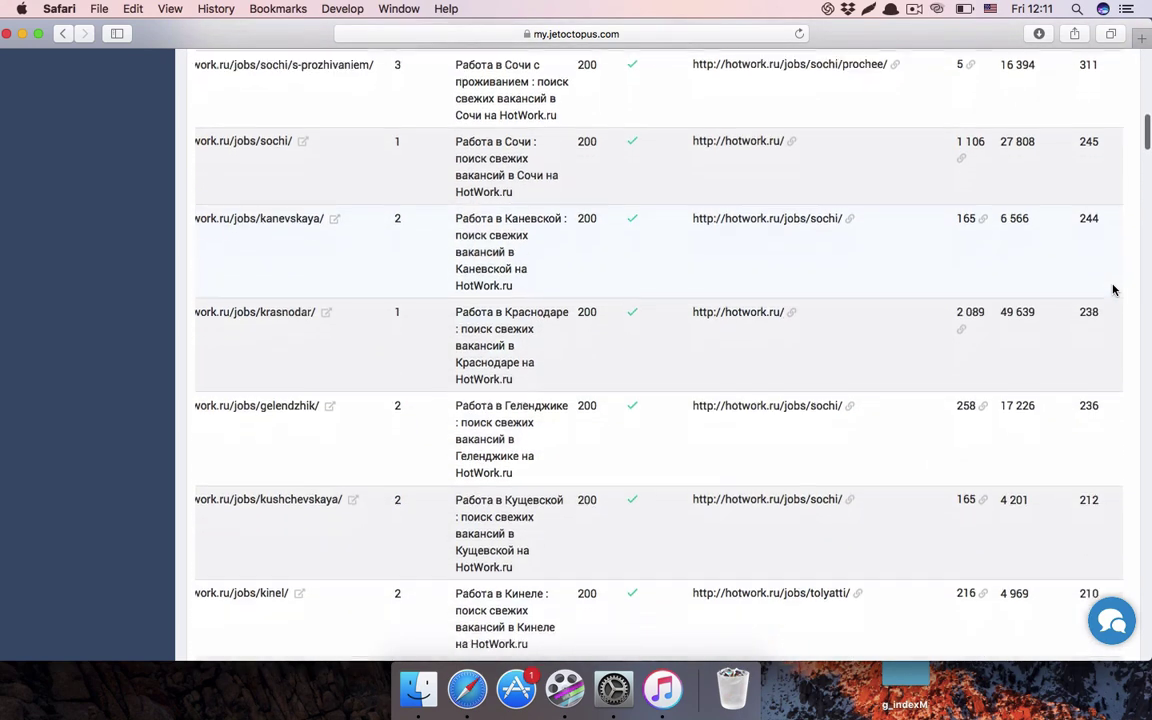
drag(1003, 285, 1040, 284)
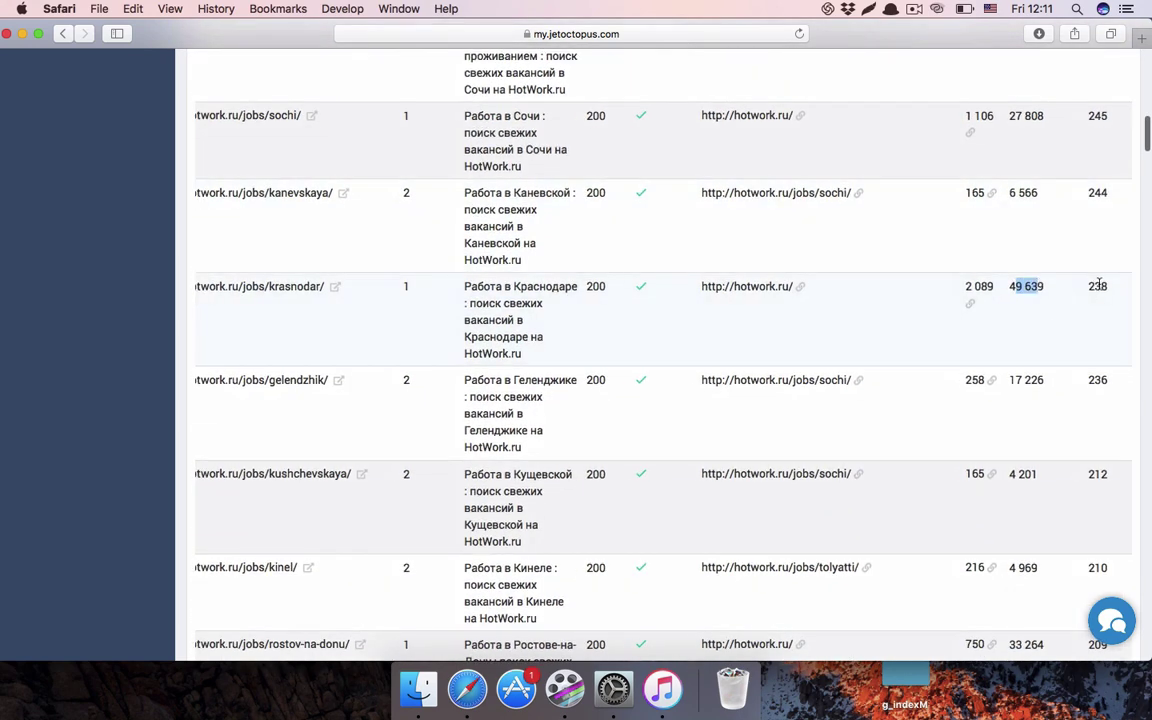
scroll(1100, 283, down, 1)
drag(965, 248, 998, 247)
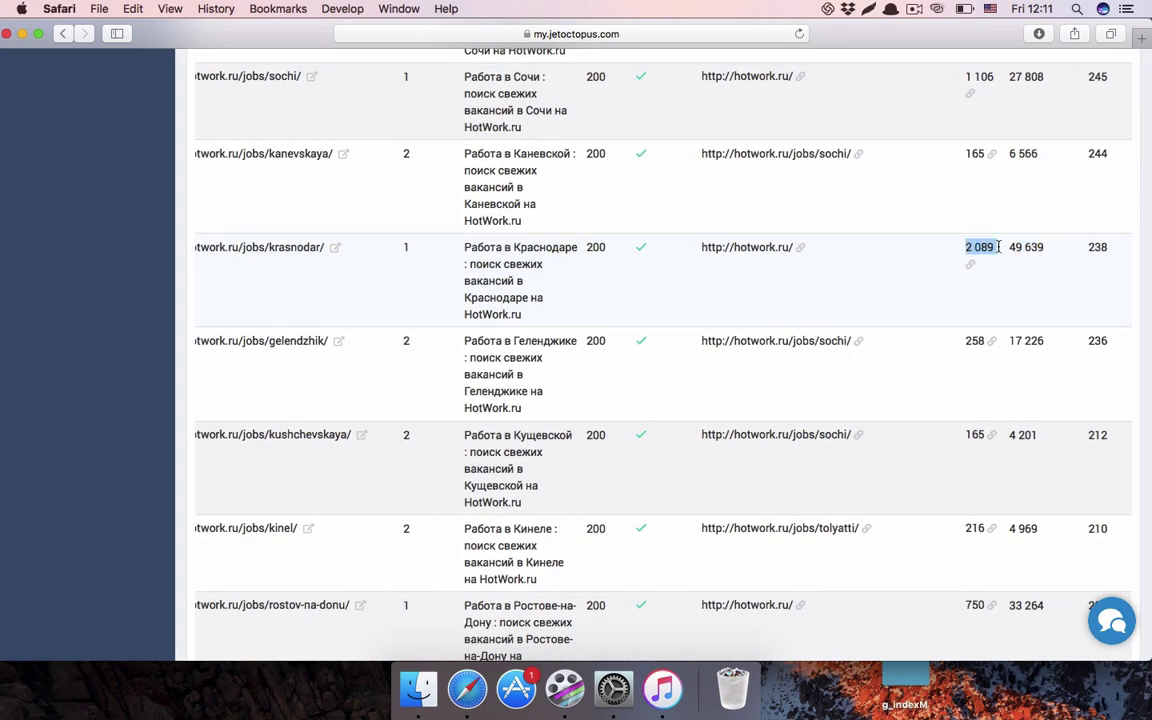
- Examine Distance from Index and In Links All against Clicks for the pages further down the sorted table
scroll(998, 247, down, 6)
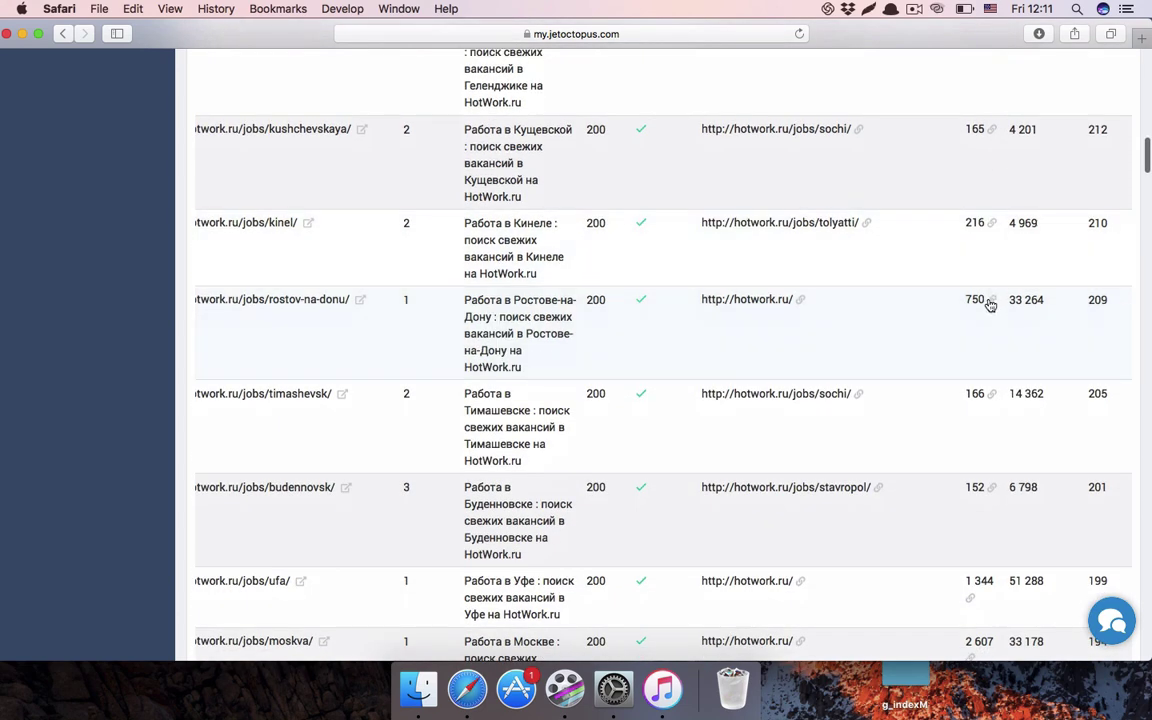
scroll(988, 308, down, 5)
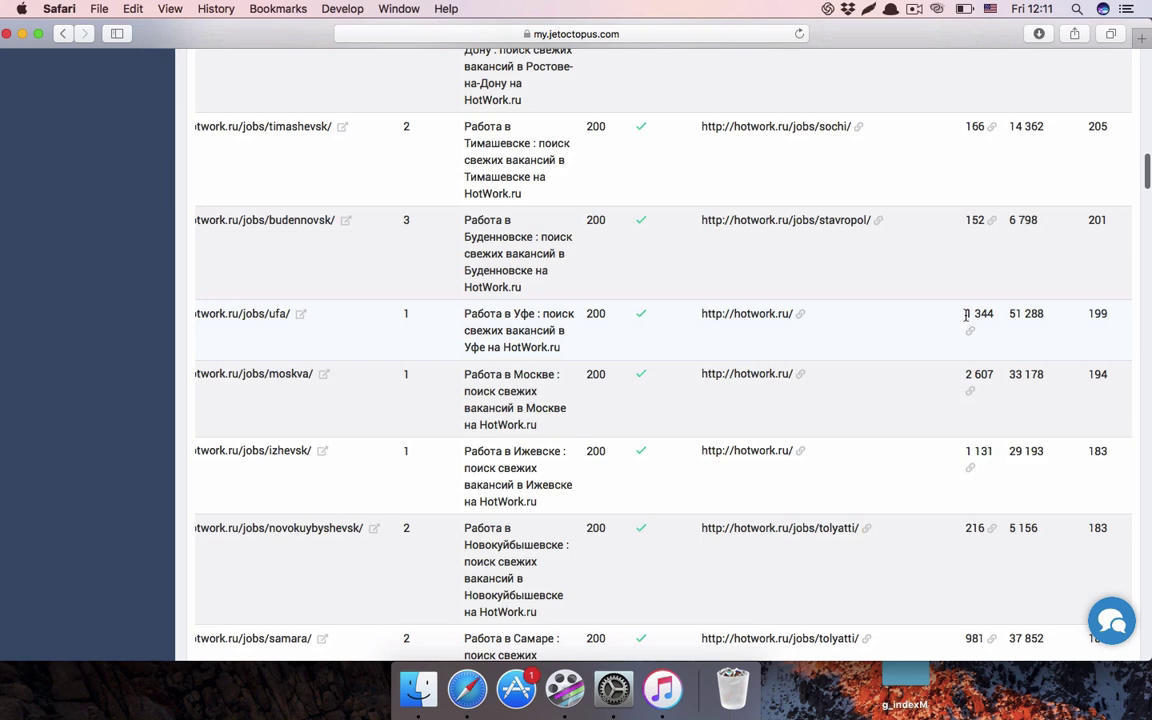
scroll(966, 316, down, 5)
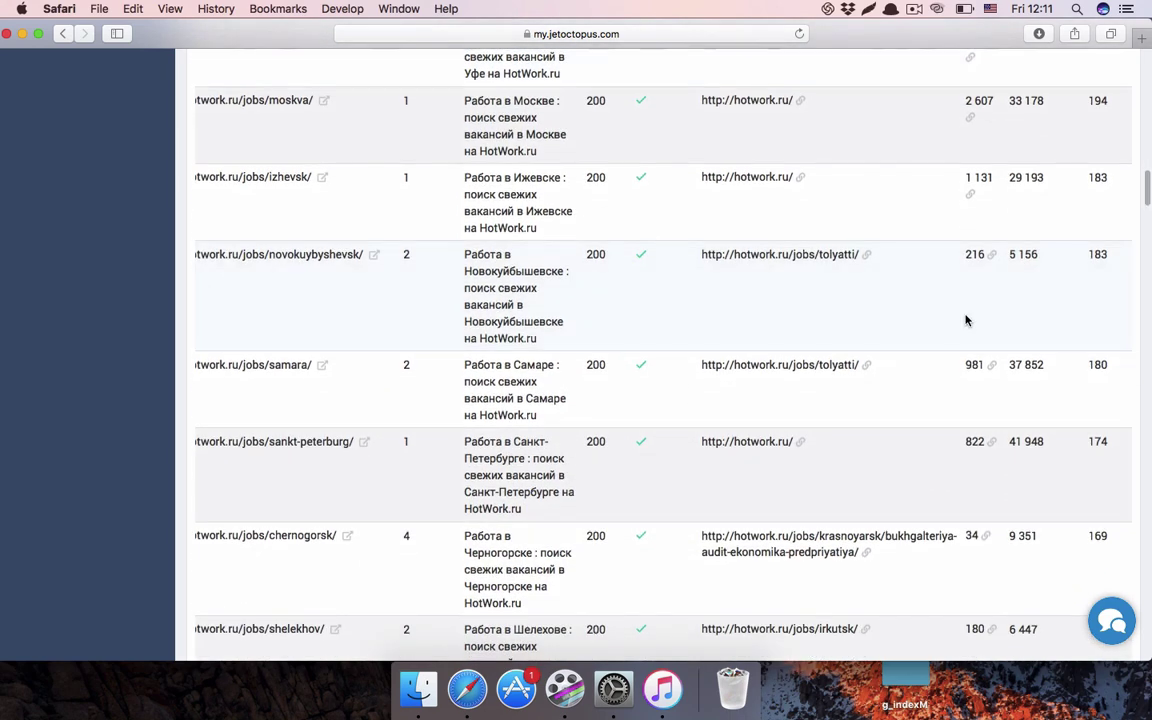
scroll(406, 208, down, 8)
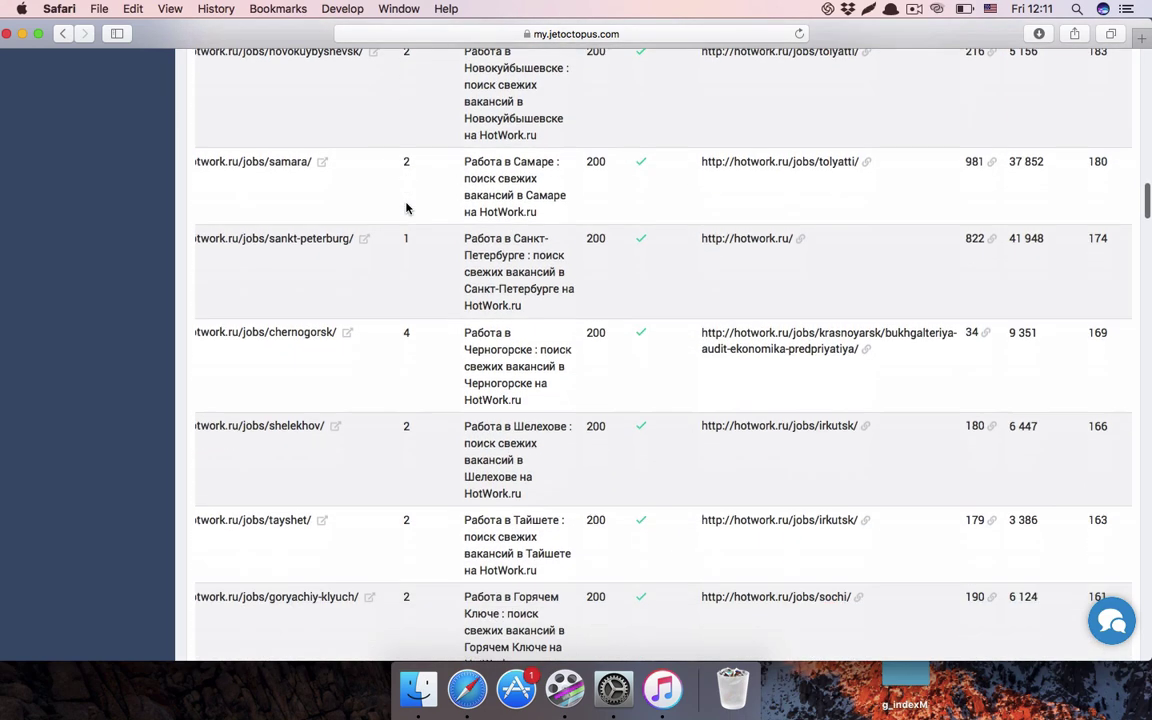
scroll(406, 208, down, 3)
scroll(406, 208, down, 1)
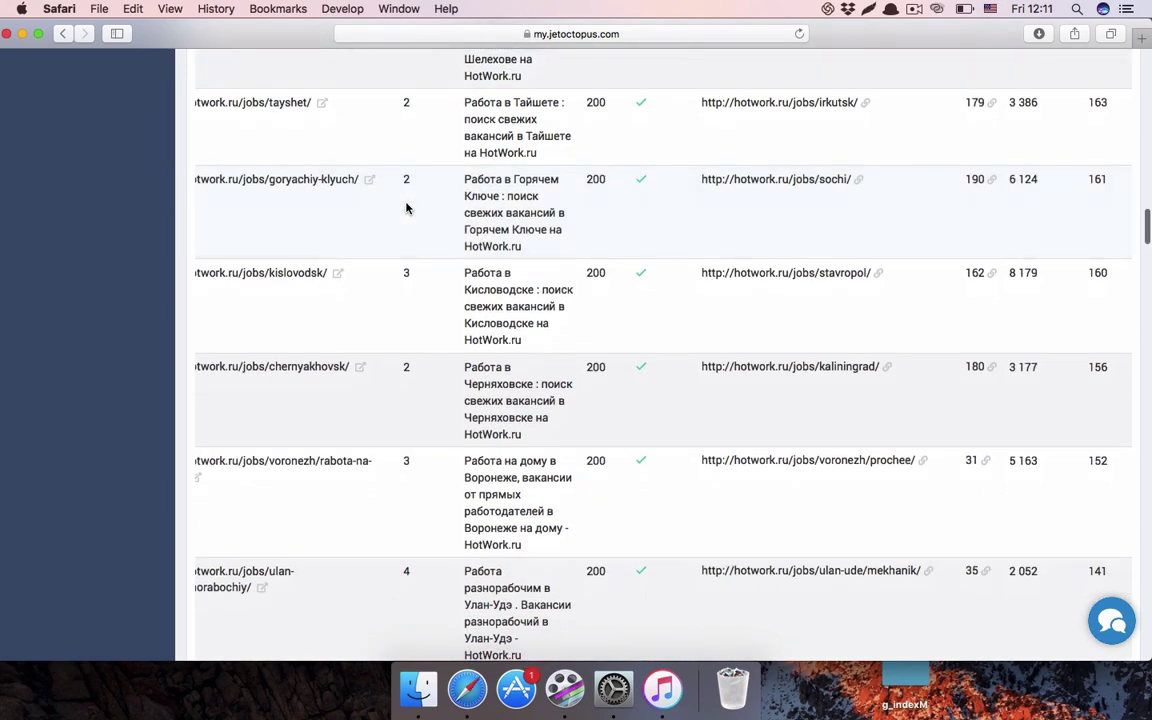
scroll(406, 208, down, 6)
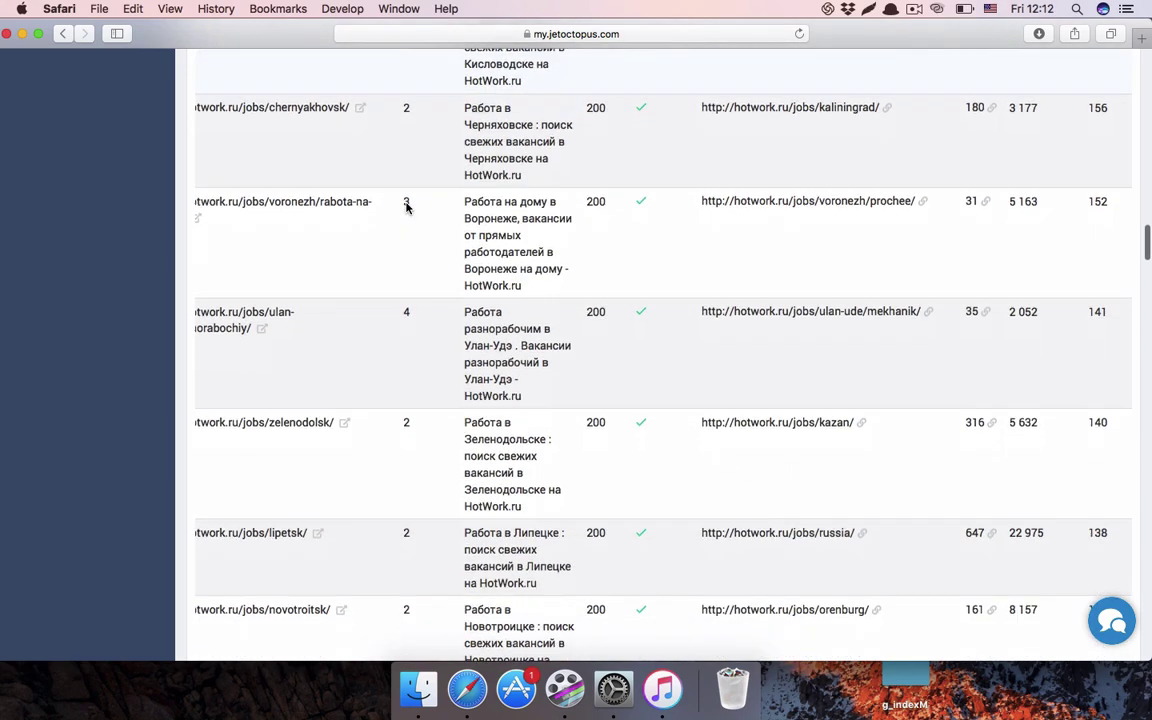
scroll(406, 208, down, 8)
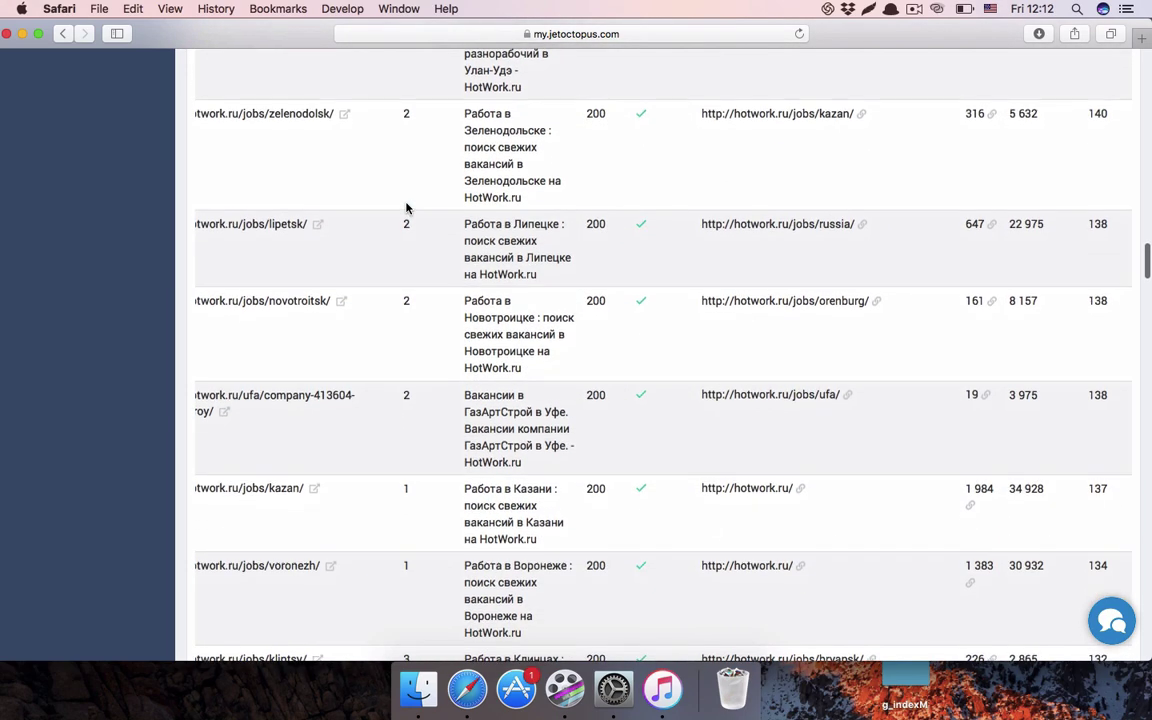
scroll(406, 208, down, 5)
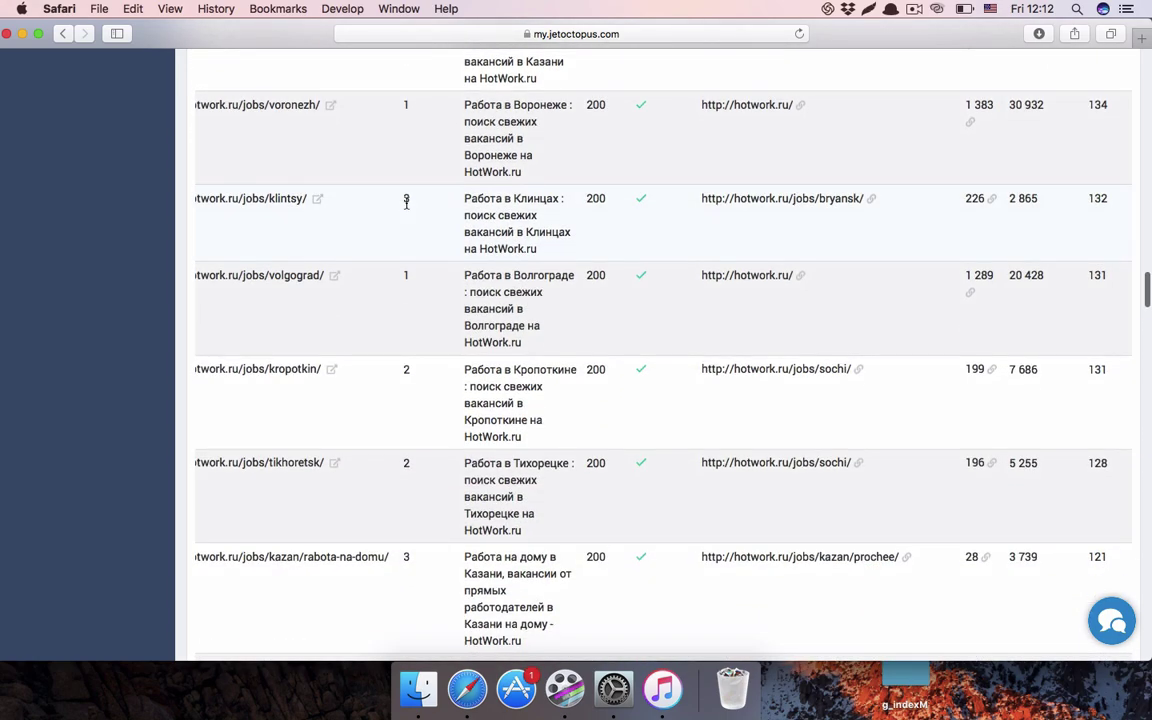
scroll(406, 203, up, 20)
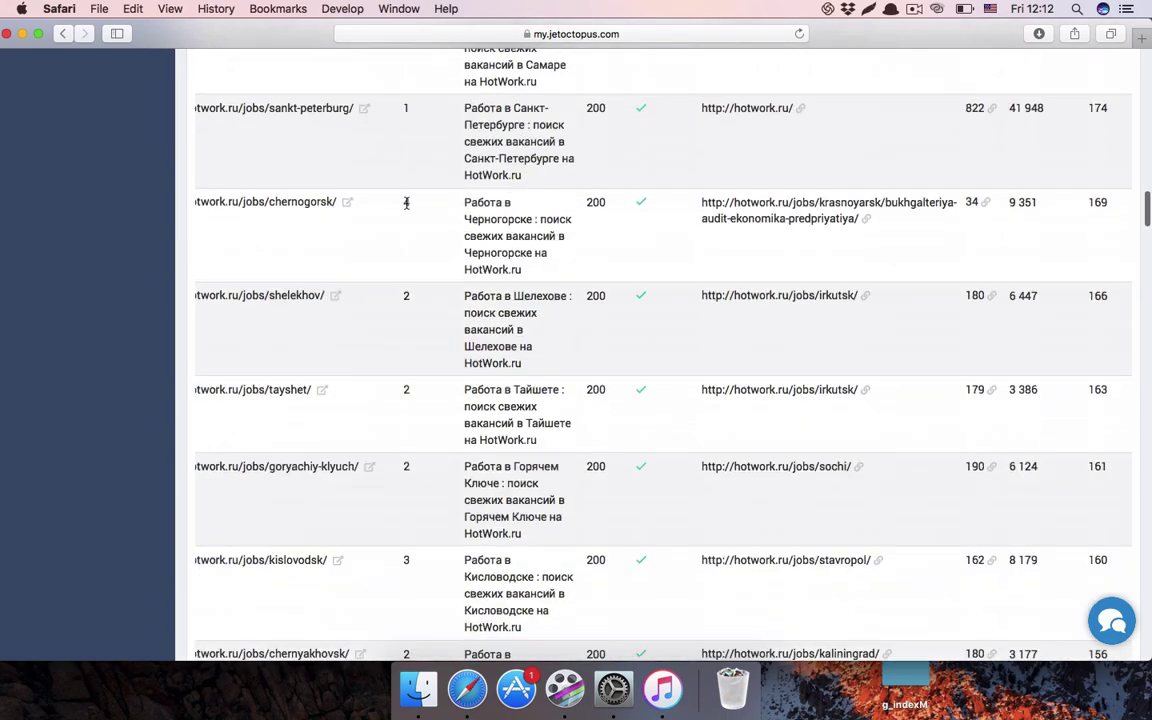
scroll(406, 205, up, 11)
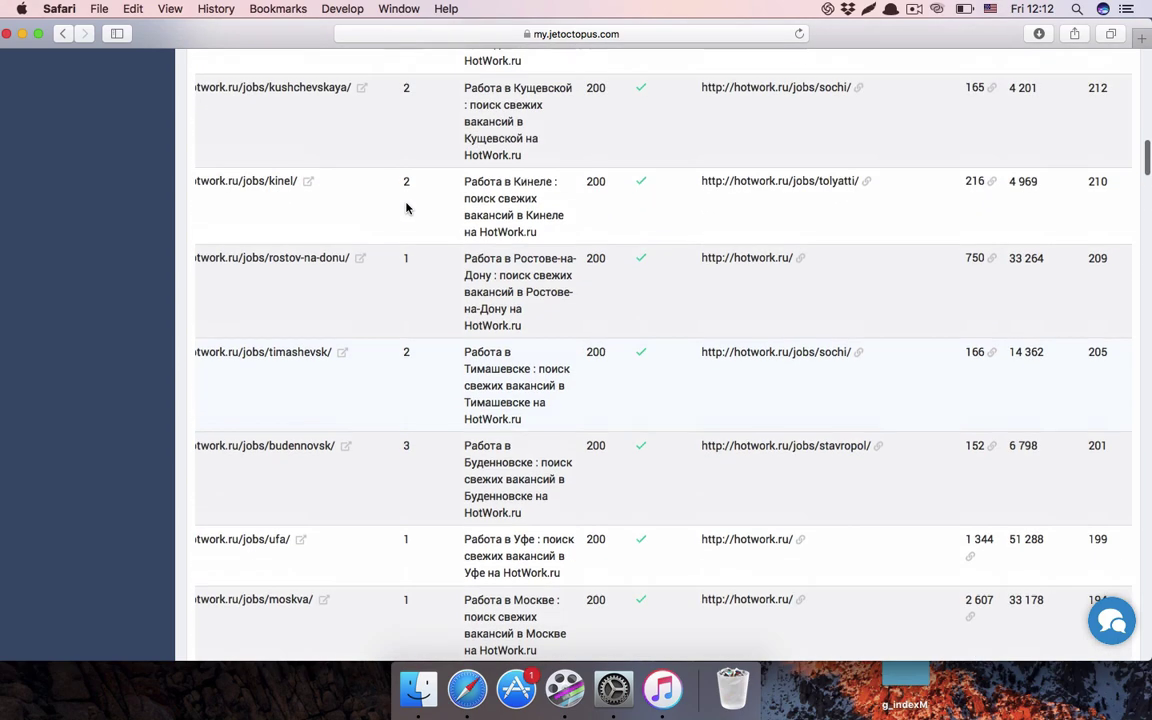
scroll(406, 207, up, 5)
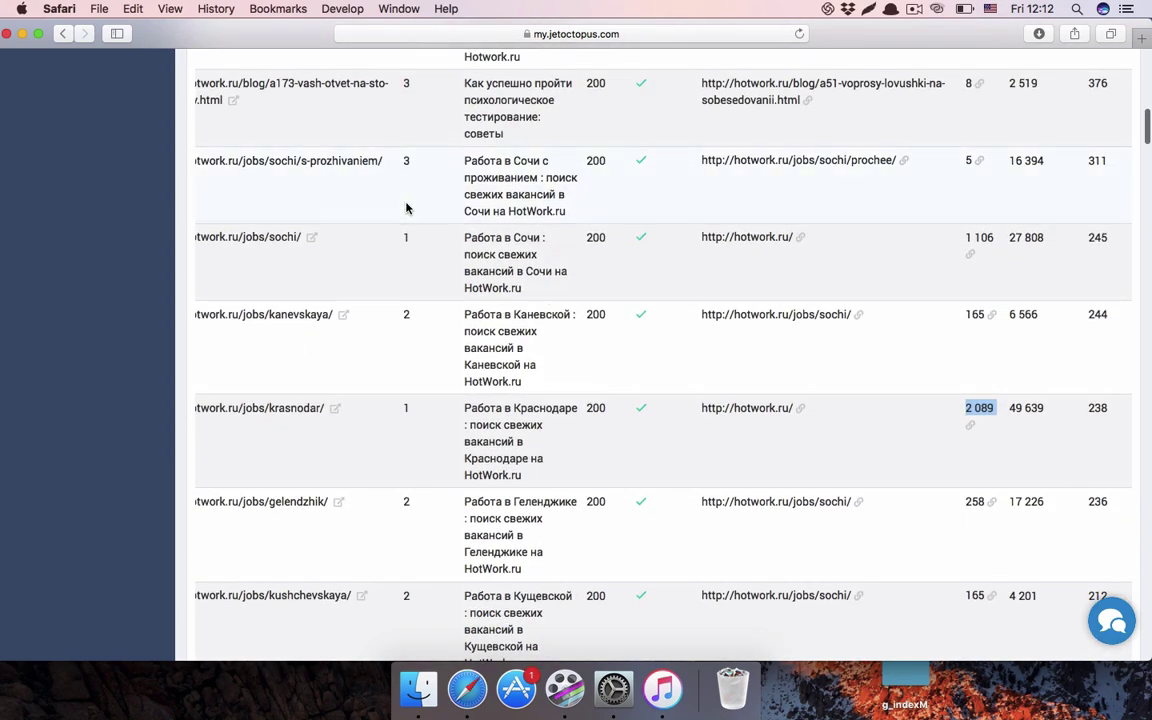
- Review the GSC dataset's period and Impressions filter above the data table
scroll(461, 313, up, 9)
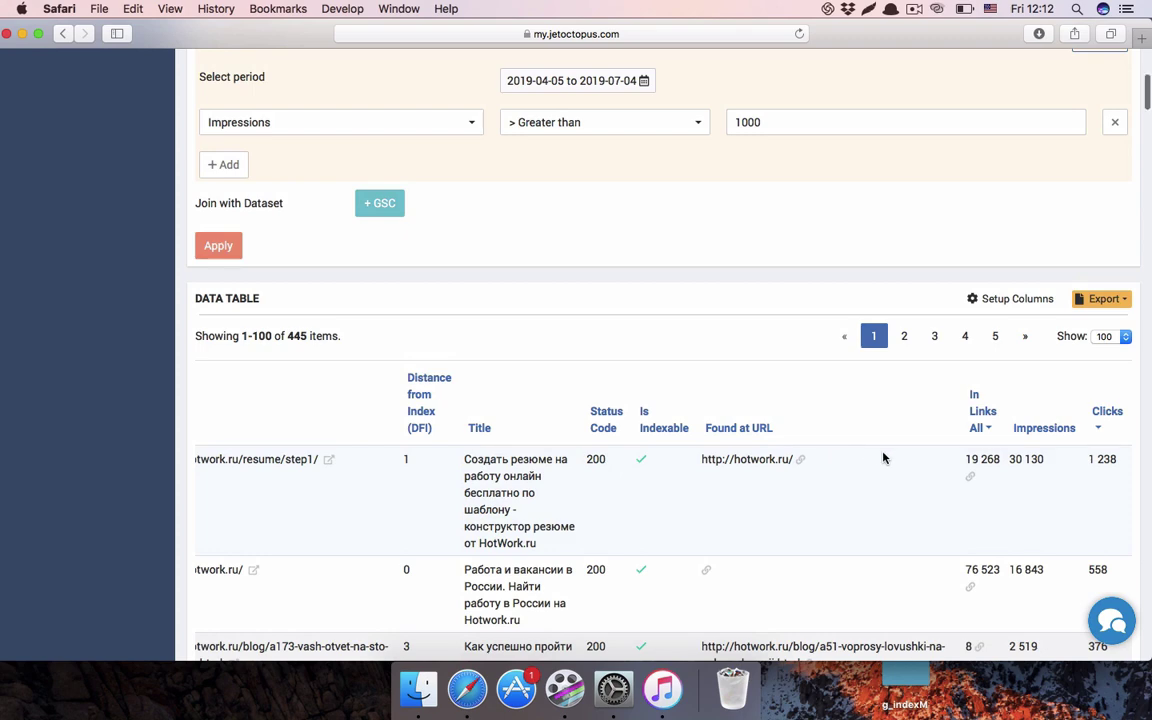
scroll(883, 458, up, 2)
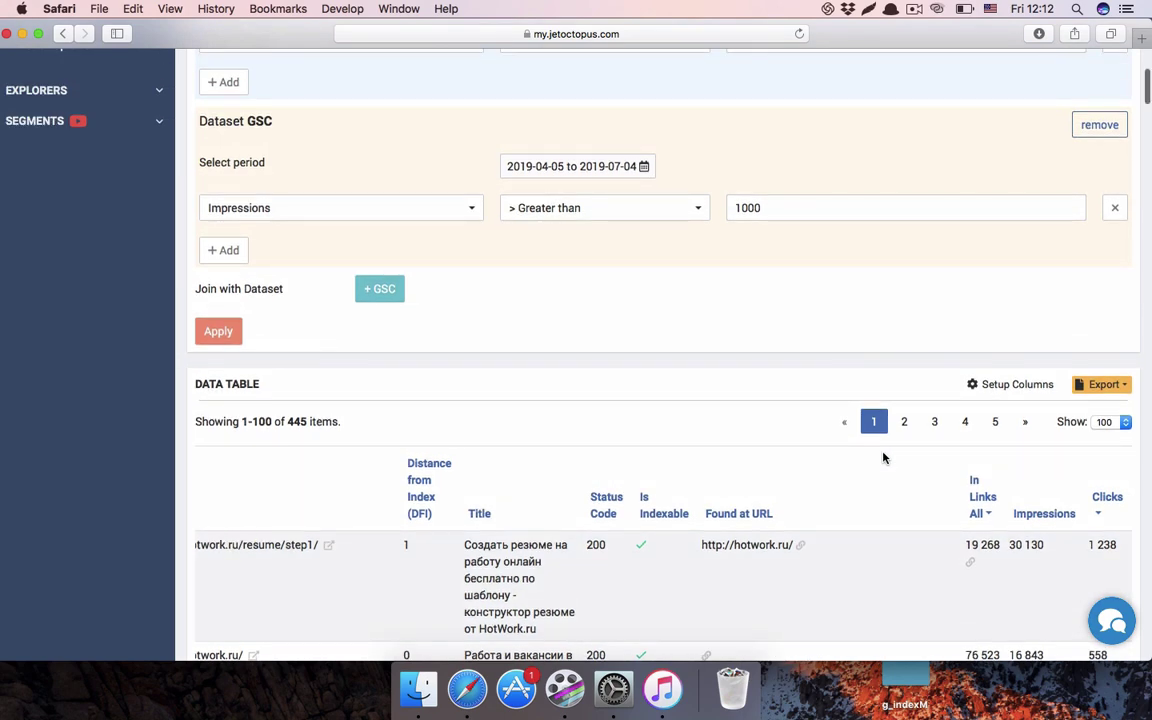
scroll(883, 458, up, 5)
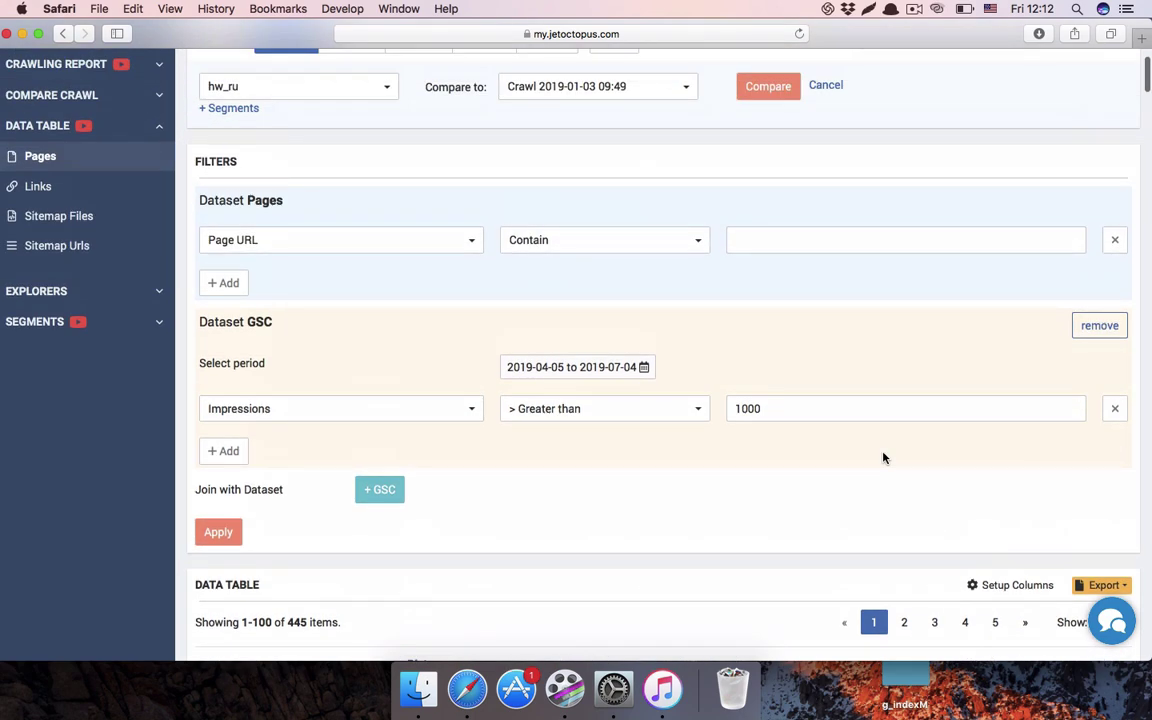
scroll(883, 458, down, 2)
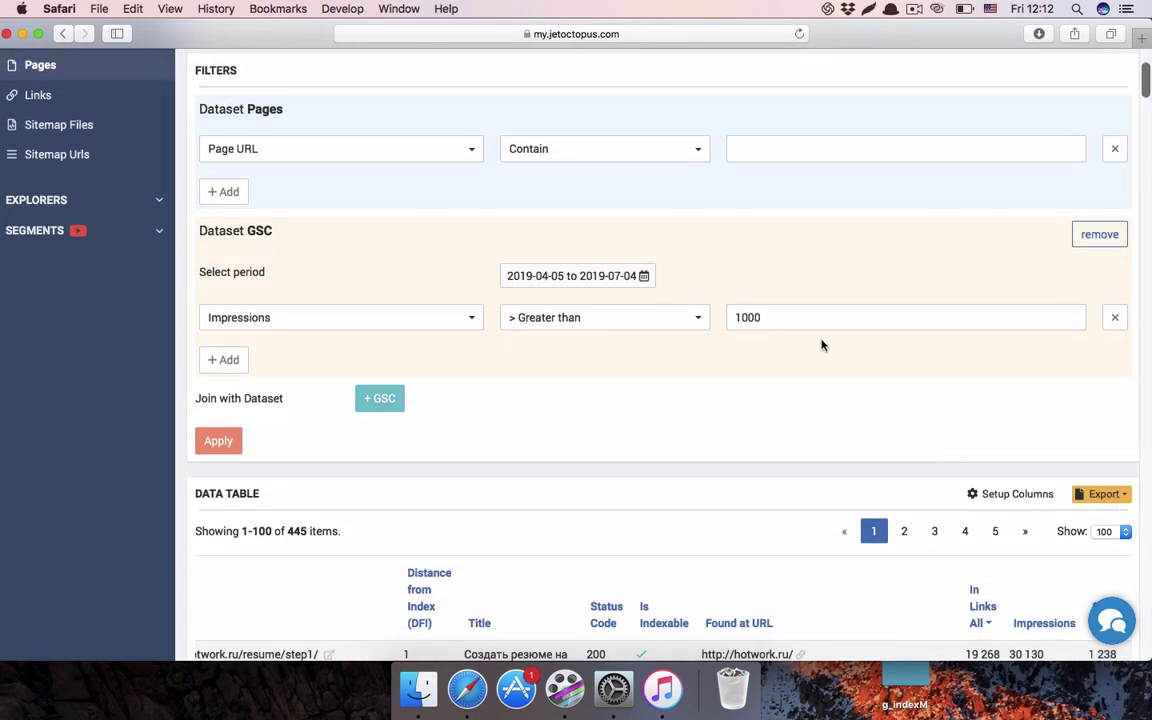
scroll(822, 345, down, 4)
scroll(822, 345, up, 5)
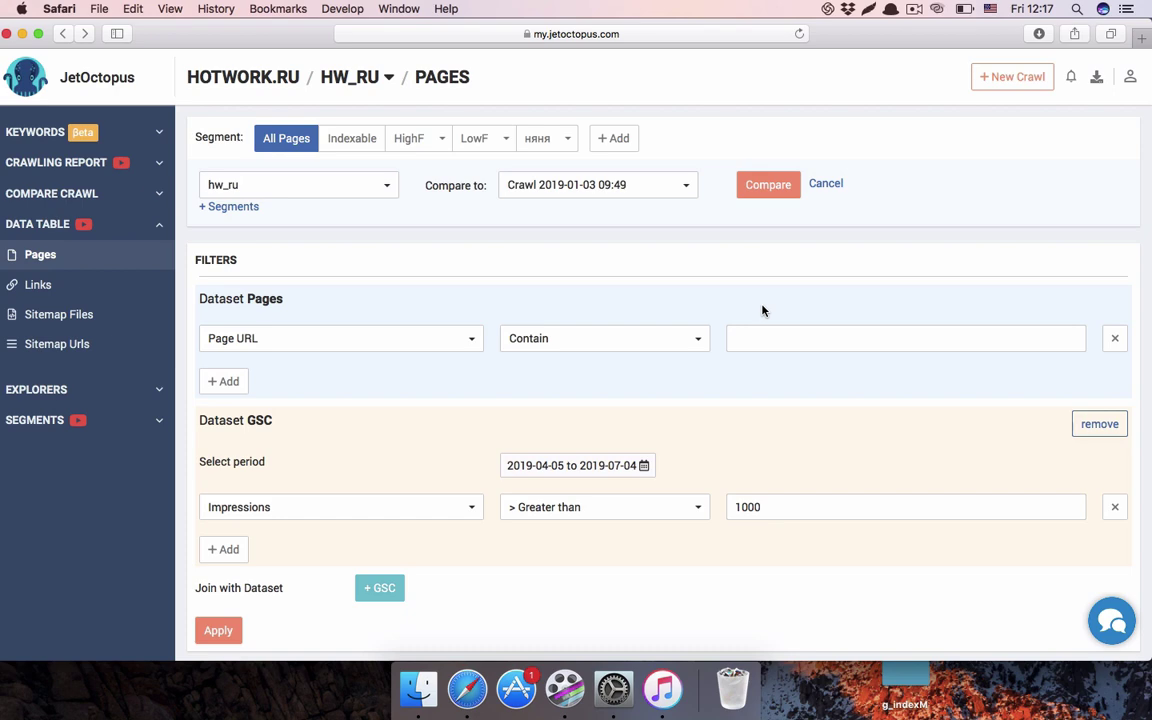
- Open the GSC integration setup page from the account options
scroll(84, 271, down, 2)
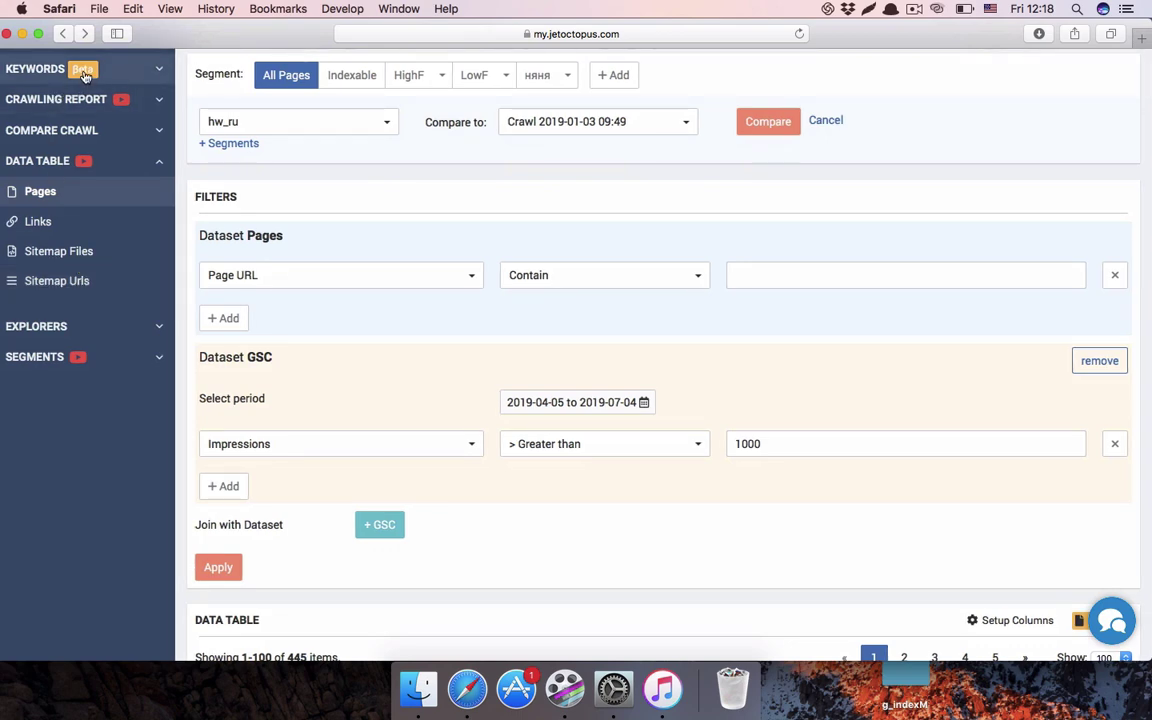
scroll(966, 222, up, 2)
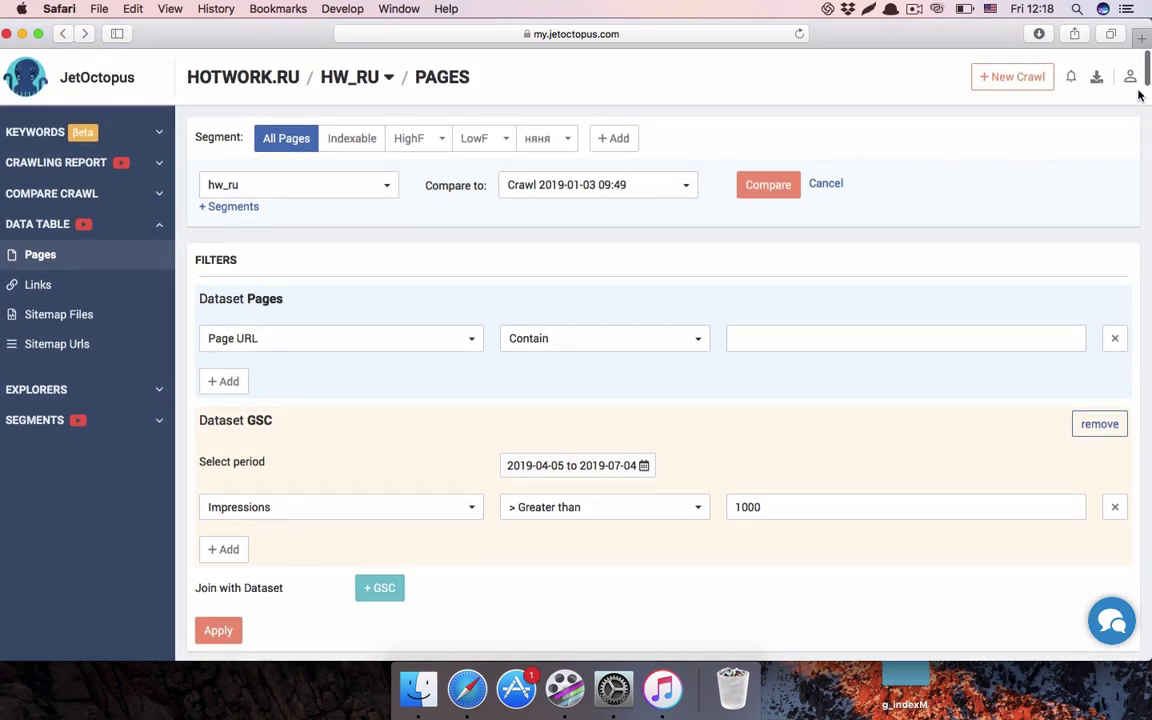
click(1131, 80)
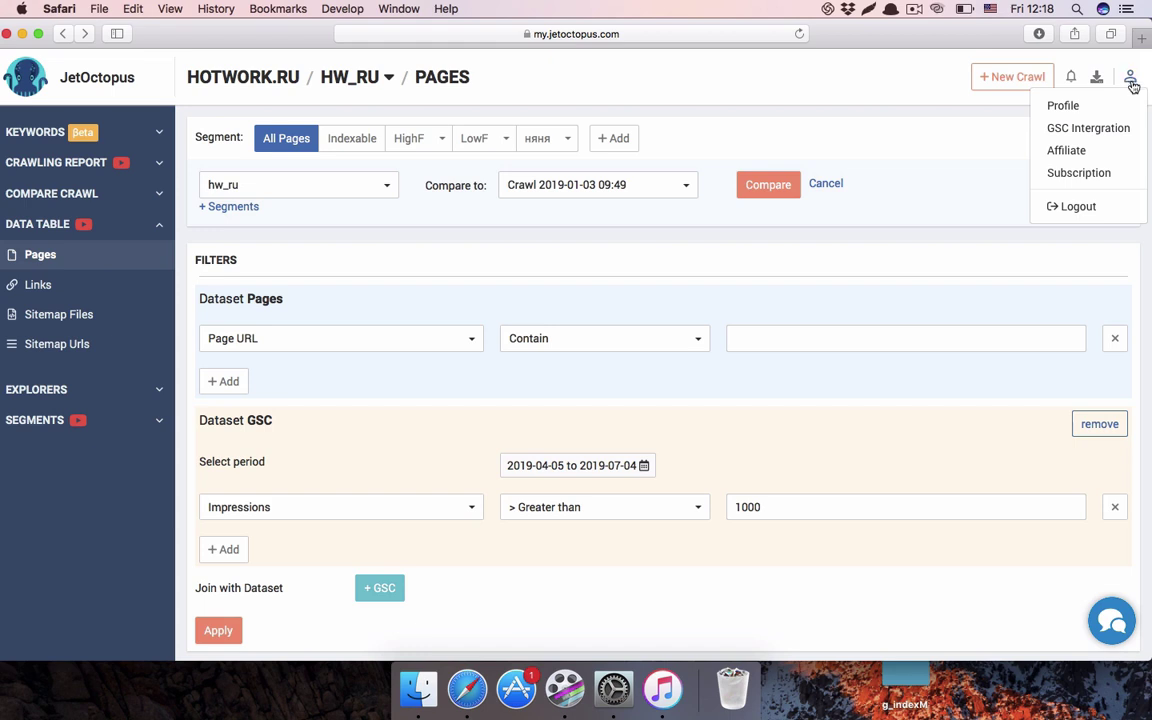
click(1107, 138)
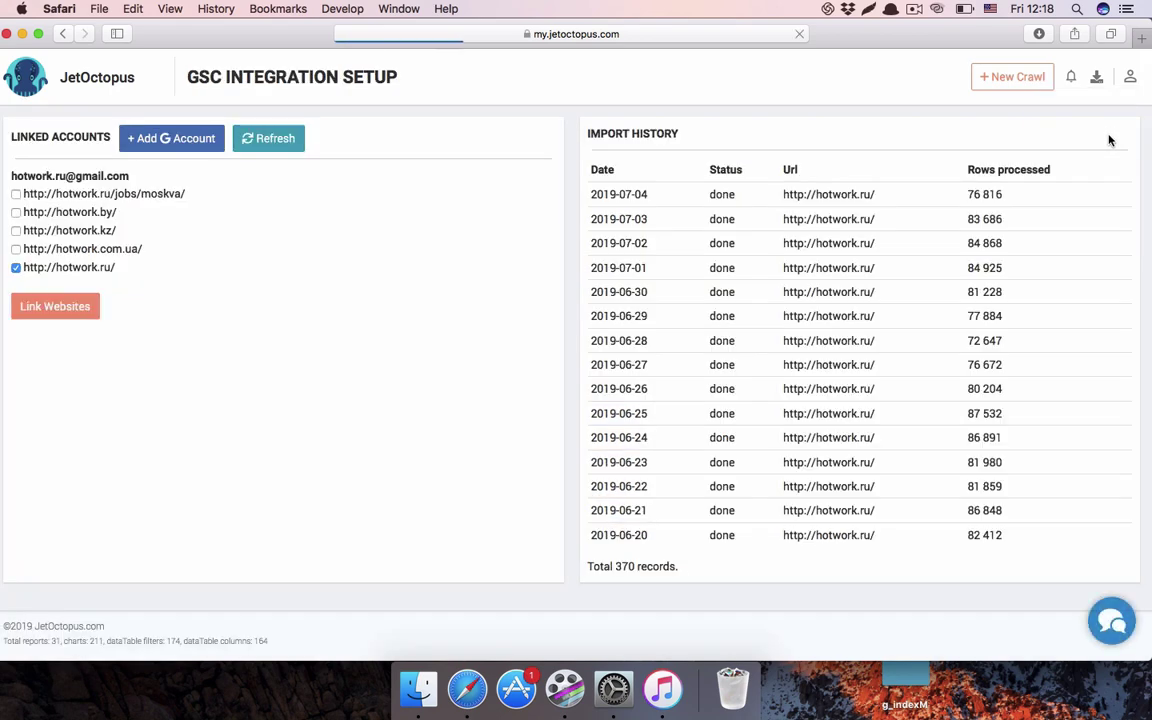
- Start adding a Google account to view the account chooser, and close it without selecting an account
click(183, 141)
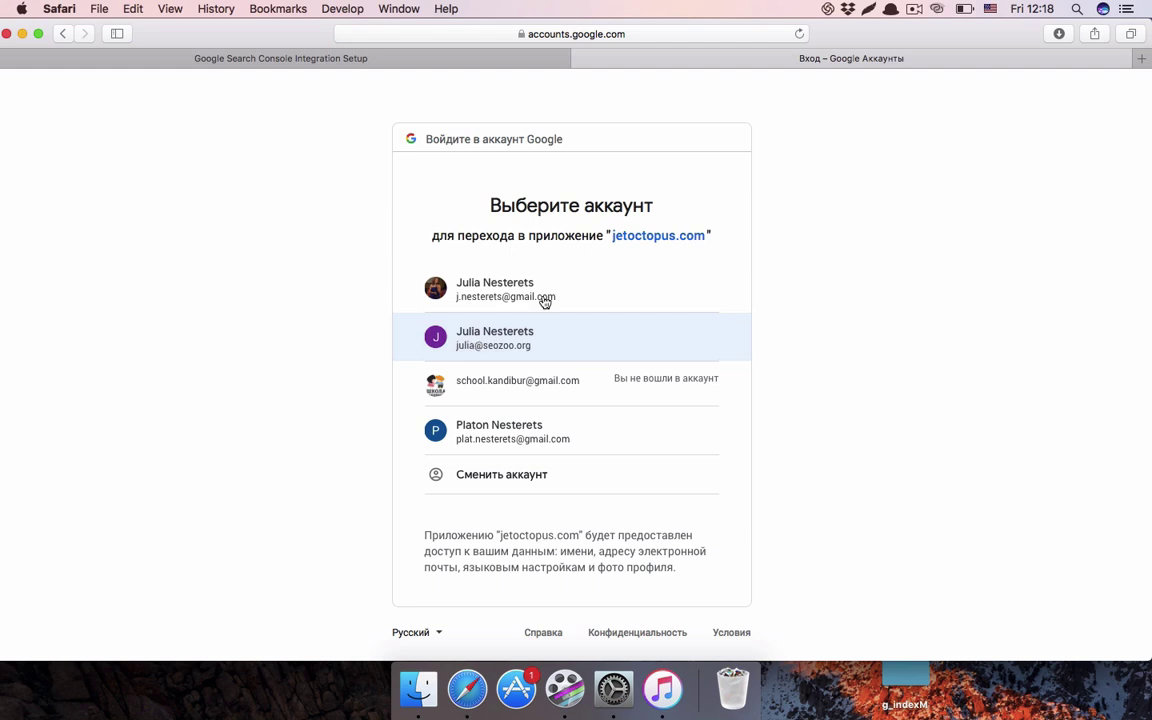
click(581, 60)
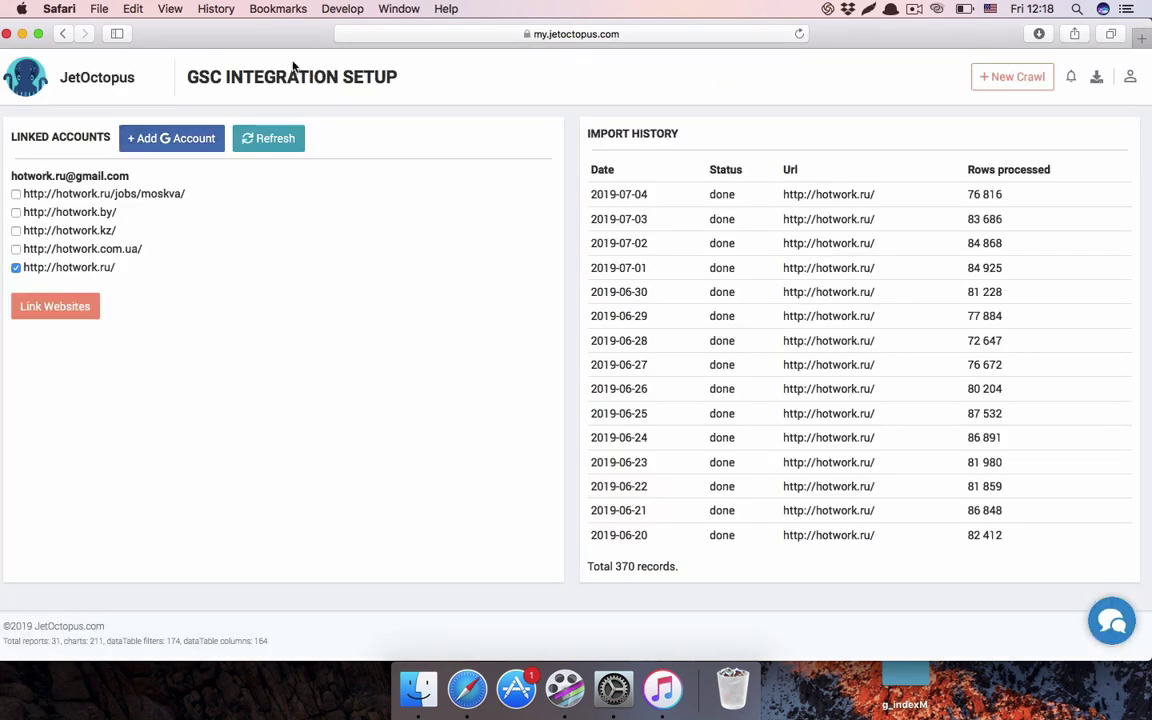